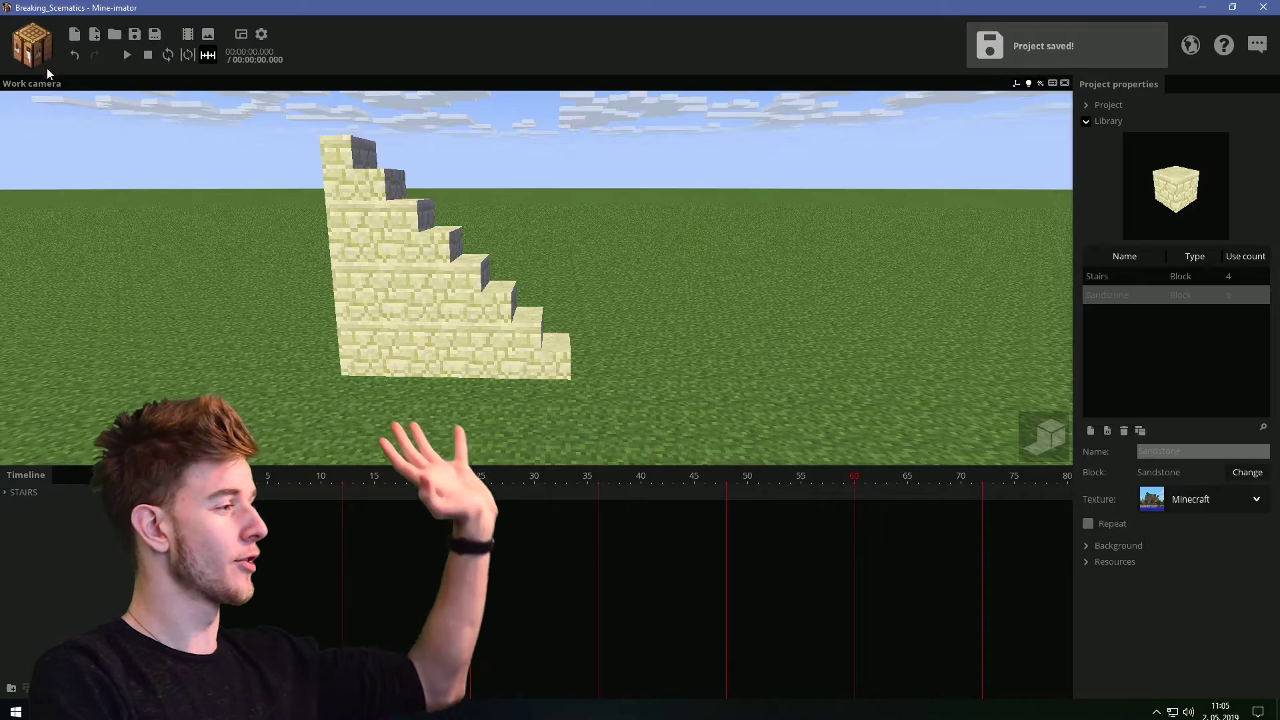
- Add a Steve character beside the sandstone stairs
{"action": "left_click", "coordinate": [44, 62]}
{"action": "left_click", "coordinate": [39, 99]}
{"action": "left_click", "coordinate": [403, 380]}
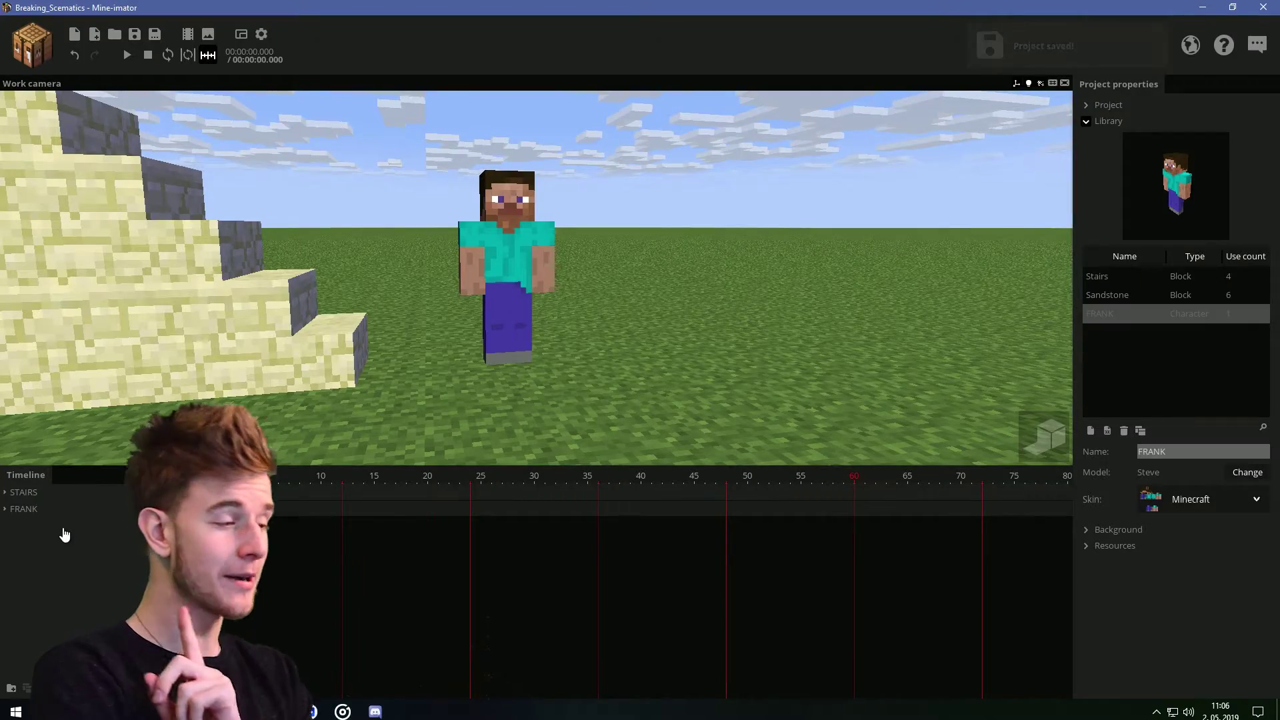
- Create a folder for the character in the timeline and name it FRANK
{"action": "left_click", "coordinate": [44, 512]}
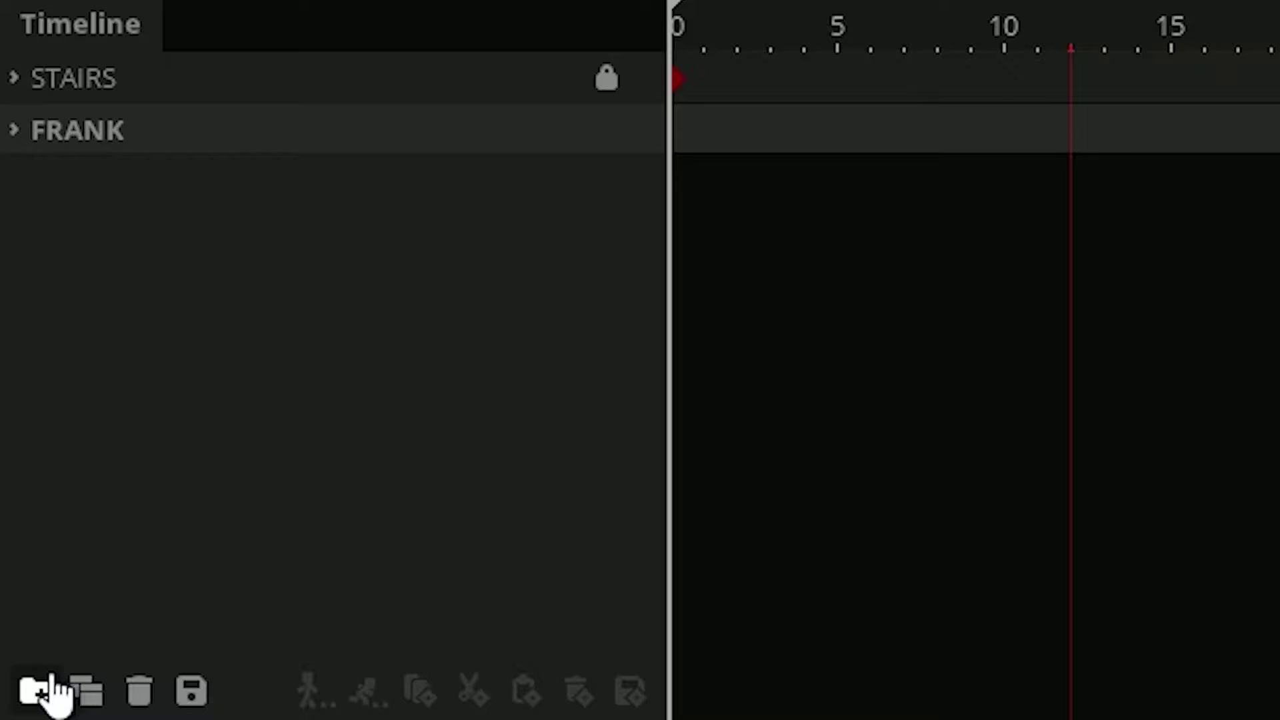
{"action": "left_click", "coordinate": [11, 687]}
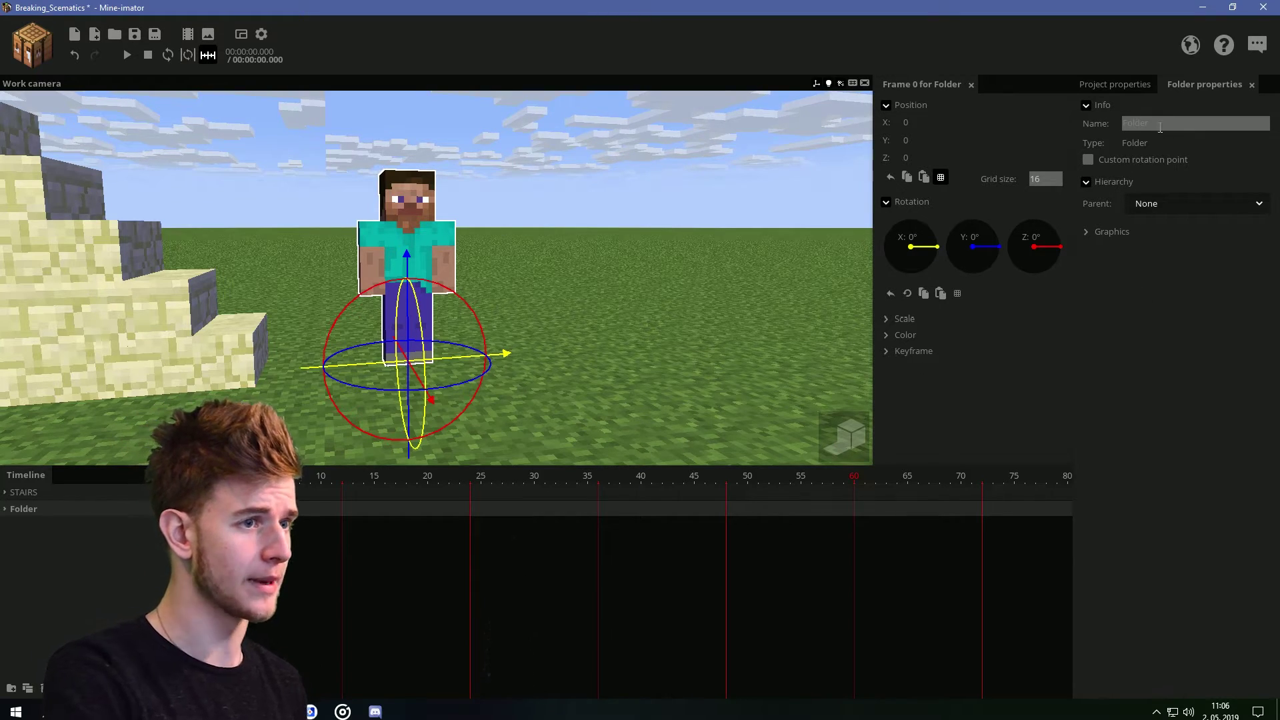
{"action": "type", "text": "FRANK"}
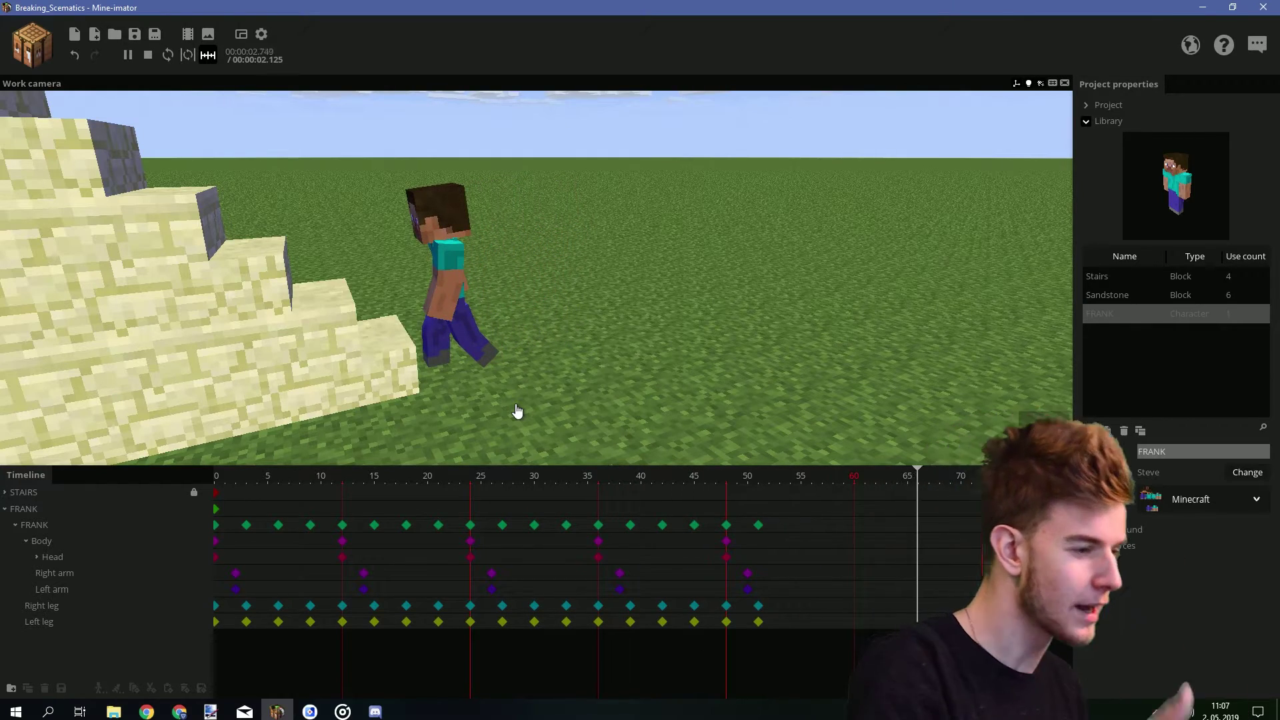
- Keyframe the right leg at frame 54 with no bend and an X rotation of about 2°
{"action": "key", "text": "space"}
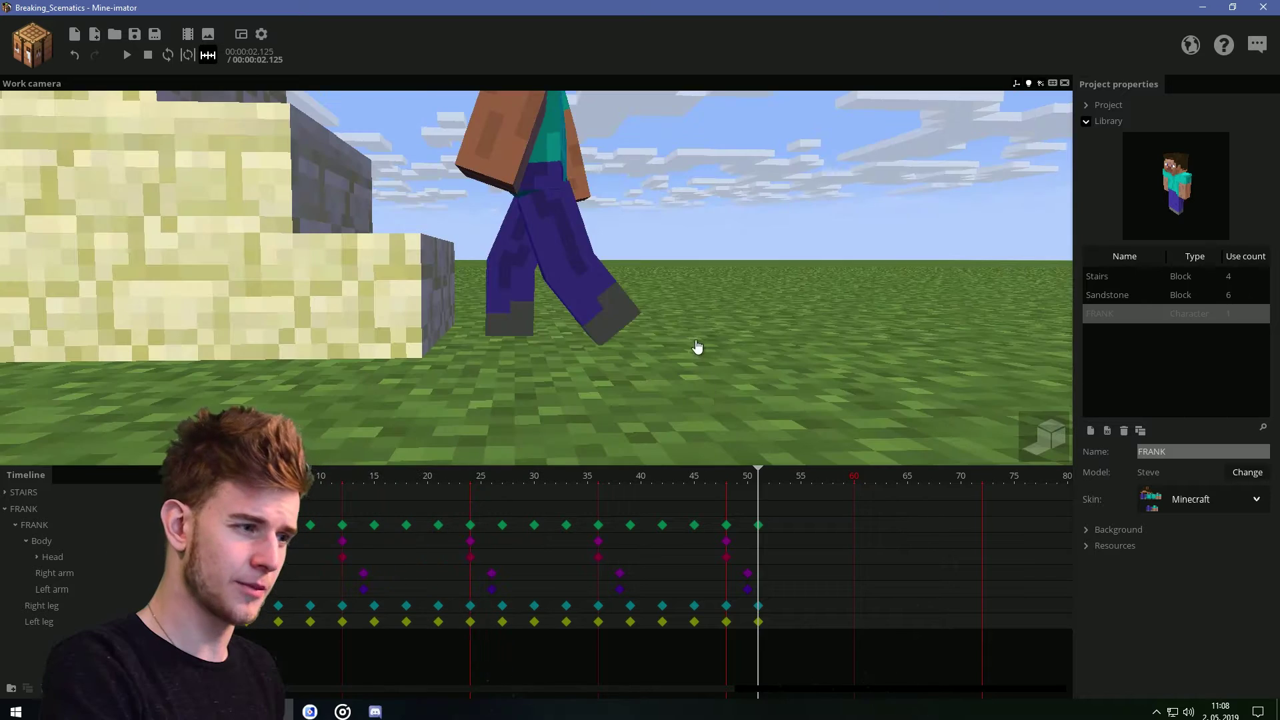
{"action": "left_click_drag", "start_coordinate": [695, 341], "coordinate": [697, 340]}
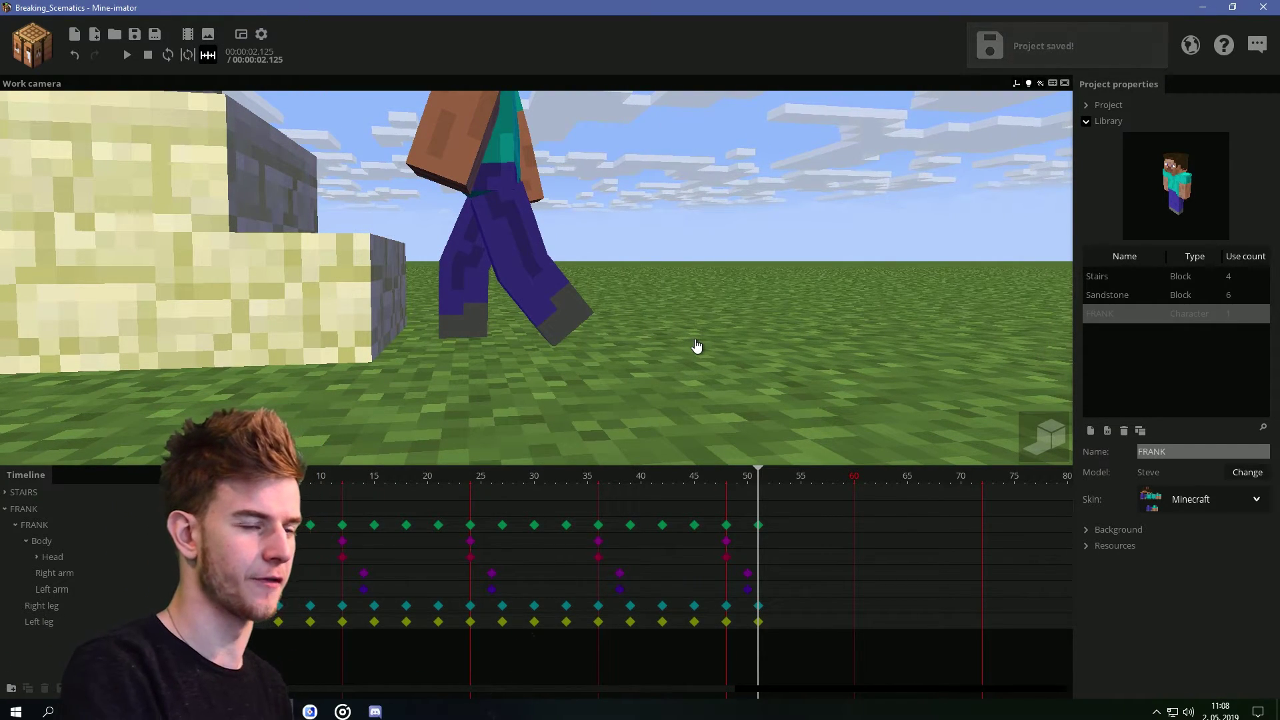
{"action": "left_click", "coordinate": [82, 606]}
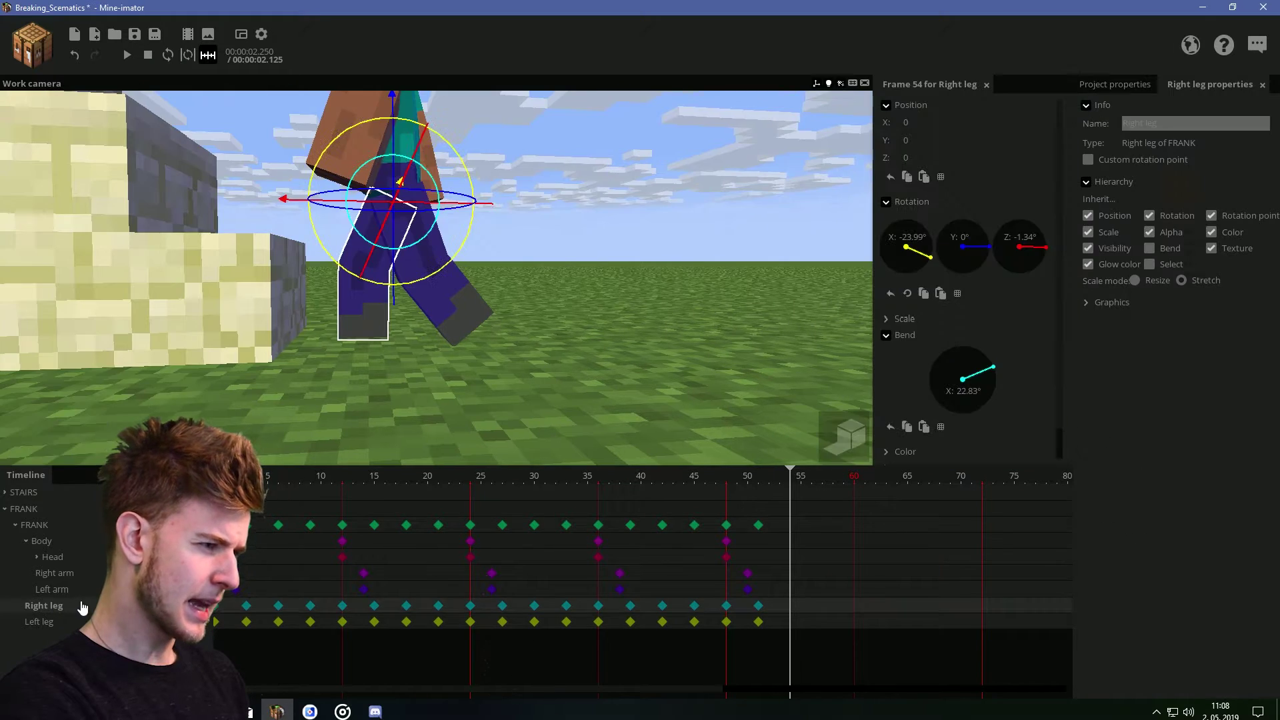
{"action": "left_click_drag", "start_coordinate": [387, 284], "coordinate": [425, 285]}
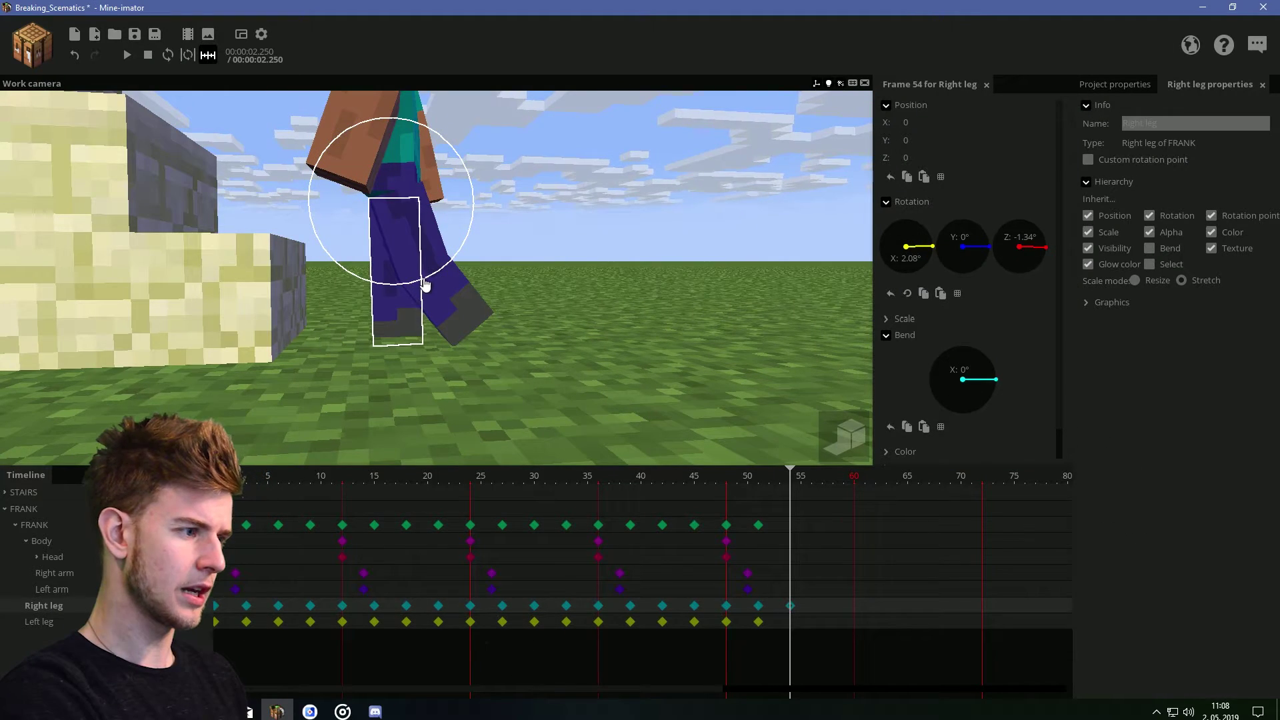
- Keyframe the FRANK model at frame 54 with its height at Y 0.03, comparing the foot contact with frame 51
{"action": "left_click", "coordinate": [788, 532]}
{"action": "right_click_drag", "start_coordinate": [394, 252], "coordinate": [394, 256]}
{"action": "key", "text": "w"}
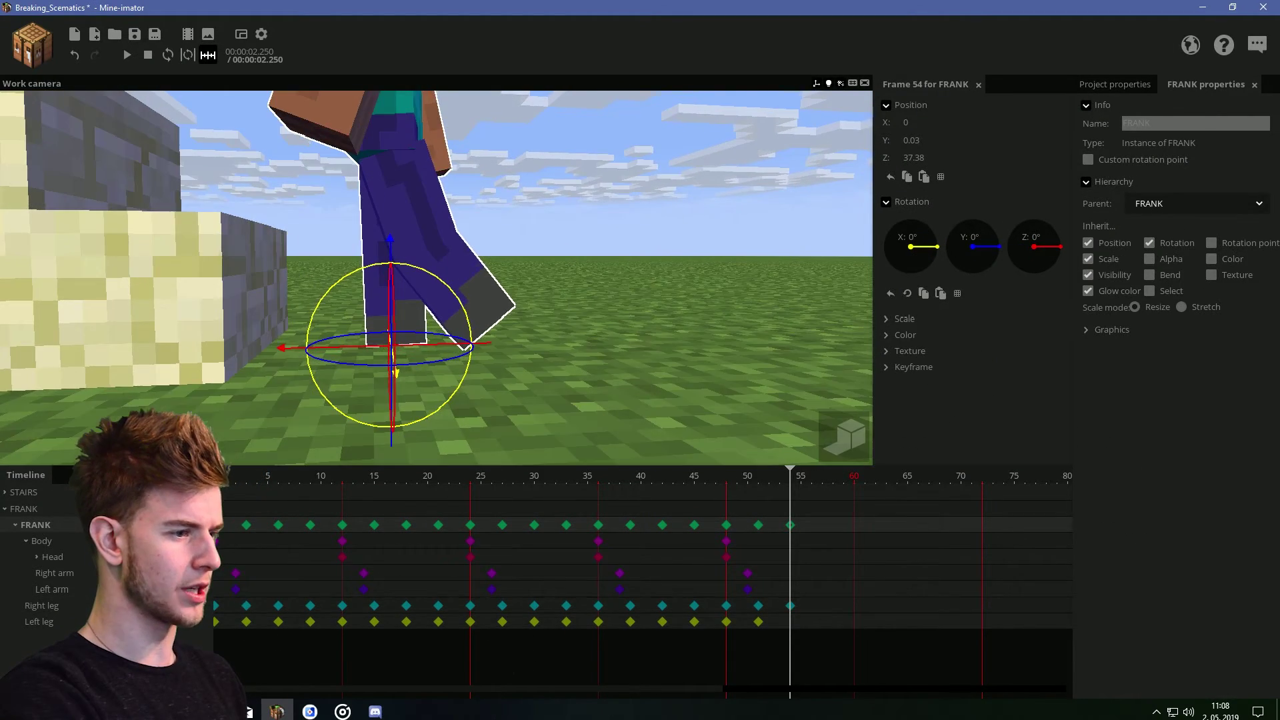
{"action": "left_click", "coordinate": [769, 527]}
{"action": "key", "text": "w"}
{"action": "right_click_drag", "start_coordinate": [666, 341], "coordinate": [650, 357]}
{"action": "left_click", "coordinate": [787, 528]}
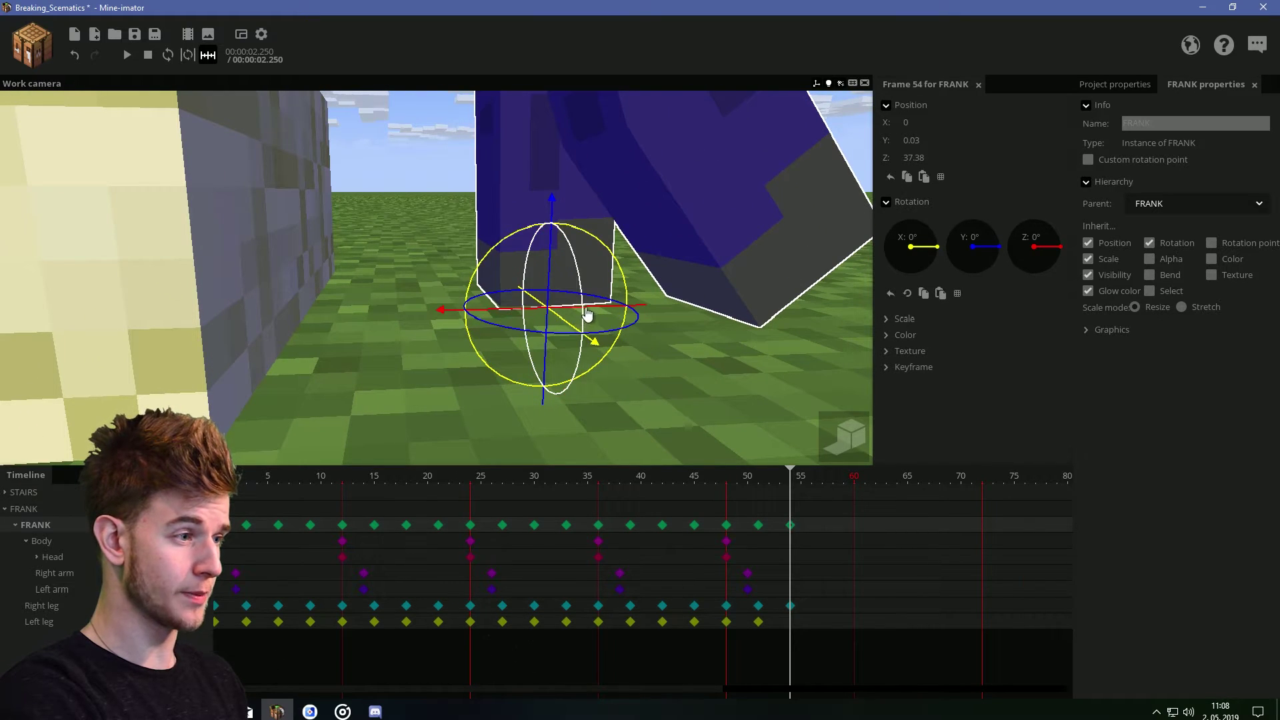
- Move the FRANK model forward to Z 40.38 at frame 54 so the planted foot lines up with frame 51
{"action": "left_click_drag", "start_coordinate": [587, 313], "coordinate": [517, 334]}
{"action": "key", "text": "ctrl+z"}
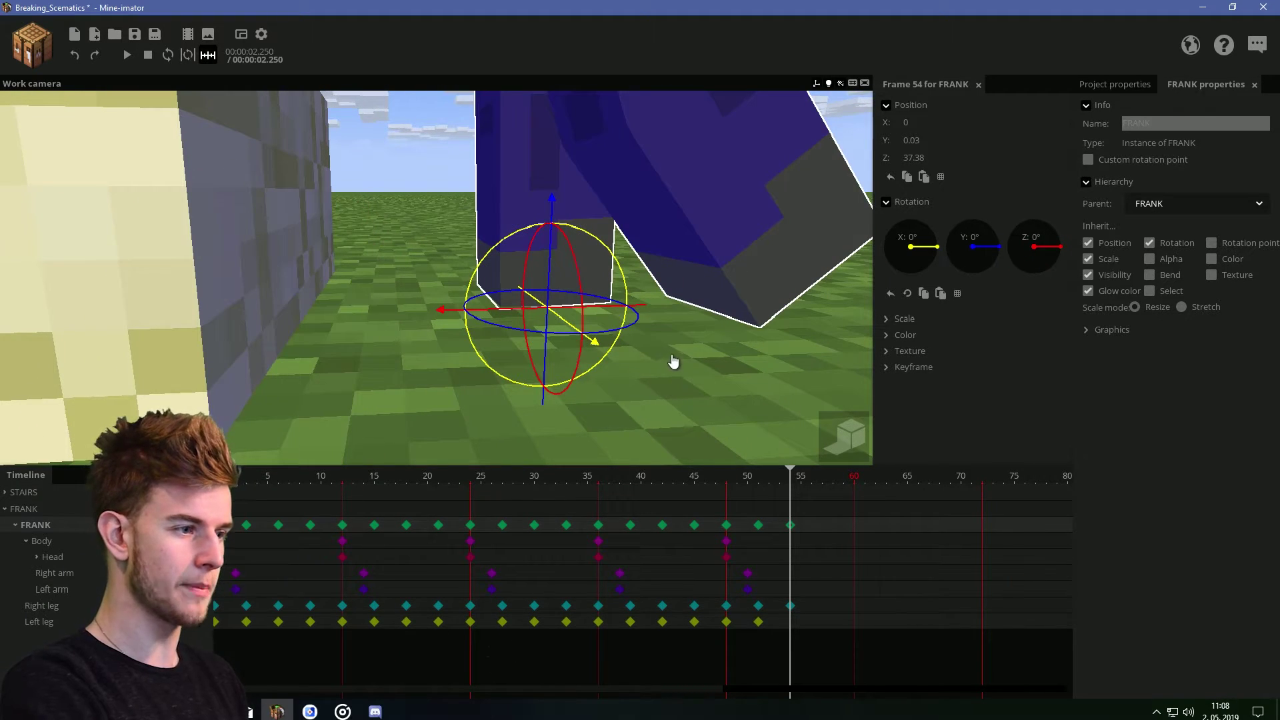
{"action": "left_click", "coordinate": [758, 526]}
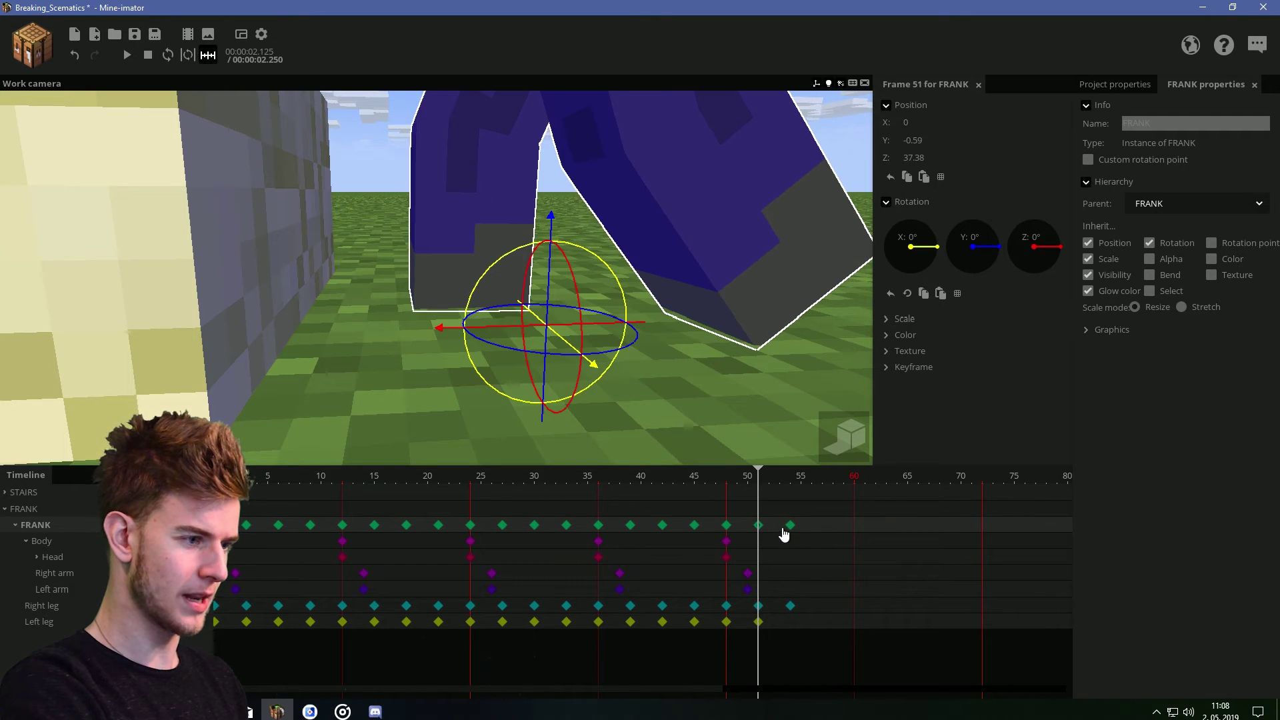
{"action": "left_click", "coordinate": [789, 526]}
{"action": "left_click_drag", "start_coordinate": [521, 318], "coordinate": [490, 322]}
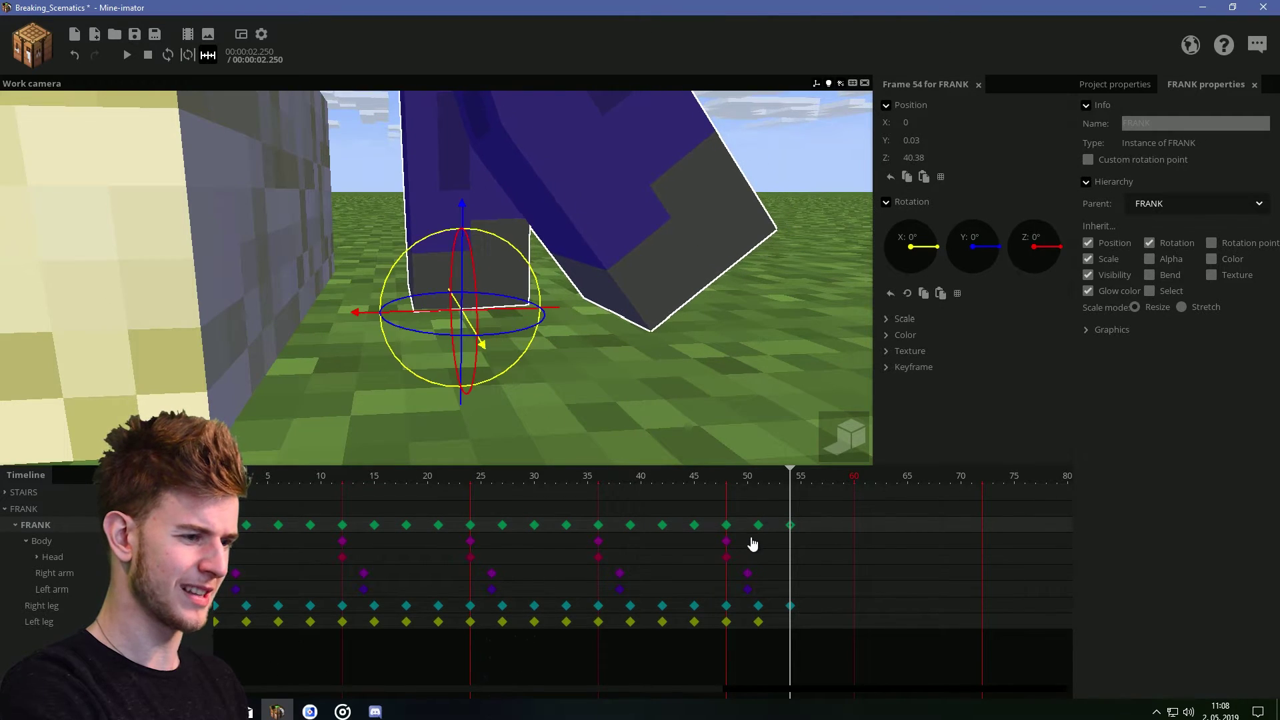
{"action": "left_click", "coordinate": [760, 528]}
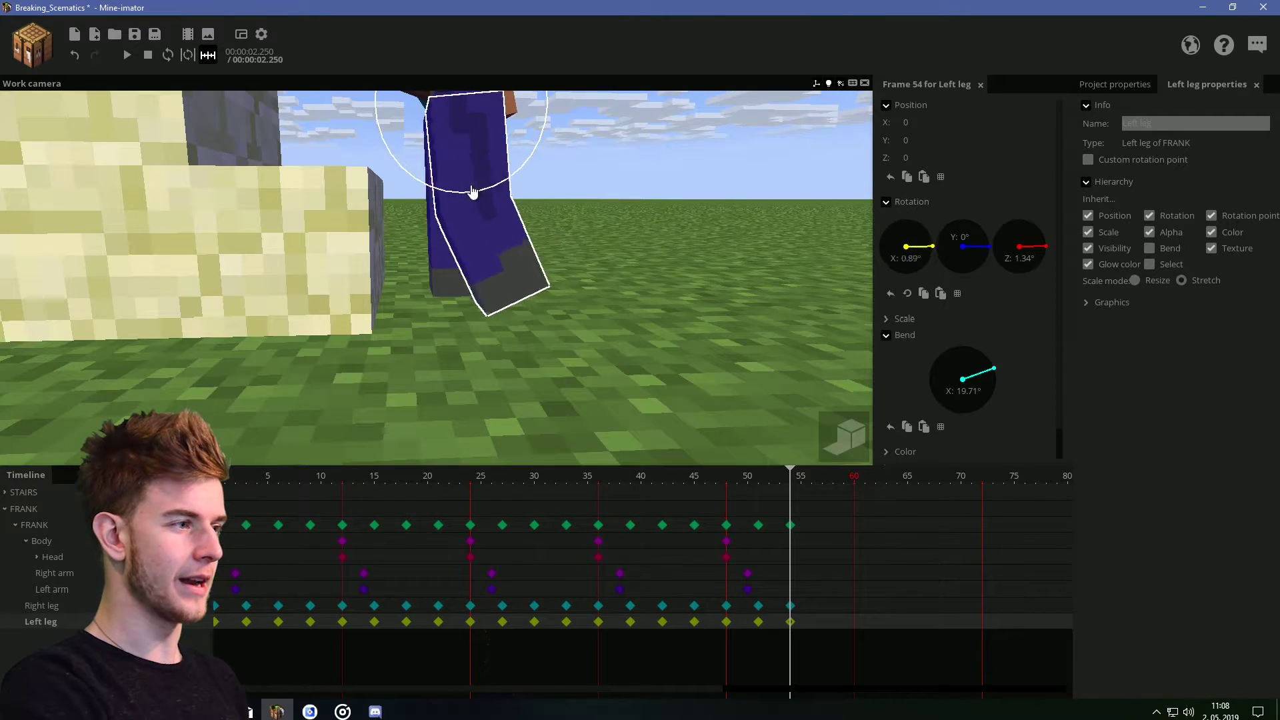
- Swing the left leg forward to an X rotation of about -92° at frame 54 and review the motion
{"action": "left_click_drag", "start_coordinate": [472, 193], "coordinate": [429, 118]}
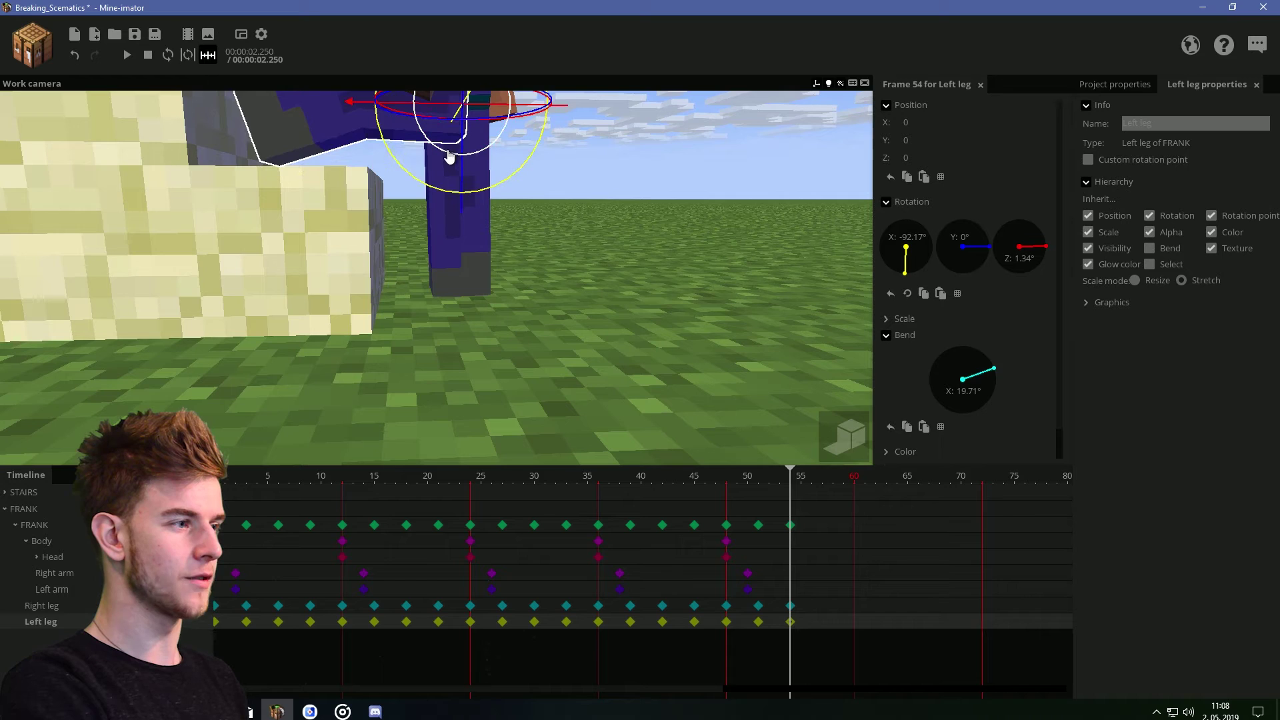
{"action": "left_click_drag", "start_coordinate": [790, 486], "coordinate": [690, 467]}
- Move the FRANK, right leg and left leg keyframes from frame 54 to frame 55 and preview the animation
{"action": "left_click_drag", "start_coordinate": [804, 598], "coordinate": [792, 642]}
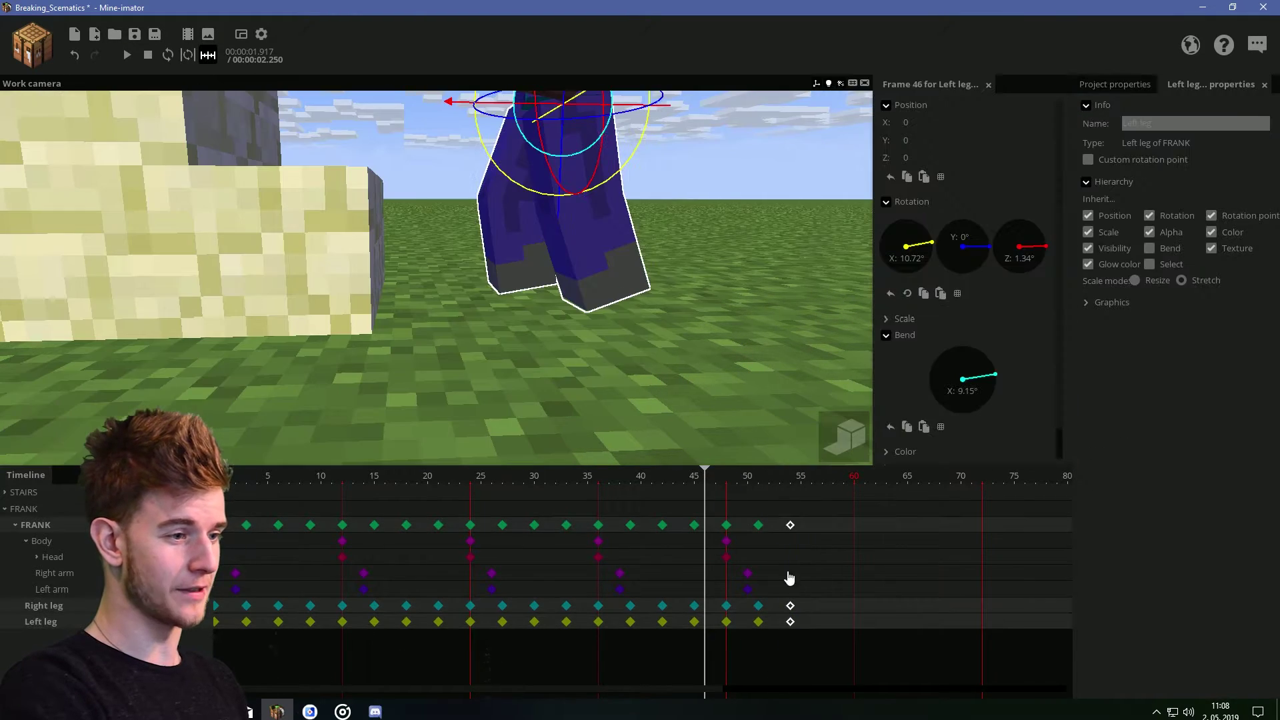
{"action": "left_click_drag", "start_coordinate": [791, 526], "coordinate": [802, 520]}
{"action": "left_click_drag", "start_coordinate": [793, 481], "coordinate": [719, 478]}
{"action": "key", "text": "space"}
- At frame 55, set the right leg's X rotation to about 8° and move the FRANK model forward to Z 41.50
{"action": "left_click", "coordinate": [801, 605]}
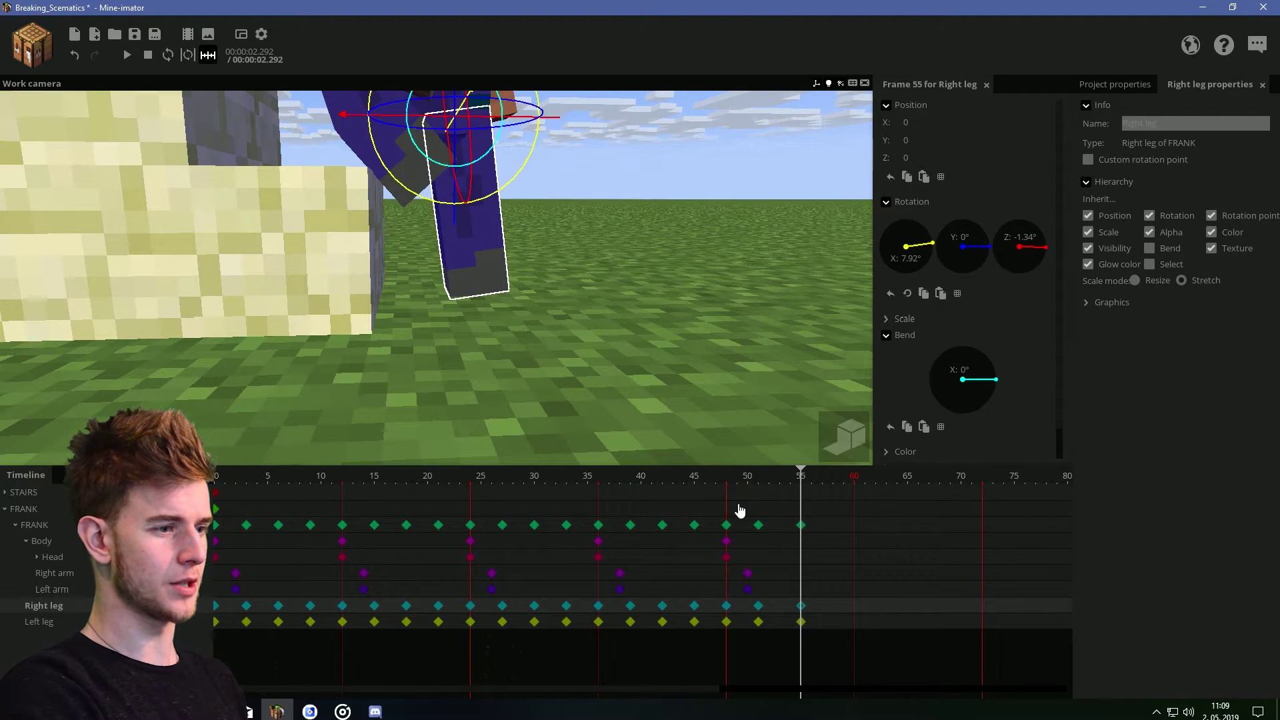
{"action": "left_click", "coordinate": [801, 524]}
{"action": "scroll", "coordinate": [652, 327], "scroll_direction": "up", "scroll_amount": 4}
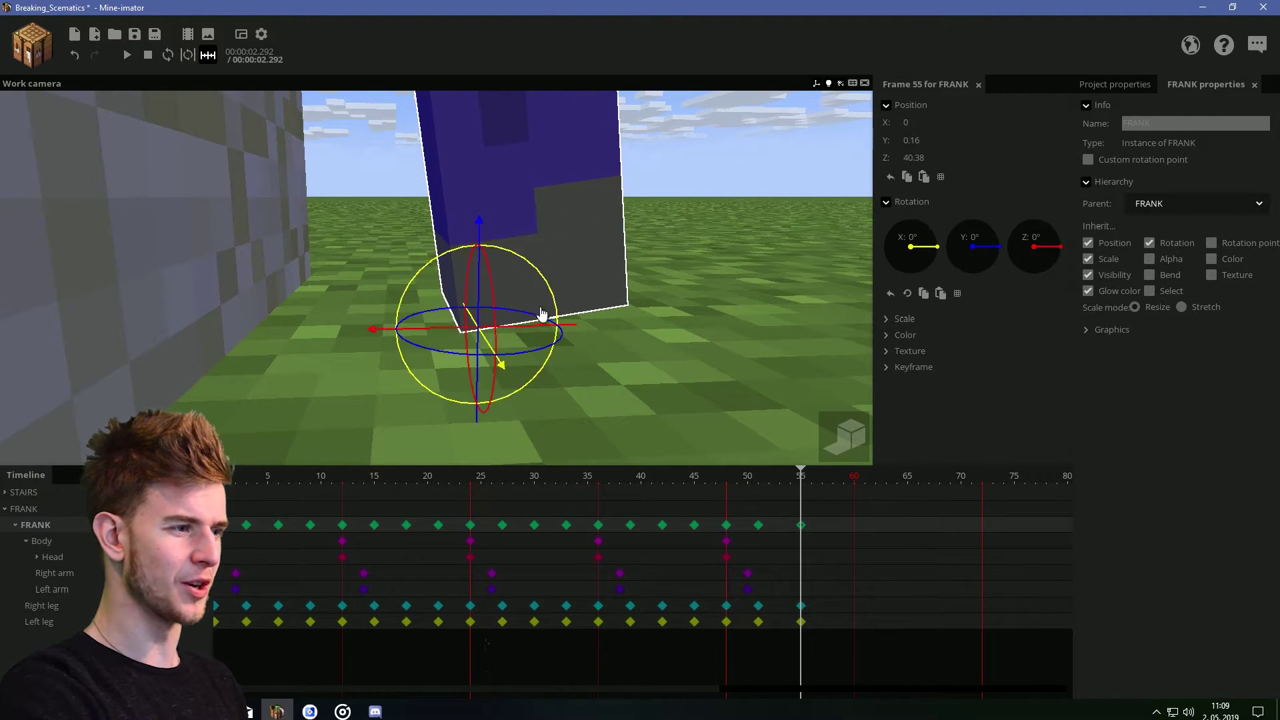
{"action": "left_click_drag", "start_coordinate": [542, 314], "coordinate": [470, 331]}
{"action": "left_click", "coordinate": [759, 522]}
{"action": "left_click", "coordinate": [799, 525]}
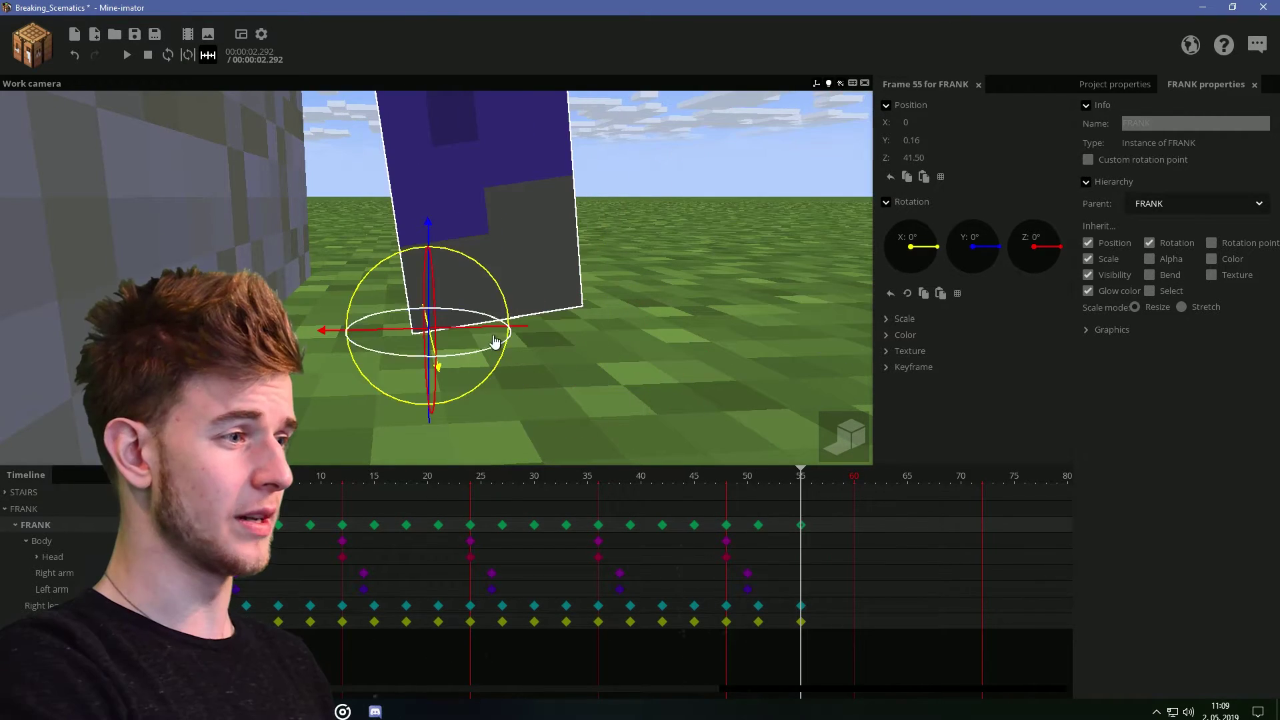
- Save the project and review the walk leading up to the first stair
{"action": "left_click", "coordinate": [674, 364]}
{"action": "key", "text": "ctrl+s"}
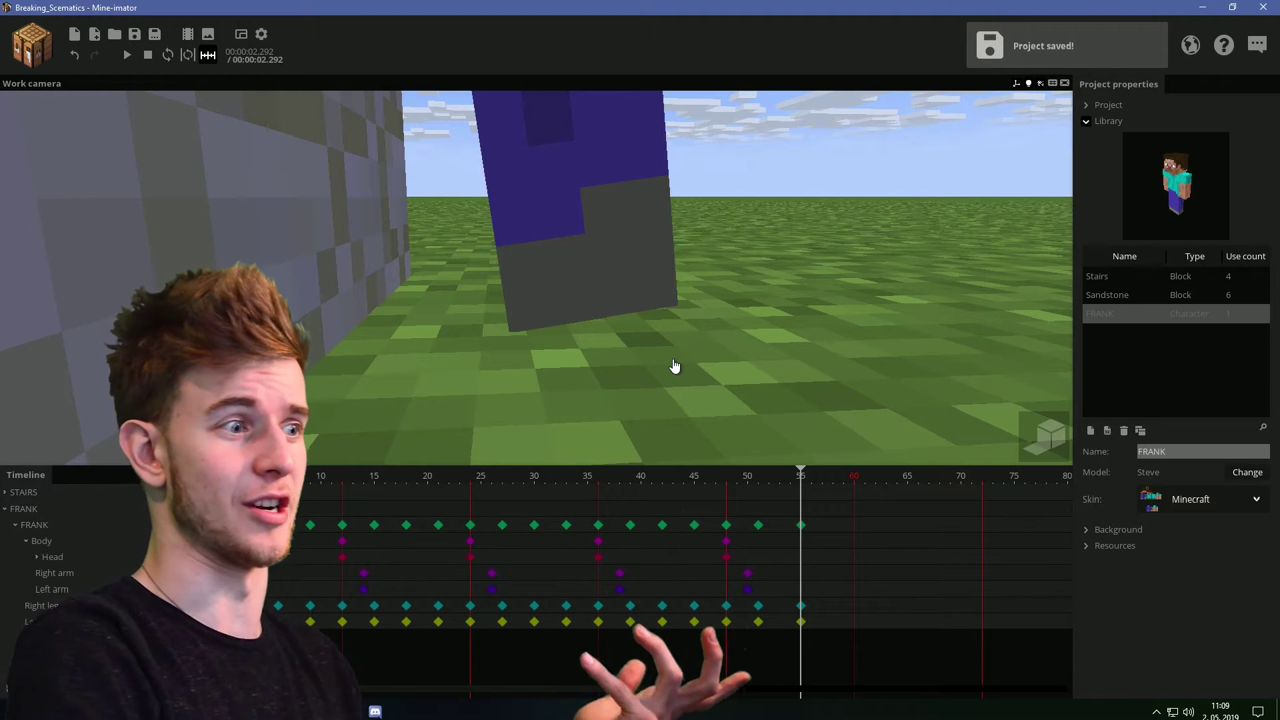
{"action": "left_click", "coordinate": [681, 478]}
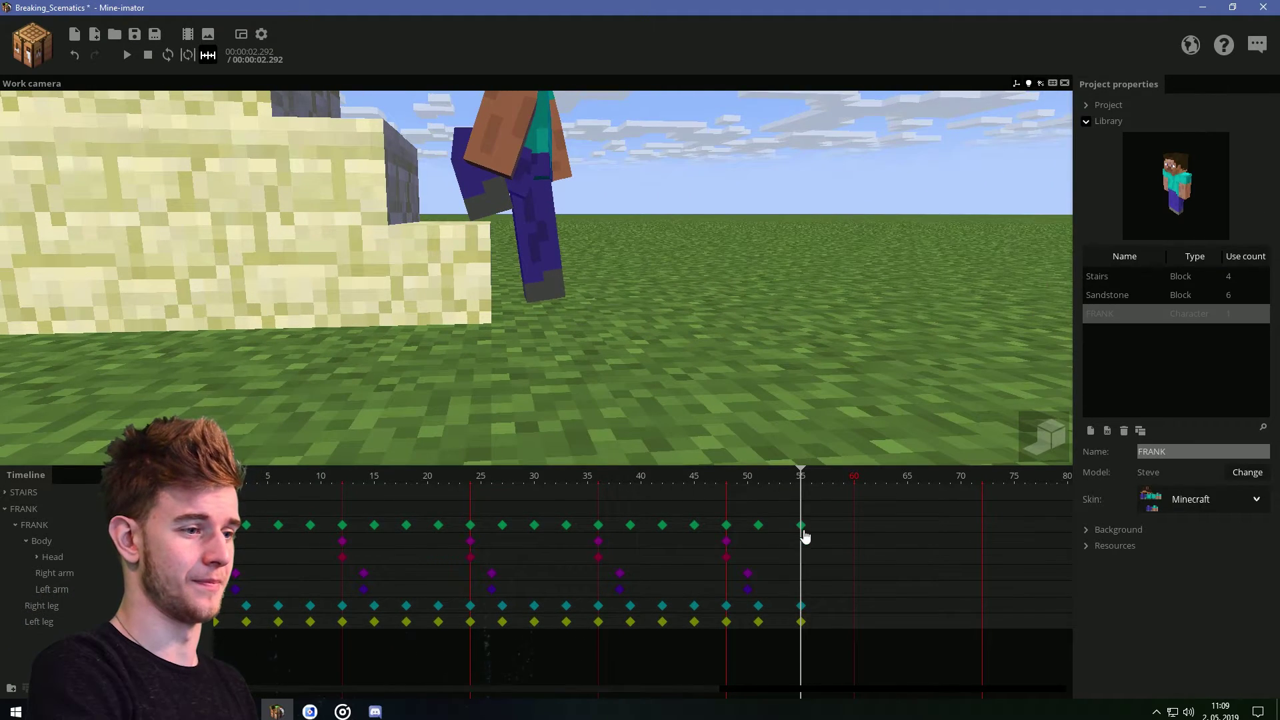
- Readjust the right leg's X rotation at frame 55 so it trails further behind the body
{"action": "left_click", "coordinate": [802, 608]}
{"action": "left_click", "coordinate": [802, 608]}
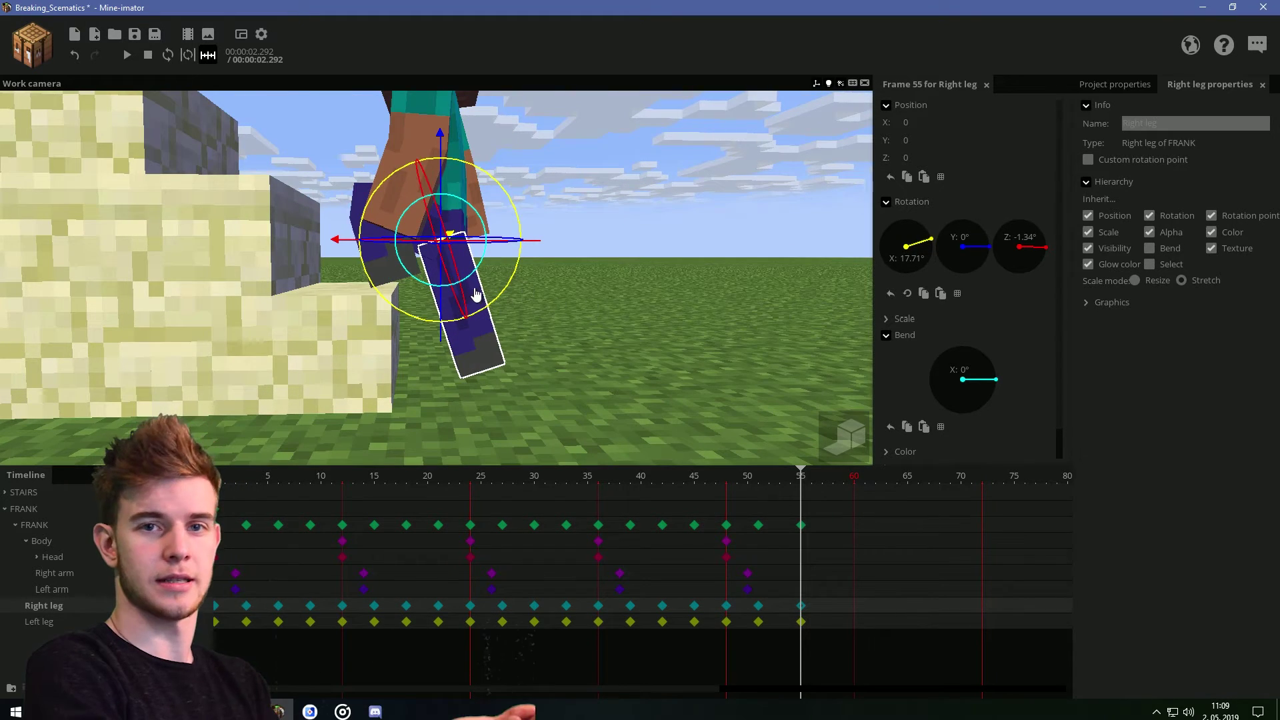
{"action": "mouse_move", "coordinate": [518, 321]}
{"action": "left_mouse_down"}
{"action": "mouse_move", "coordinate": [531, 277]}
{"action": "mouse_move", "coordinate": [511, 308]}
{"action": "left_mouse_up"}
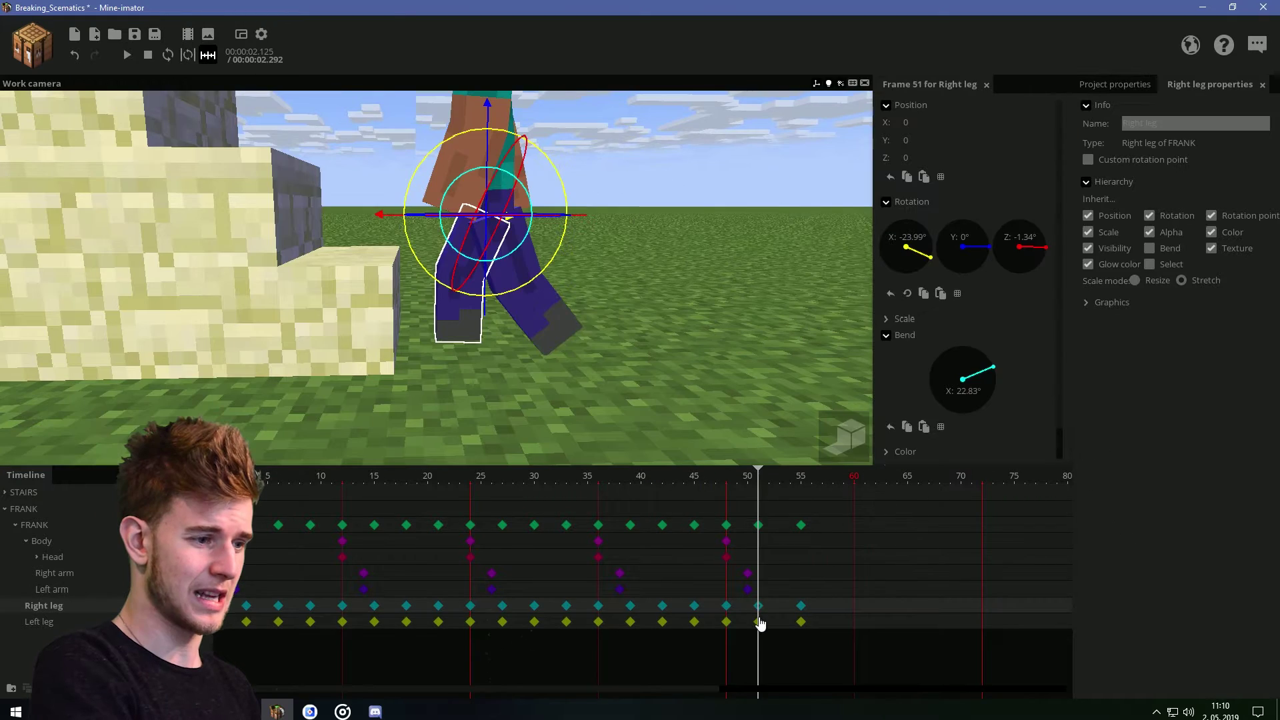
- Change the transition type of the left leg's keyframe at frame 51
{"action": "left_click", "coordinate": [759, 622]}
{"action": "scroll", "coordinate": [1047, 448], "scroll_direction": "down", "scroll_amount": 1}
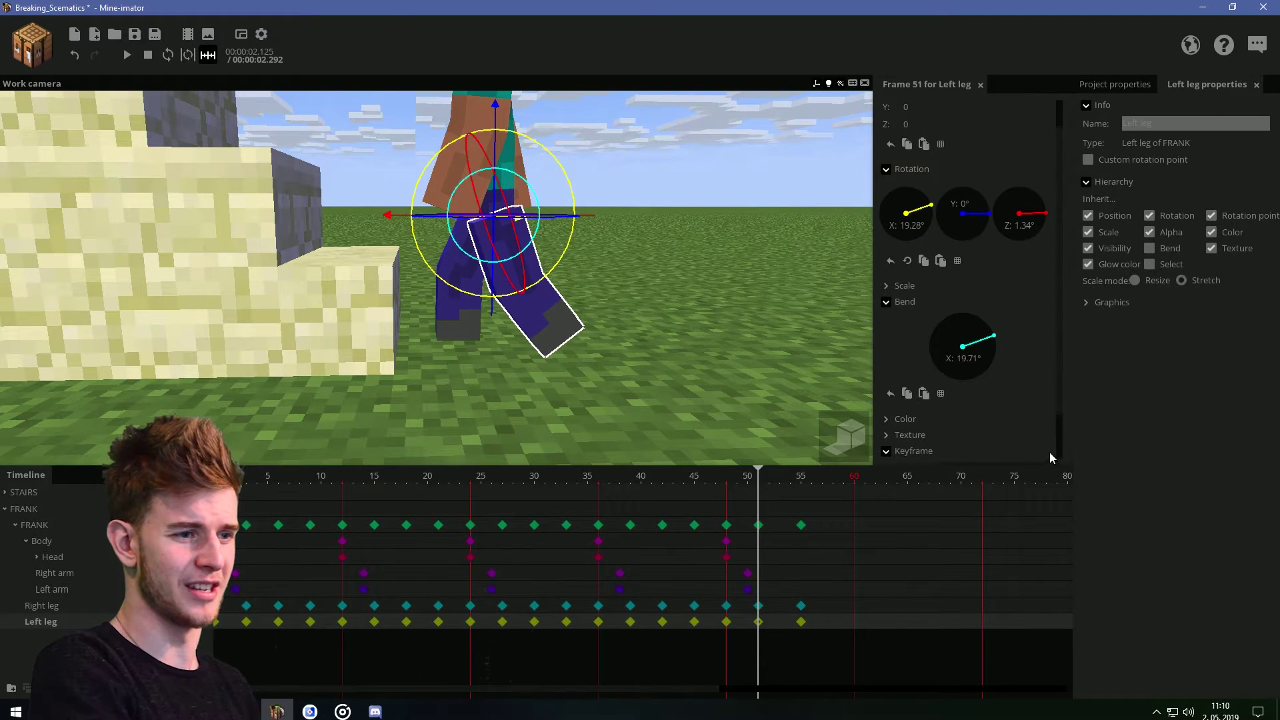
{"action": "scroll", "coordinate": [1049, 454], "scroll_direction": "down", "scroll_amount": 2}
{"action": "left_click", "coordinate": [988, 422]}
{"action": "left_click", "coordinate": [958, 535]}
- Shift the FRANK, right leg and left leg keyframes from frame 55 to frame 57 and preview the timing
{"action": "mouse_move", "coordinate": [823, 517]}
{"action": "left_mouse_down"}
{"action": "mouse_move", "coordinate": [788, 626]}
{"action": "mouse_move", "coordinate": [822, 533]}
{"action": "left_mouse_up"}
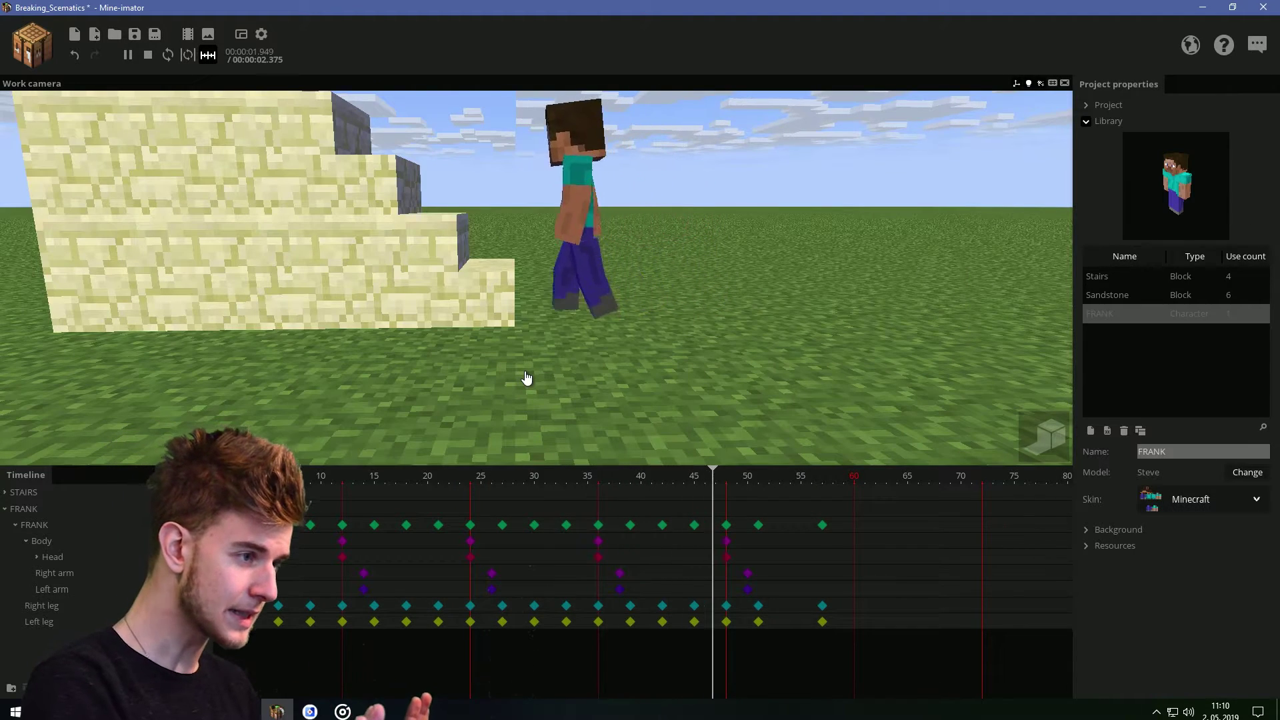
{"action": "left_click", "coordinate": [799, 519]}
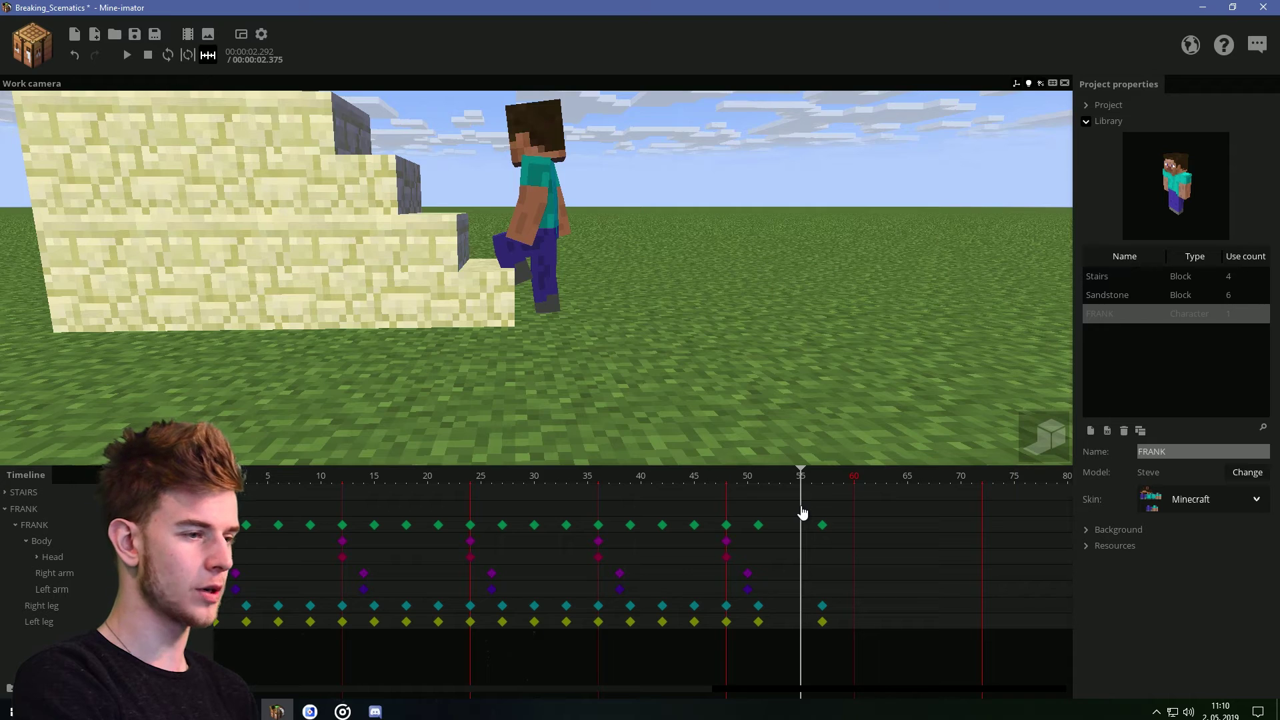
{"action": "left_click", "coordinate": [803, 512]}
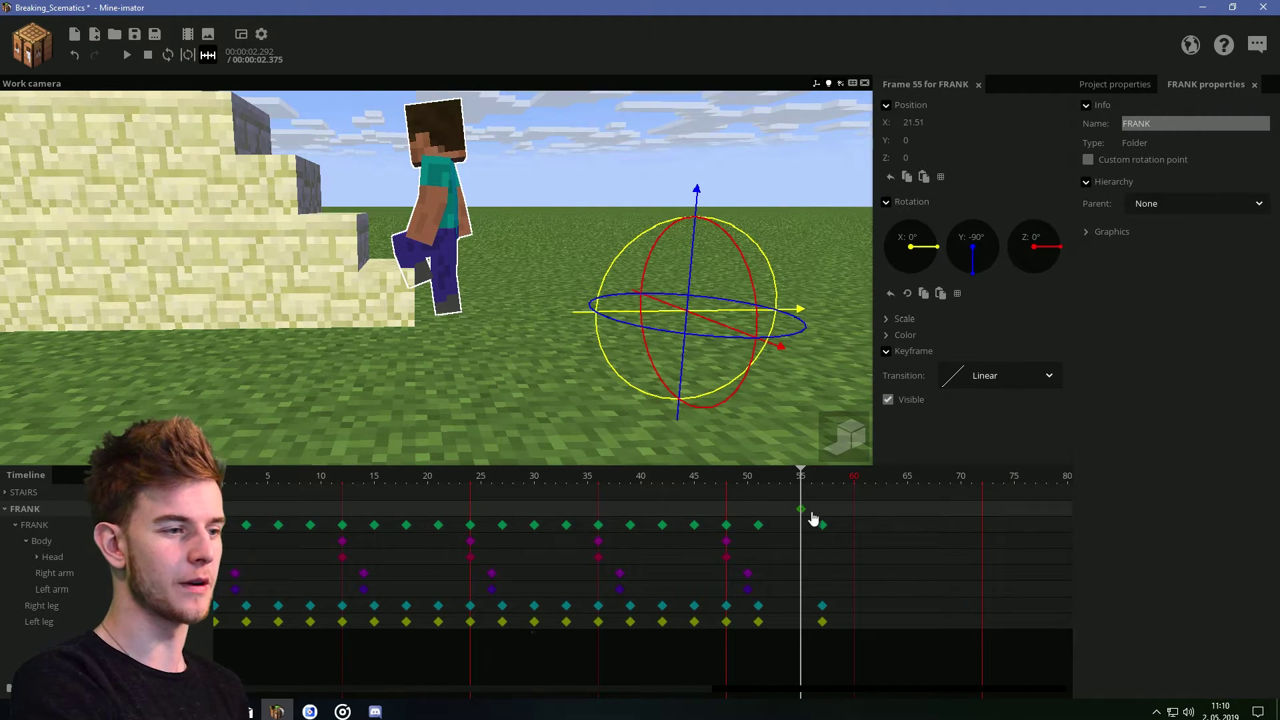
{"action": "left_click", "coordinate": [794, 517]}
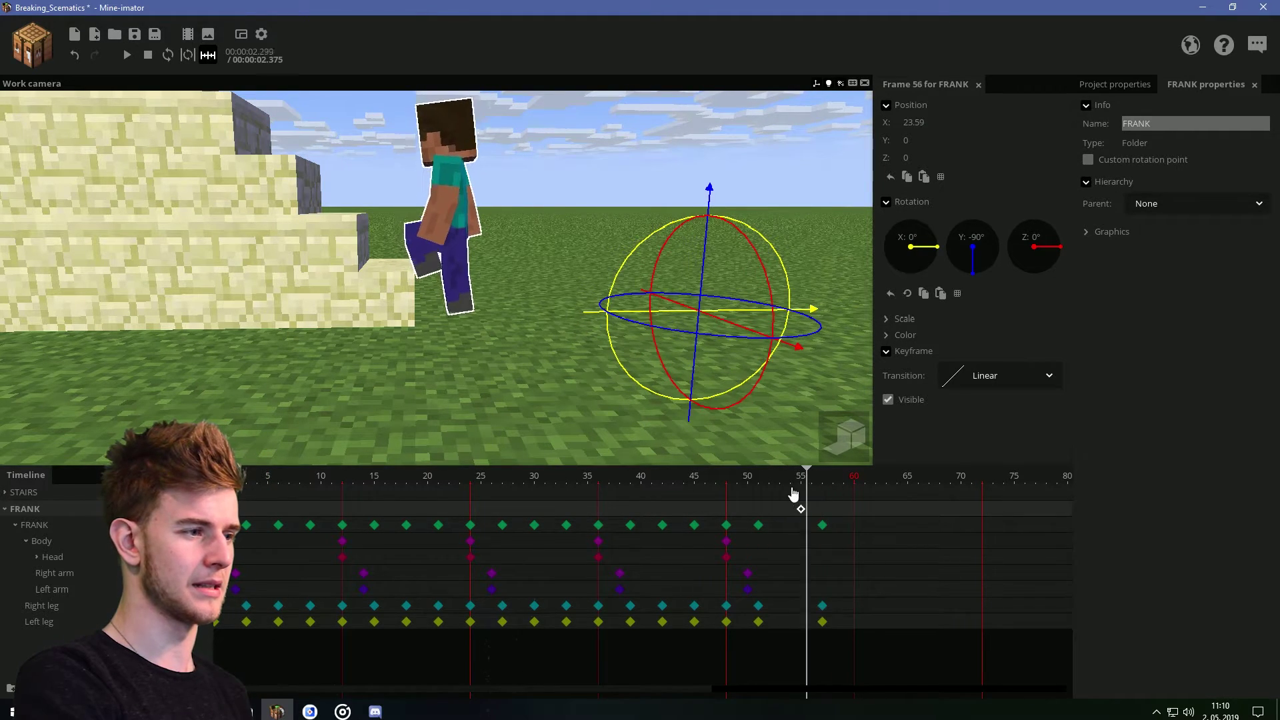
{"action": "left_click_drag", "start_coordinate": [792, 490], "coordinate": [470, 488]}
{"action": "left_click_drag", "start_coordinate": [756, 503], "coordinate": [821, 507]}
{"action": "key", "text": "Delete"}
- Play back the walk and scrub from frame 24 to the last keyframes to check the step-up motion
{"action": "key", "text": "space"}
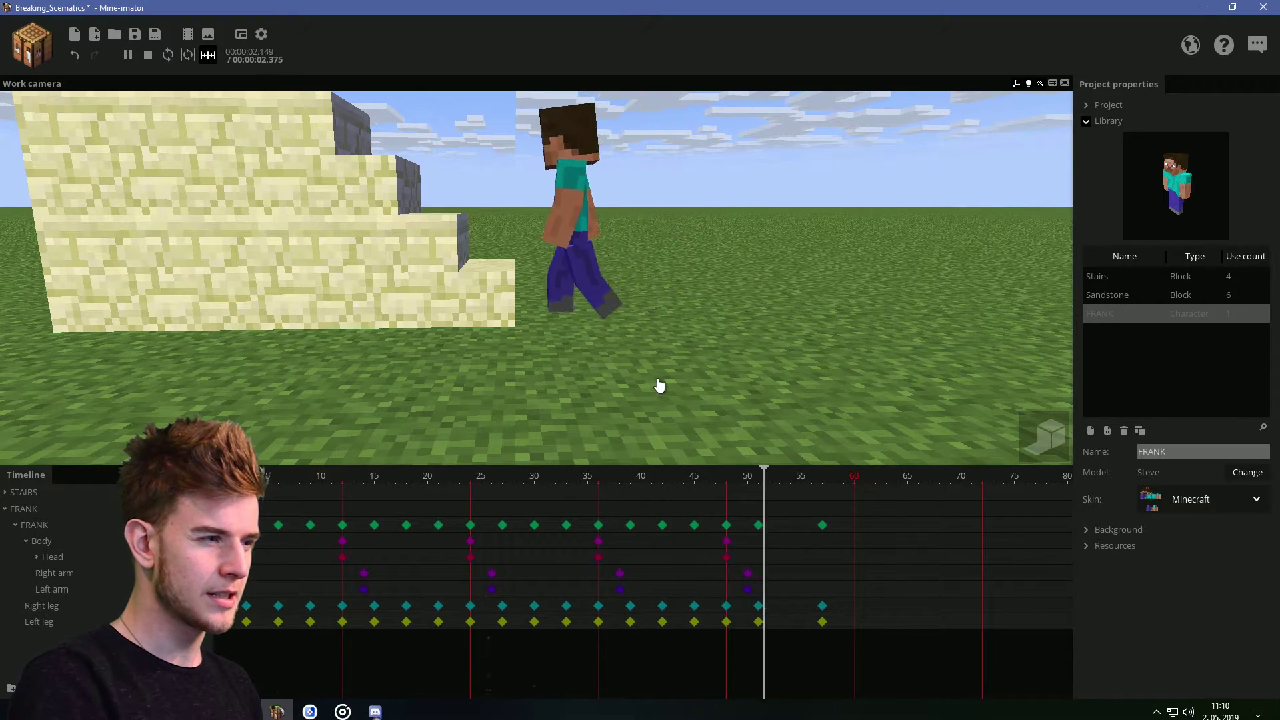
{"action": "key", "text": "space"}
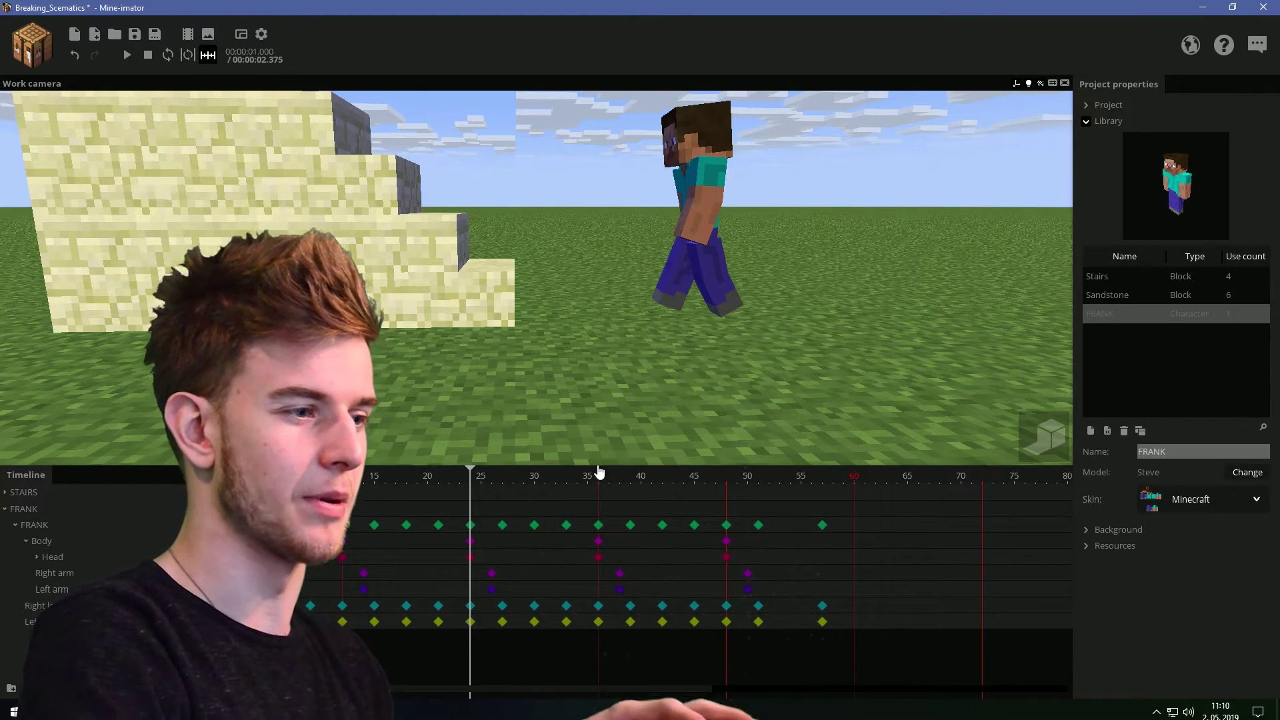
{"action": "left_click_drag", "start_coordinate": [600, 474], "coordinate": [824, 502]}
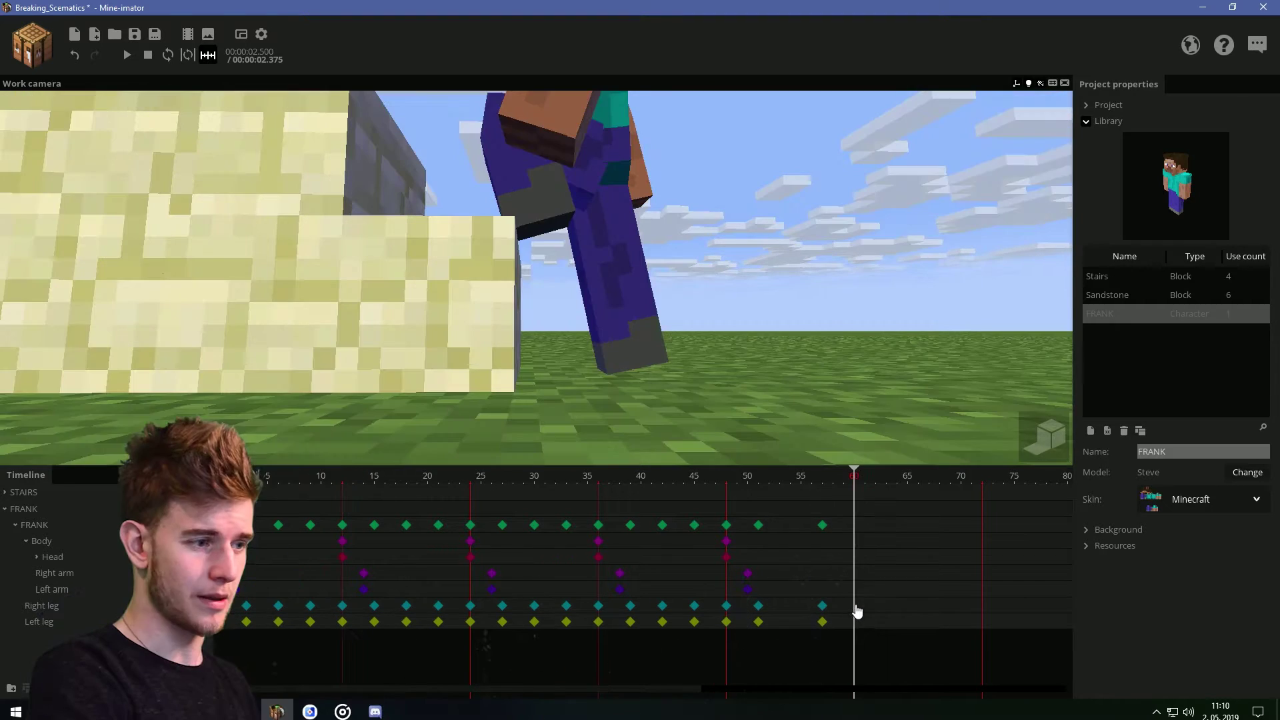
- At frame 60, key the right leg trailing back at about 17° X rotation and move FRANK forward to Z about 43.91
{"action": "left_click", "coordinate": [857, 612]}
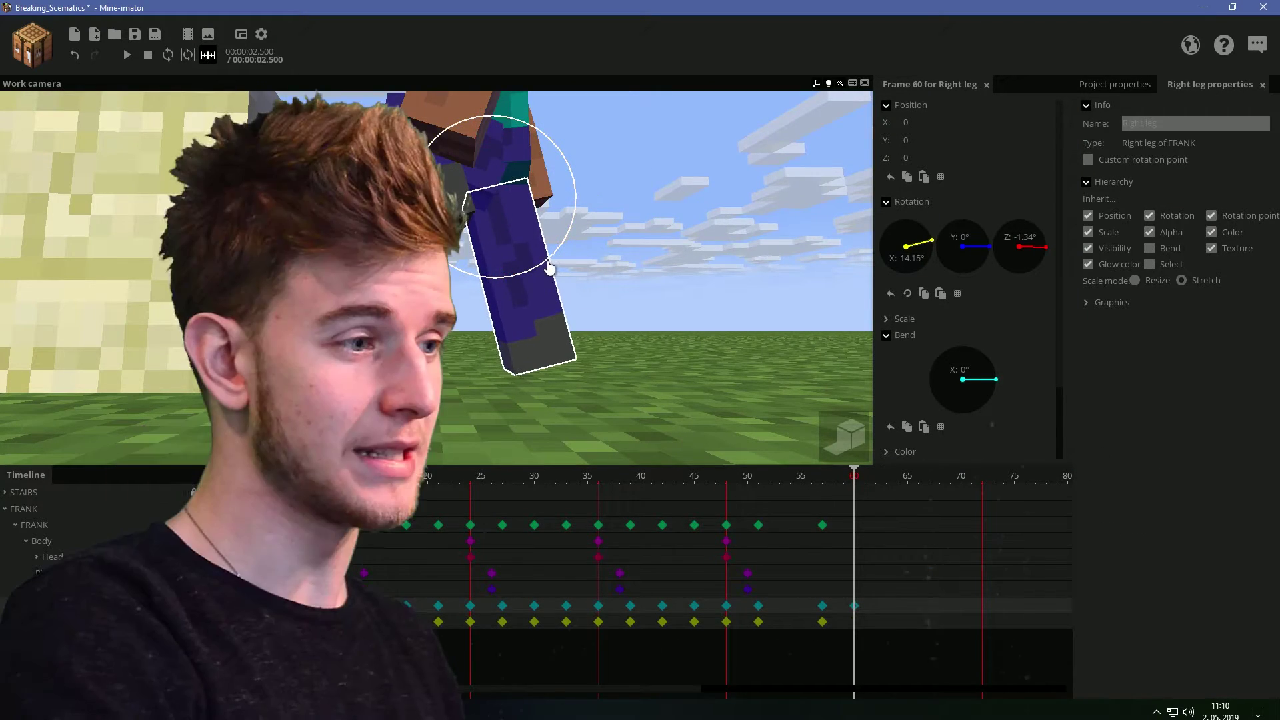
{"action": "left_click_drag", "start_coordinate": [548, 277], "coordinate": [533, 239]}
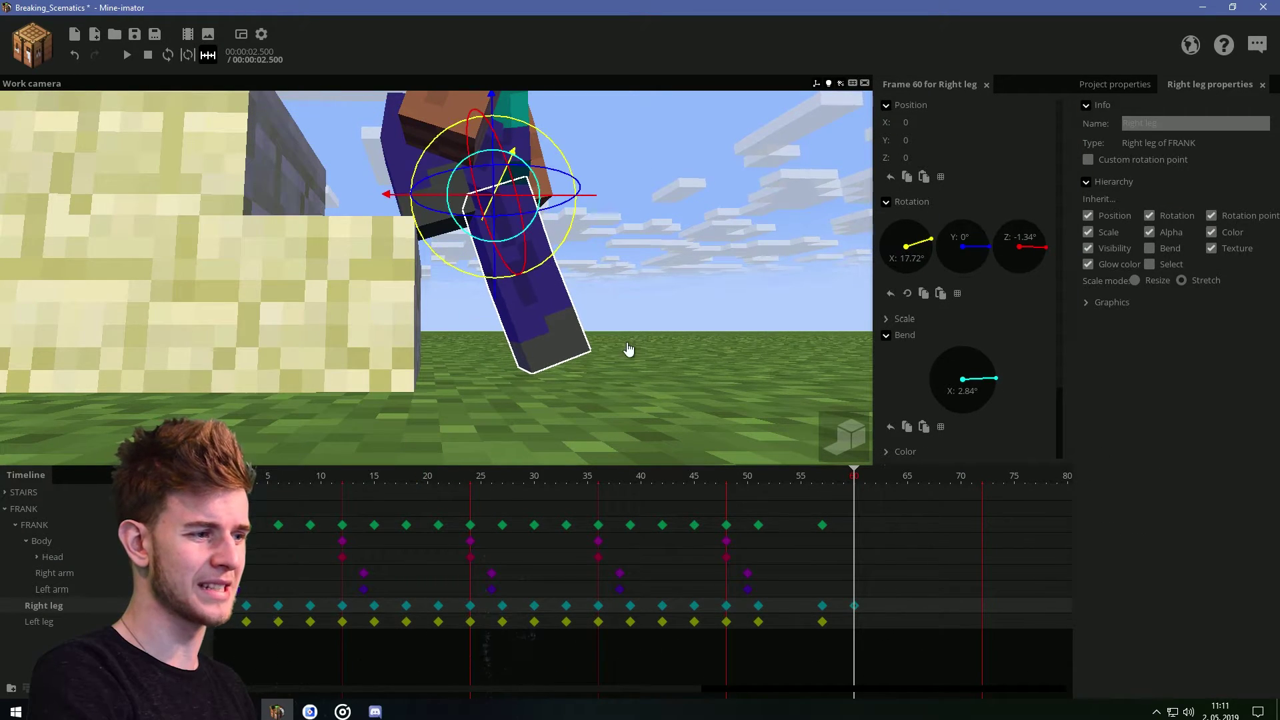
{"action": "left_click", "coordinate": [854, 524]}
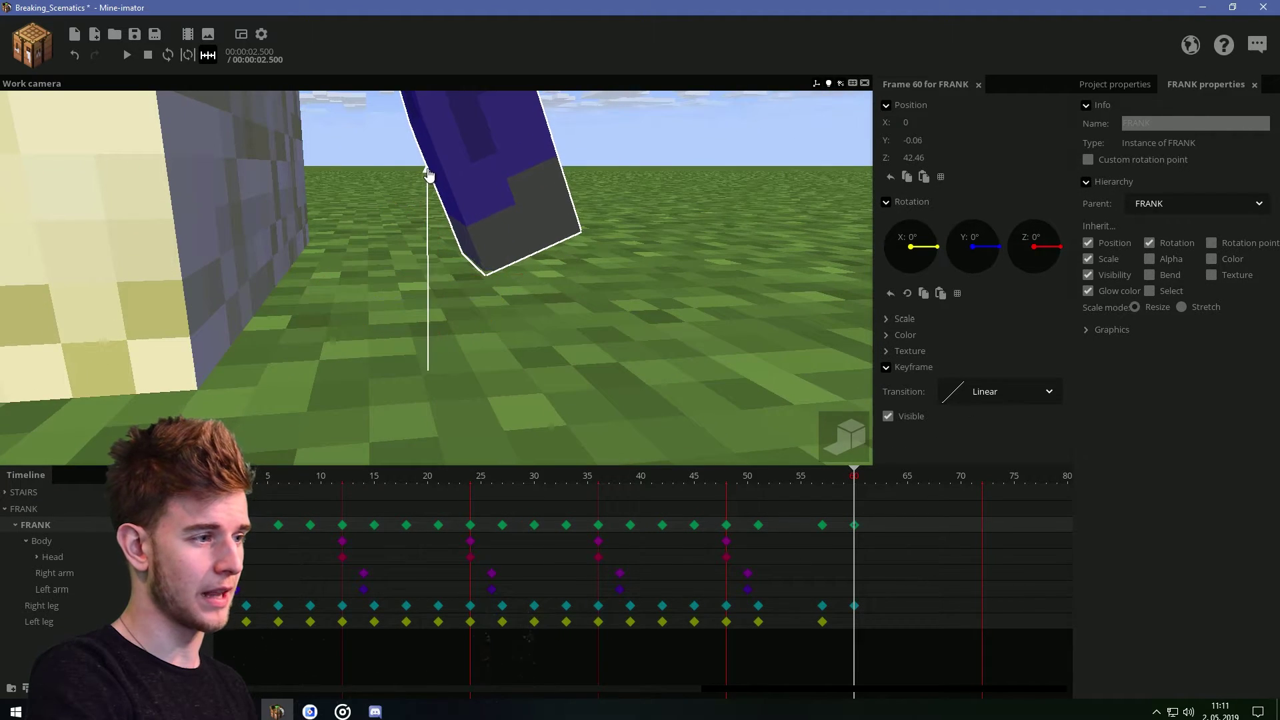
{"action": "left_click", "coordinate": [821, 524]}
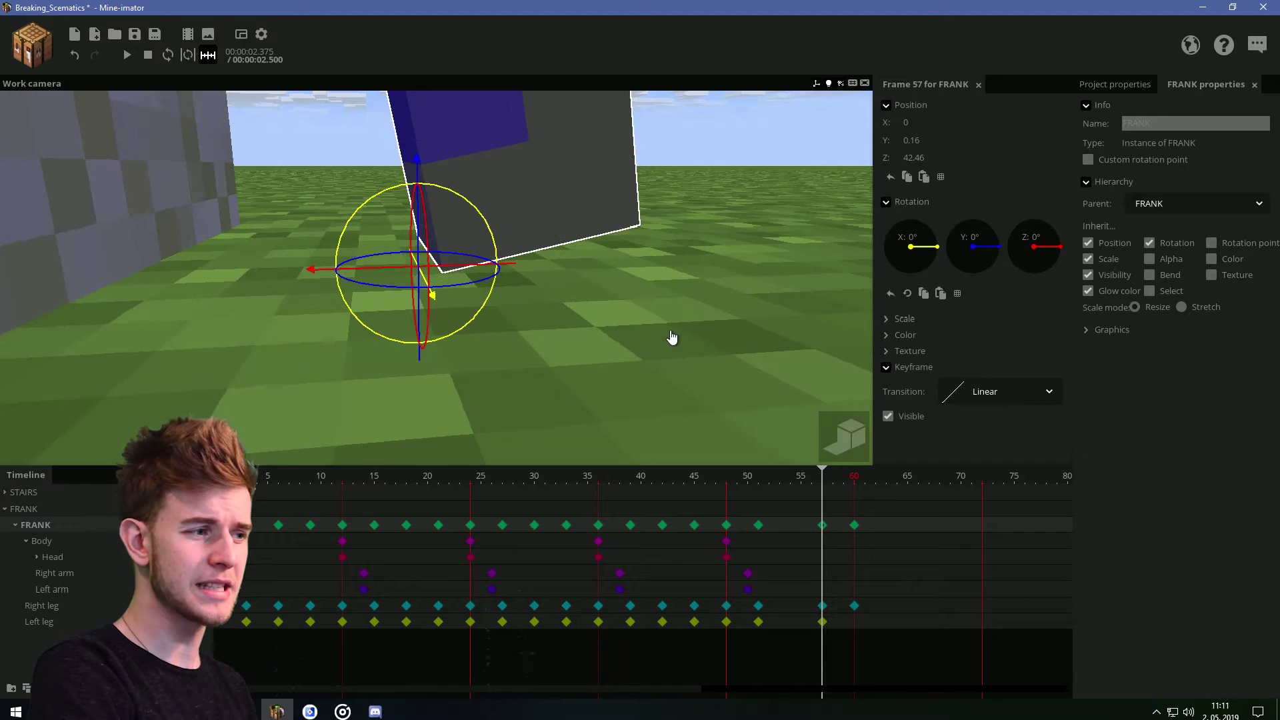
{"action": "left_click", "coordinate": [855, 526]}
{"action": "left_click_drag", "start_coordinate": [436, 269], "coordinate": [346, 280]}
{"action": "left_click", "coordinate": [823, 526]}
{"action": "left_click", "coordinate": [854, 525]}
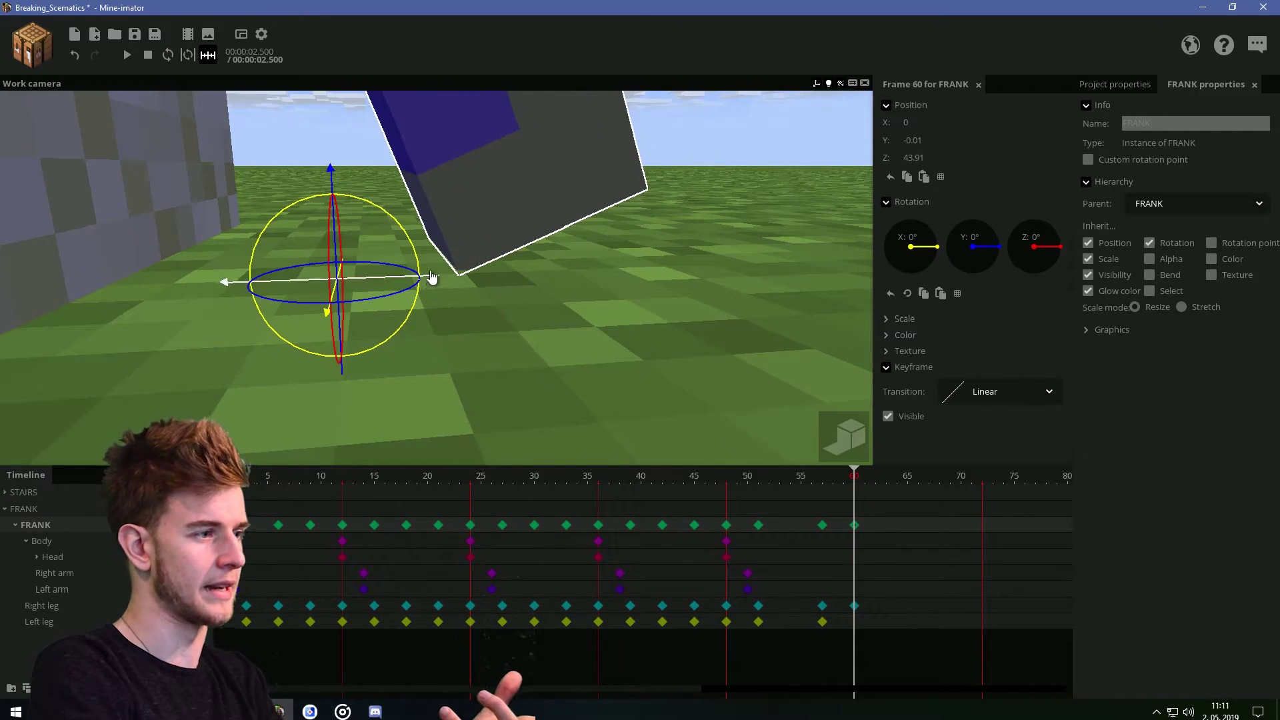
{"action": "key", "text": "space"}
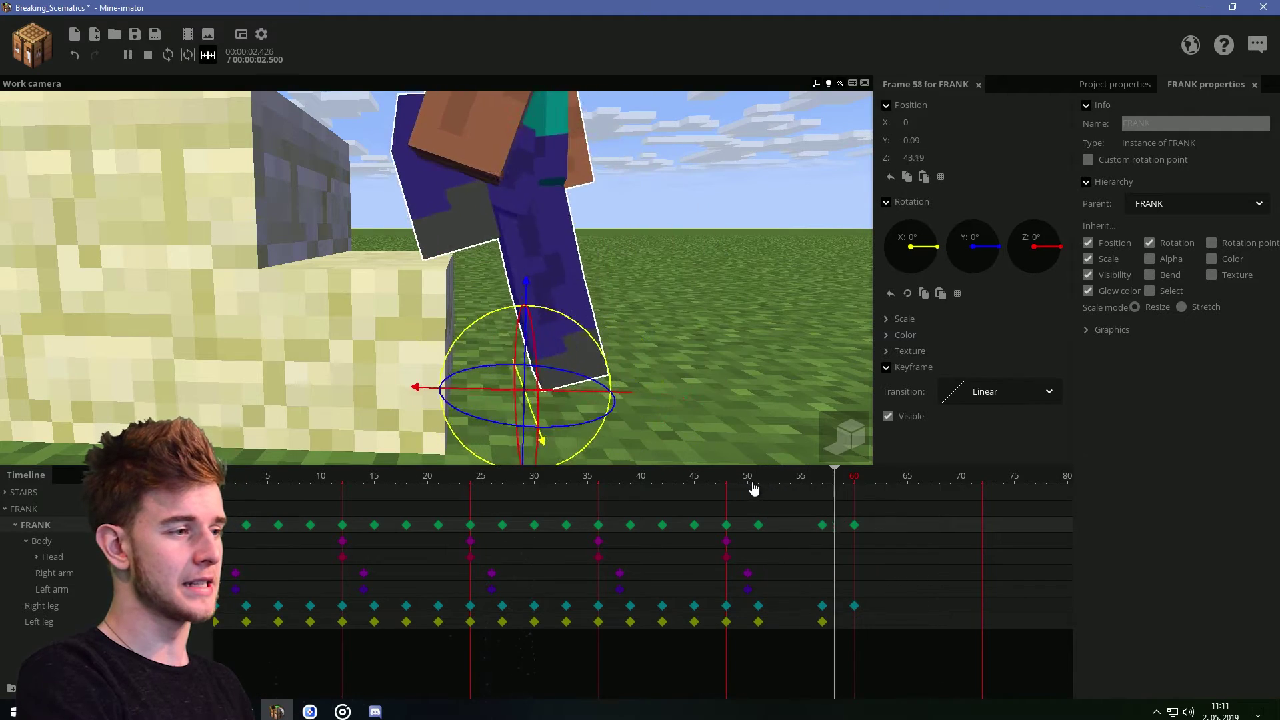
- Key the left leg at frame 60 with about -109° X rotation and 108° bend so its foot rests on the step, and preview it
{"action": "left_click", "coordinate": [822, 621]}
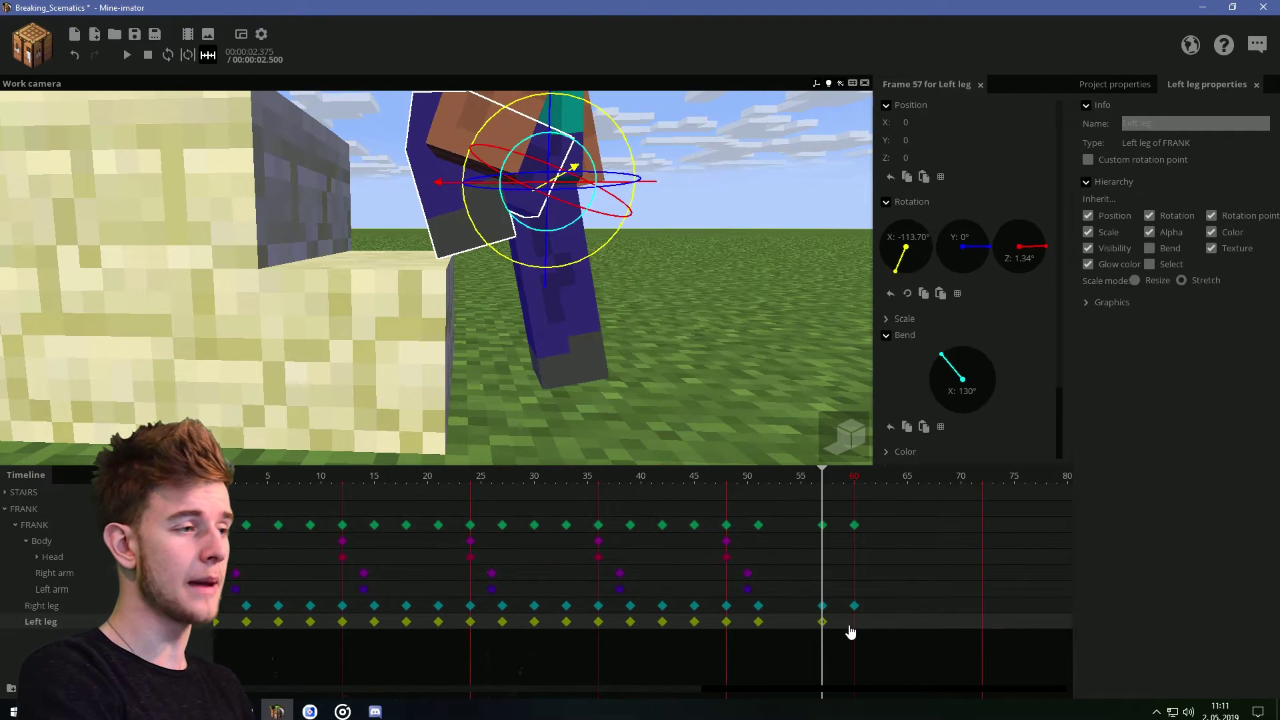
{"action": "left_click", "coordinate": [847, 626]}
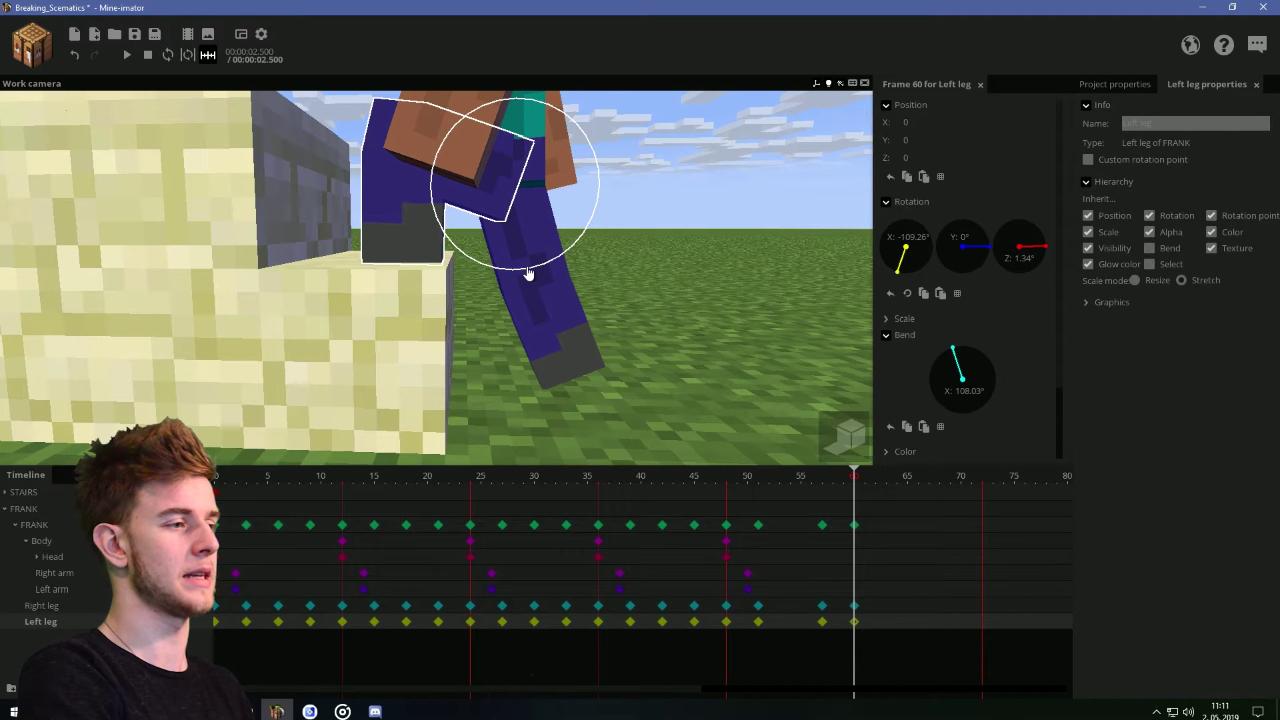
{"action": "key", "text": "space"}
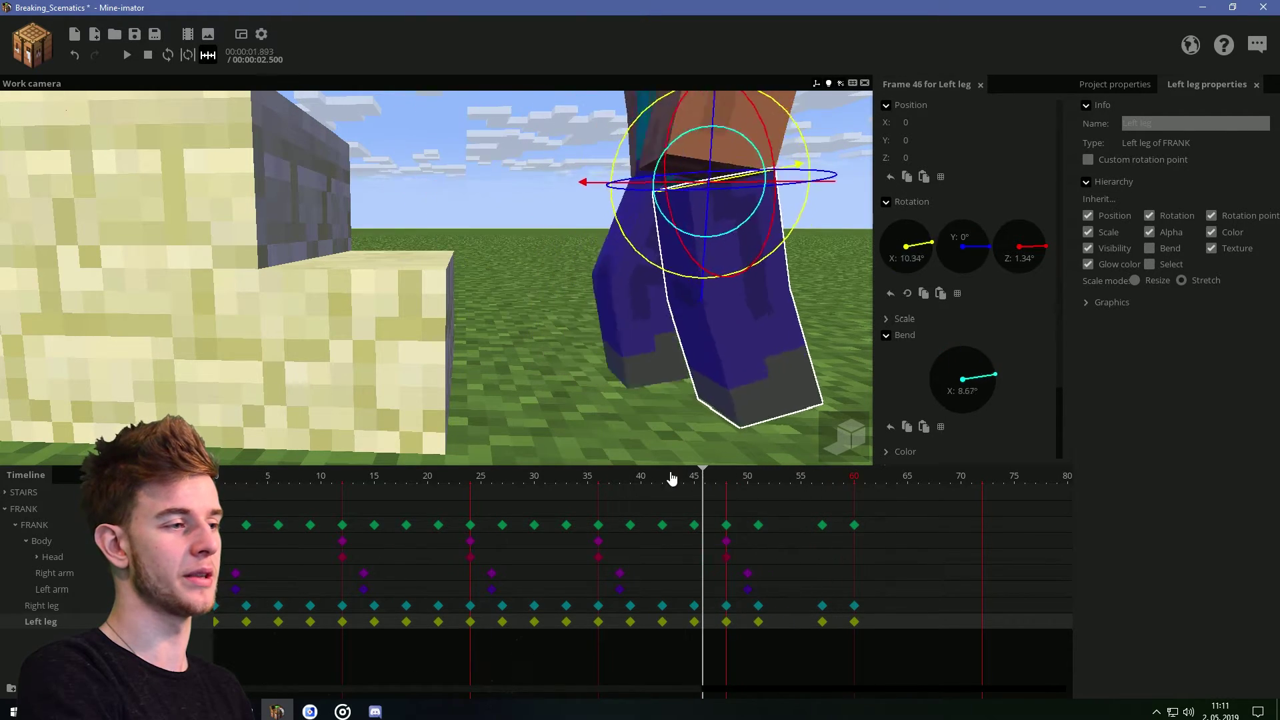
{"action": "left_click", "coordinate": [517, 394]}
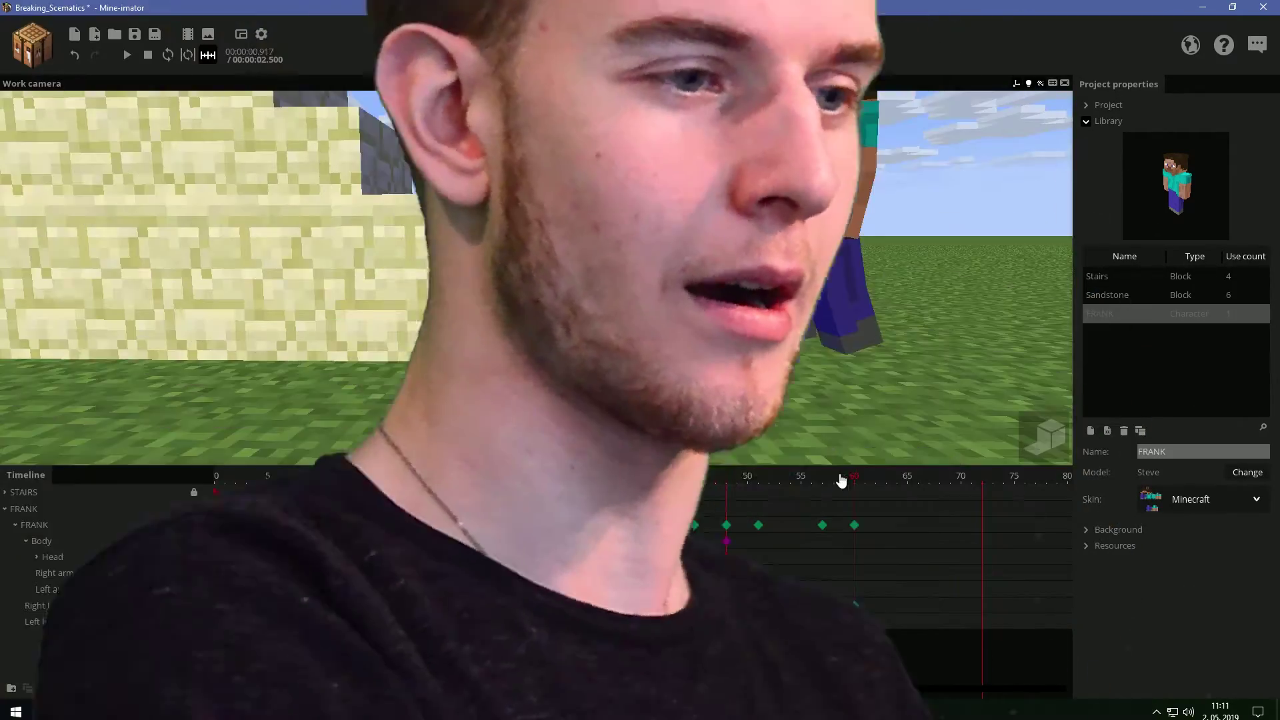
{"action": "left_click", "coordinate": [854, 477]}
- At frame 63, key the left leg at -116.27° X rotation with 119.82° bend and move FRANK to Y about -0.78, Z about 45
{"action": "mouse_move", "coordinate": [809, 399]}
{"action": "left_mouse_down"}
{"action": "mouse_move", "coordinate": [824, 390]}
{"action": "mouse_move", "coordinate": [808, 399]}
{"action": "left_mouse_up"}
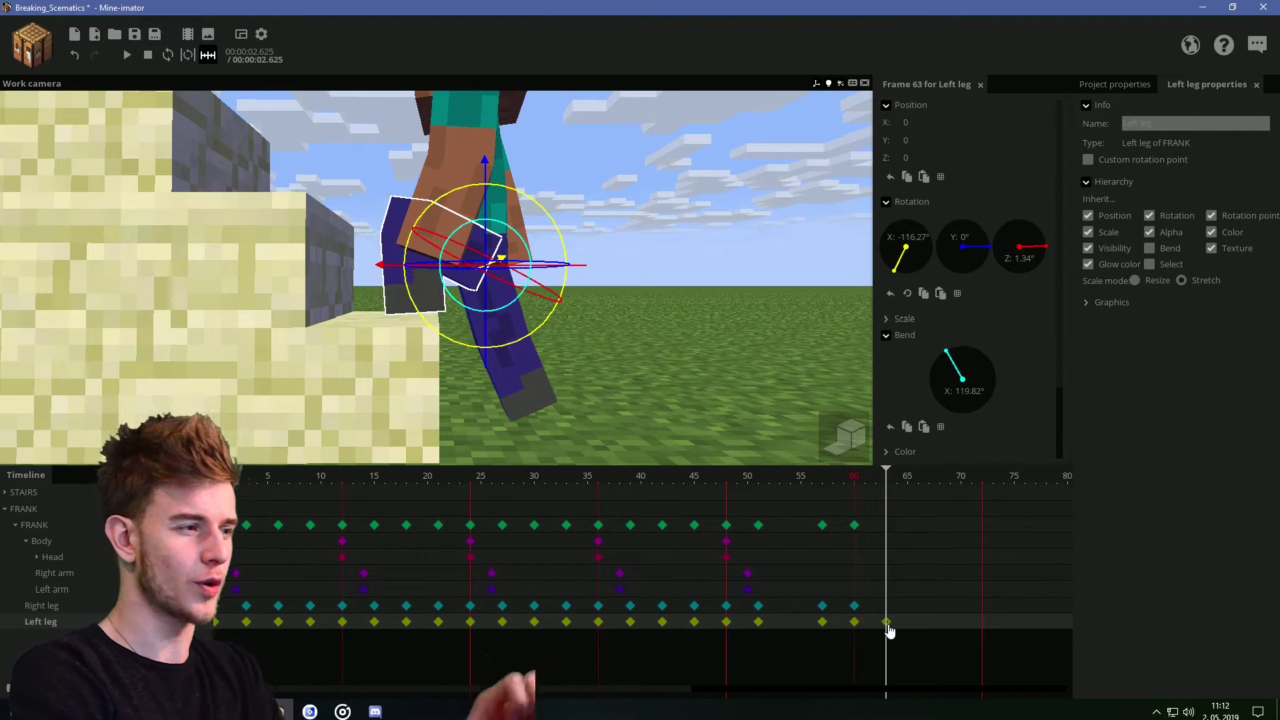
{"action": "left_click", "coordinate": [484, 323]}
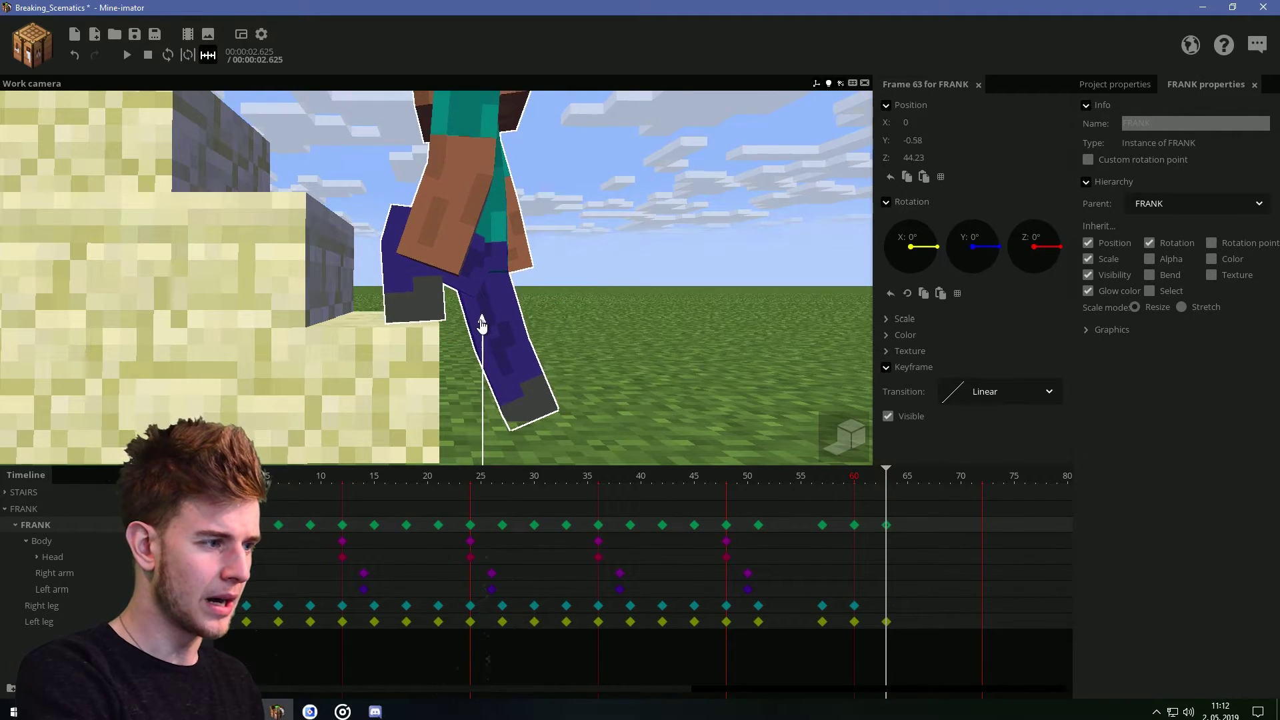
{"action": "left_click_drag", "start_coordinate": [483, 325], "coordinate": [502, 442]}
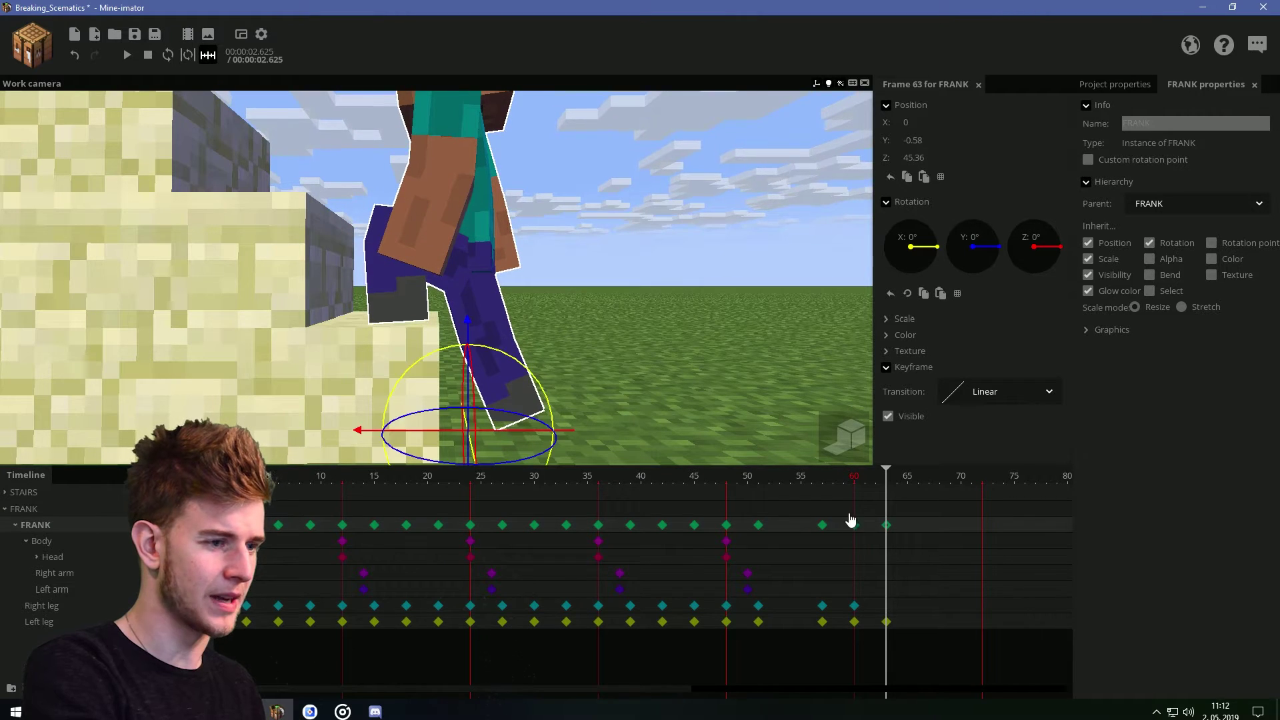
{"action": "left_click", "coordinate": [853, 524]}
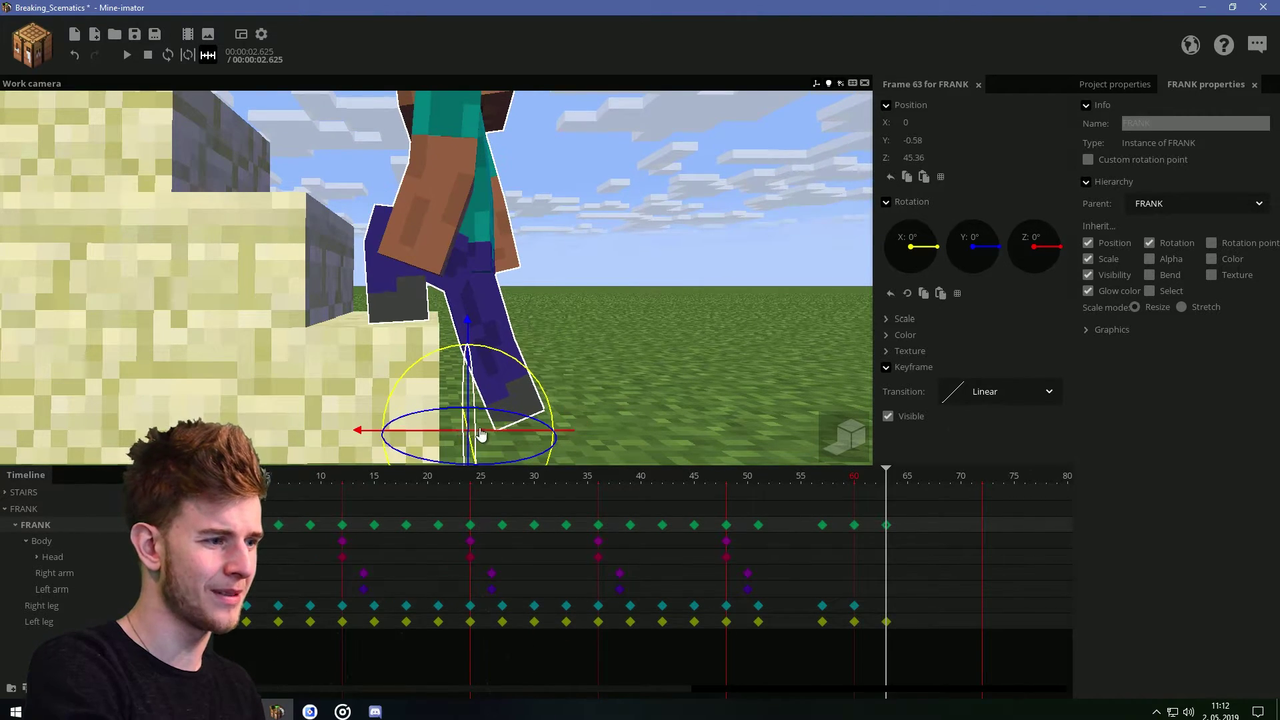
{"action": "left_click", "coordinate": [886, 529]}
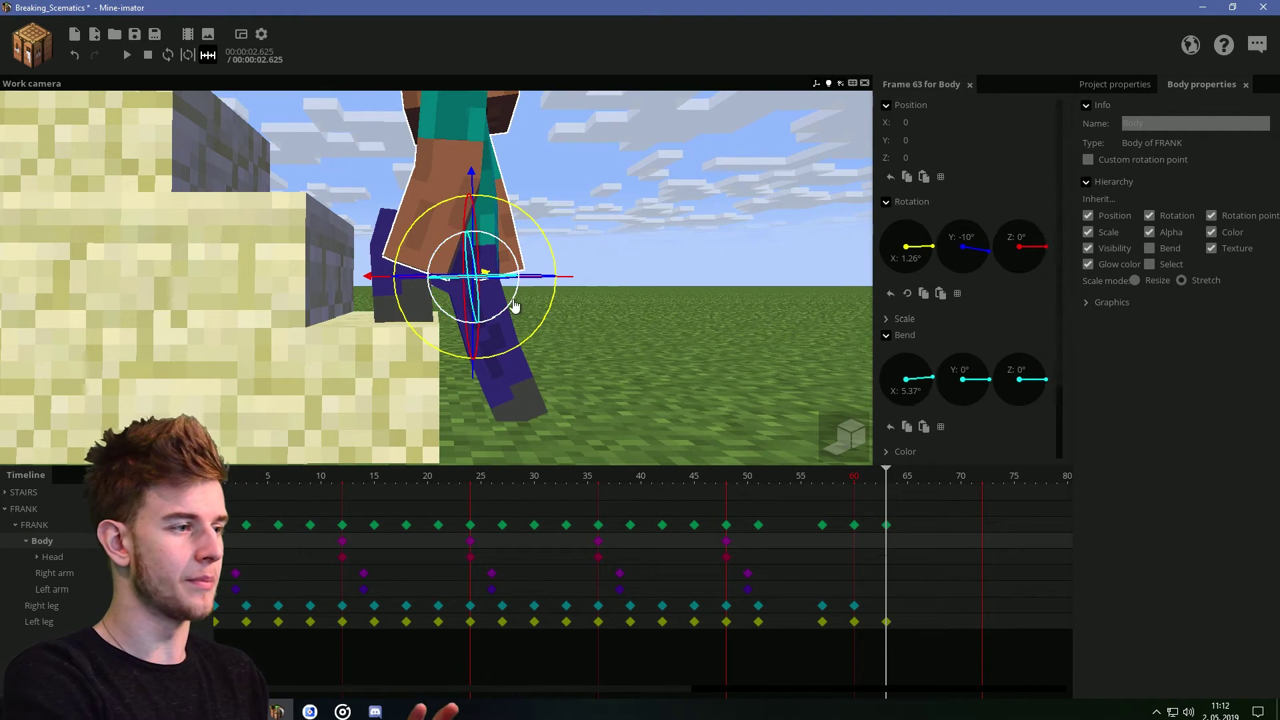
{"action": "left_click_drag", "start_coordinate": [538, 341], "coordinate": [417, 239]}
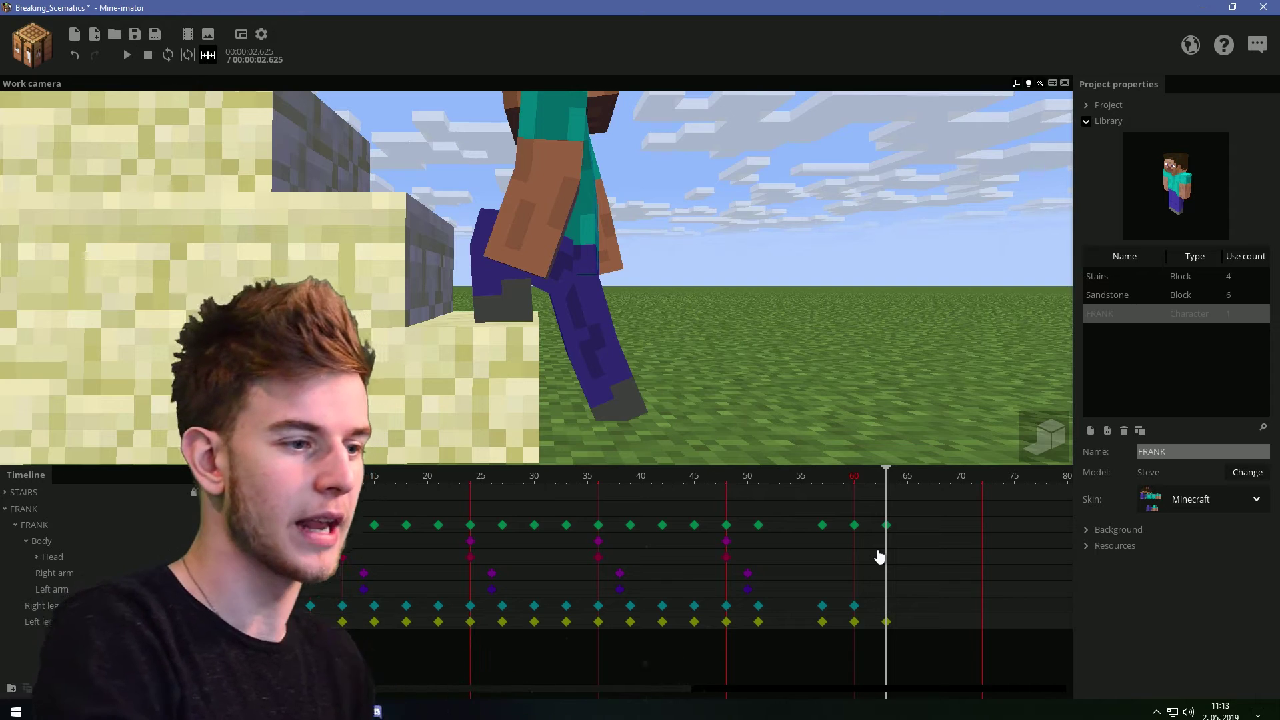
- Key the right leg at frame 63 with about -2° X rotation and 54° bend, comparing it with frame 60
{"action": "left_click", "coordinate": [854, 606]}
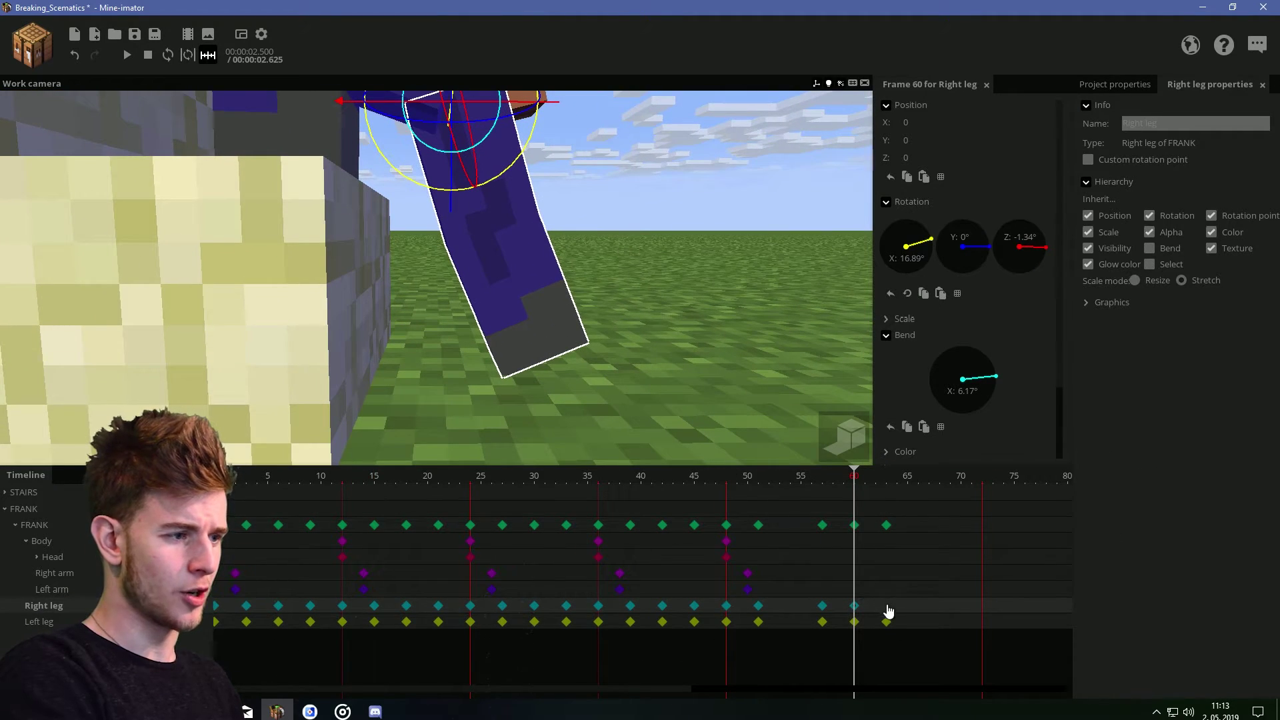
{"action": "left_click", "coordinate": [886, 605]}
{"action": "left_click_drag", "start_coordinate": [480, 194], "coordinate": [479, 161]}
{"action": "left_click", "coordinate": [854, 605]}
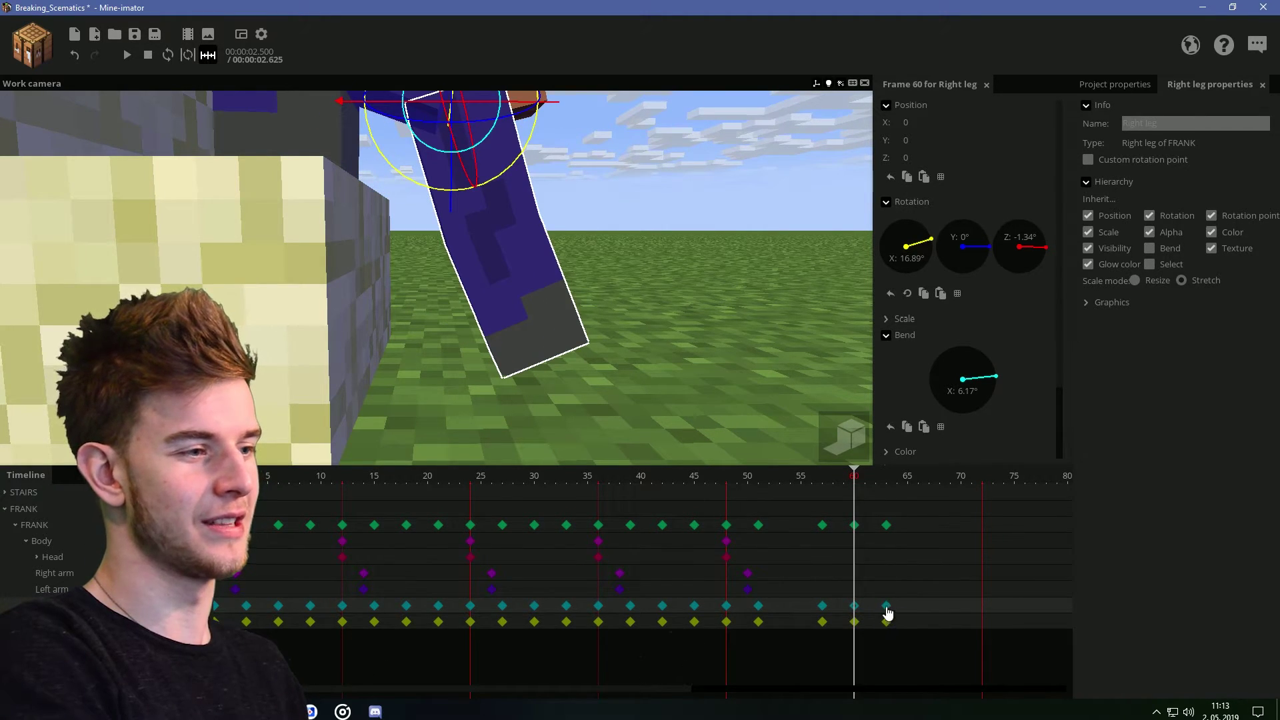
{"action": "left_click", "coordinate": [886, 606]}
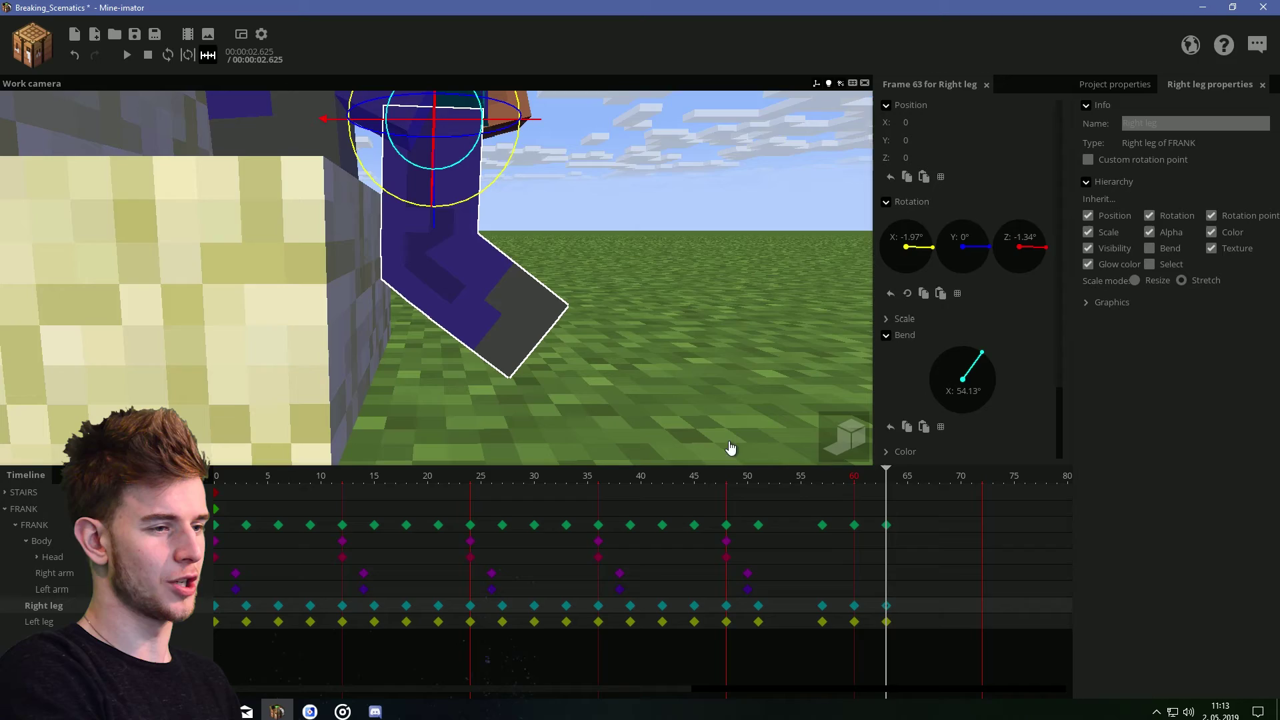
- Play back the climb onto the first stair from a wider view to check the new leg poses
{"action": "left_click_drag", "start_coordinate": [856, 485], "coordinate": [809, 482]}
{"action": "key", "text": "space"}
{"action": "left_click", "coordinate": [729, 371]}
{"action": "scroll", "coordinate": [729, 372], "scroll_direction": "down", "scroll_amount": 5}
{"action": "right_click_drag", "start_coordinate": [729, 371], "coordinate": [729, 333]}
{"action": "key", "text": "space"}
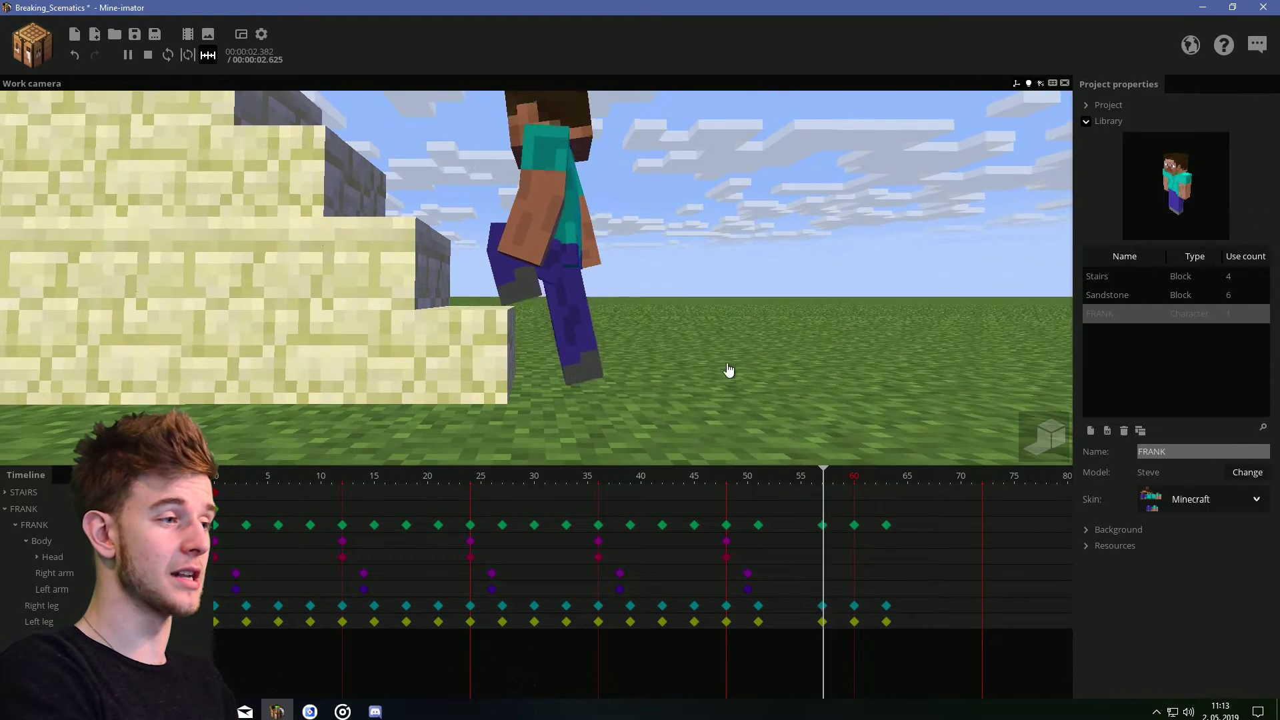
{"action": "key", "text": "space"}
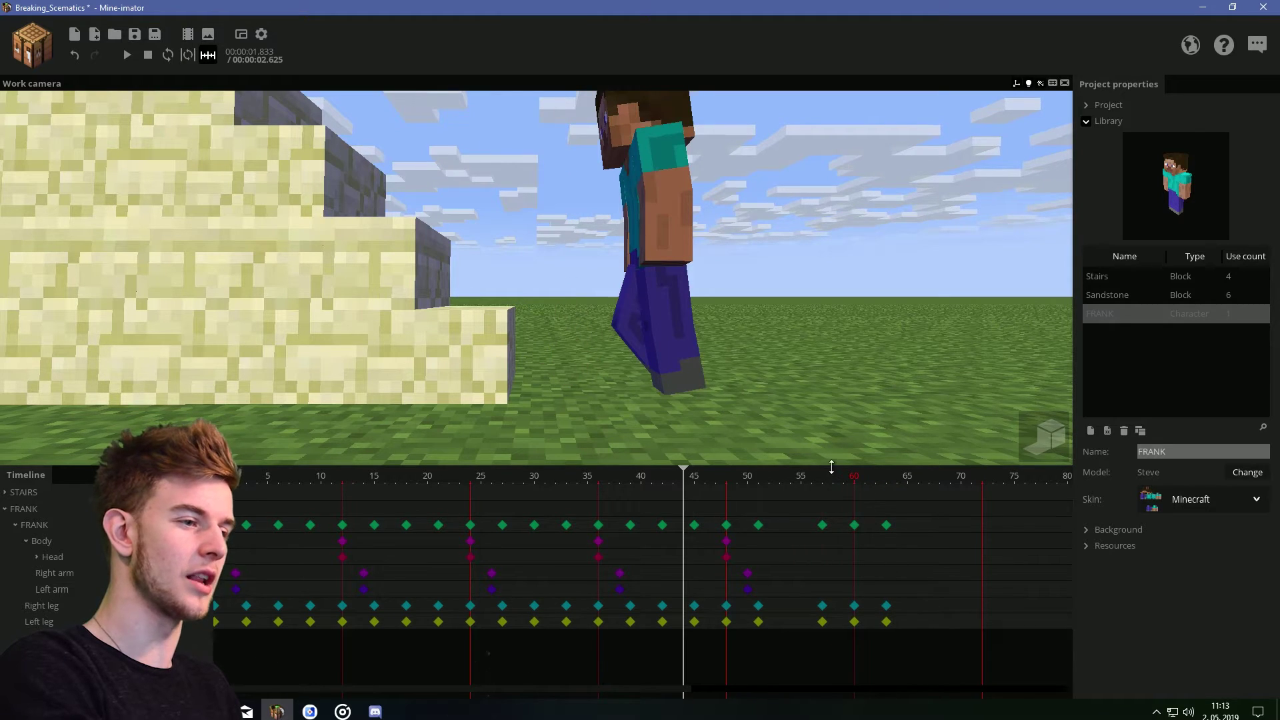
- Try an extra right leg keyframe at frame 64 with 27.40° X rotation and no bend, and delete it
{"action": "left_click_drag", "start_coordinate": [834, 481], "coordinate": [866, 484]}
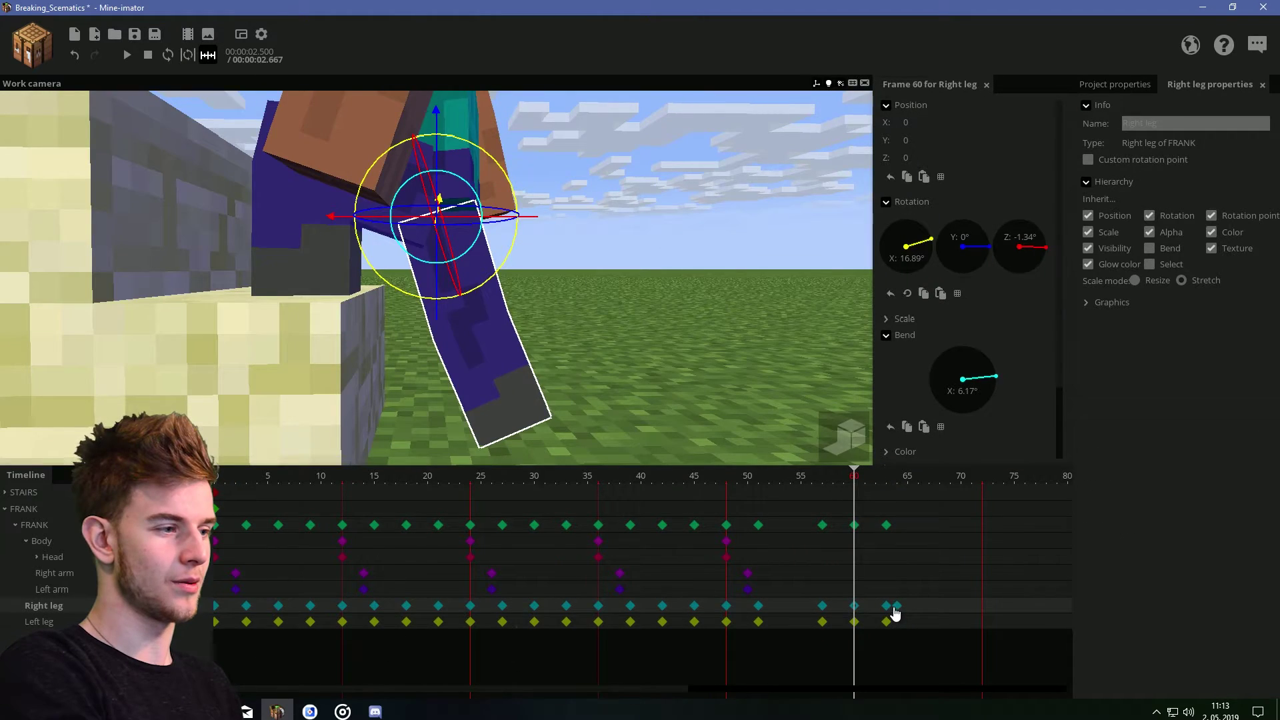
{"action": "left_click", "coordinate": [895, 608]}
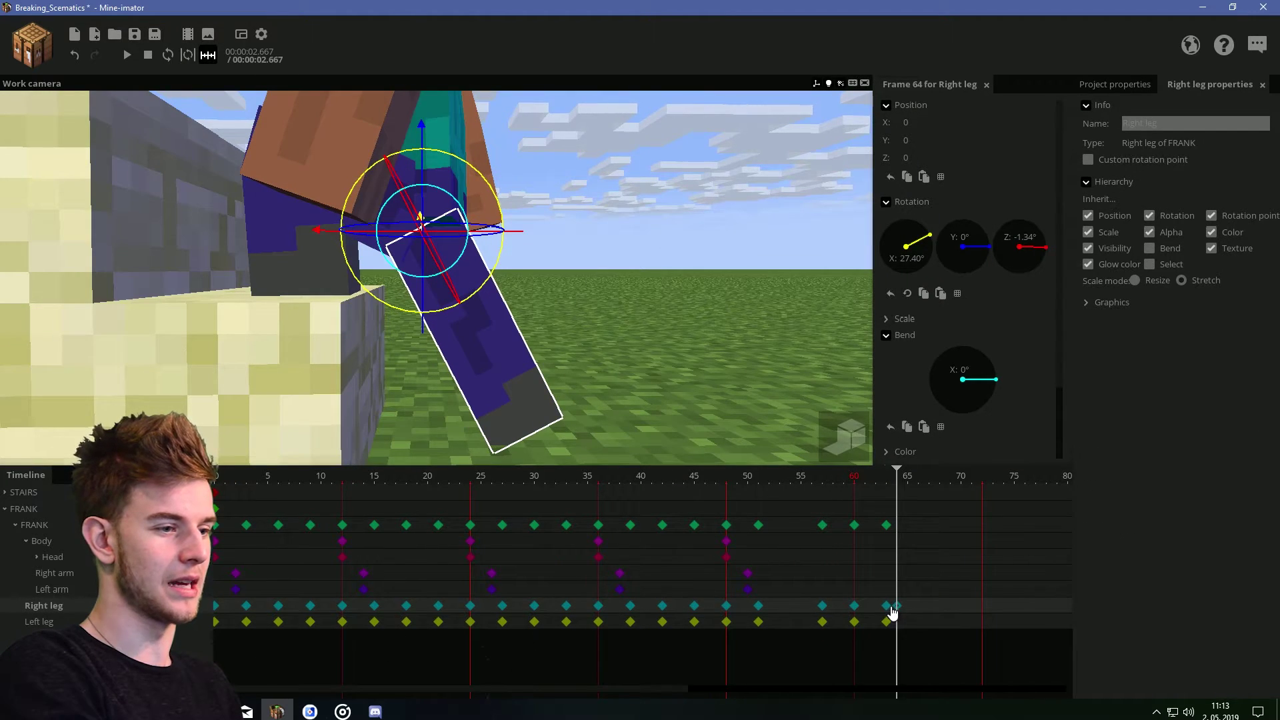
{"action": "left_click", "coordinate": [904, 608]}
{"action": "left_click", "coordinate": [898, 608]}
{"action": "key", "text": "Delete"}
- Replay the step-up from about frame 56 to review the right leg's lift-off
{"action": "left_click_drag", "start_coordinate": [878, 483], "coordinate": [806, 495]}
{"action": "key", "text": "space"}
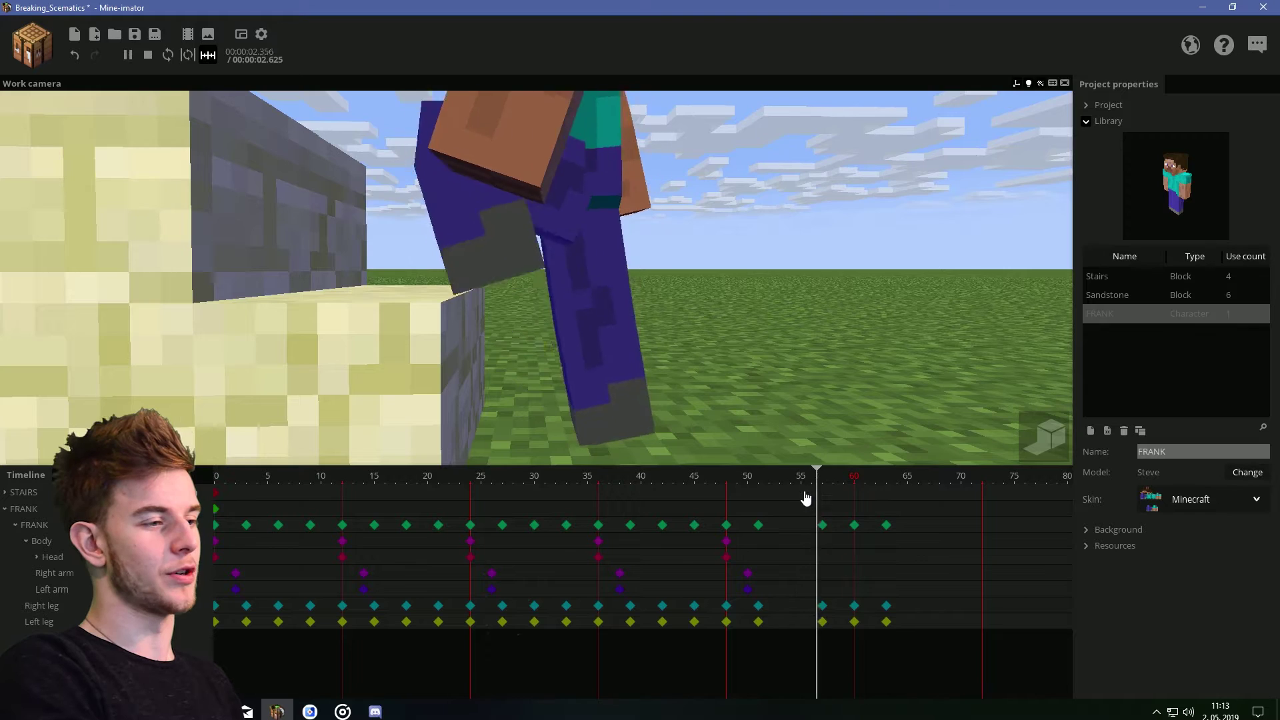
{"action": "key", "text": "space"}
- Key the left leg at frame 67 fully straightened, with about 1.27° X rotation and 0° bend
{"action": "left_click", "coordinate": [884, 606]}
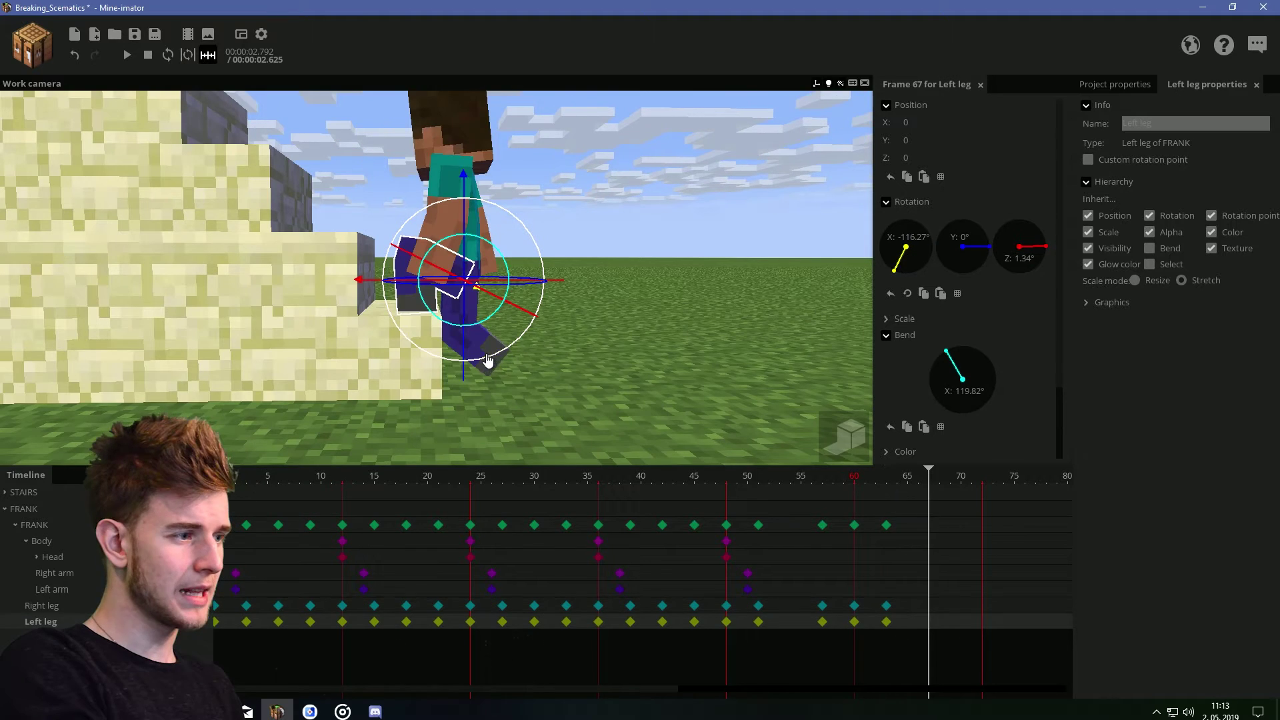
{"action": "left_click_drag", "start_coordinate": [486, 360], "coordinate": [533, 265]}
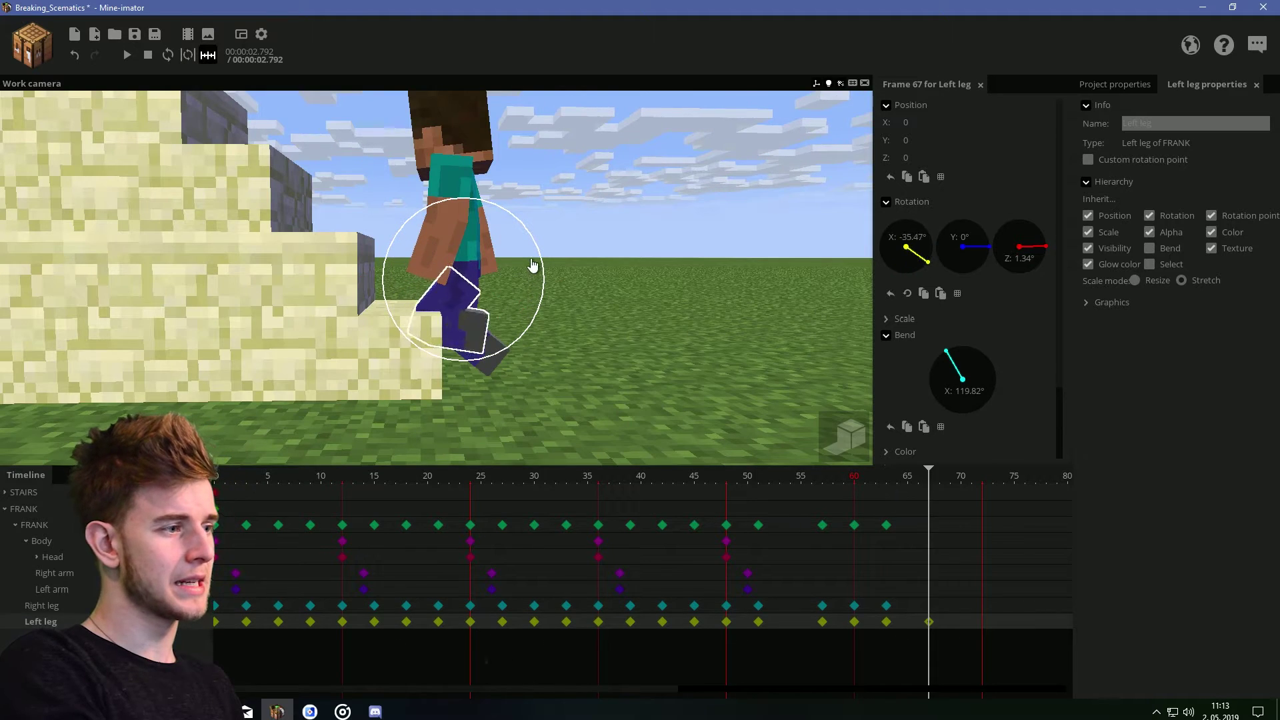
{"action": "left_click_drag", "start_coordinate": [945, 388], "coordinate": [944, 372]}
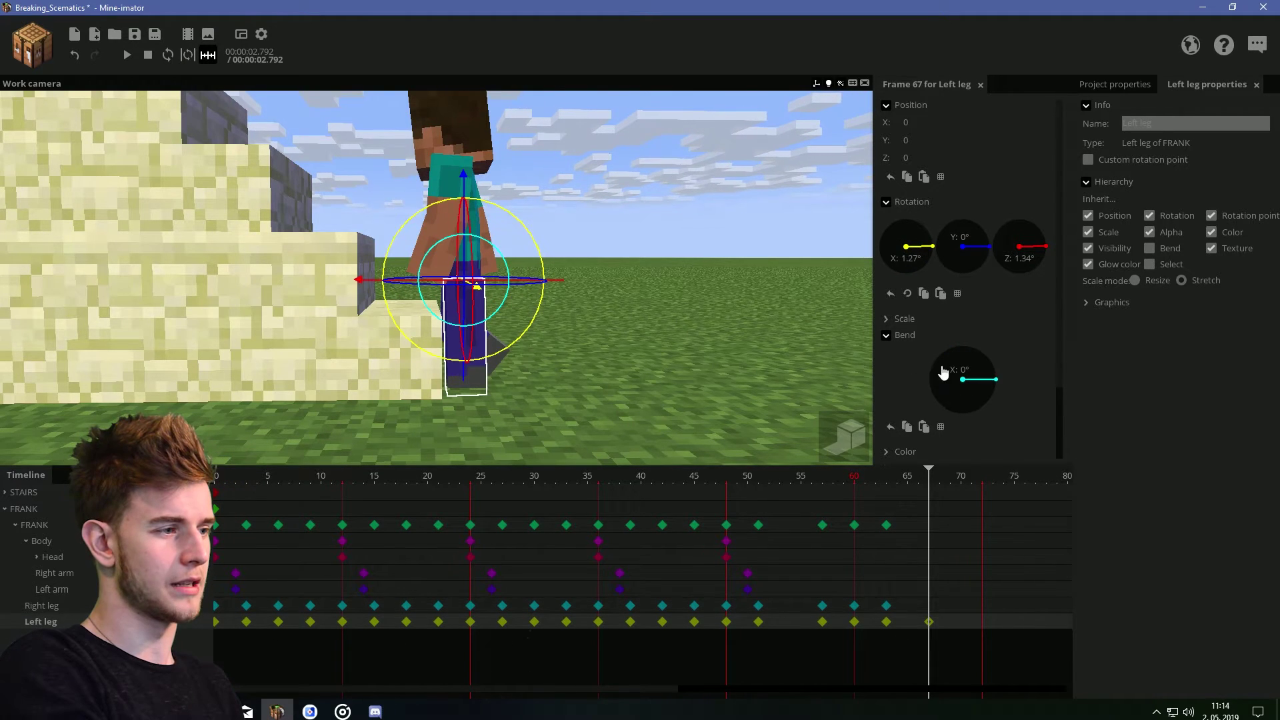
- At frame 67, swing the bent right leg forward toward the stairs and set the left leg's X rotation to about 6.85°
{"action": "left_click", "coordinate": [507, 350]}
{"action": "left_click_drag", "start_coordinate": [514, 345], "coordinate": [423, 285]}
{"action": "left_click_drag", "start_coordinate": [493, 313], "coordinate": [497, 301]}
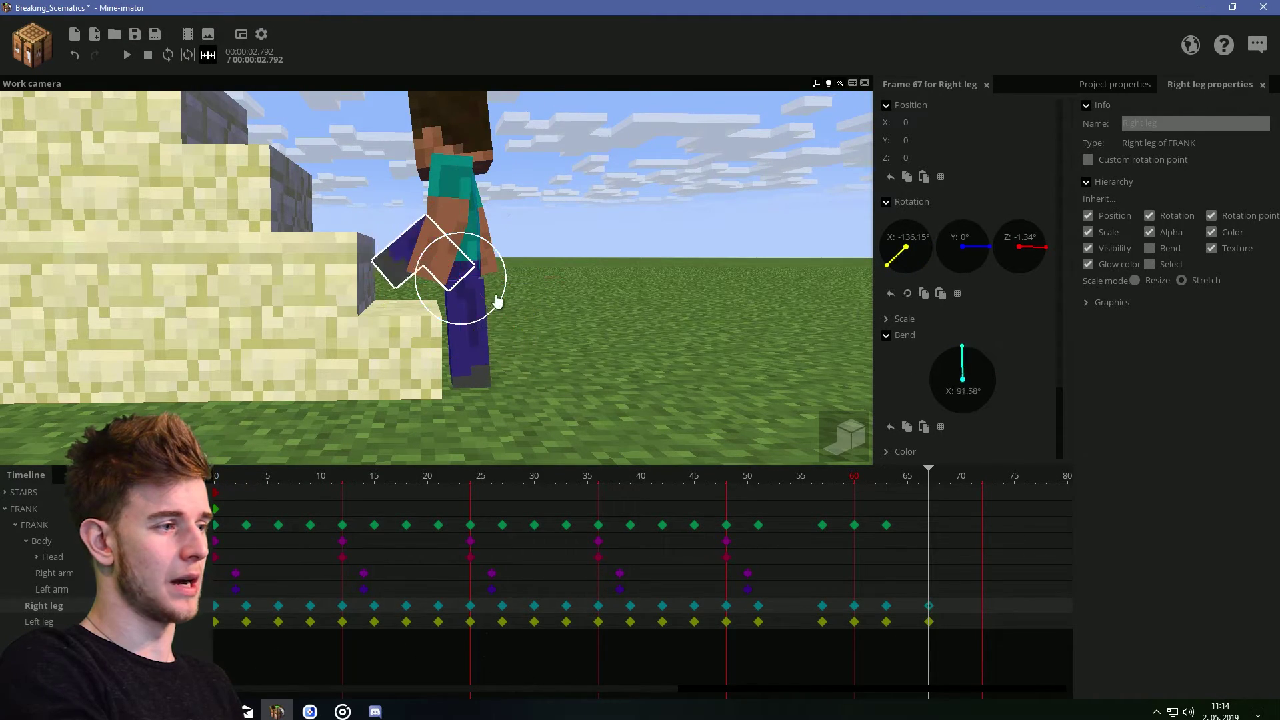
{"action": "left_click", "coordinate": [503, 352]}
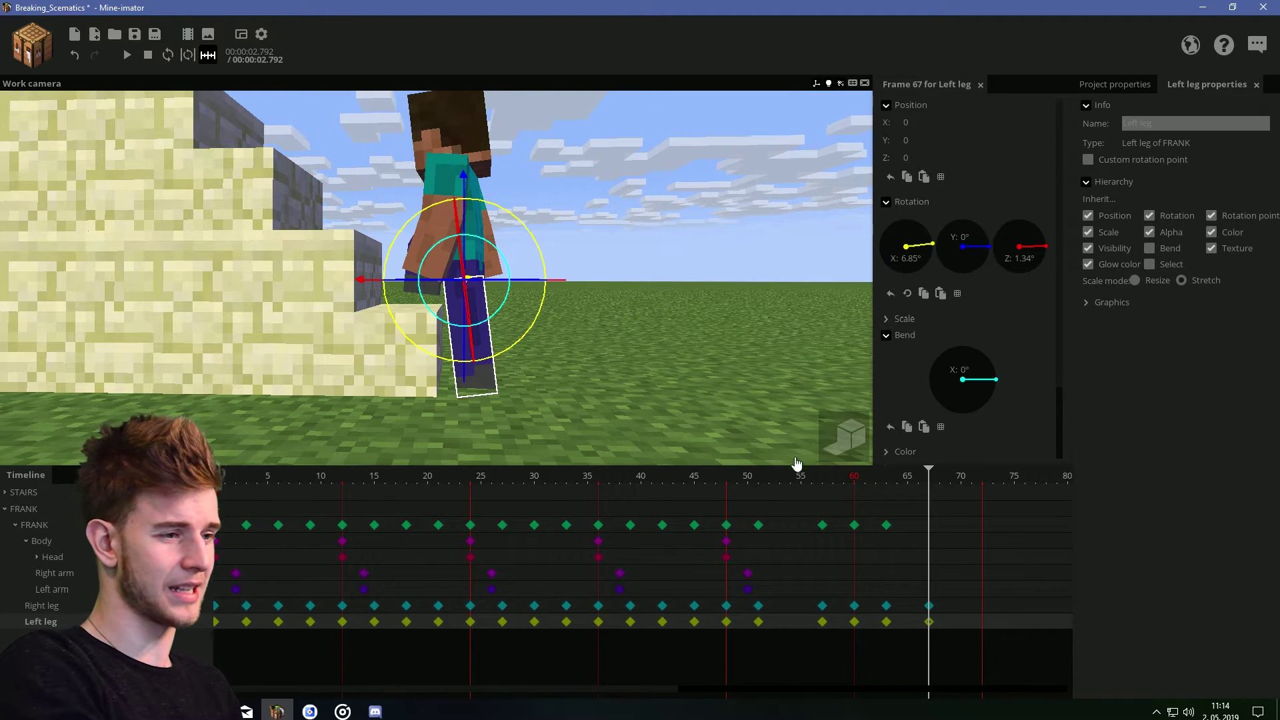
- Add a keyframe to the FRANK folder at frame 63 and save the project
{"action": "left_click", "coordinate": [932, 526]}
{"action": "left_click_drag", "start_coordinate": [712, 372], "coordinate": [746, 377]}
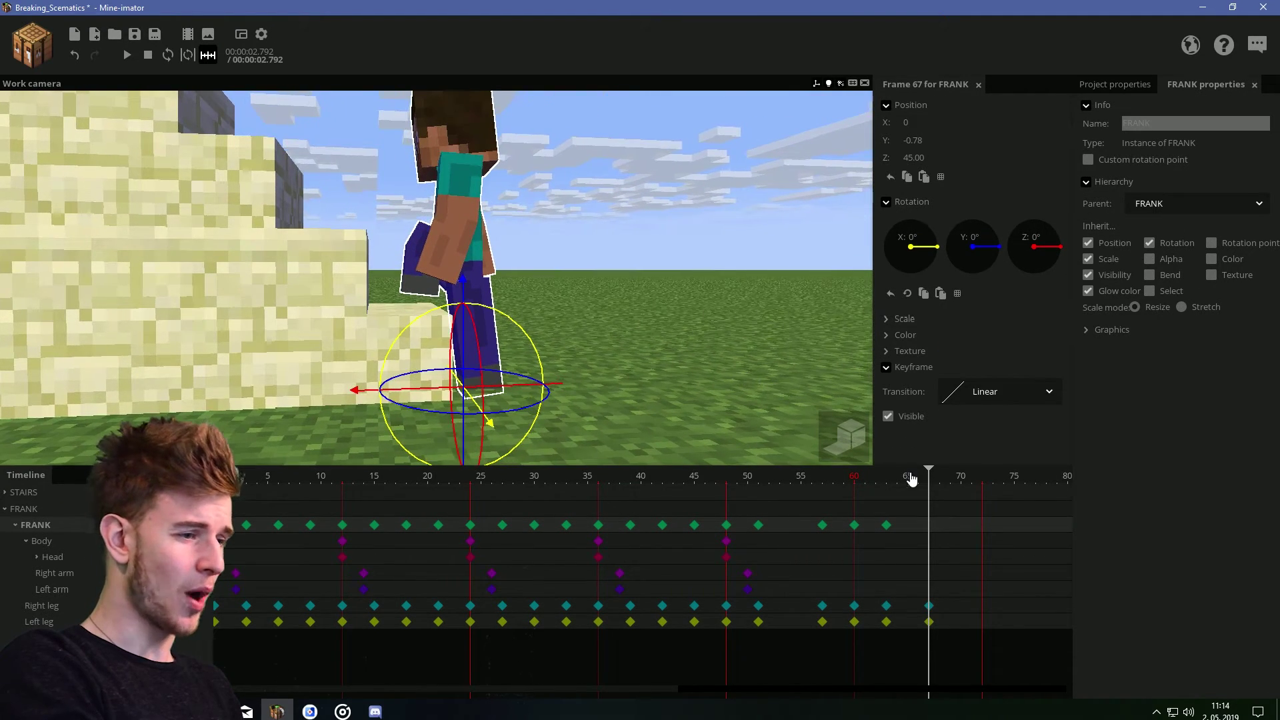
{"action": "left_click", "coordinate": [887, 515]}
{"action": "left_click_drag", "start_coordinate": [633, 362], "coordinate": [602, 344]}
{"action": "left_click", "coordinate": [540, 314]}
{"action": "key", "text": "ctrl+s"}
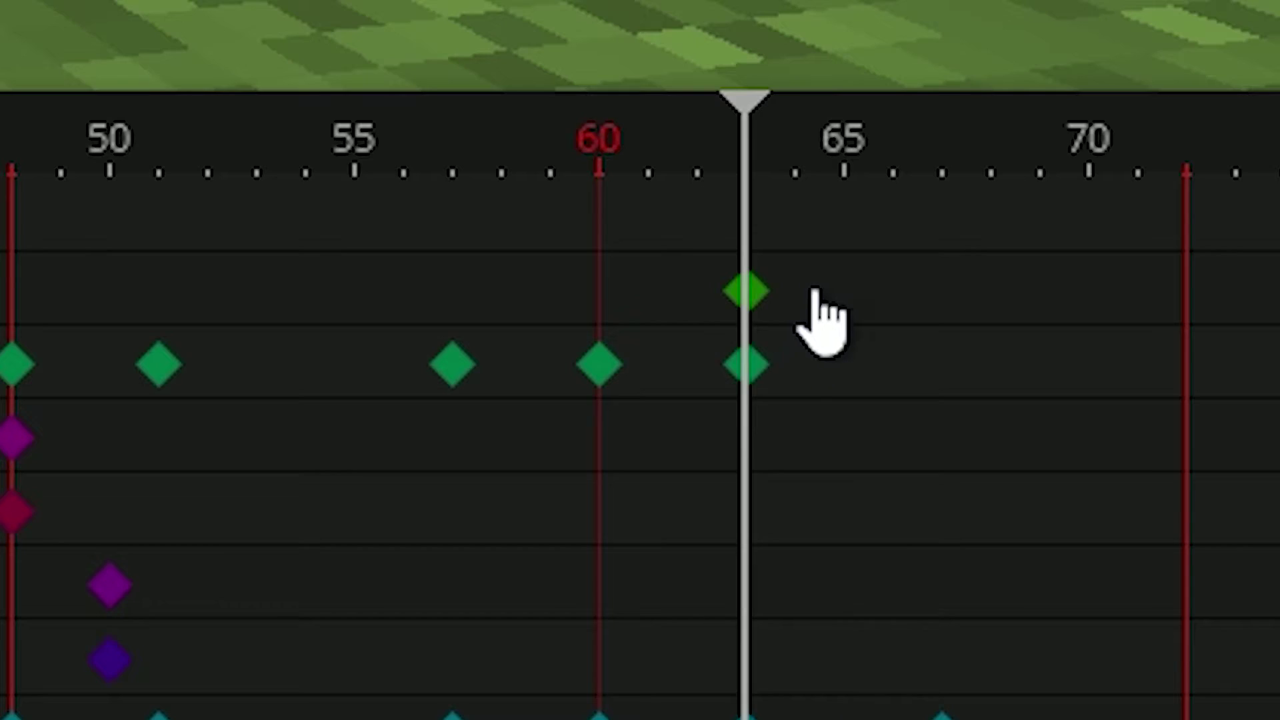
- Compare the FRANK folder's keyframe at frame 63 with the character's own keyframe in the same frame
{"action": "left_click_drag", "start_coordinate": [815, 290], "coordinate": [731, 382]}
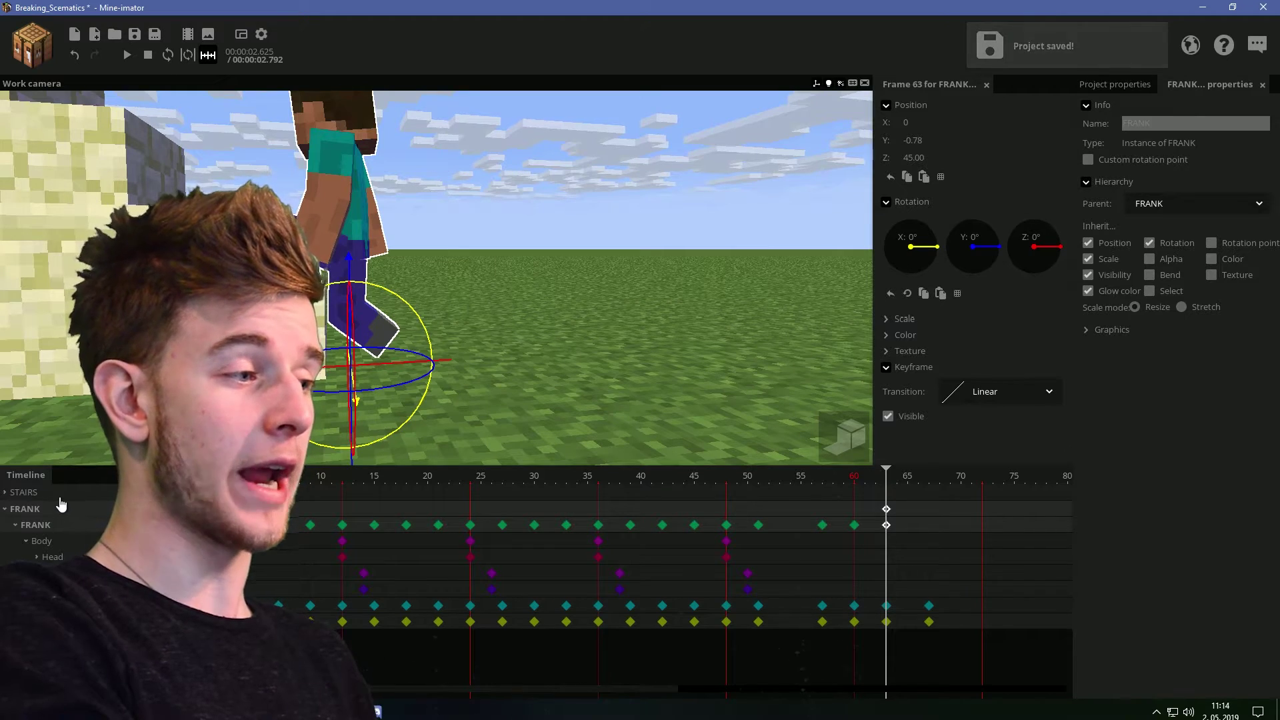
{"action": "left_click", "coordinate": [60, 496]}
{"action": "left_click", "coordinate": [57, 511]}
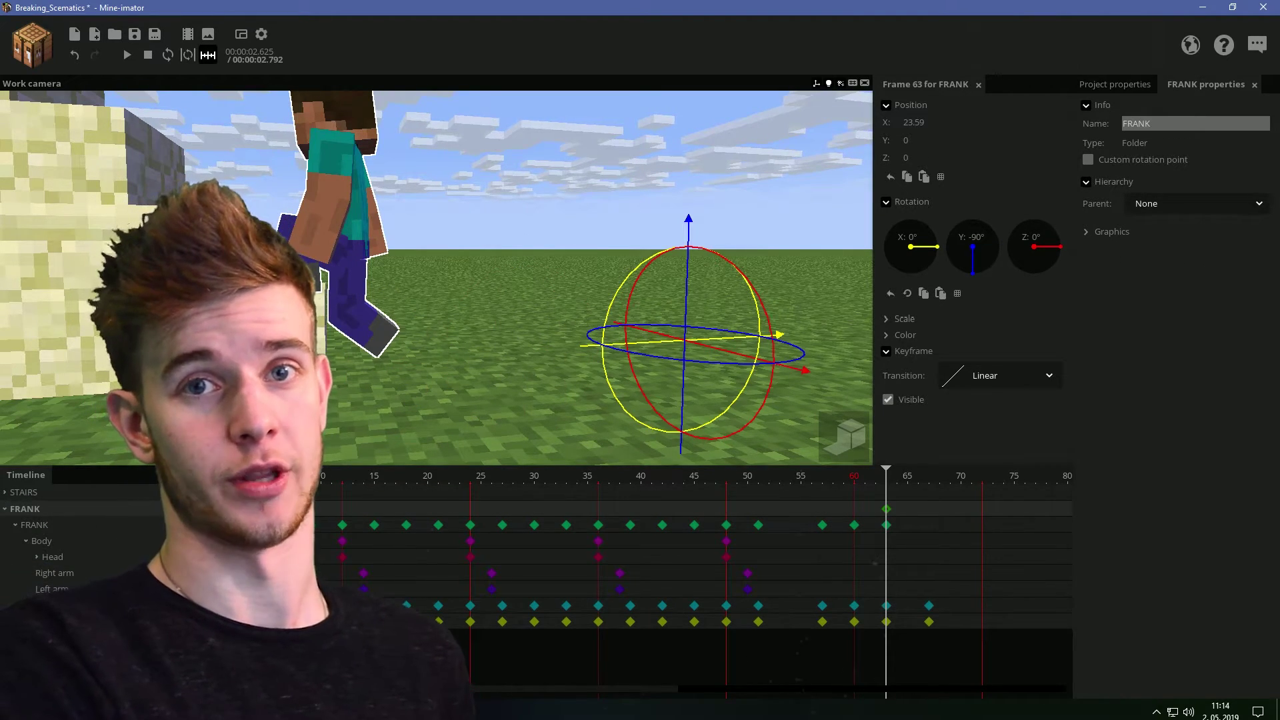
- At frame 67, move the FRANK character forward to about 51.39 on Z and raise the FRANK folder to about 8.68 on Y
{"action": "left_click", "coordinate": [889, 525]}
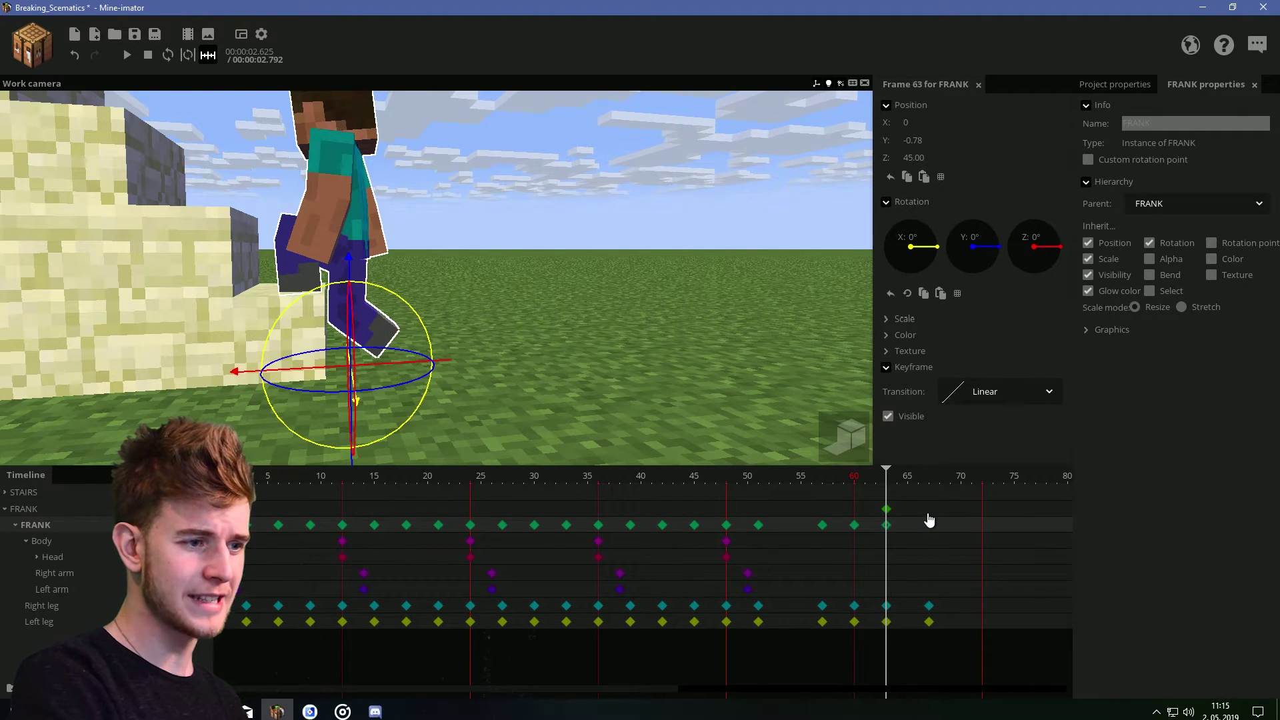
{"action": "left_click", "coordinate": [931, 522]}
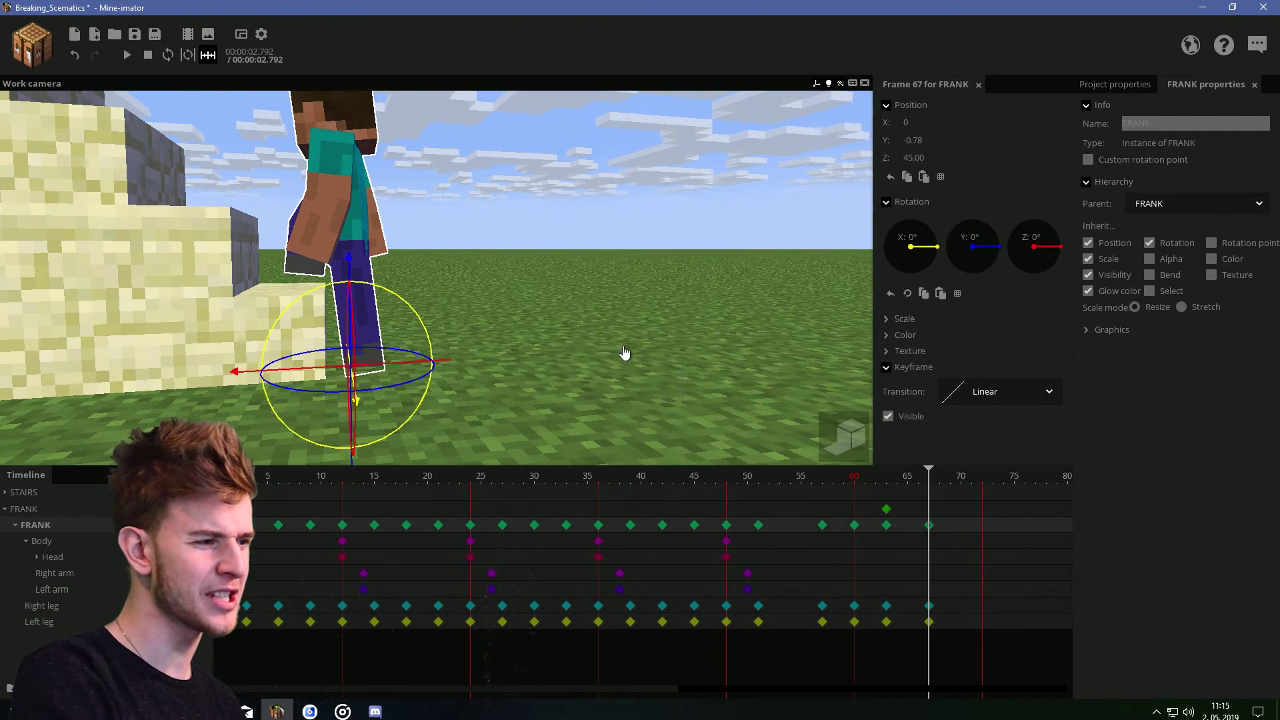
{"action": "left_click_drag", "start_coordinate": [408, 374], "coordinate": [342, 371]}
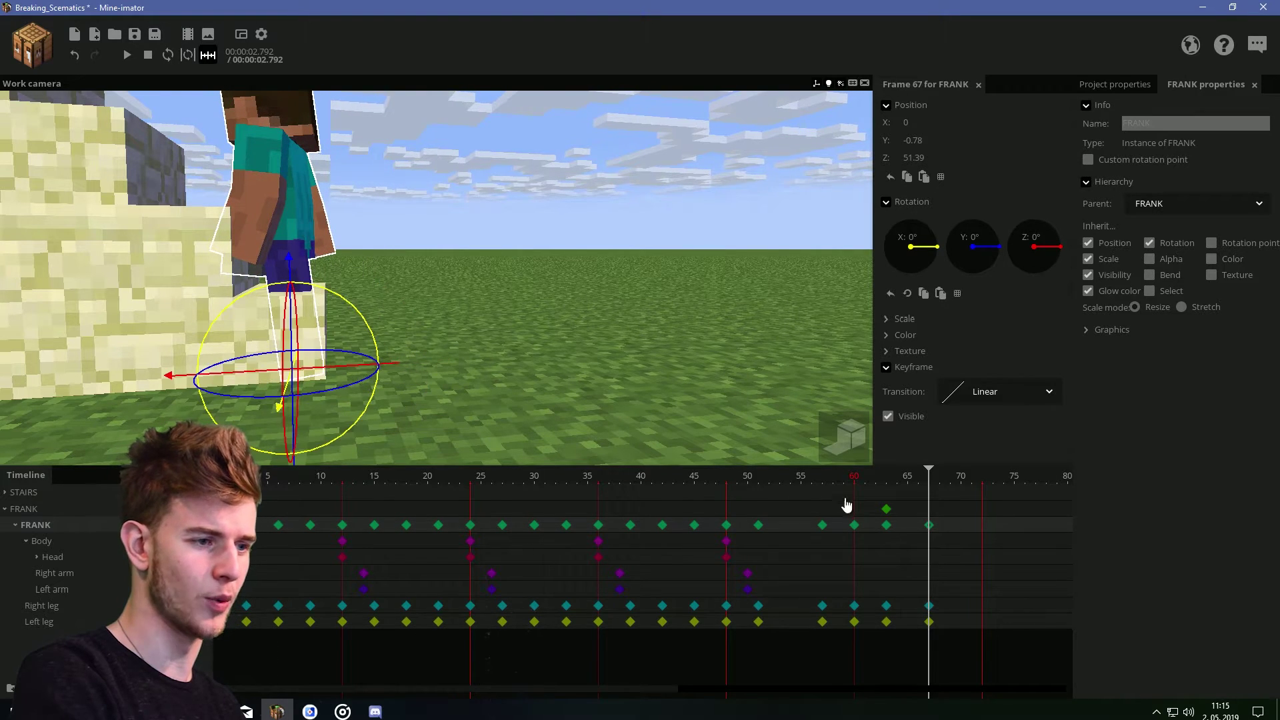
{"action": "left_click", "coordinate": [924, 512]}
{"action": "left_click_drag", "start_coordinate": [687, 254], "coordinate": [671, 175]}
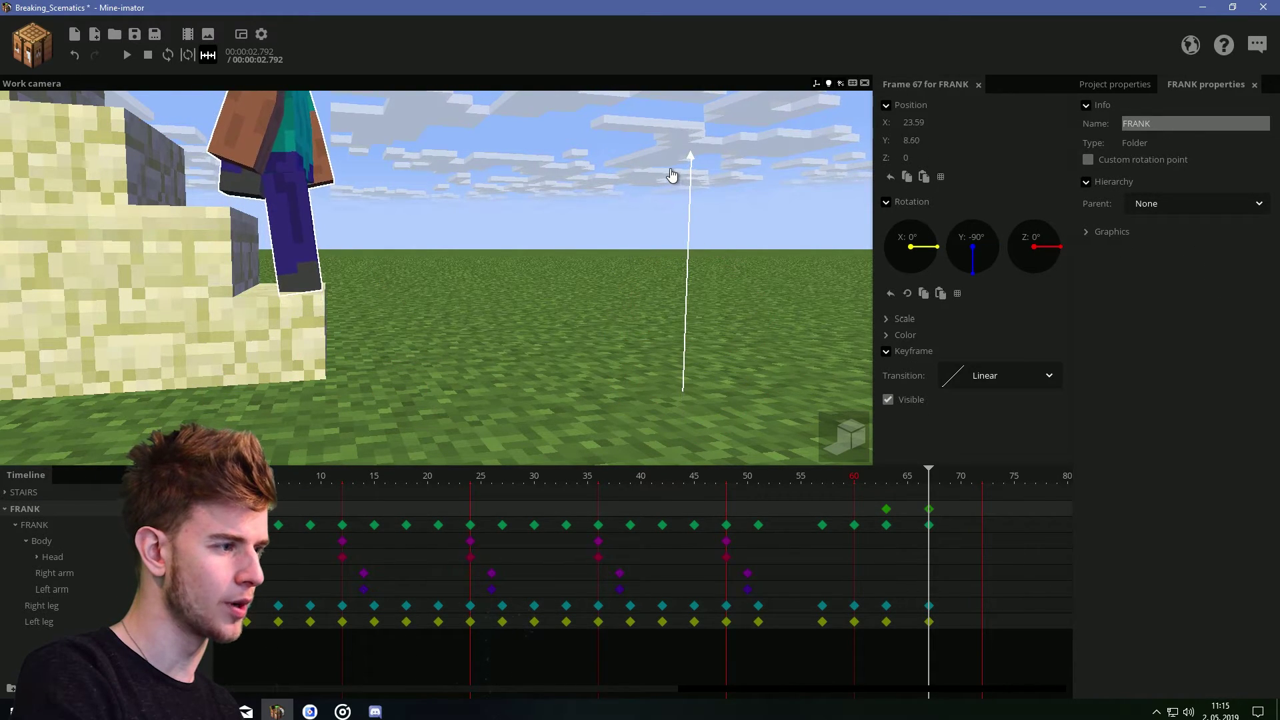
- Compare the folder and character keyframes at frames 63 and 67 and examine the motion between them
{"action": "left_click", "coordinate": [887, 511]}
{"action": "left_click", "coordinate": [928, 524]}
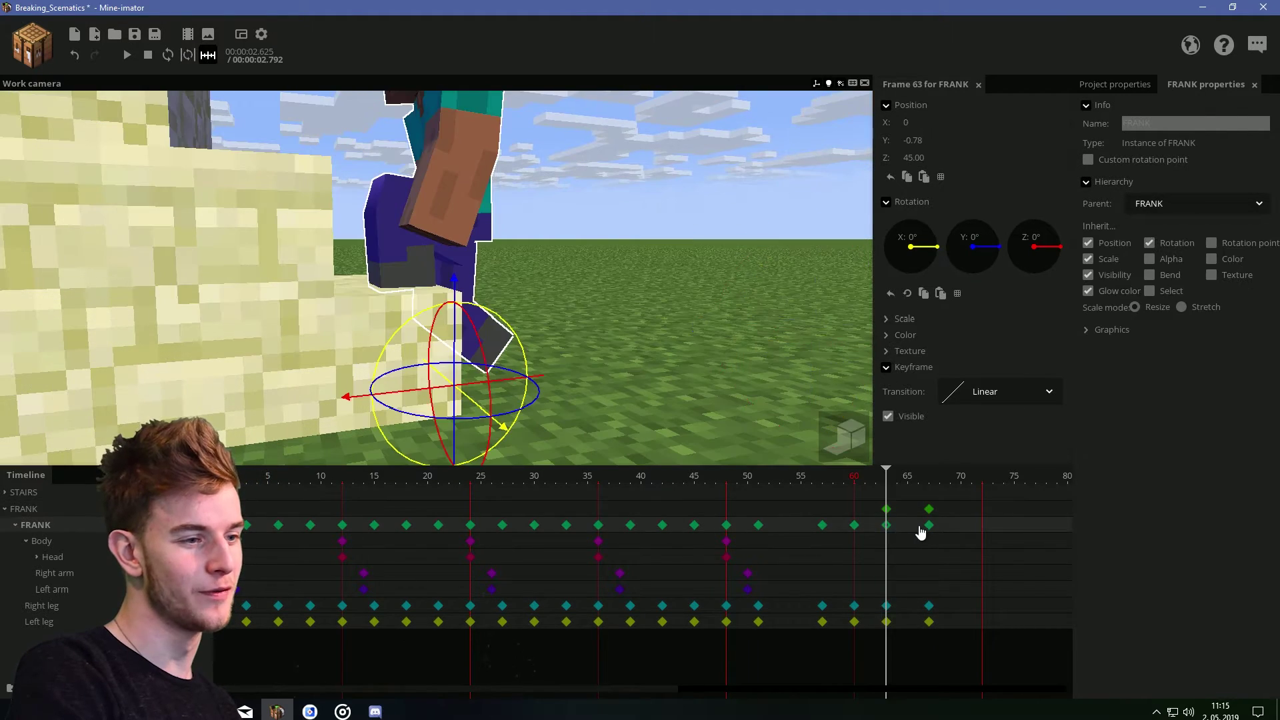
{"action": "left_click", "coordinate": [929, 510]}
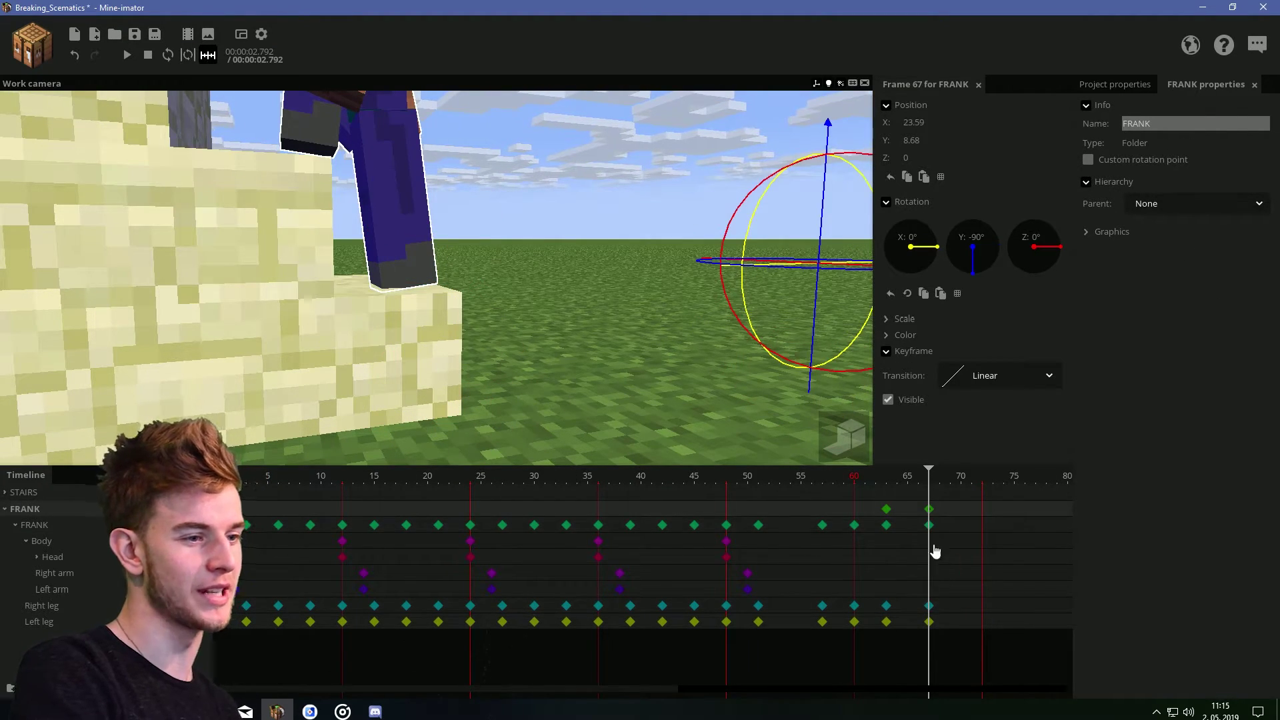
{"action": "left_click", "coordinate": [929, 526]}
{"action": "left_click", "coordinate": [747, 387]}
{"action": "left_click_drag", "start_coordinate": [748, 387], "coordinate": [706, 388]}
{"action": "left_click", "coordinate": [891, 479]}
{"action": "left_click", "coordinate": [924, 482]}
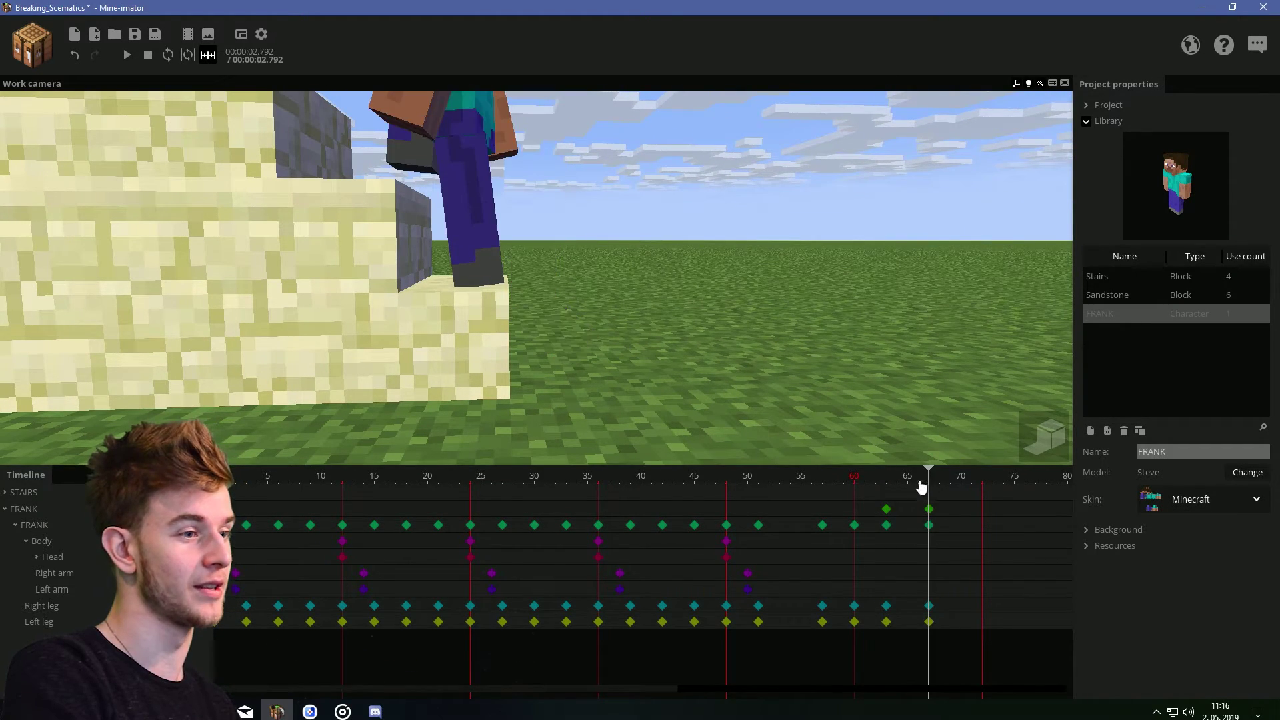
{"action": "left_click_drag", "start_coordinate": [894, 481], "coordinate": [906, 504]}
- At frame 63, set the FRANK folder's transition to Ease out (quadratic) and the character's transition to Ease in (quadratic)
{"action": "left_click", "coordinate": [886, 509]}
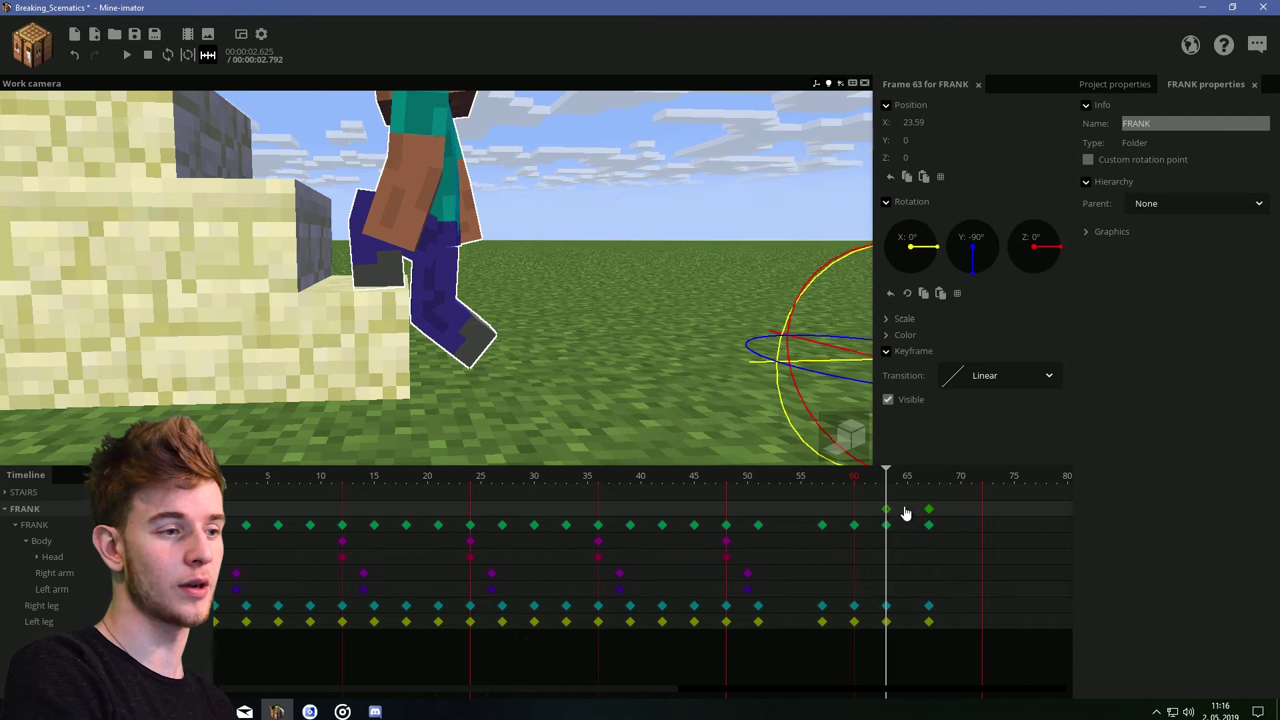
{"action": "left_click", "coordinate": [887, 524], "text": "shift"}
{"action": "left_click", "coordinate": [888, 510]}
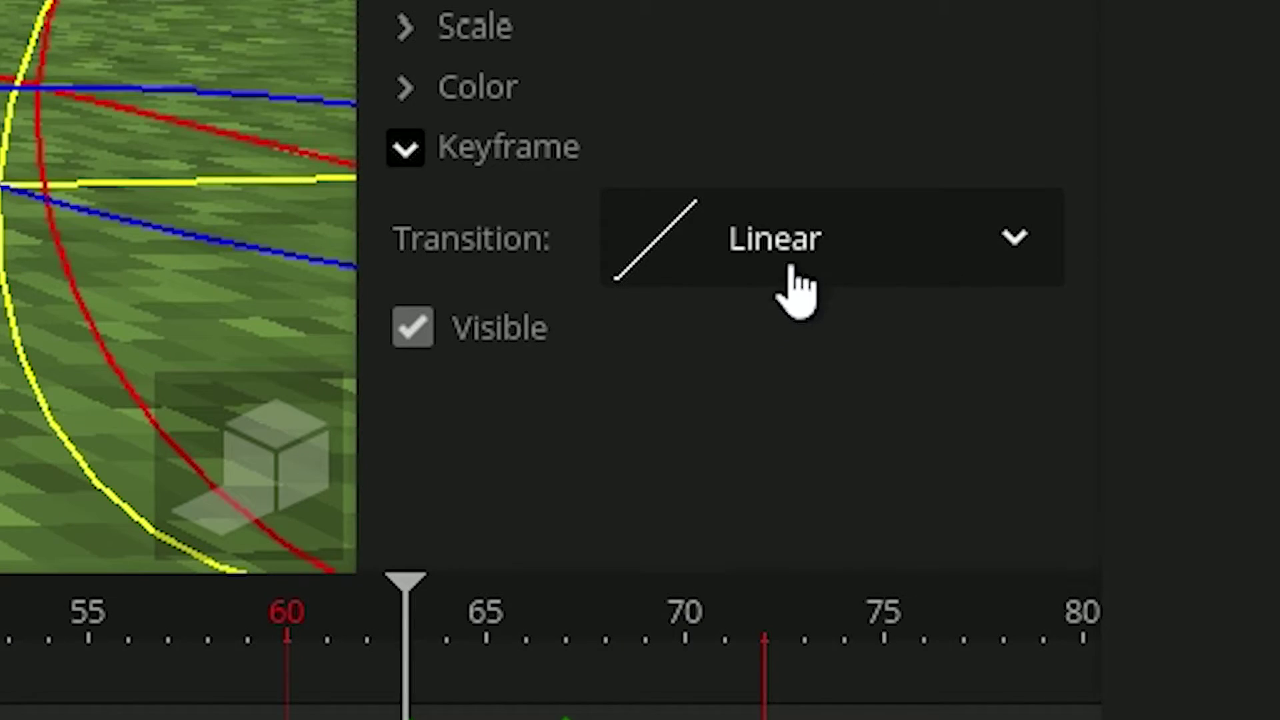
{"action": "left_click", "coordinate": [989, 378]}
{"action": "left_click", "coordinate": [1007, 440]}
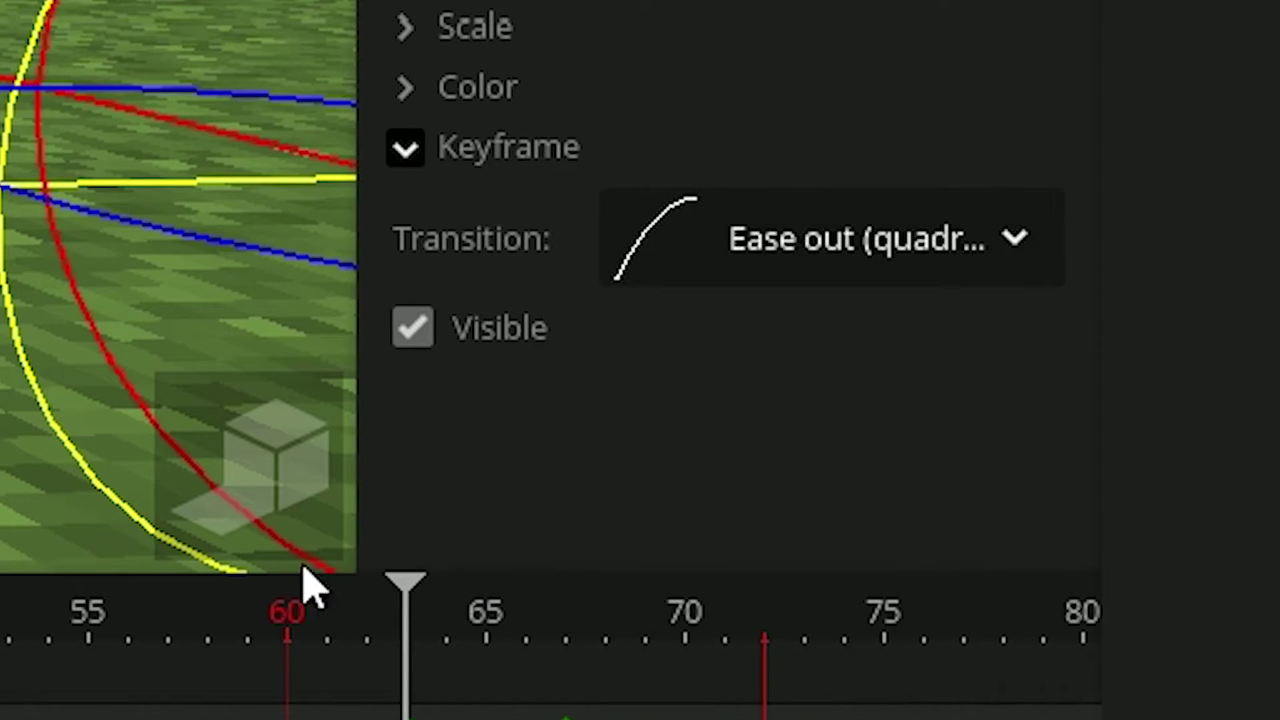
{"action": "left_click", "coordinate": [886, 526]}
{"action": "left_click", "coordinate": [988, 394]}
{"action": "left_click", "coordinate": [967, 481]}
{"action": "left_click", "coordinate": [901, 488]}
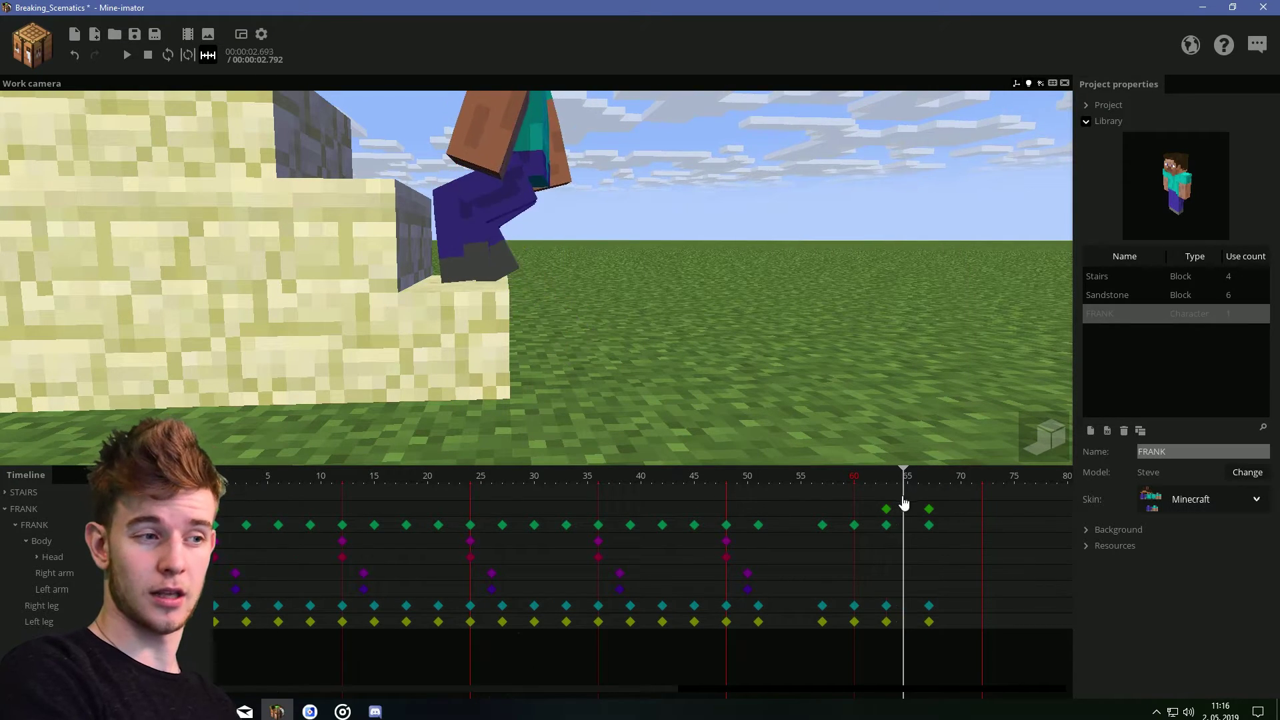
- Switch the frame 63 transitions to sine easing: ease in on the FRANK character and Ease out (sine) on its folder
{"action": "left_click", "coordinate": [888, 527]}
{"action": "left_click", "coordinate": [1025, 399]}
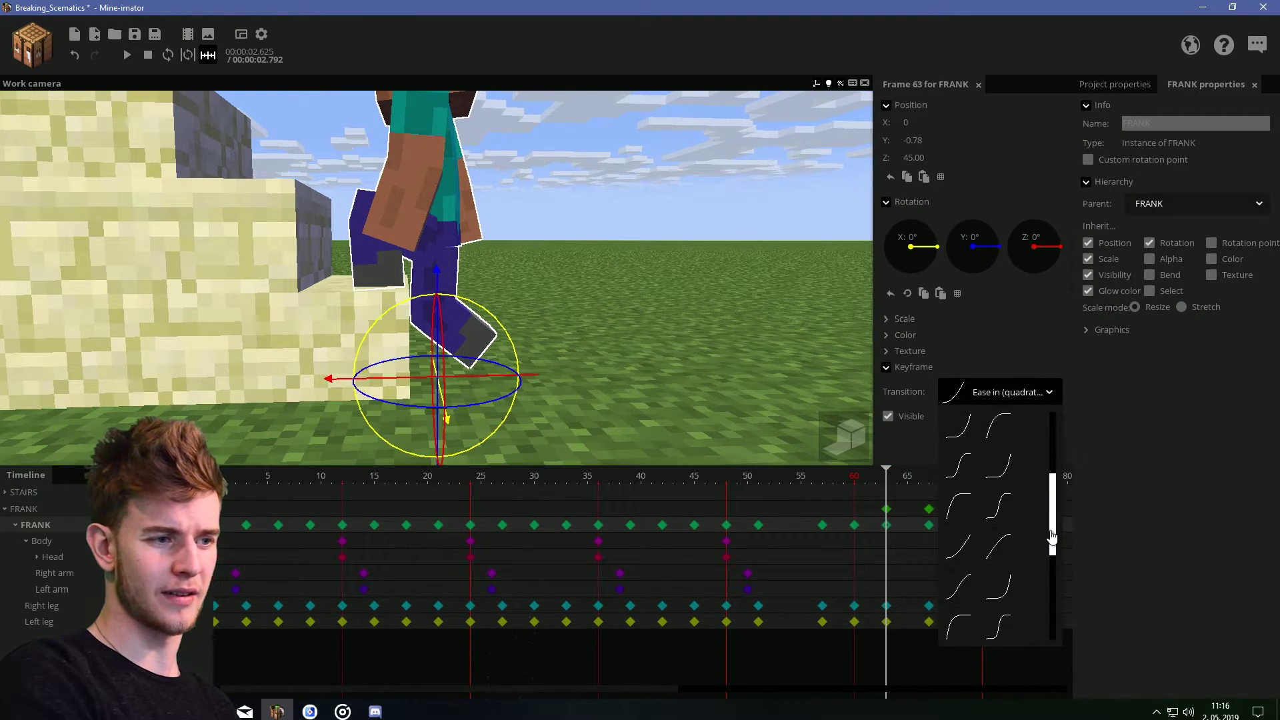
{"action": "scroll", "coordinate": [974, 550], "scroll_direction": "down", "scroll_amount": 2}
{"action": "left_click", "coordinate": [974, 550]}
{"action": "left_click", "coordinate": [887, 509]}
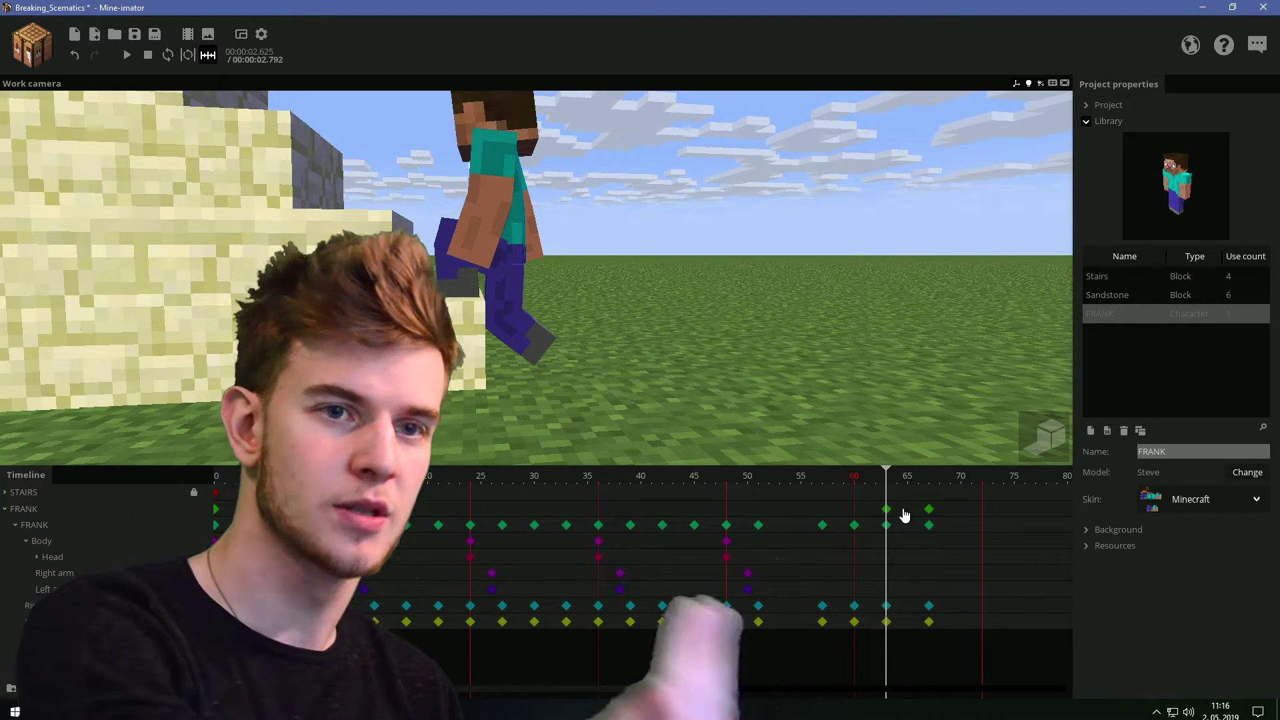
- Preview the climb and retime the frame 67 keyframes of the FRANK folder, character and both legs to frame 71
{"action": "left_click_drag", "start_coordinate": [918, 494], "coordinate": [846, 490]}
{"action": "key", "text": "space"}
{"action": "left_click", "coordinate": [655, 478]}
{"action": "left_click", "coordinate": [886, 478]}
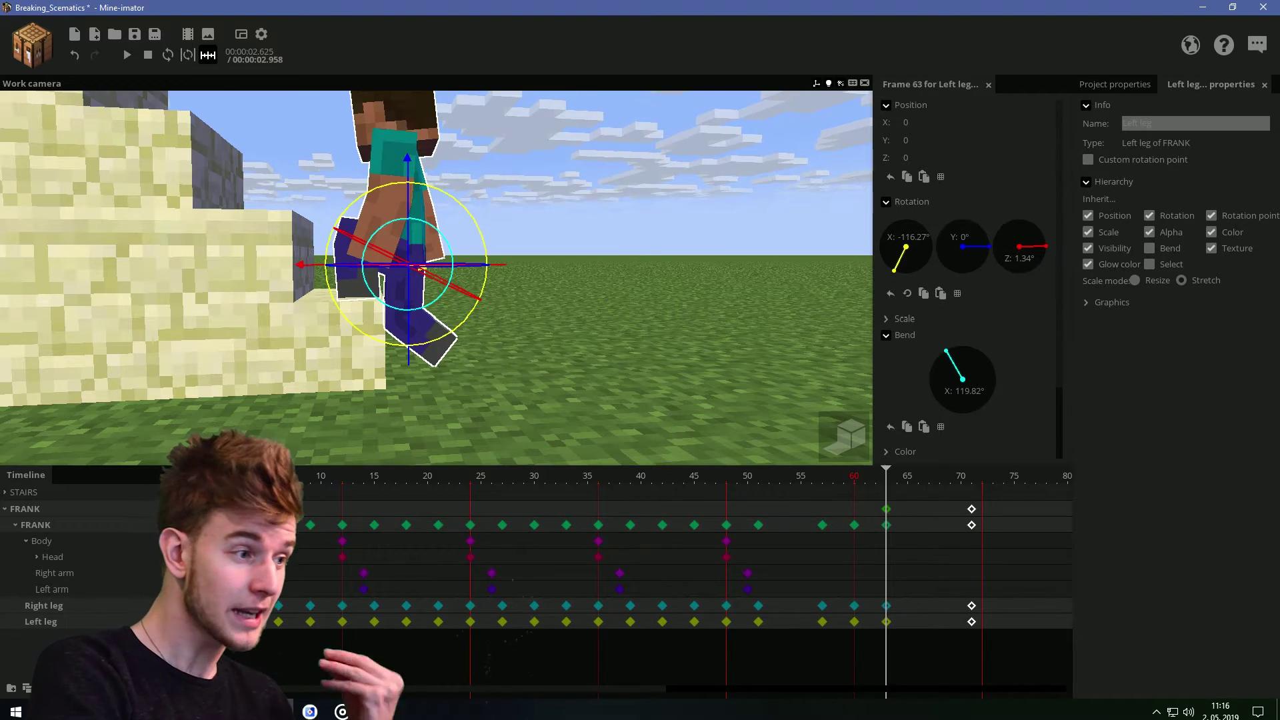
{"action": "left_click", "coordinate": [924, 481]}
{"action": "left_click_drag", "start_coordinate": [924, 480], "coordinate": [960, 487]}
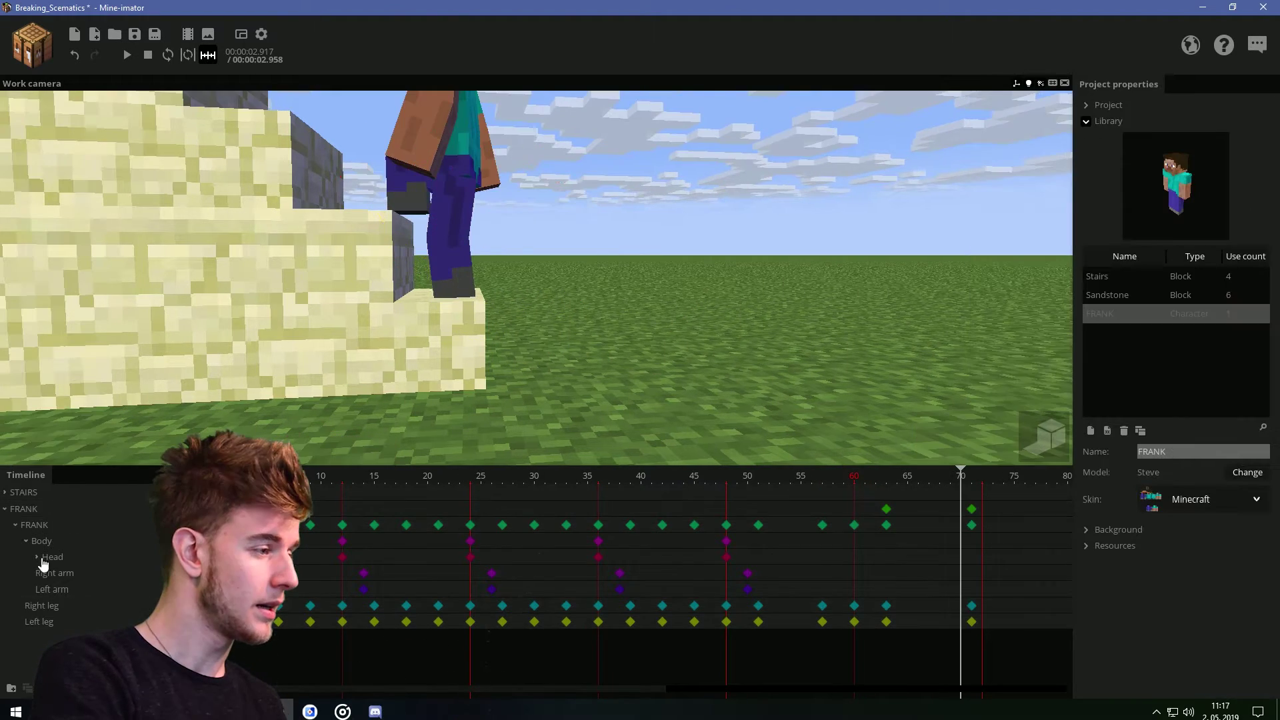
- Create a new parent folder around the FRANK folder and name it THIRD FOLDER FRANKKKK
{"action": "left_click", "coordinate": [42, 513]}
{"action": "left_click", "coordinate": [885, 508]}
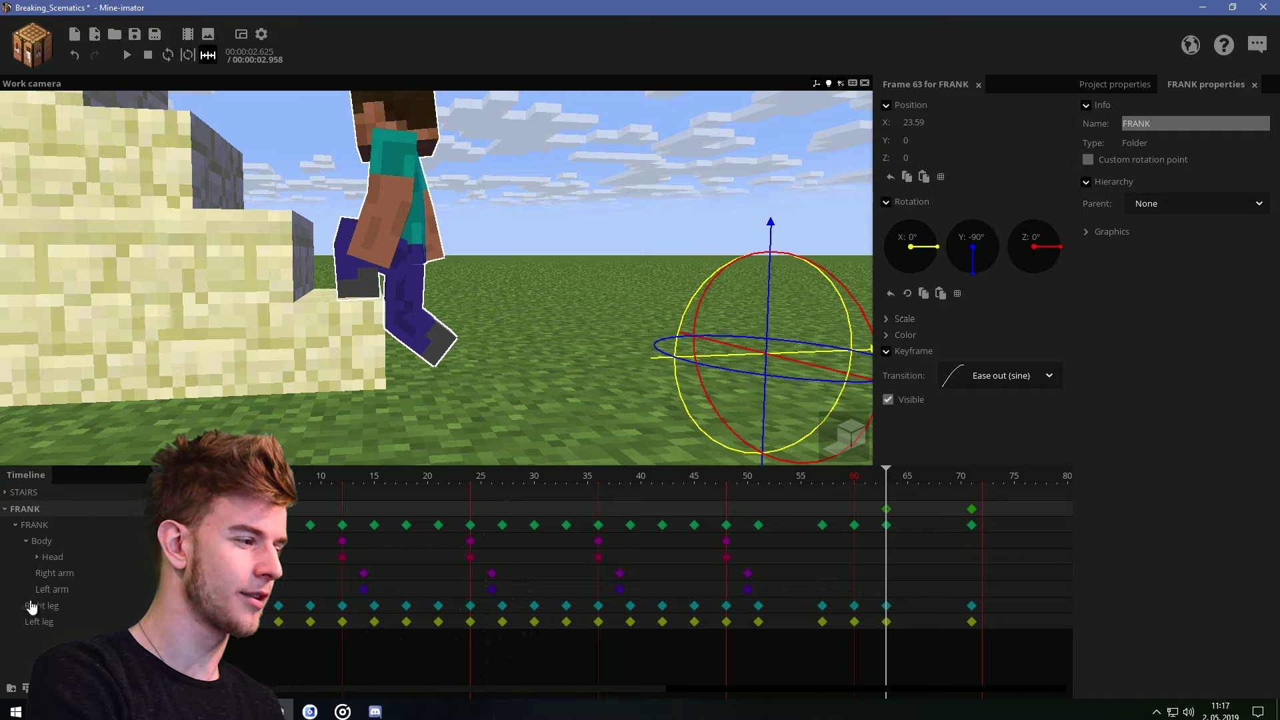
{"action": "left_click", "coordinate": [11, 689]}
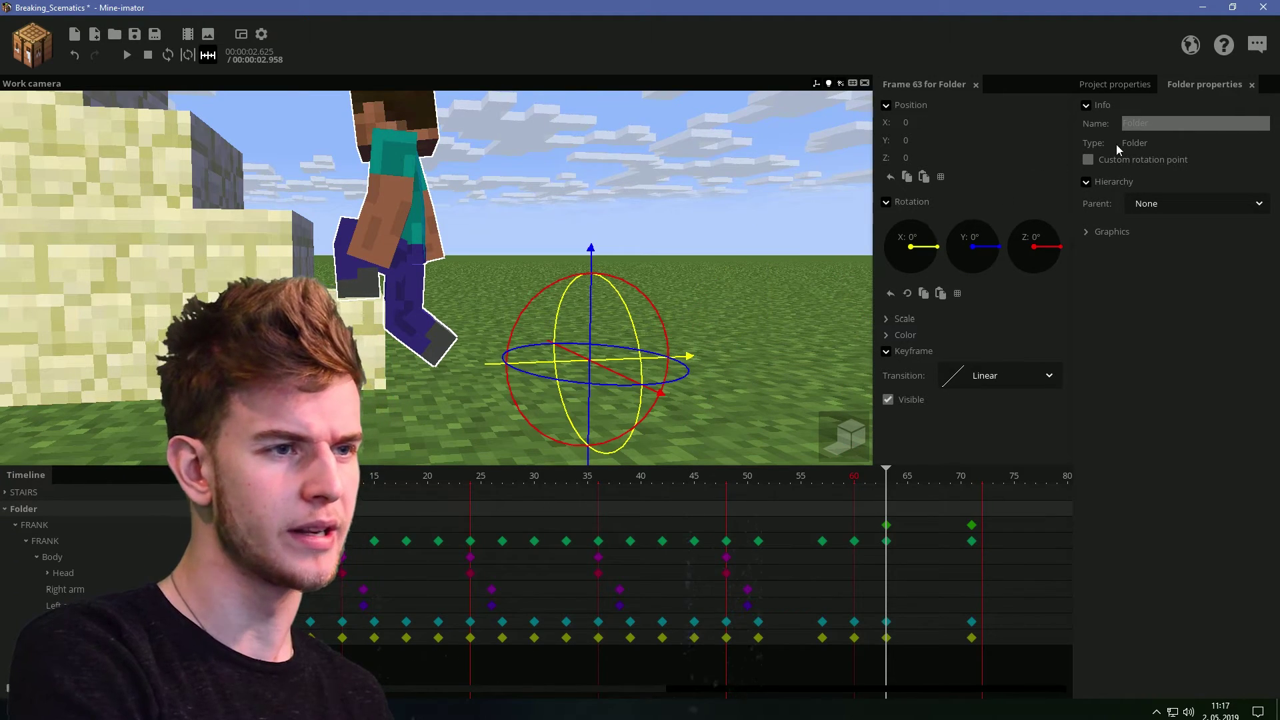
{"action": "type", "text": "THIRD FOLDER FRANKKKK"}
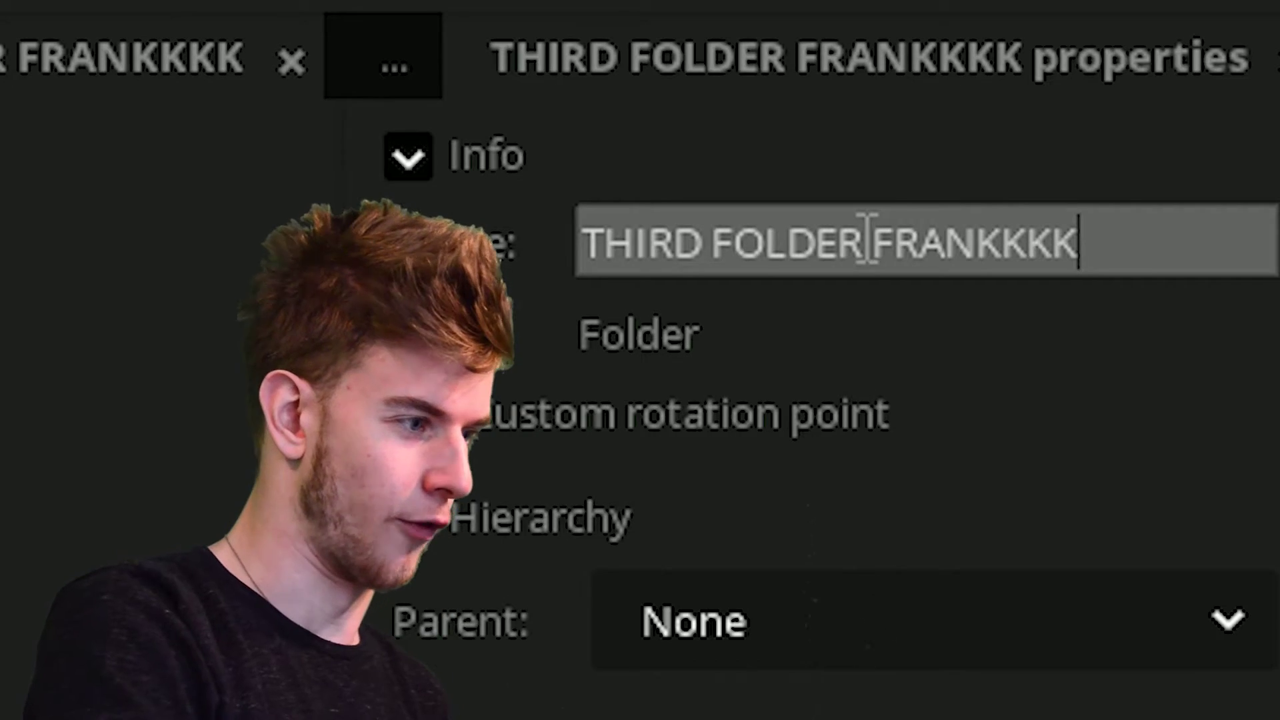
{"action": "key", "text": "Return"}
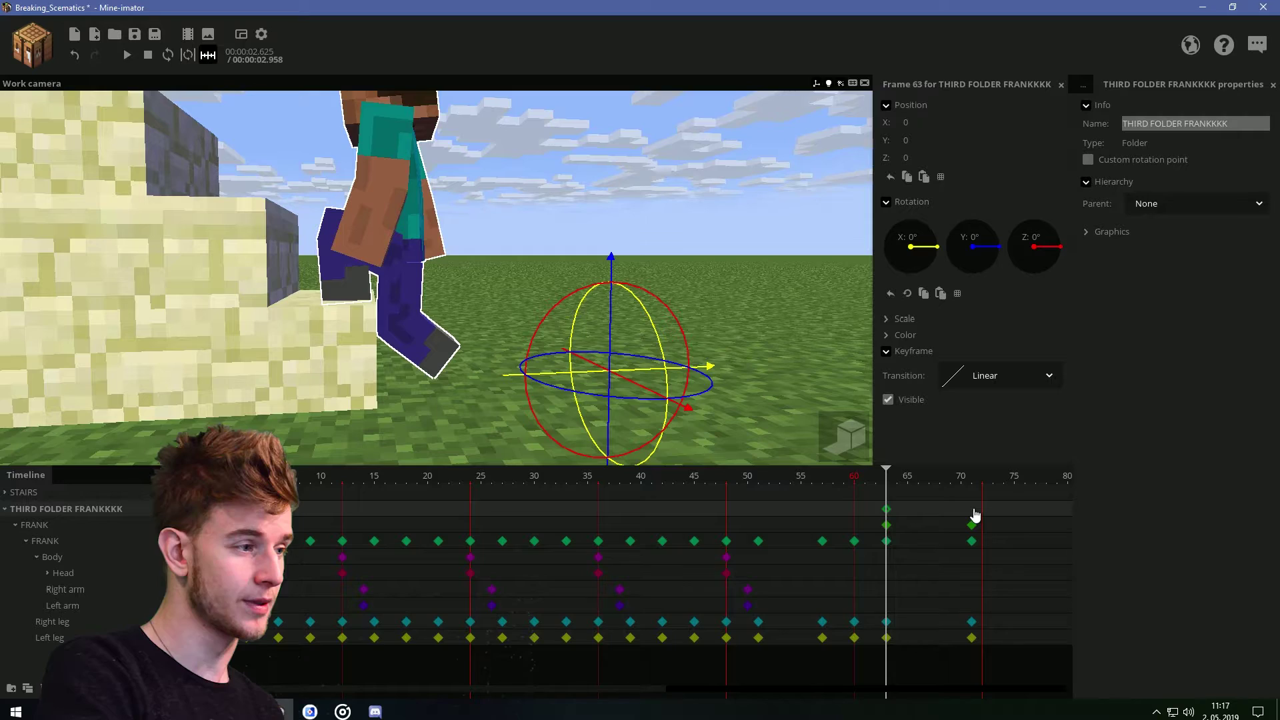
- Add keyframes to THIRD FOLDER FRANKKKK at frames 71 and 67
{"action": "left_click", "coordinate": [972, 512]}
{"action": "left_click", "coordinate": [931, 527]}
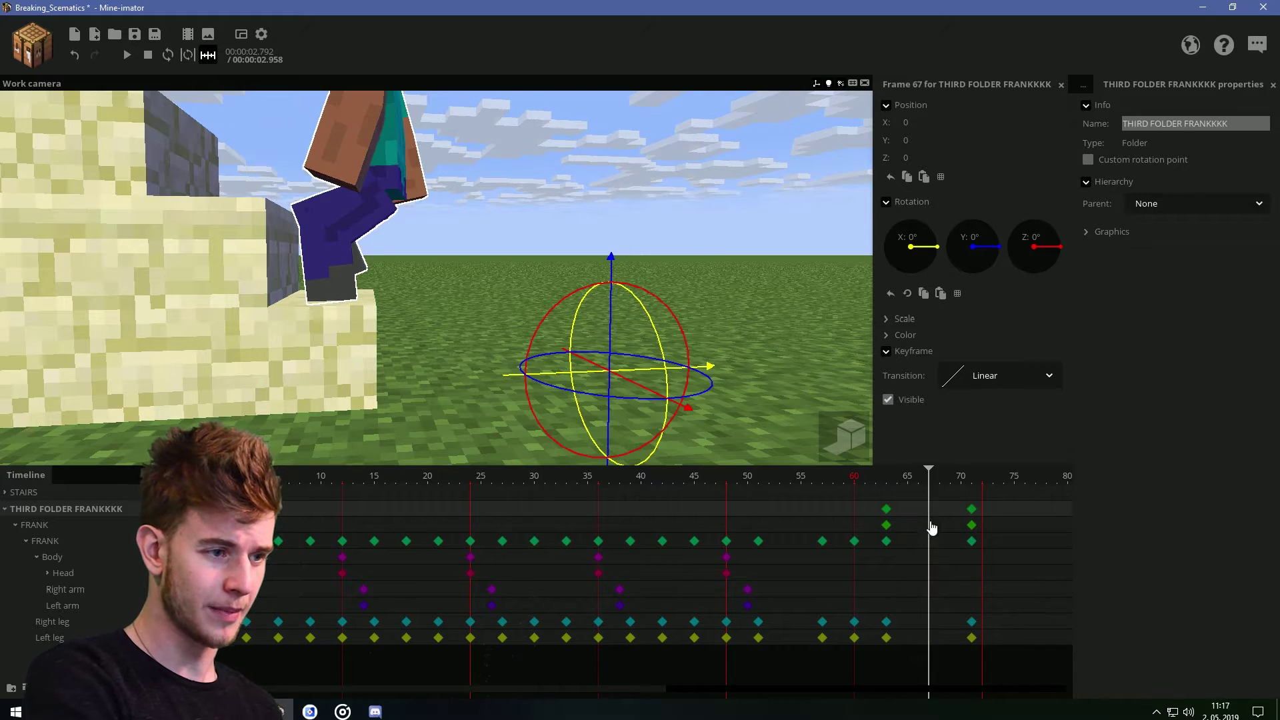
{"action": "left_click", "coordinate": [882, 525]}
{"action": "scroll", "coordinate": [755, 342], "scroll_direction": "up", "scroll_amount": 1}
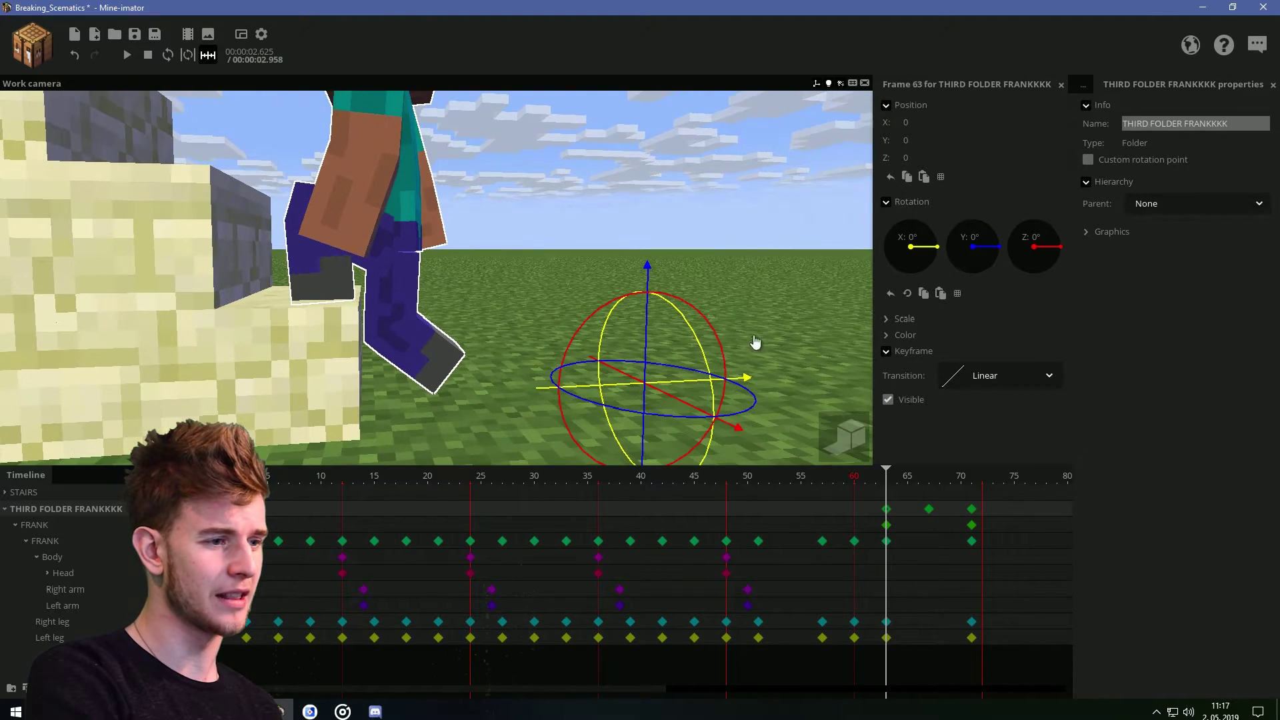
- At frame 67, shift THIRD FOLDER FRANKKKK to about 1.20 on X and compare the pose with frame 63
{"action": "left_click", "coordinate": [930, 510]}
{"action": "left_click_drag", "start_coordinate": [623, 394], "coordinate": [593, 392]}
{"action": "left_click", "coordinate": [886, 513]}
{"action": "left_click", "coordinate": [931, 513]}
{"action": "left_click", "coordinate": [889, 515]}
{"action": "left_click", "coordinate": [930, 512]}
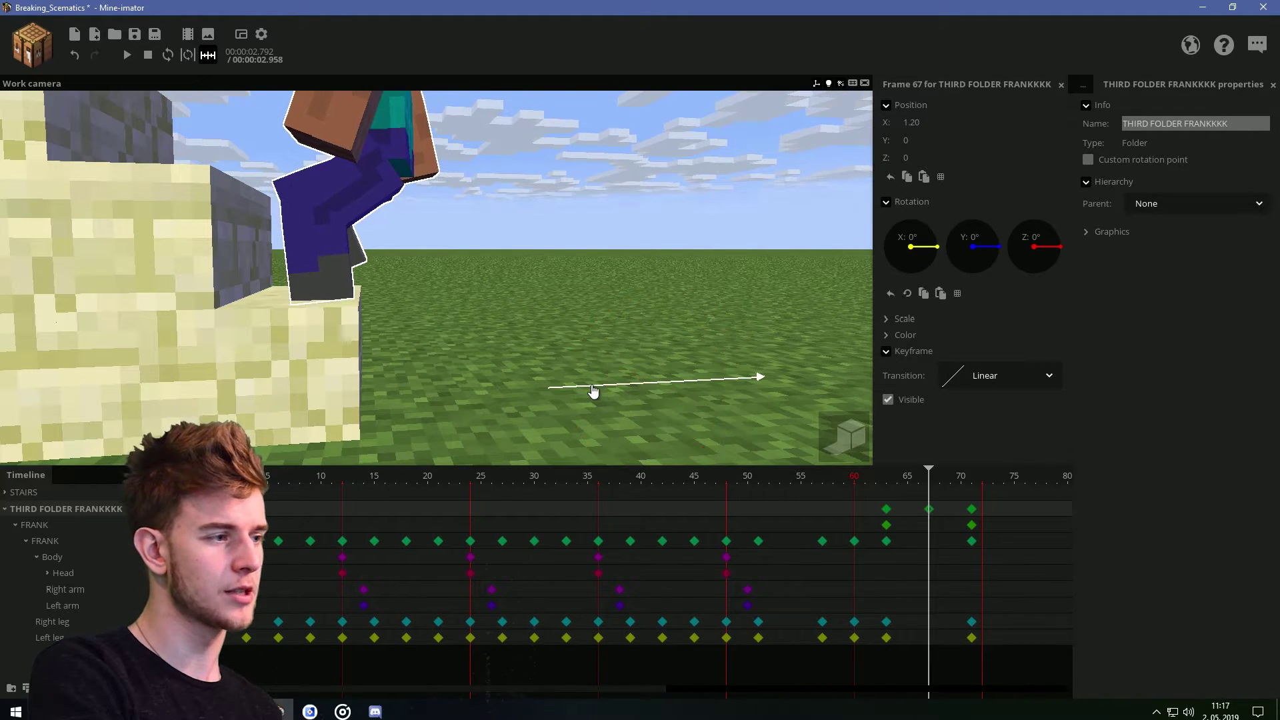
- Give THIRD FOLDER FRANKKKK's frame 63 keyframe an Ease in and out transition and play back the climb
{"action": "left_click", "coordinate": [886, 512]}
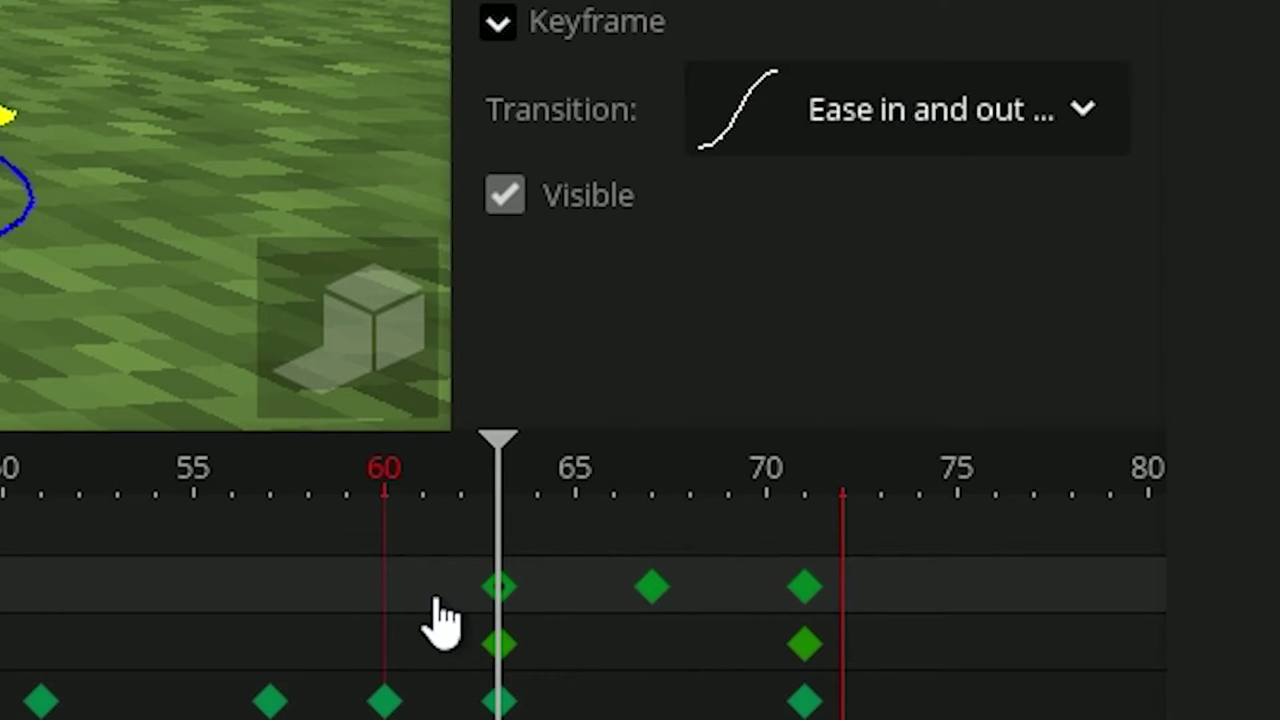
{"action": "key", "text": "space"}
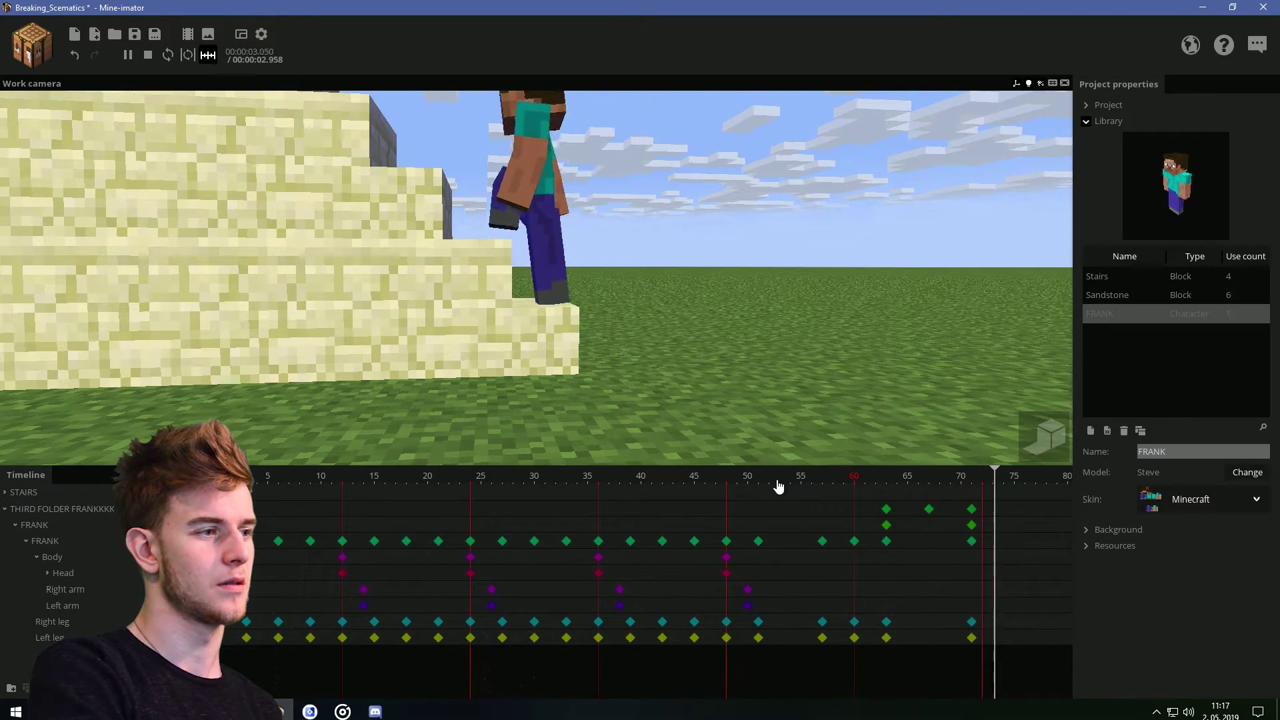
{"action": "key", "text": "space"}
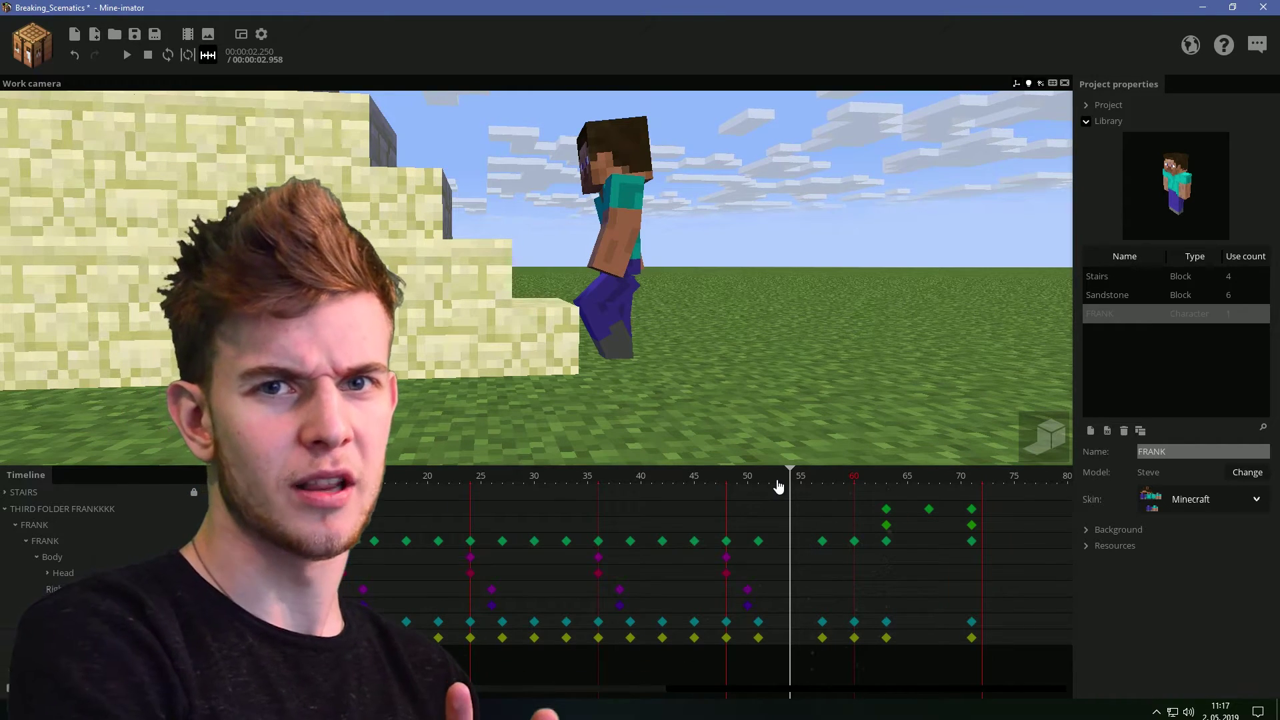
- Key the right leg at frame 64 fully straightened, with about 10.39° X rotation and 0° bend
{"action": "left_click", "coordinate": [860, 490]}
{"action": "left_click", "coordinate": [908, 501]}
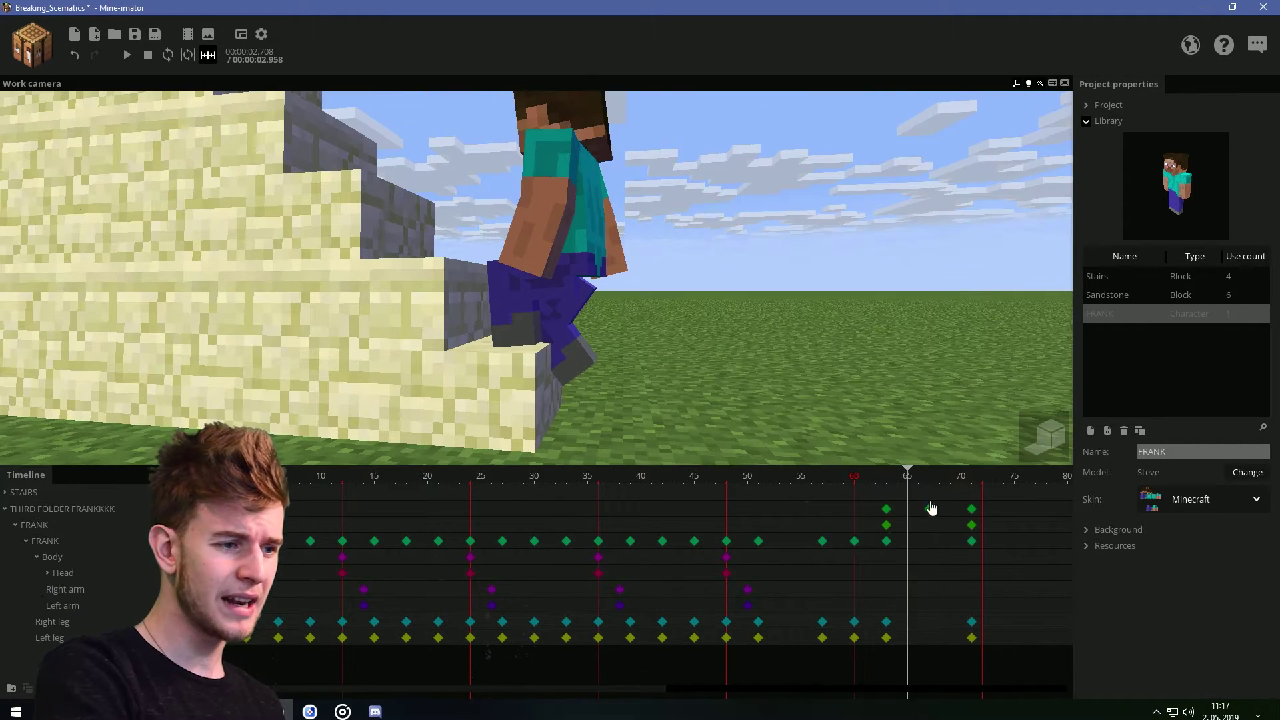
{"action": "left_click", "coordinate": [886, 622]}
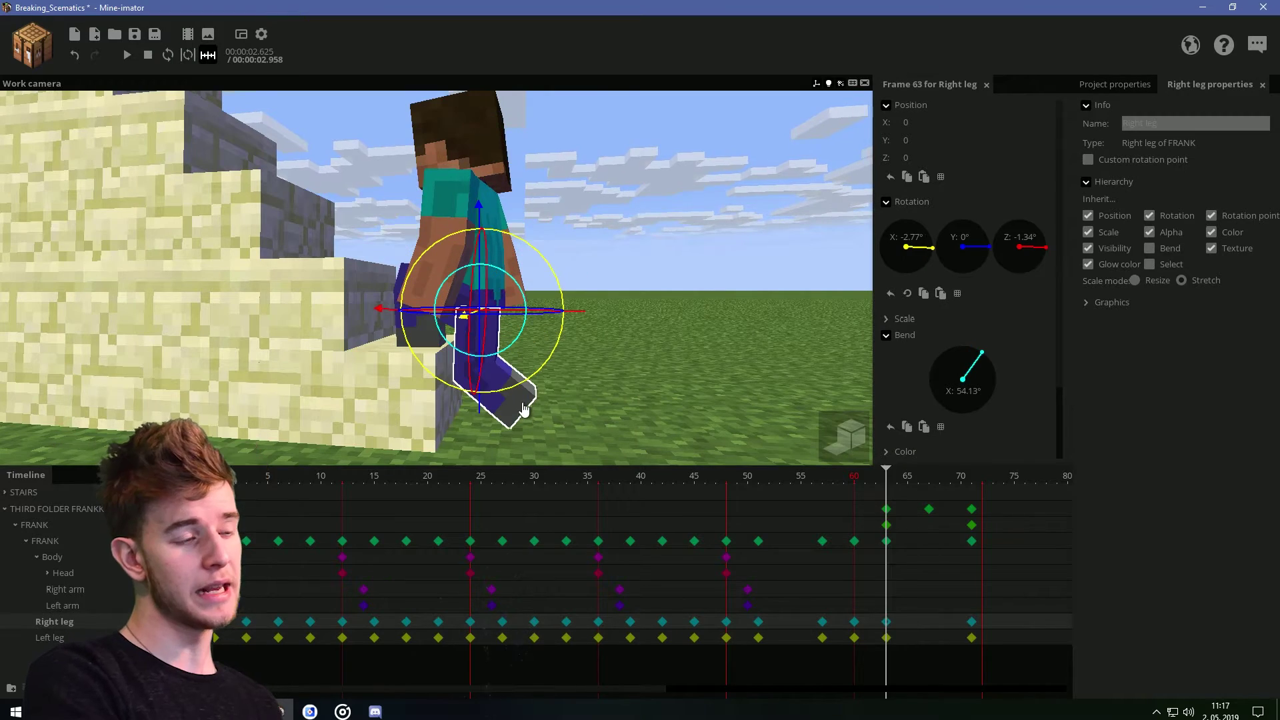
{"action": "left_click_drag", "start_coordinate": [897, 480], "coordinate": [962, 495]}
{"action": "left_click", "coordinate": [915, 624]}
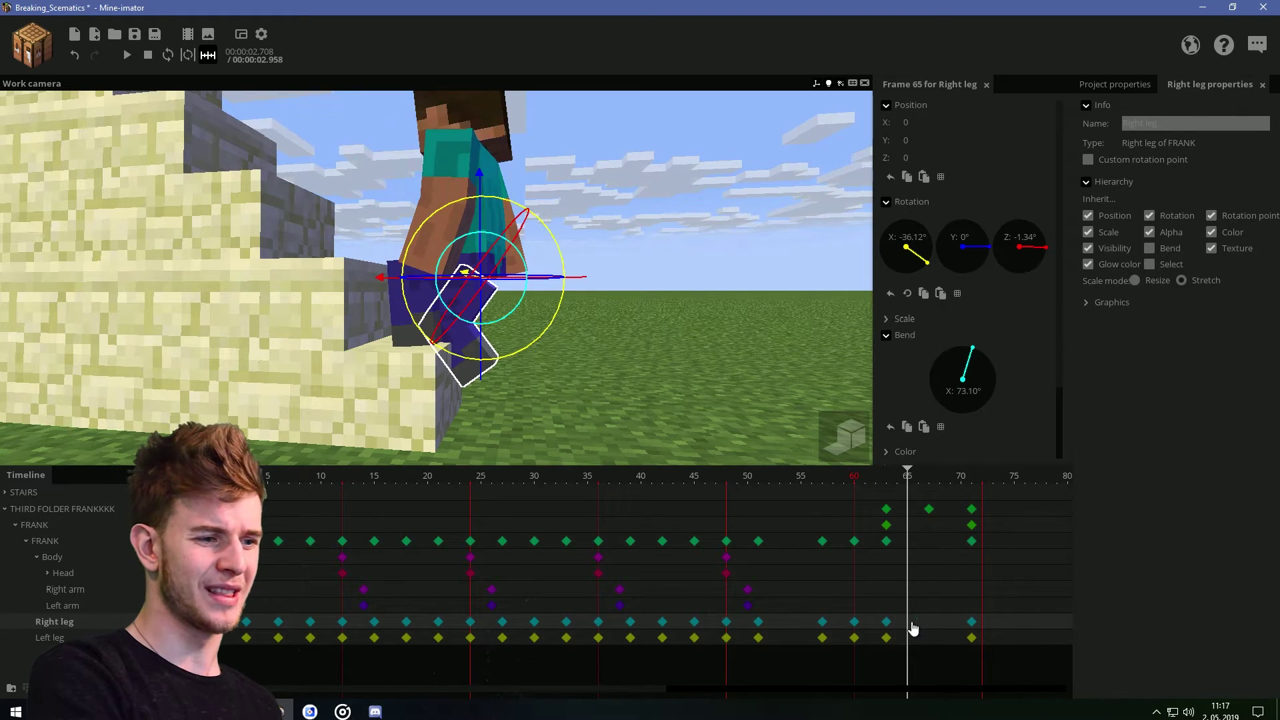
{"action": "left_click_drag", "start_coordinate": [560, 387], "coordinate": [593, 361]}
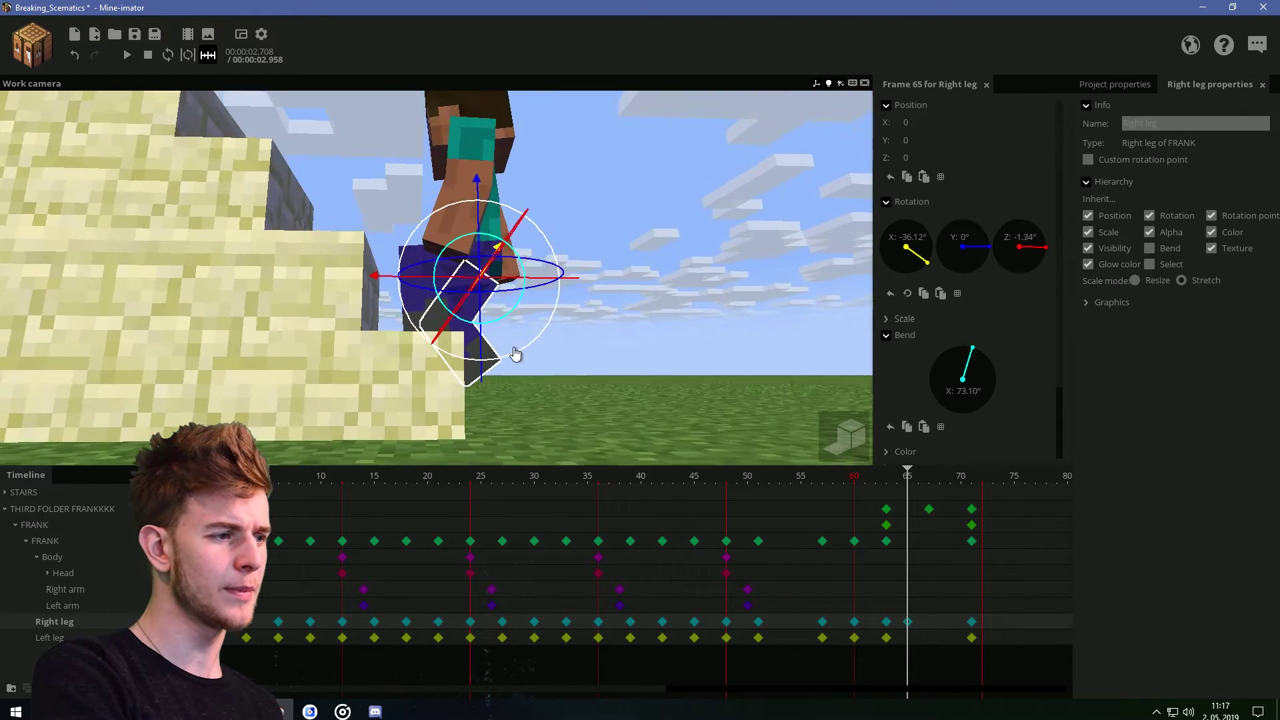
{"action": "left_click_drag", "start_coordinate": [516, 353], "coordinate": [546, 331]}
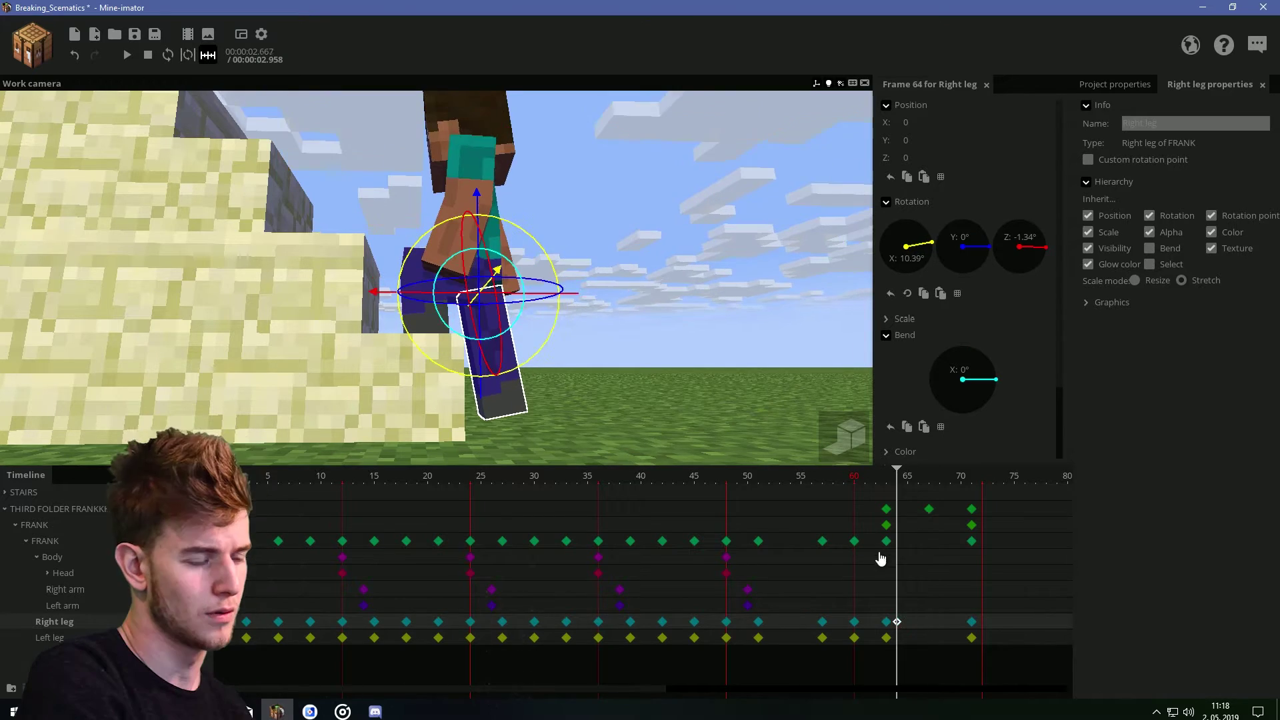
- Key the right leg at frame 66 with a slightly bent knee, at about -2.48° X rotation and 16.83° bend
{"action": "left_click_drag", "start_coordinate": [601, 360], "coordinate": [539, 362]}
{"action": "left_click_drag", "start_coordinate": [573, 373], "coordinate": [643, 376]}
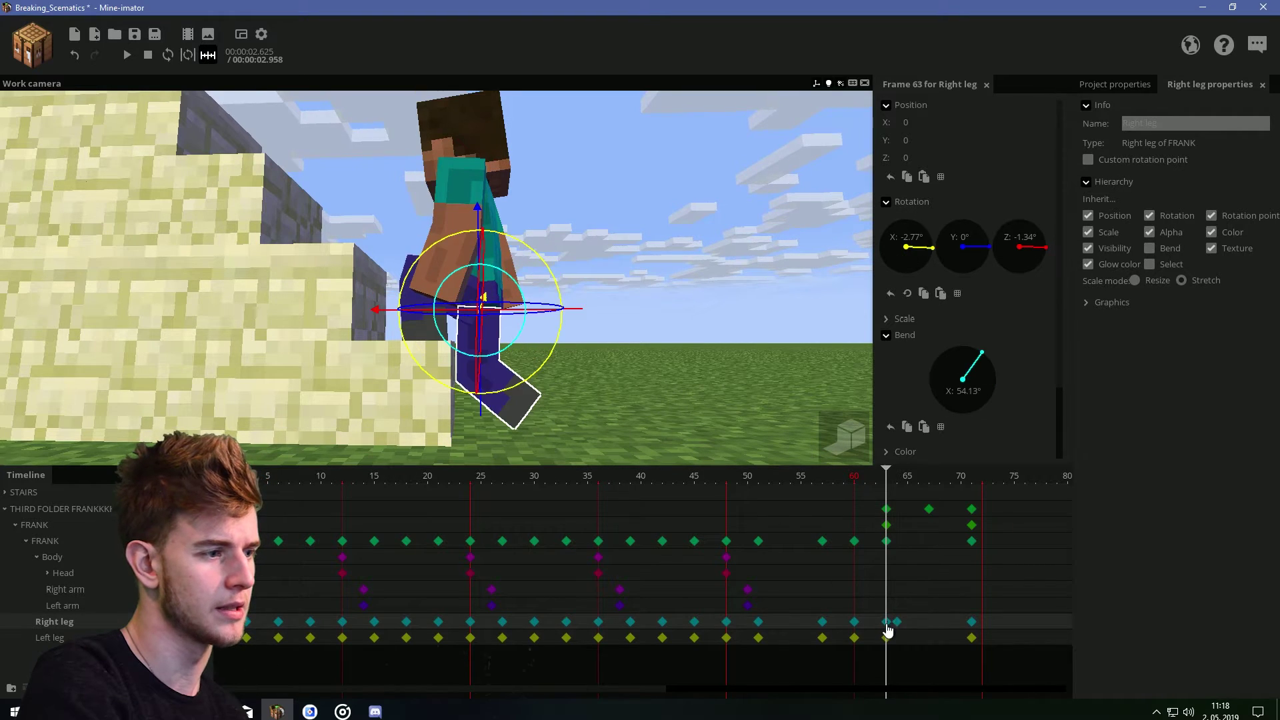
{"action": "key", "text": "space"}
{"action": "left_click_drag", "start_coordinate": [887, 483], "coordinate": [892, 491]}
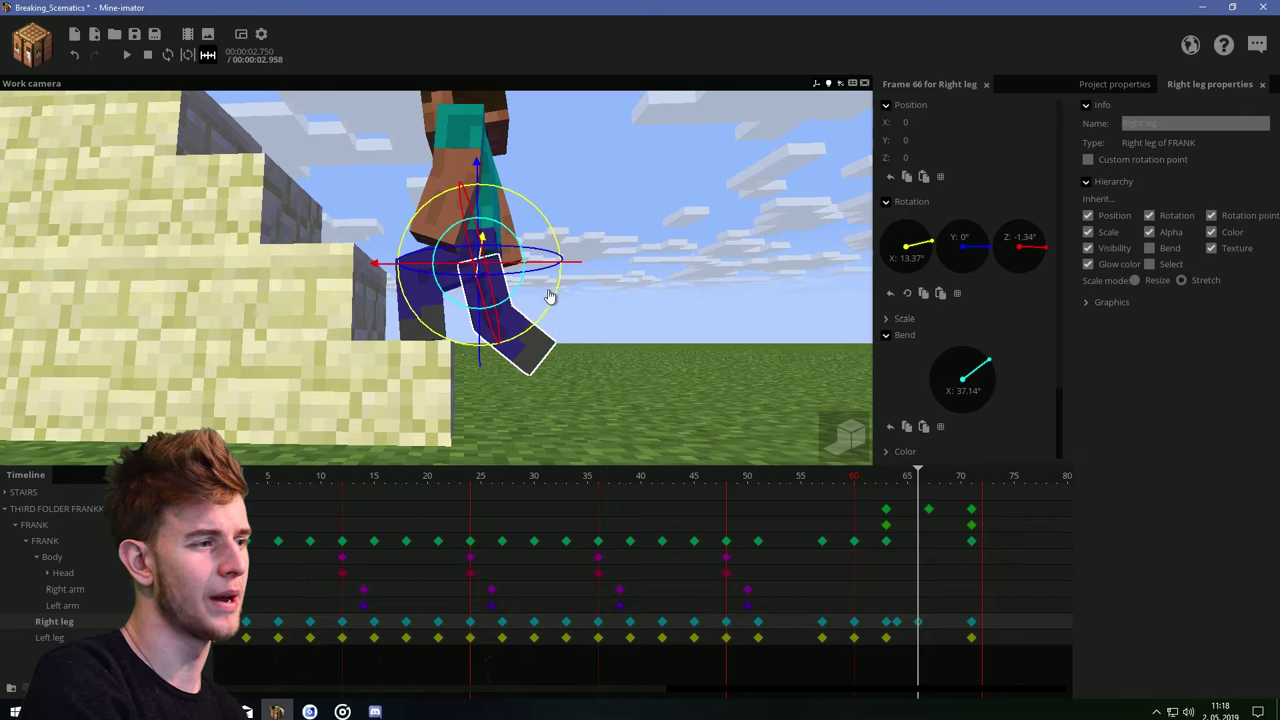
{"action": "left_click", "coordinate": [916, 490]}
{"action": "left_click_drag", "start_coordinate": [485, 251], "coordinate": [473, 262]}
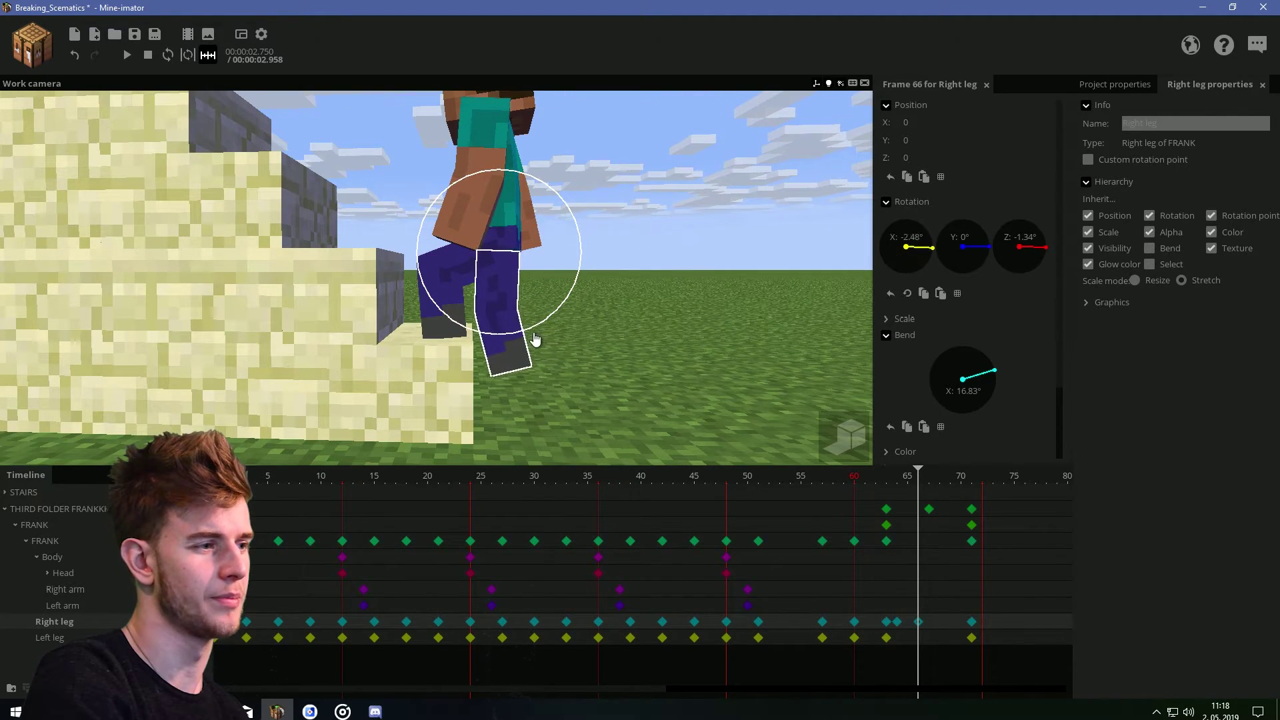
- Play back the walk up to the first stair and inspect the trailing right leg at frame 66
{"action": "left_click", "coordinate": [632, 448]}
{"action": "key", "text": "space"}
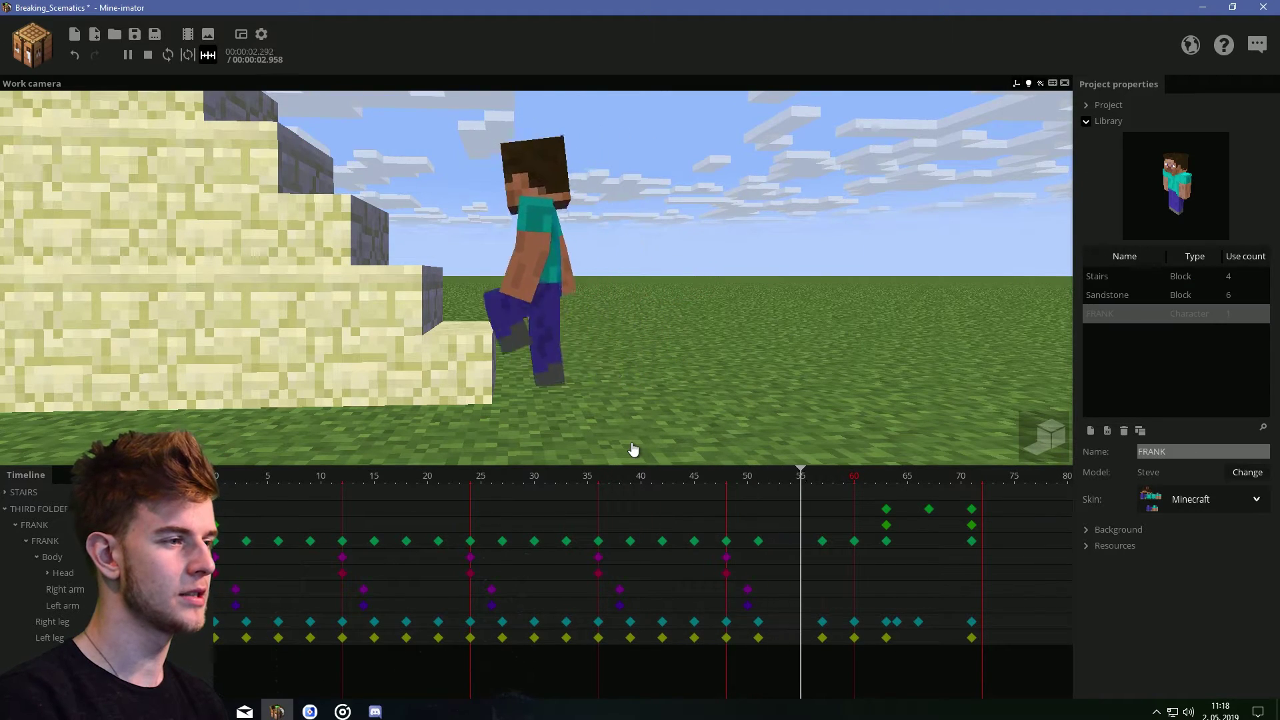
{"action": "key", "text": "space"}
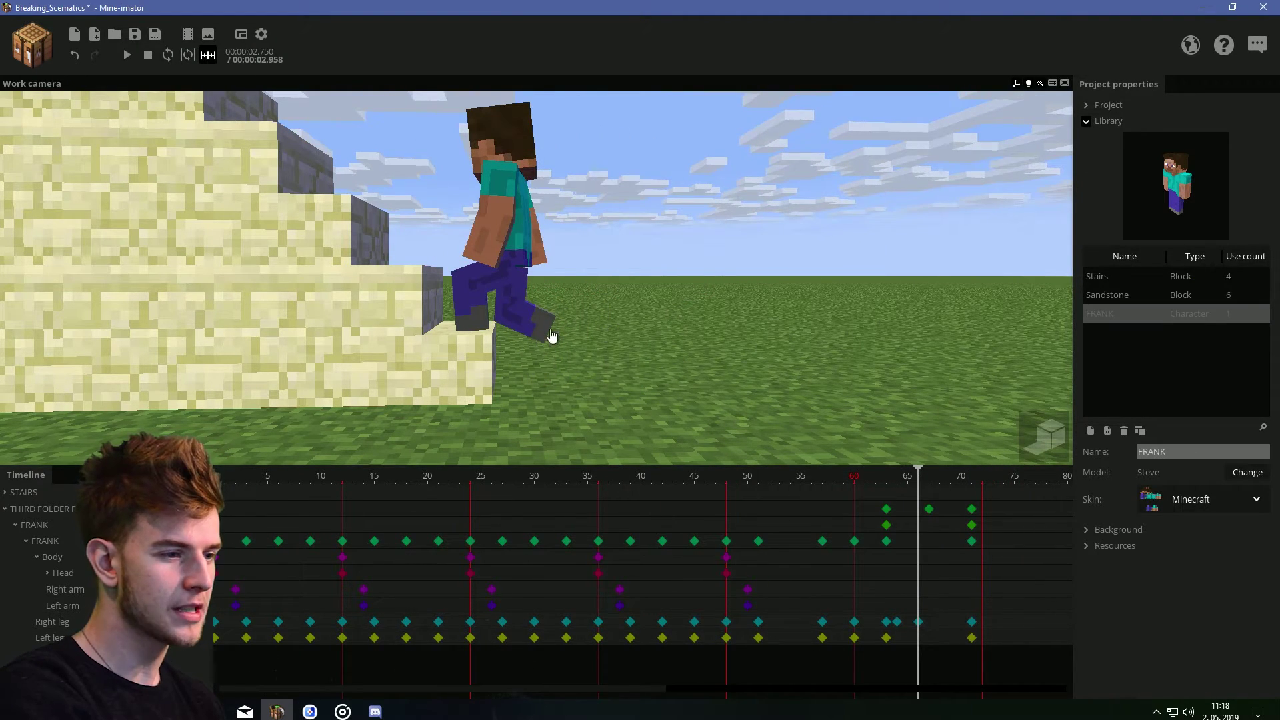
- Refine the right leg's frame 66 pose to about -24.27° X rotation and 84.78° bend
{"action": "left_click", "coordinate": [919, 621]}
{"action": "right_click_drag", "start_coordinate": [438, 357], "coordinate": [444, 356]}
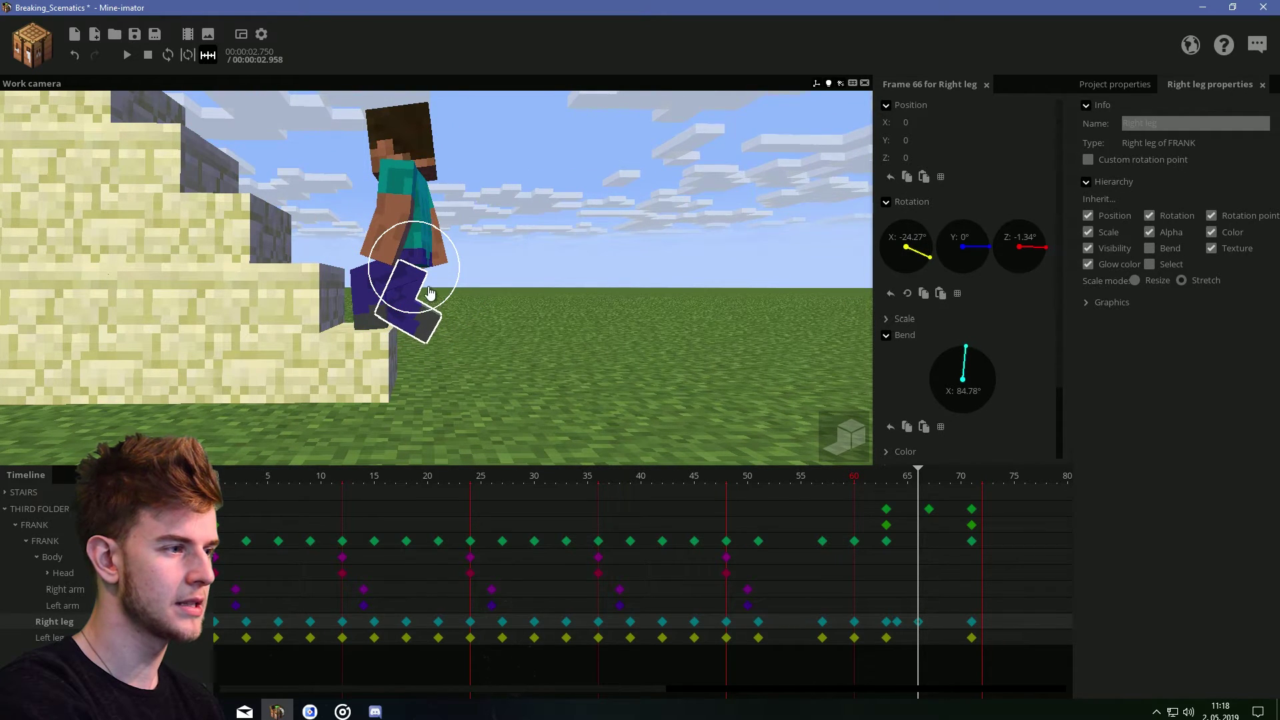
{"action": "left_click_drag", "start_coordinate": [430, 293], "coordinate": [431, 296]}
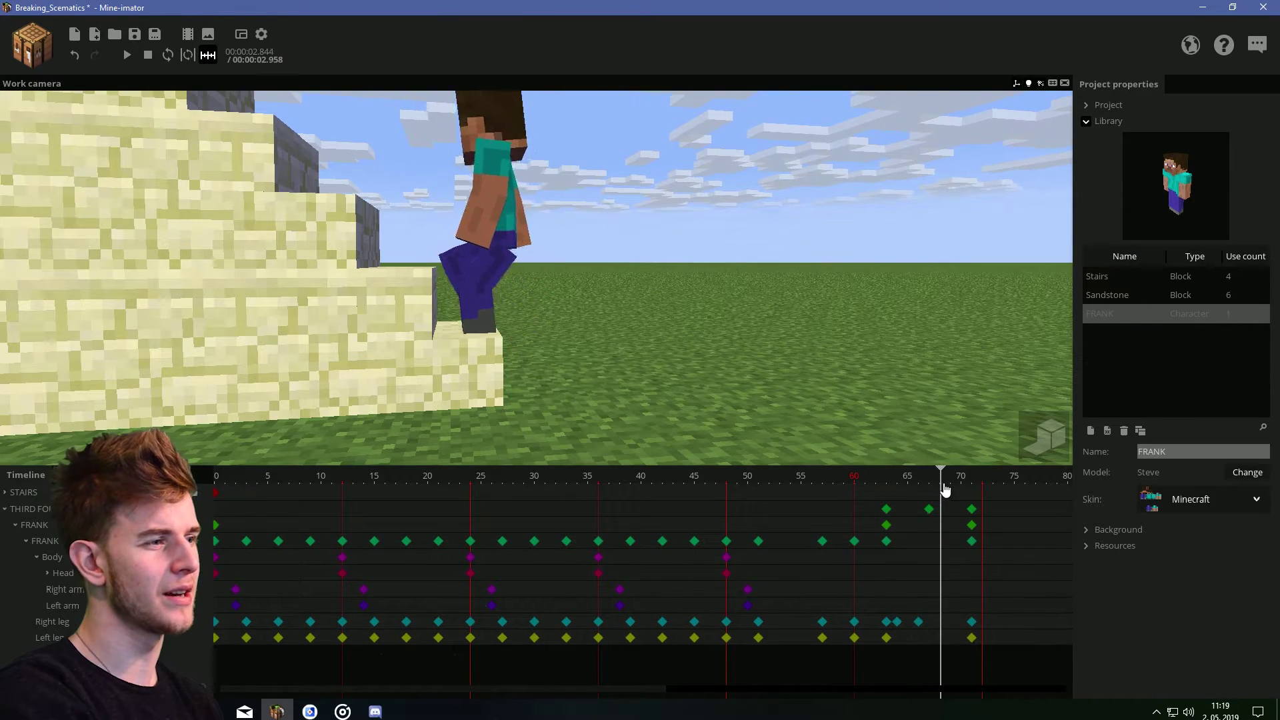
- Key frame 74 with the left leg straight at about 9.73° X rotation and FRANK positioned at about Y -0.78, Z 51.39
{"action": "left_click", "coordinate": [972, 622]}
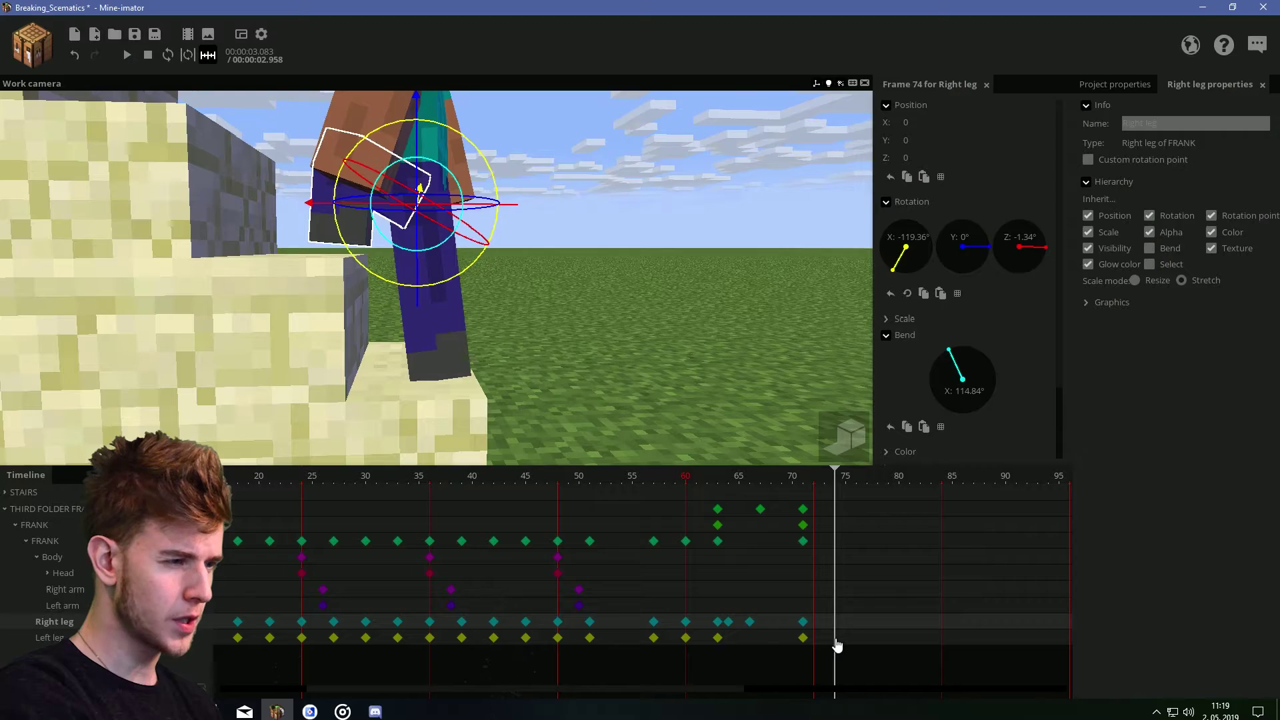
{"action": "left_click", "coordinate": [837, 641]}
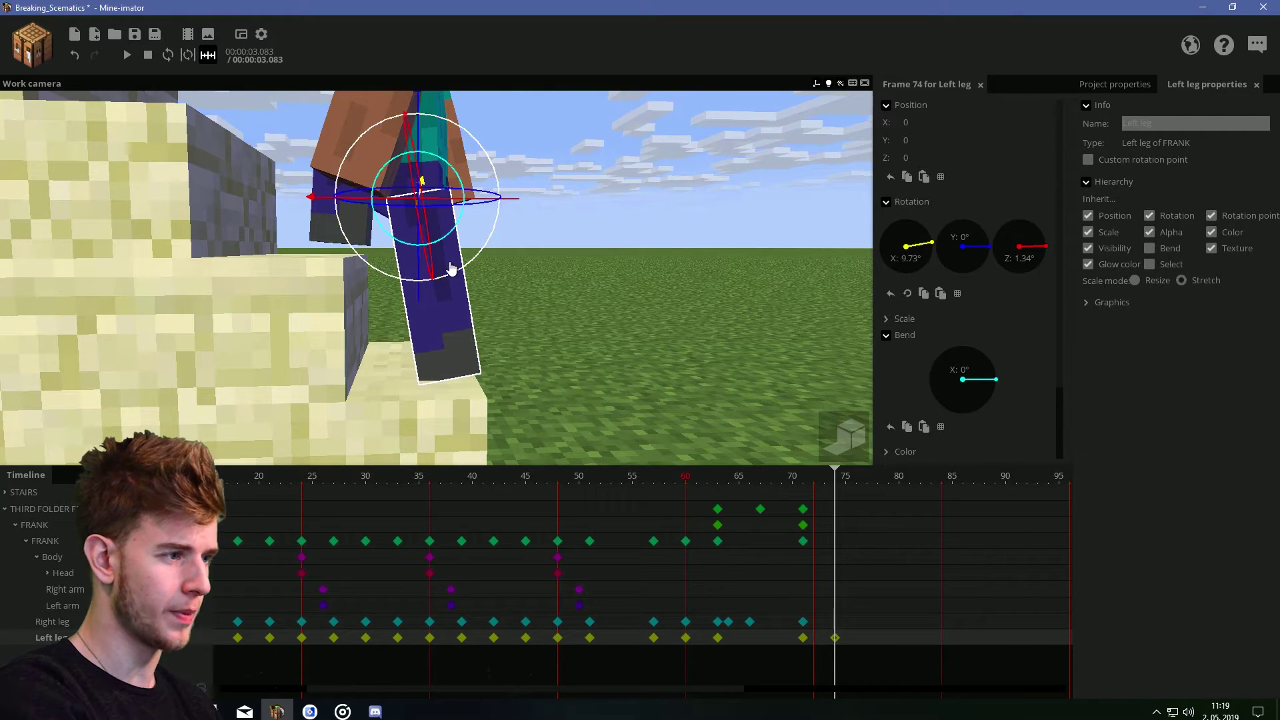
{"action": "left_click", "coordinate": [836, 541]}
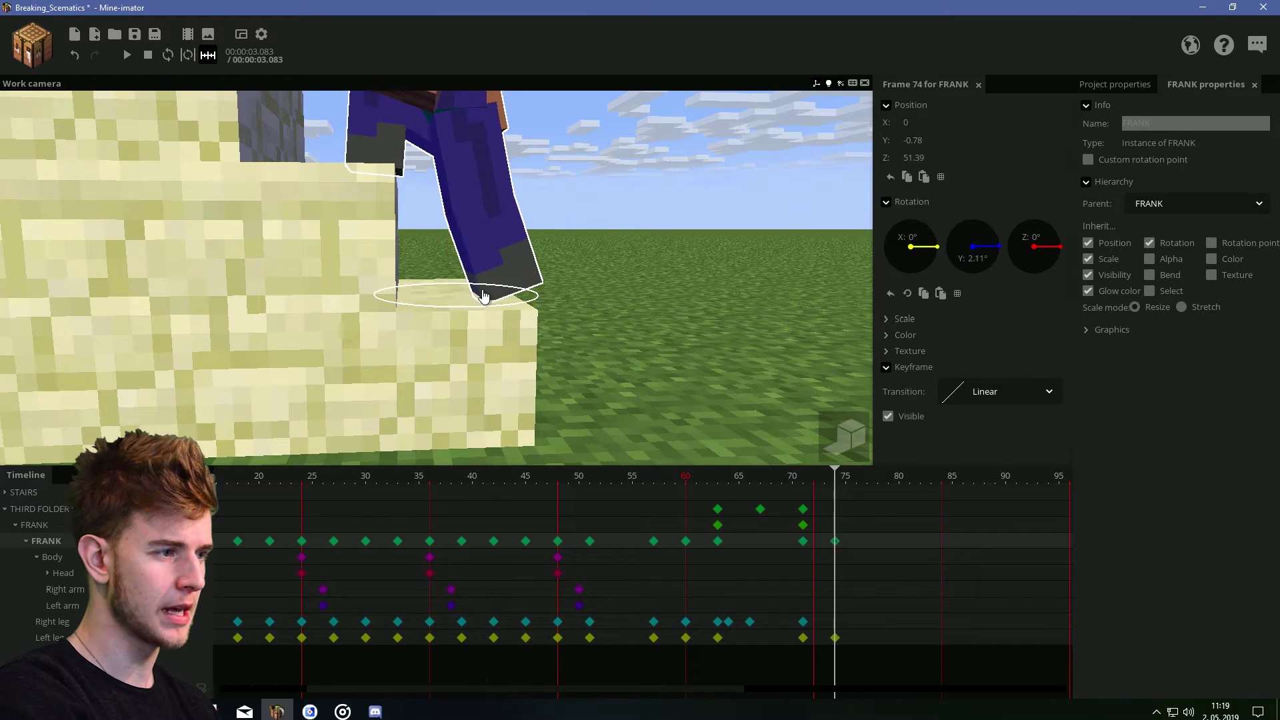
{"action": "right_click_drag", "start_coordinate": [750, 215], "coordinate": [750, 260]}
{"action": "key", "text": "w"}
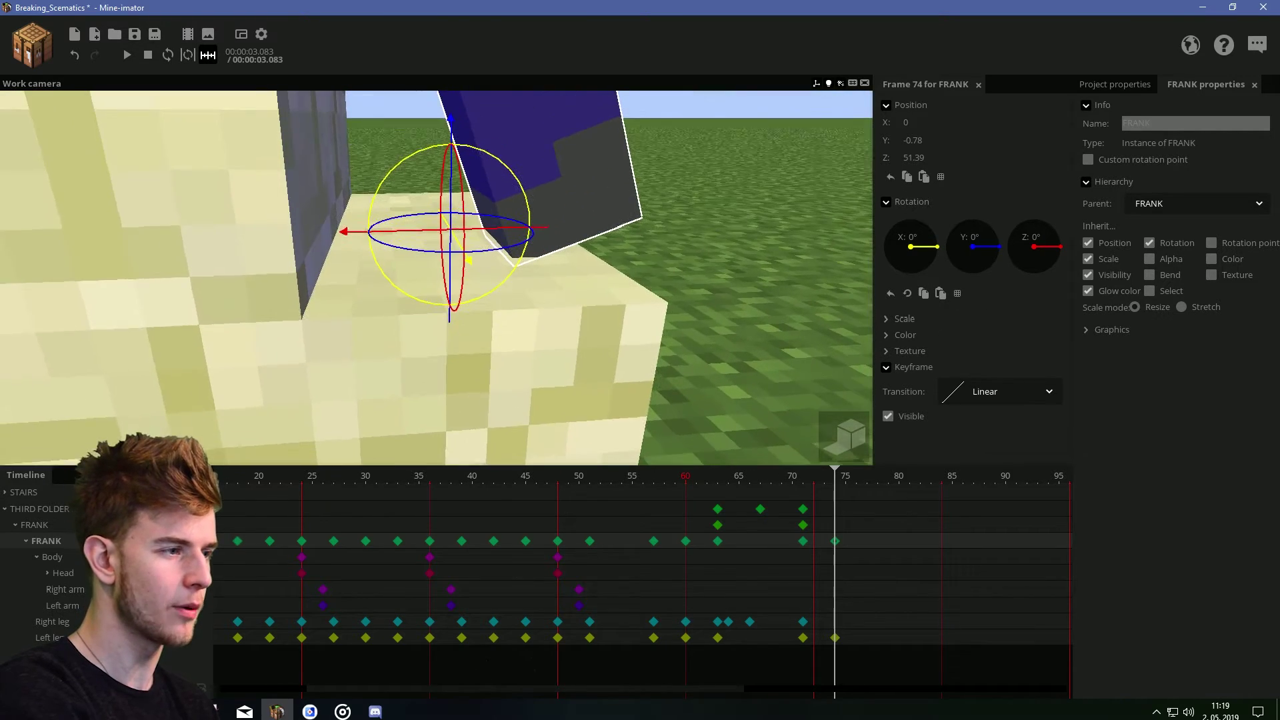
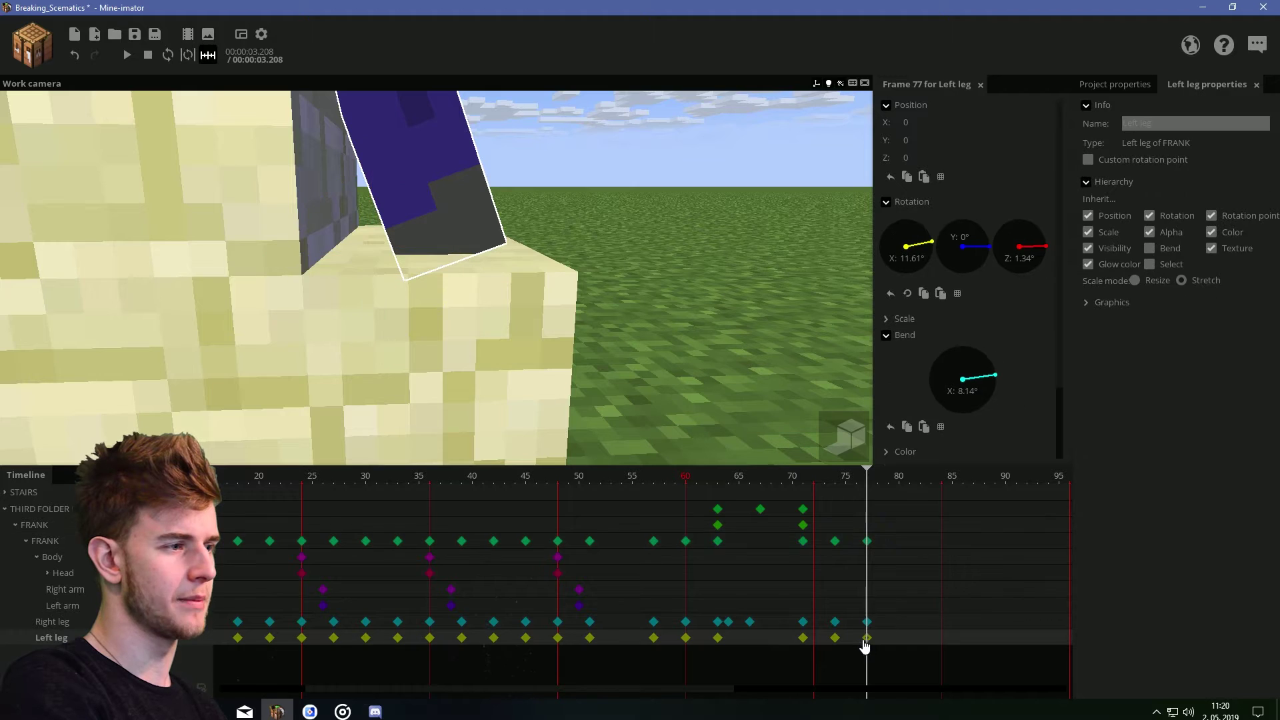
- Bend the left leg at frame 77 to about -2.73° X rotation and 46.16° bend, raised about 0.33 in Y, comparing it with frame 74
{"action": "left_click", "coordinate": [836, 640]}
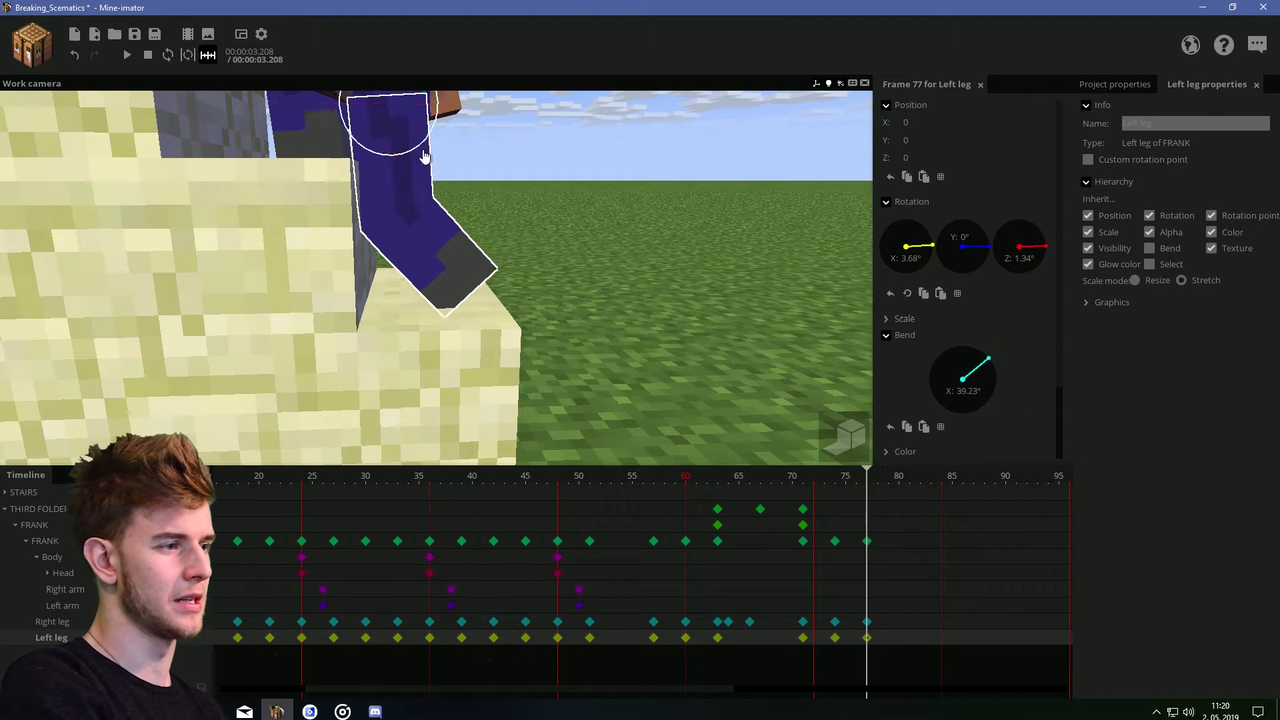
{"action": "left_click", "coordinate": [866, 640]}
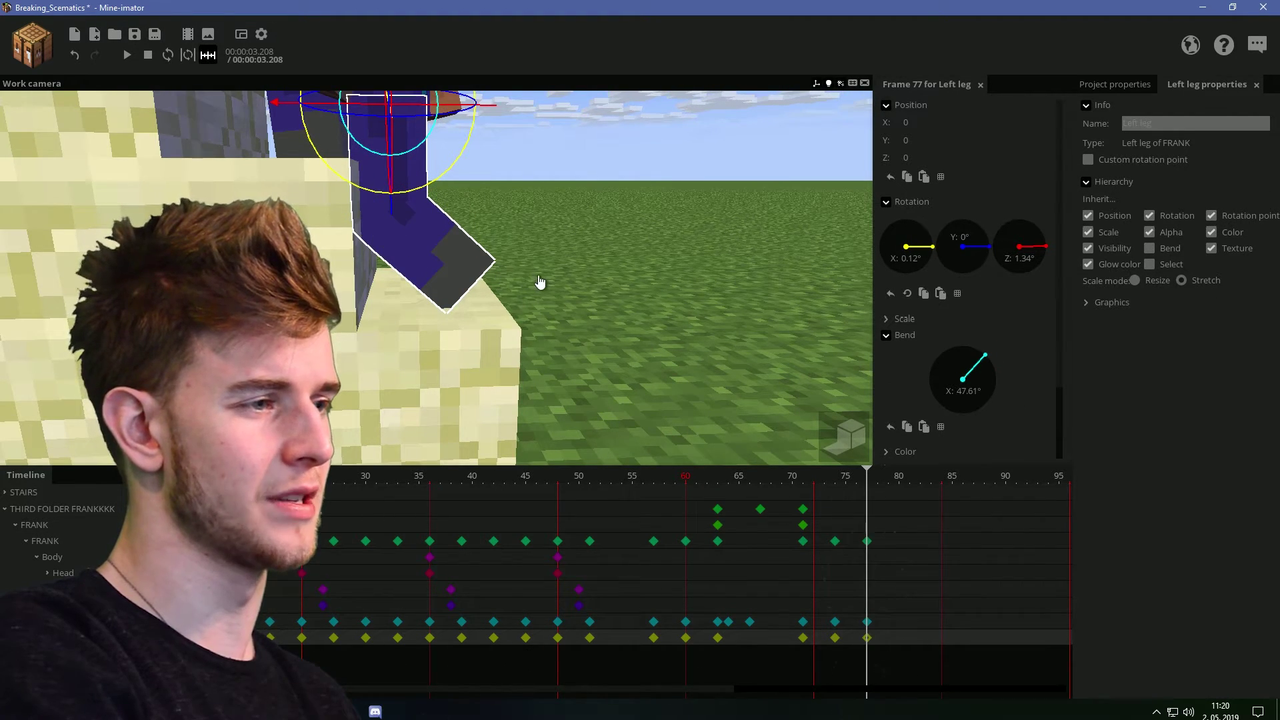
{"action": "left_click", "coordinate": [836, 639]}
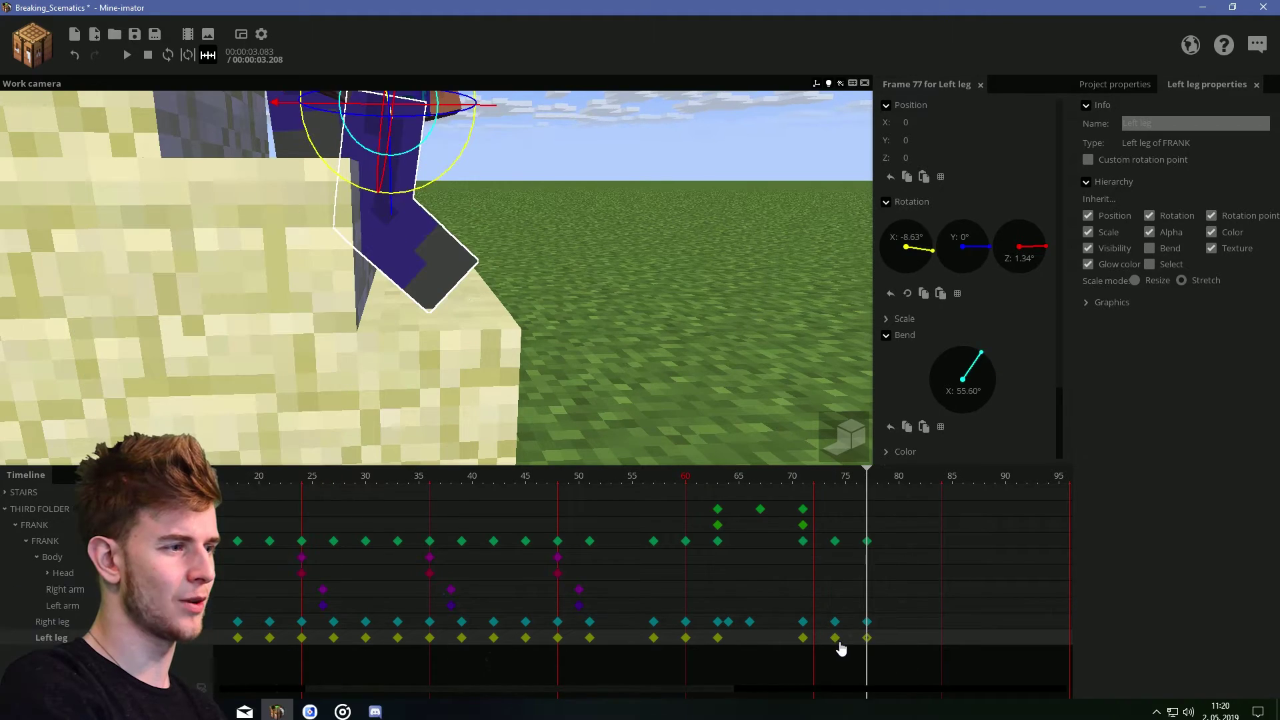
{"action": "left_click", "coordinate": [867, 639]}
{"action": "key", "text": "s"}
{"action": "right_click_drag", "start_coordinate": [476, 341], "coordinate": [460, 329]}
{"action": "key", "text": "w"}
{"action": "key", "text": "s"}
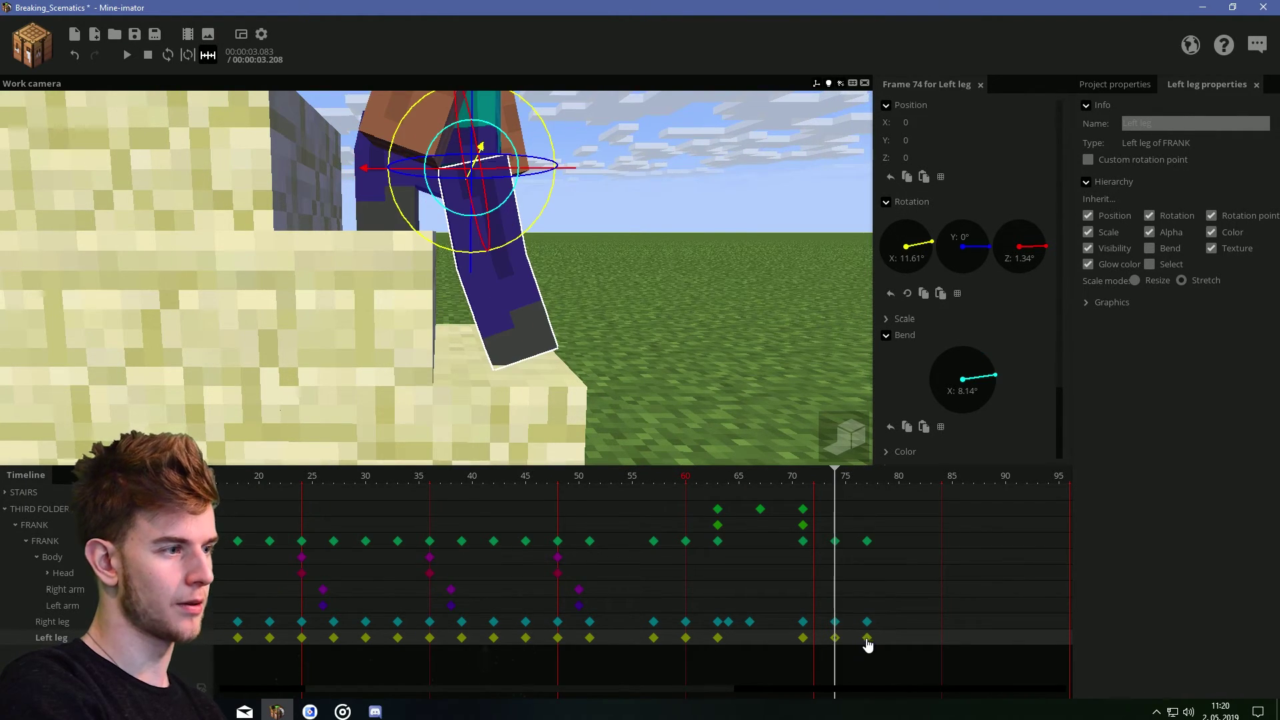
{"action": "left_click", "coordinate": [866, 639]}
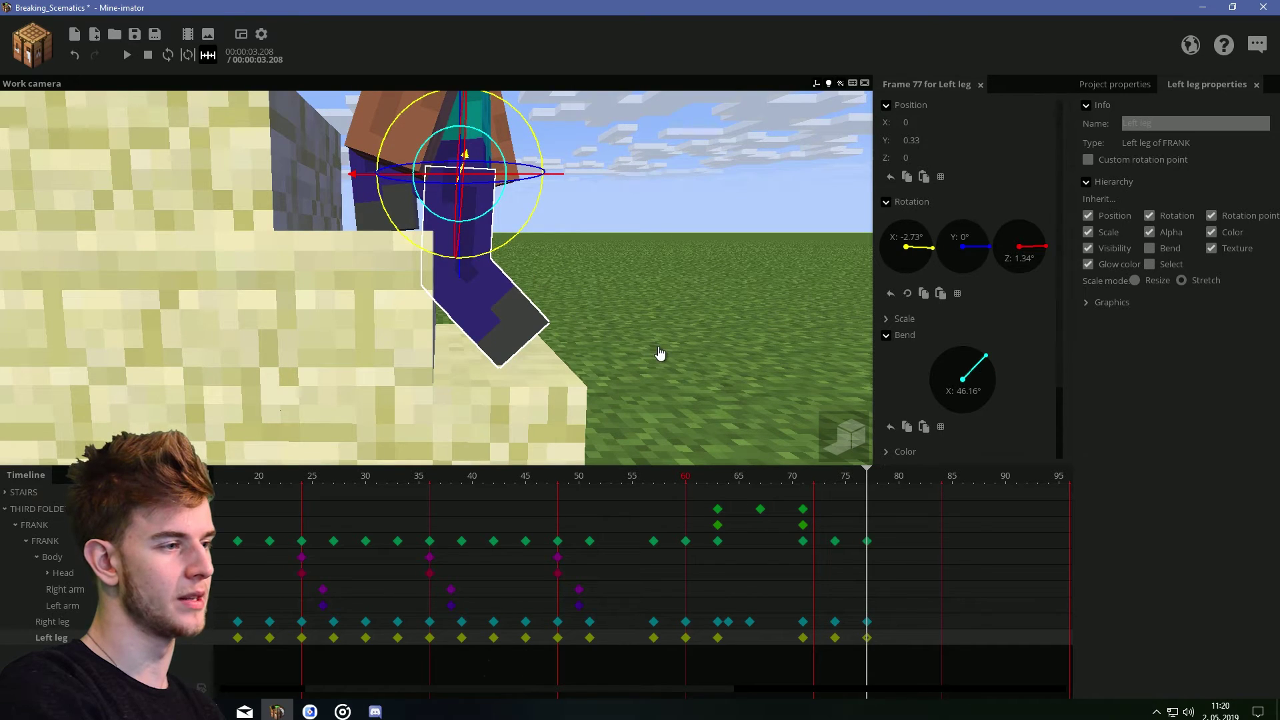
- Go back about ten frames and play back the step up onto the first stair
{"action": "key", "text": "Left"}
{"action": "key", "text": "Left"}
{"action": "key", "text": "Left"}
{"action": "key", "text": "Left"}
{"action": "key", "text": "Left"}
{"action": "key", "text": "Left"}
{"action": "key", "text": "Left"}
{"action": "key", "text": "Left"}
{"action": "key", "text": "Left"}
{"action": "key", "text": "Left"}
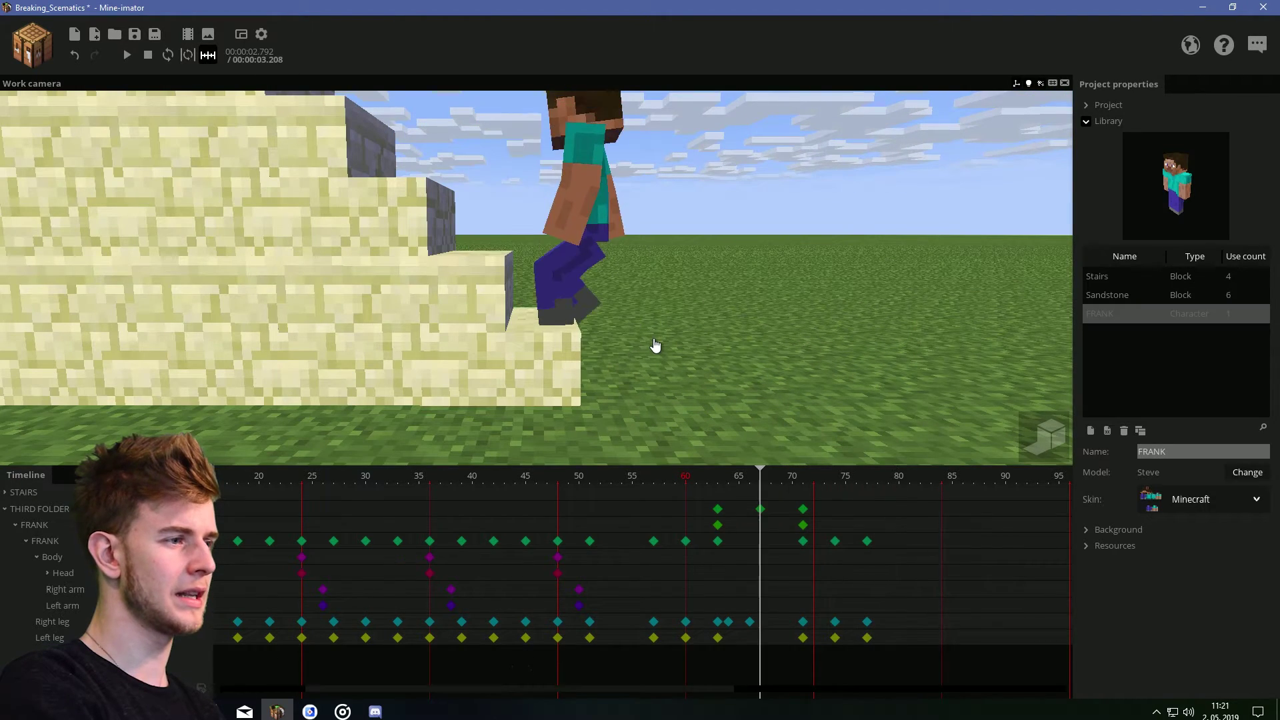
{"action": "key", "text": "space"}
{"action": "key", "text": "space"}
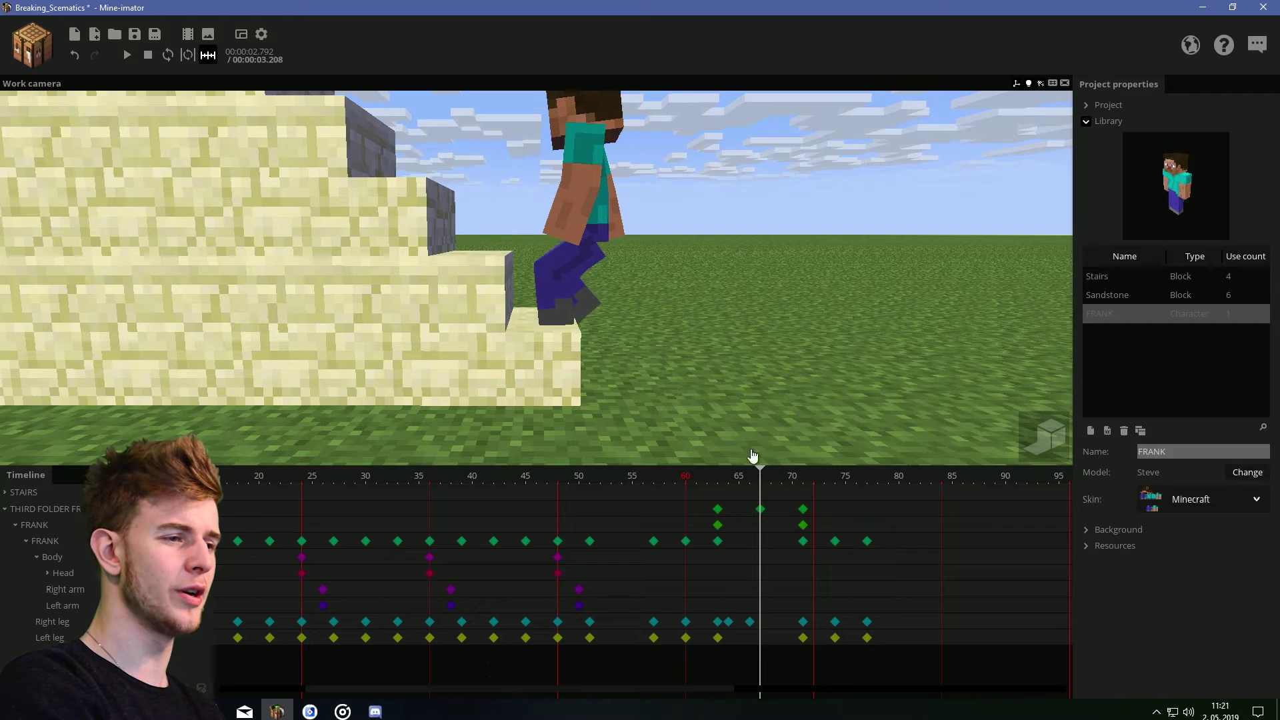
- Check the legs' motion between frames 74 and 77 and save the project
{"action": "left_click_drag", "start_coordinate": [835, 482], "coordinate": [867, 488]}
{"action": "key", "text": "w"}
{"action": "right_click_drag", "start_coordinate": [755, 351], "coordinate": [755, 351]}
{"action": "key", "text": "ctrl+s"}
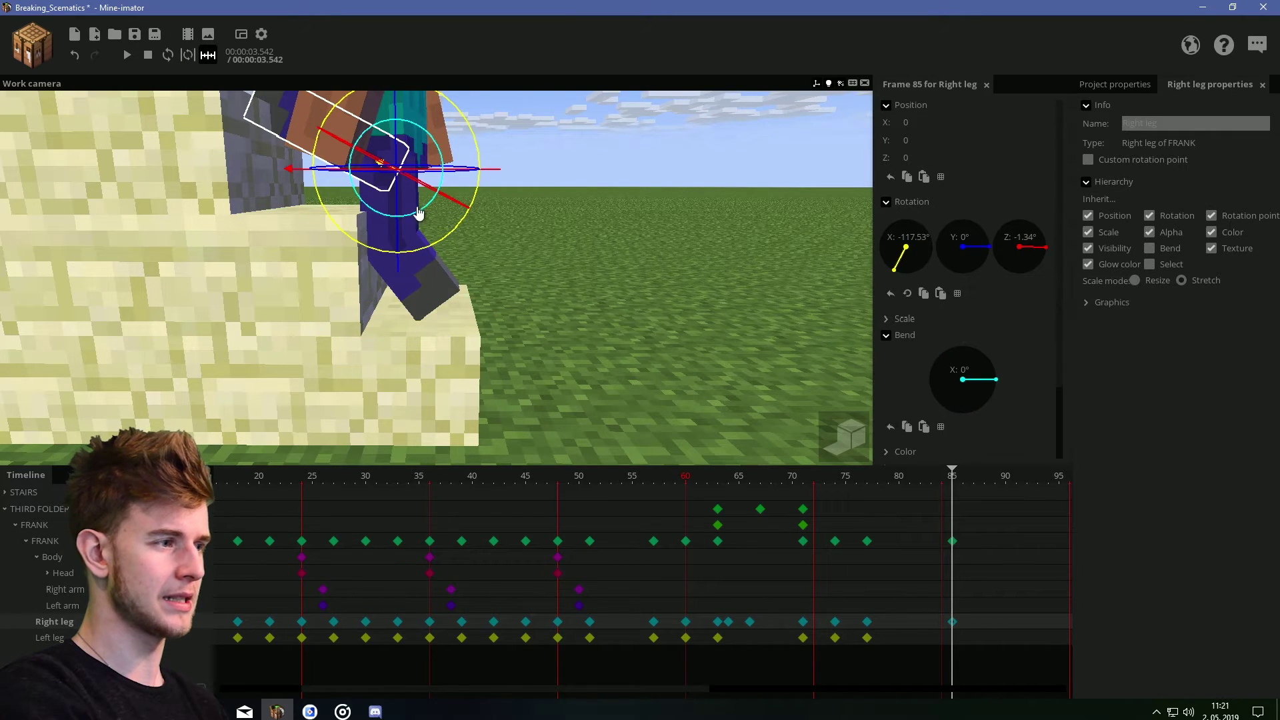
- Key frame 85 with the right leg straight at about 5.17° X rotation and the left leg raised to about -119.08° with 107.47° bend
{"action": "left_click_drag", "start_coordinate": [419, 213], "coordinate": [472, 112]}
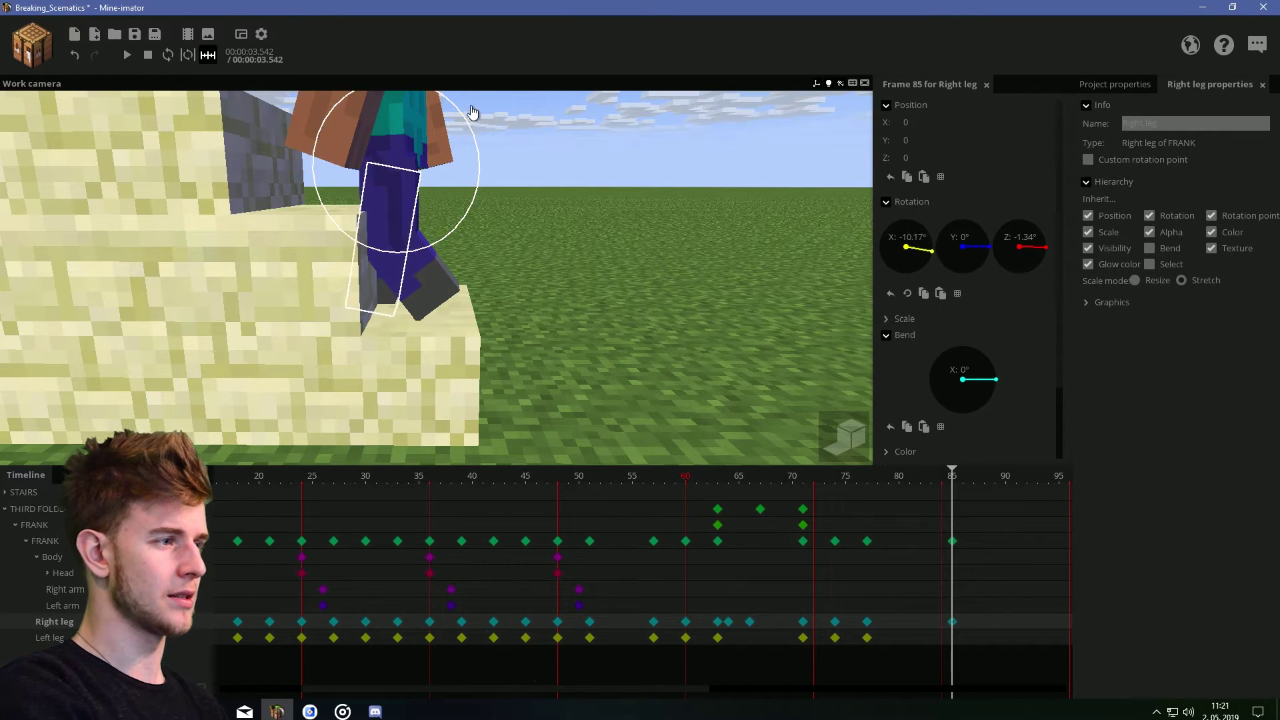
{"action": "left_click", "coordinate": [954, 642]}
{"action": "left_click_drag", "start_coordinate": [428, 236], "coordinate": [318, 178]}
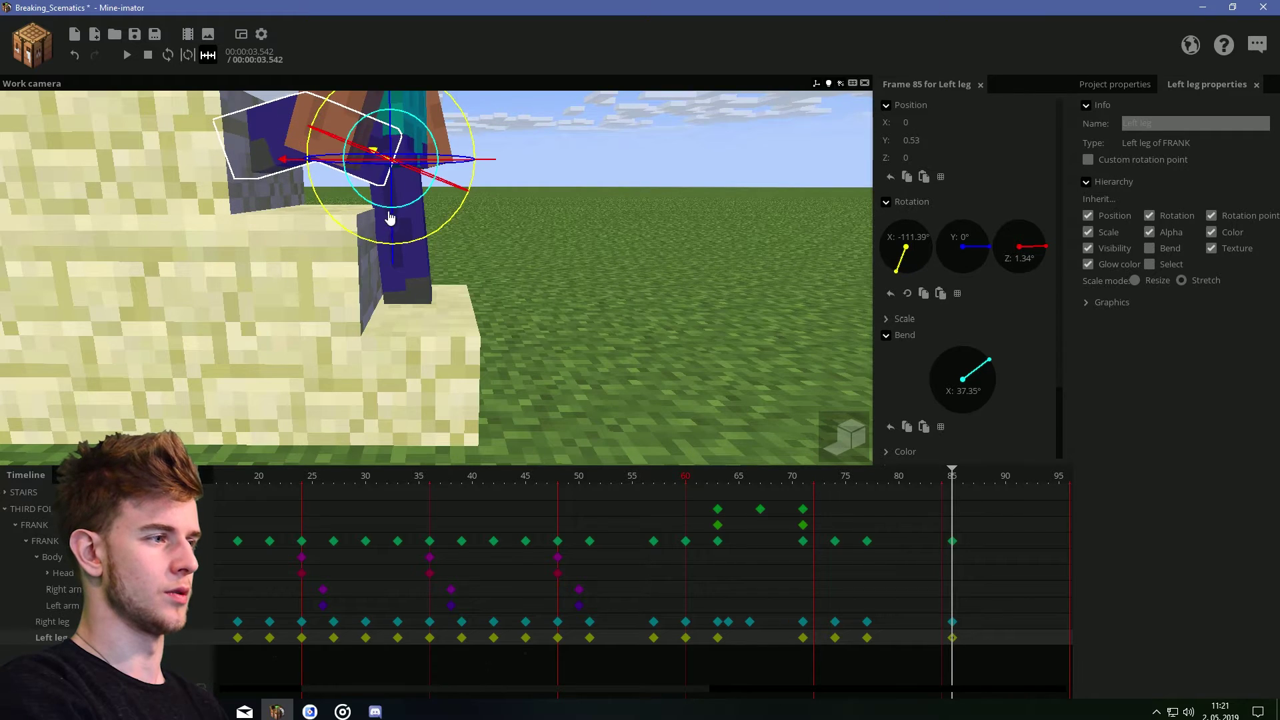
{"action": "left_click_drag", "start_coordinate": [390, 219], "coordinate": [455, 182]}
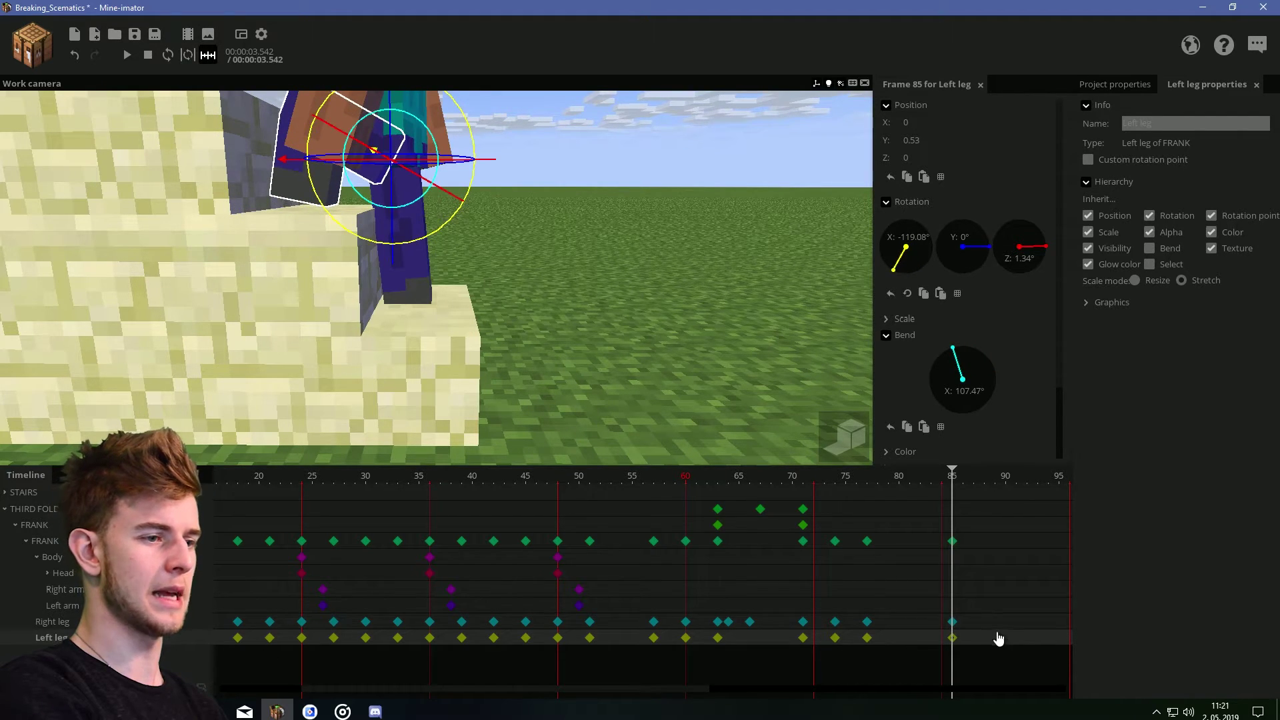
{"action": "left_click", "coordinate": [398, 269]}
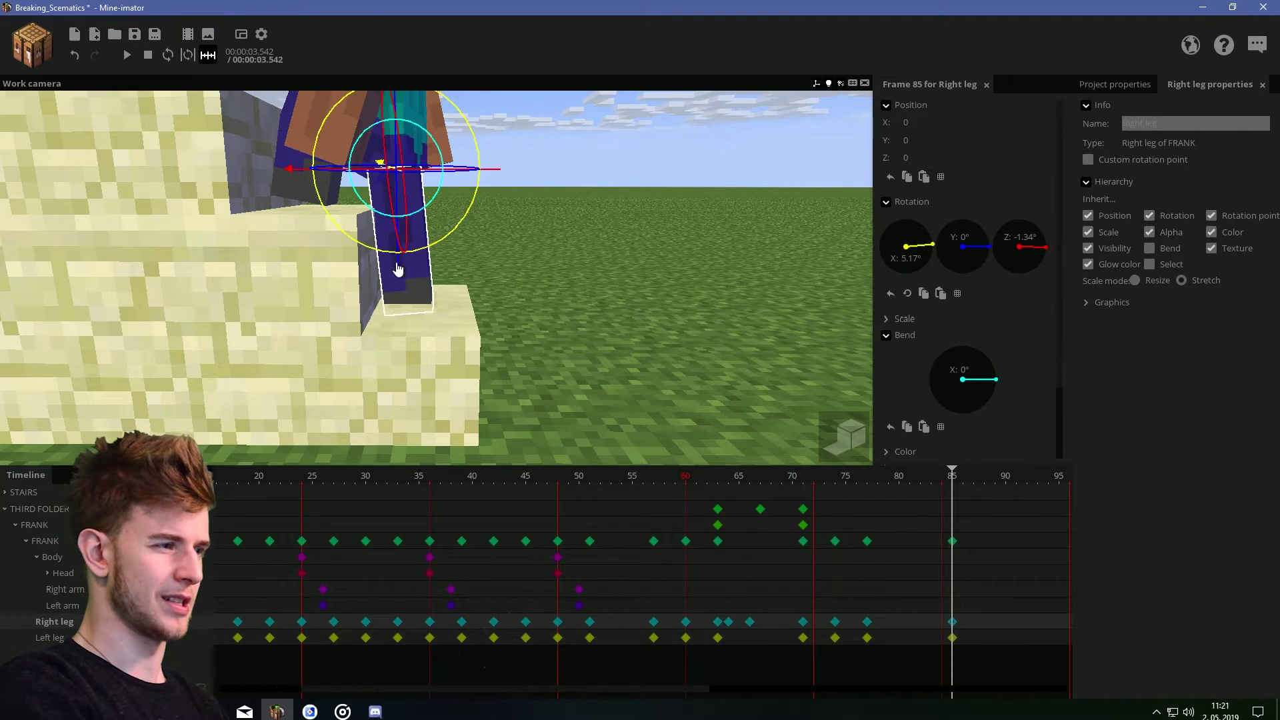
- Add frame 77 keyframes to the FRANK folder and THIRD FOLDER FRANKKKK
{"action": "left_click", "coordinate": [952, 544]}
{"action": "left_click", "coordinate": [868, 542]}
{"action": "left_click", "coordinate": [868, 525]}
{"action": "left_click", "coordinate": [868, 510]}
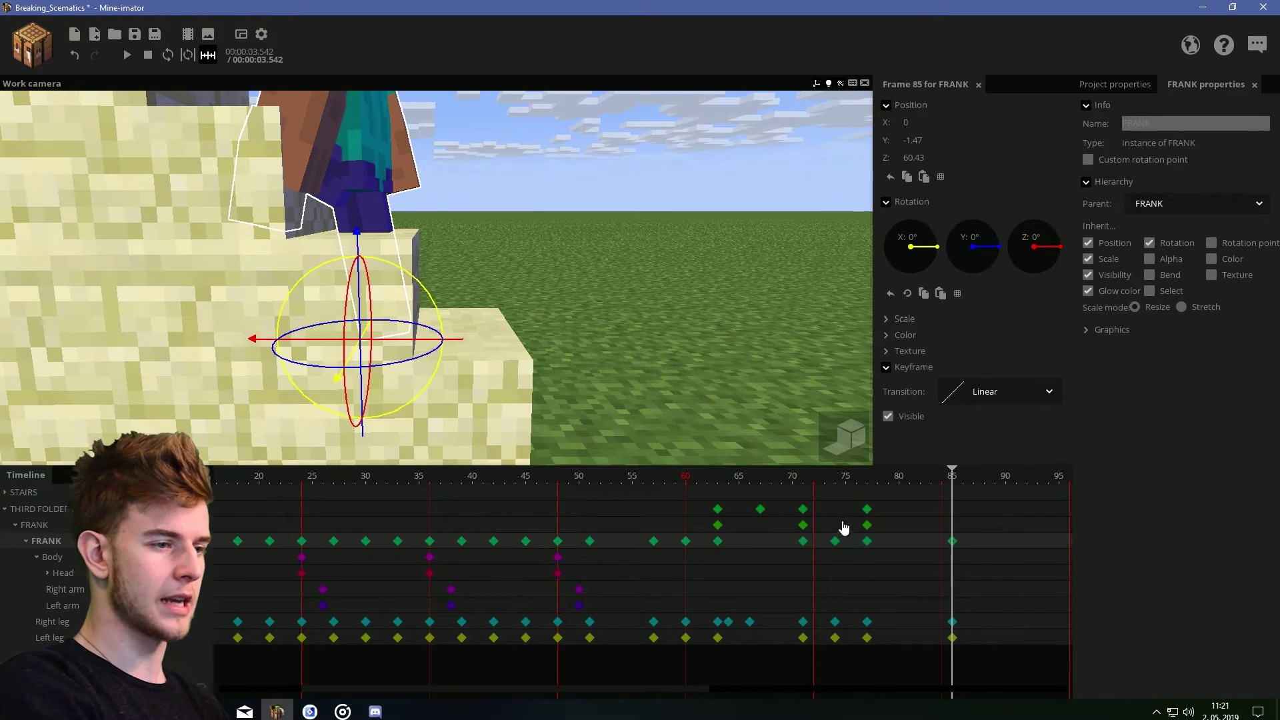
- Key the FRANK folder at frame 85 and raise it onto the next stair, at about Y 16.78
{"action": "left_click", "coordinate": [869, 543]}
{"action": "left_click", "coordinate": [953, 543]}
{"action": "left_click", "coordinate": [953, 525]}
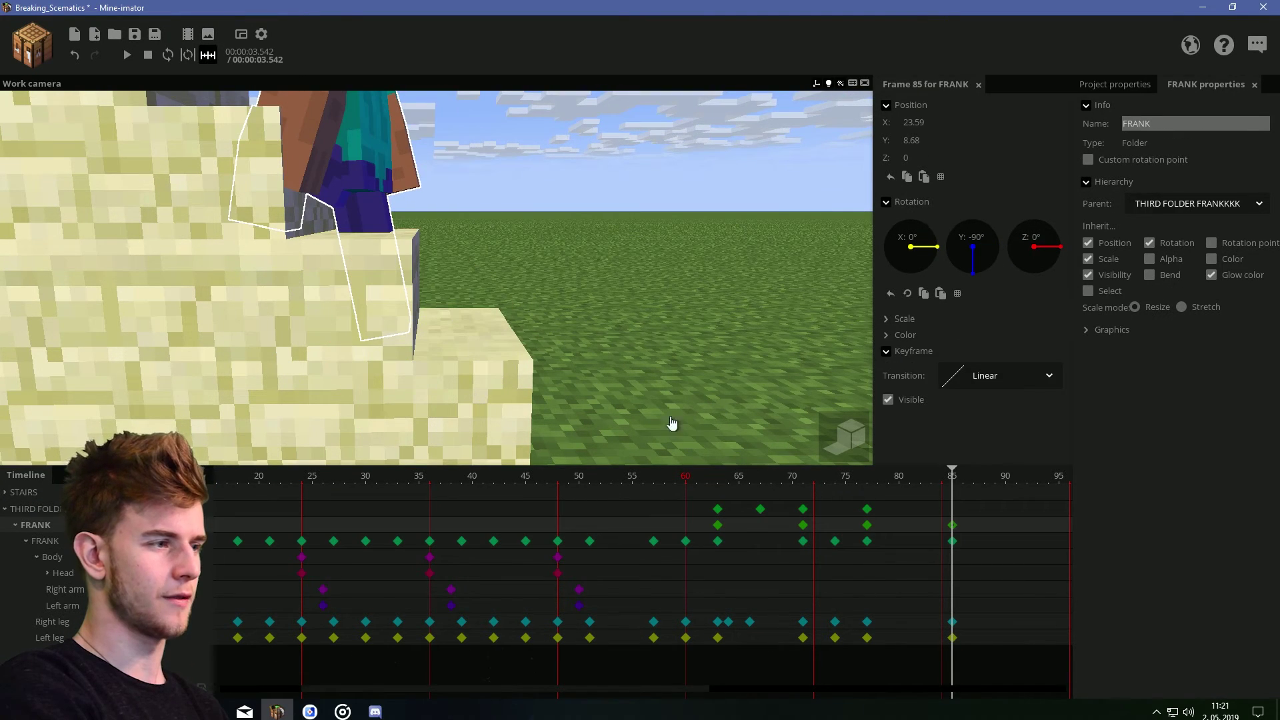
{"action": "scroll", "coordinate": [671, 422], "scroll_direction": "down", "scroll_amount": 4}
{"action": "left_click_drag", "start_coordinate": [676, 255], "coordinate": [665, 218]}
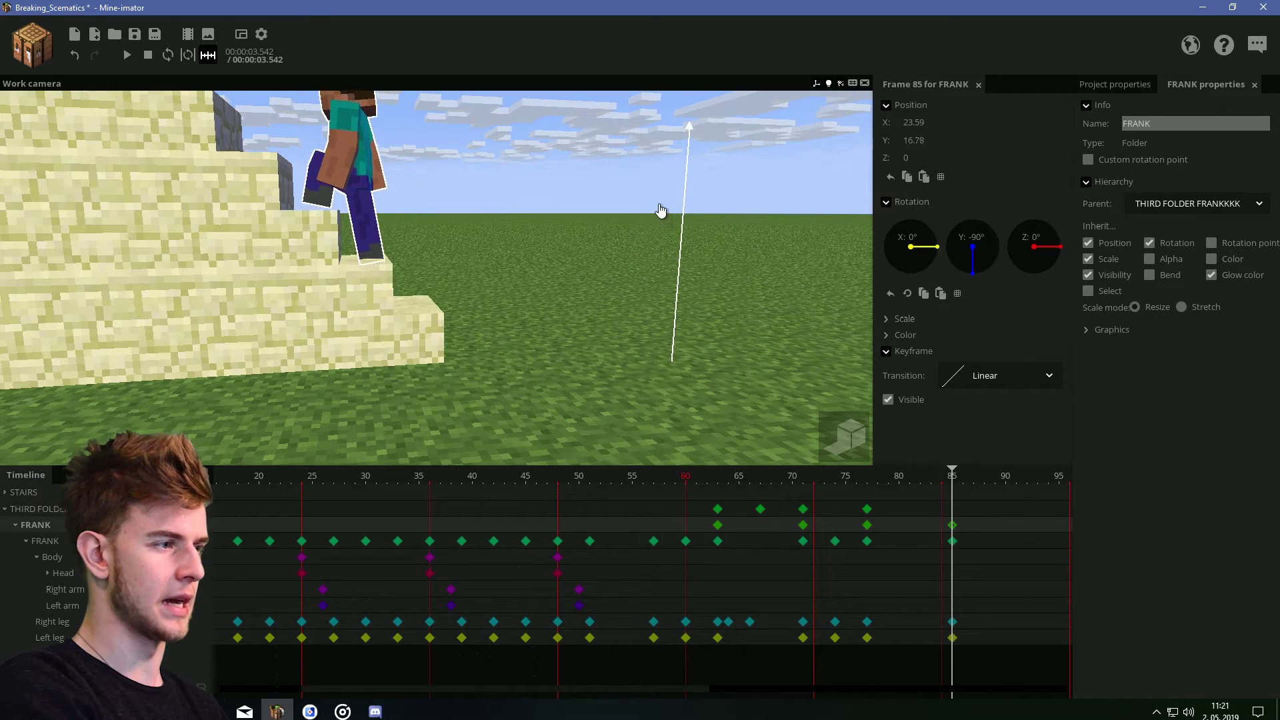
{"action": "left_click_drag", "start_coordinate": [660, 210], "coordinate": [658, 208]}
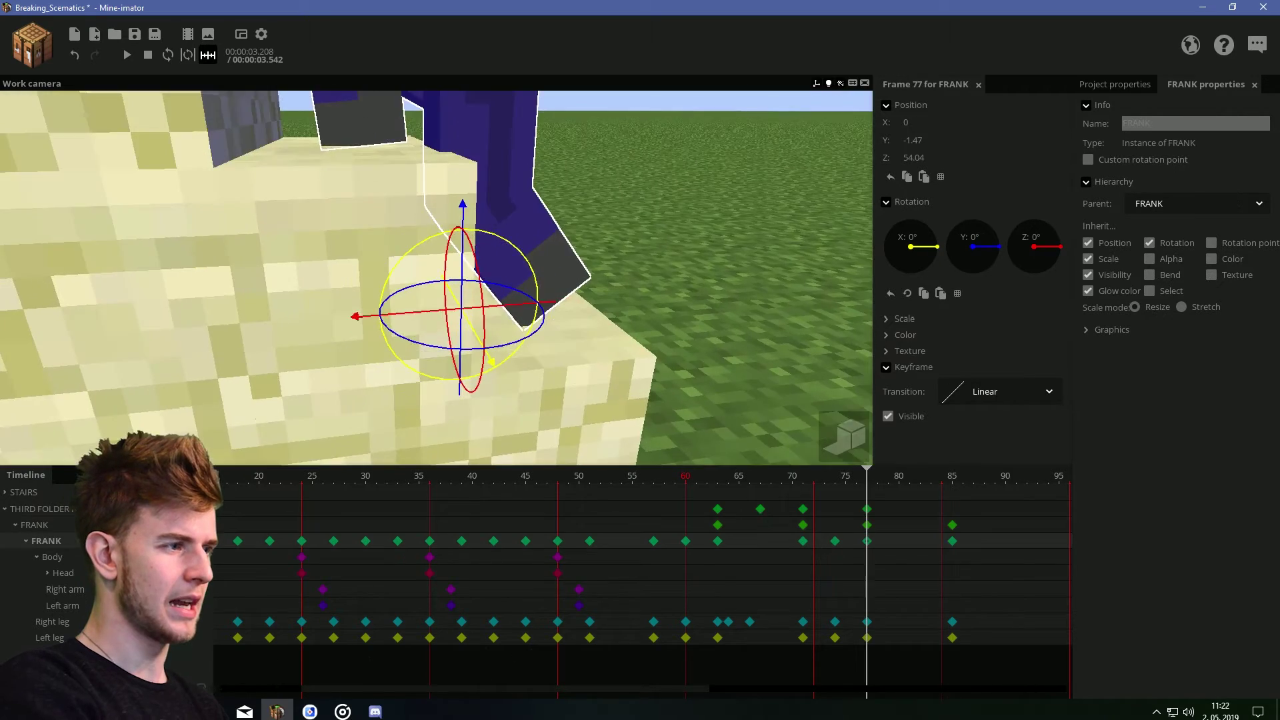
- Give FRANK's frame 77 keyframe an eased transition, checking the folder keyframes of the previous stair step for reference
{"action": "left_click_drag", "start_coordinate": [666, 254], "coordinate": [687, 287]}
{"action": "left_click", "coordinate": [953, 541]}
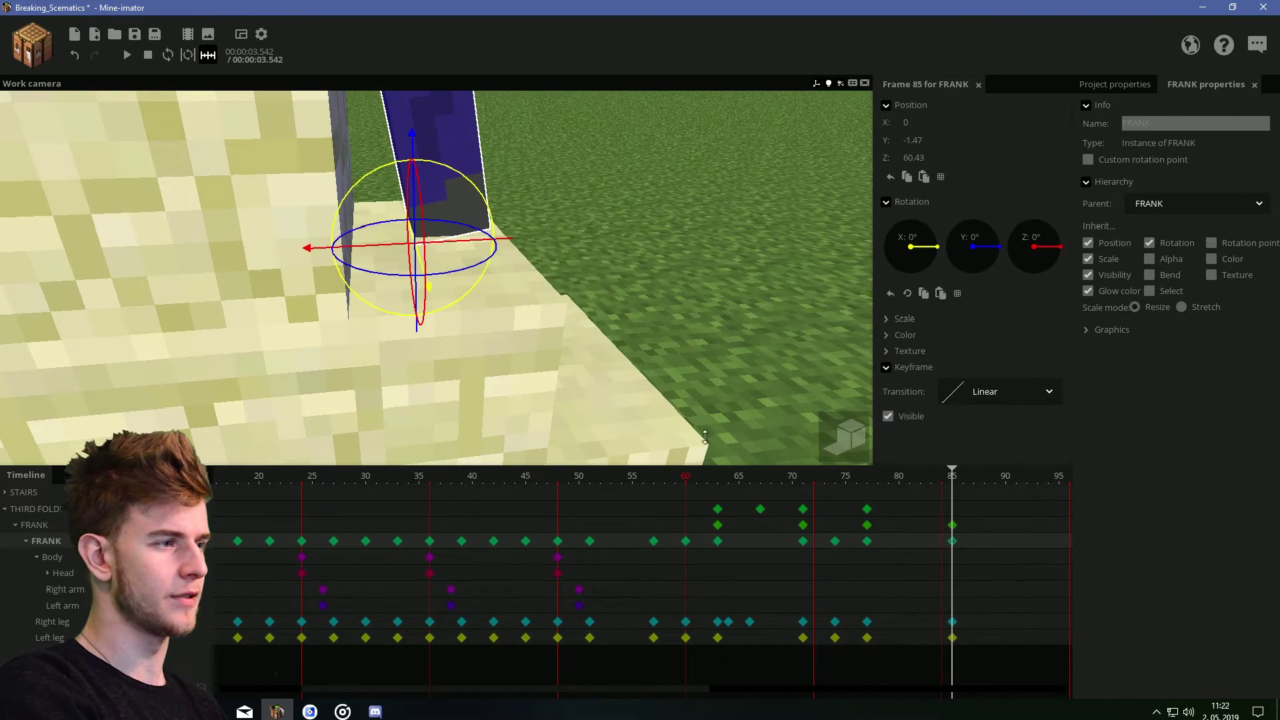
{"action": "left_click_drag", "start_coordinate": [1053, 465], "coordinate": [1052, 520]}
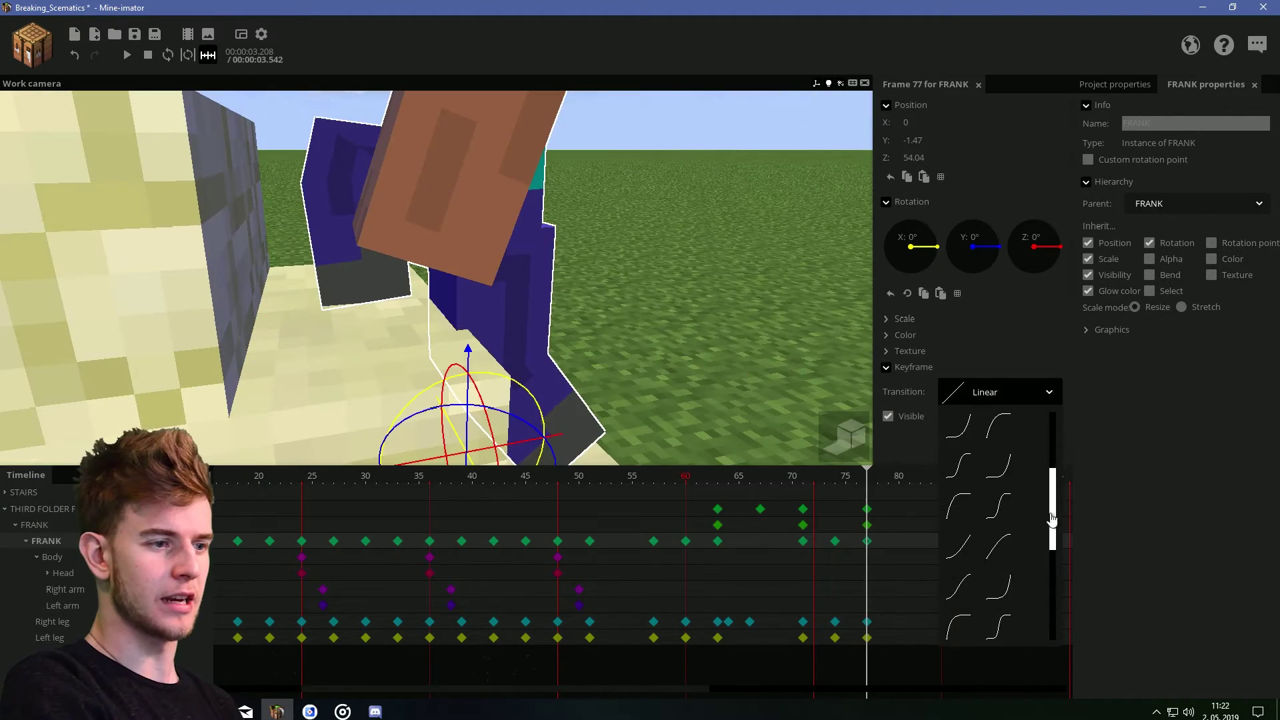
{"action": "left_click", "coordinate": [960, 556]}
{"action": "left_click", "coordinate": [718, 527]}
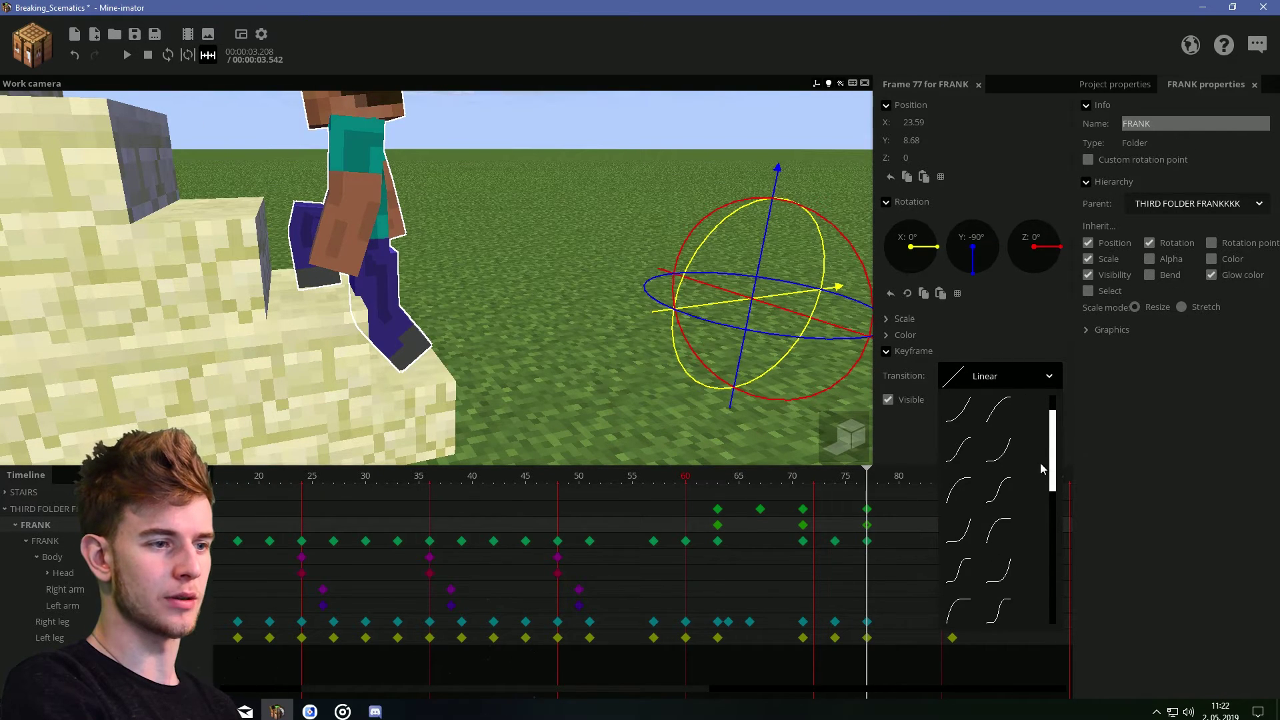
{"action": "left_click", "coordinate": [805, 515]}
{"action": "left_click_drag", "start_coordinate": [839, 486], "coordinate": [791, 486]}
- Key THIRD FOLDER FRANKKKK at frames 85 and 81, shifting it to about X 0.95 at frame 81
{"action": "left_click", "coordinate": [868, 511]}
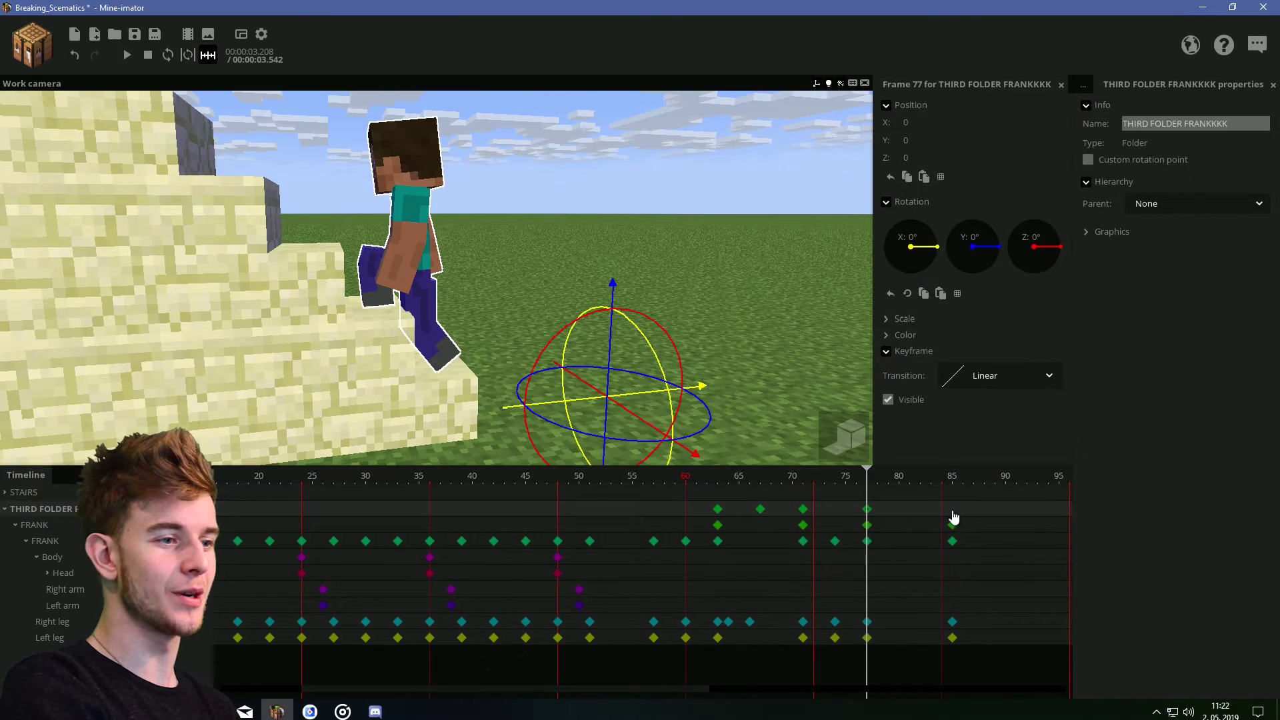
{"action": "left_click", "coordinate": [953, 511]}
{"action": "left_click", "coordinate": [910, 516]}
{"action": "right_click_drag", "start_coordinate": [833, 410], "coordinate": [794, 424]}
{"action": "left_click", "coordinate": [844, 484]}
{"action": "key", "text": "space"}
{"action": "key", "text": "space"}
{"action": "left_click", "coordinate": [868, 513]}
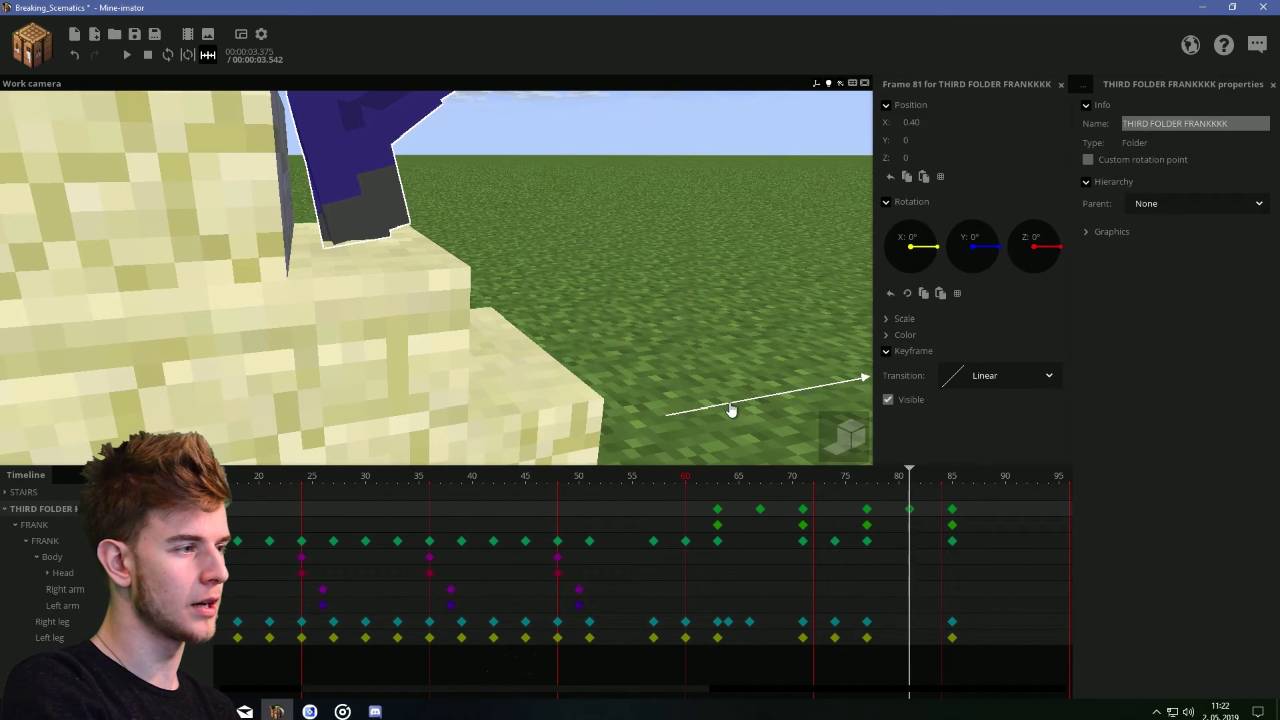
{"action": "left_click_drag", "start_coordinate": [731, 412], "coordinate": [739, 409]}
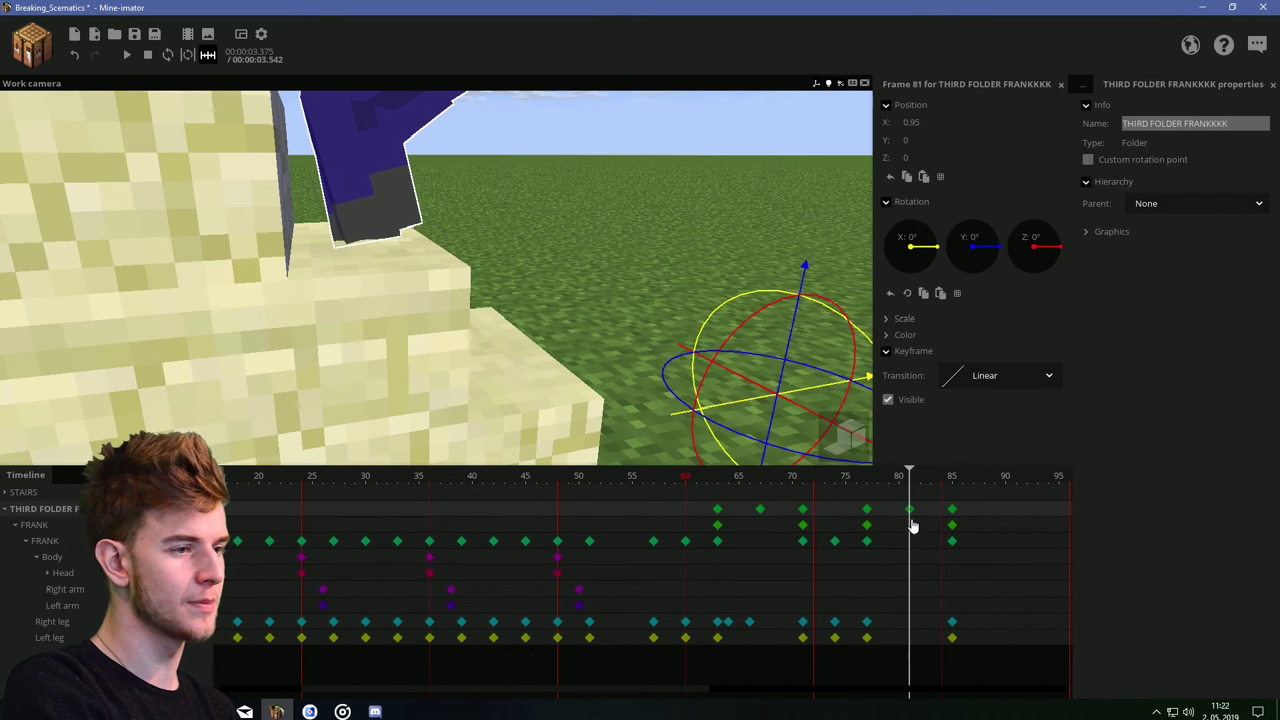
- Apply an eased transition to THIRD FOLDER FRANKKKK's keyframes at frames 77 and 81 together
{"action": "left_click", "coordinate": [868, 511], "text": "shift"}
{"action": "left_click", "coordinate": [979, 383]}
{"action": "left_click", "coordinate": [958, 492]}
- Save the project and play back the walk and climb from frame 46
{"action": "left_click", "coordinate": [757, 329]}
{"action": "right_click_drag", "start_coordinate": [758, 328], "coordinate": [766, 310]}
{"action": "left_click_drag", "start_coordinate": [909, 473], "coordinate": [732, 475]}
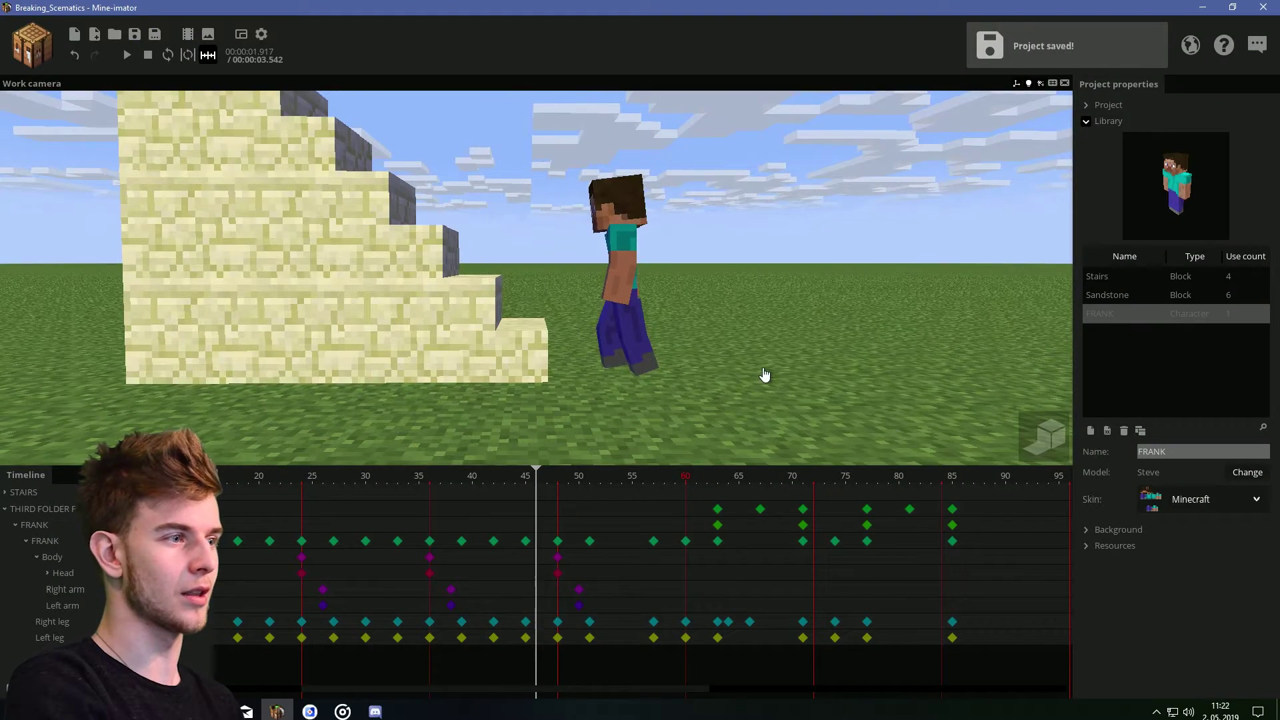
{"action": "right_click_drag", "start_coordinate": [764, 369], "coordinate": [763, 367]}
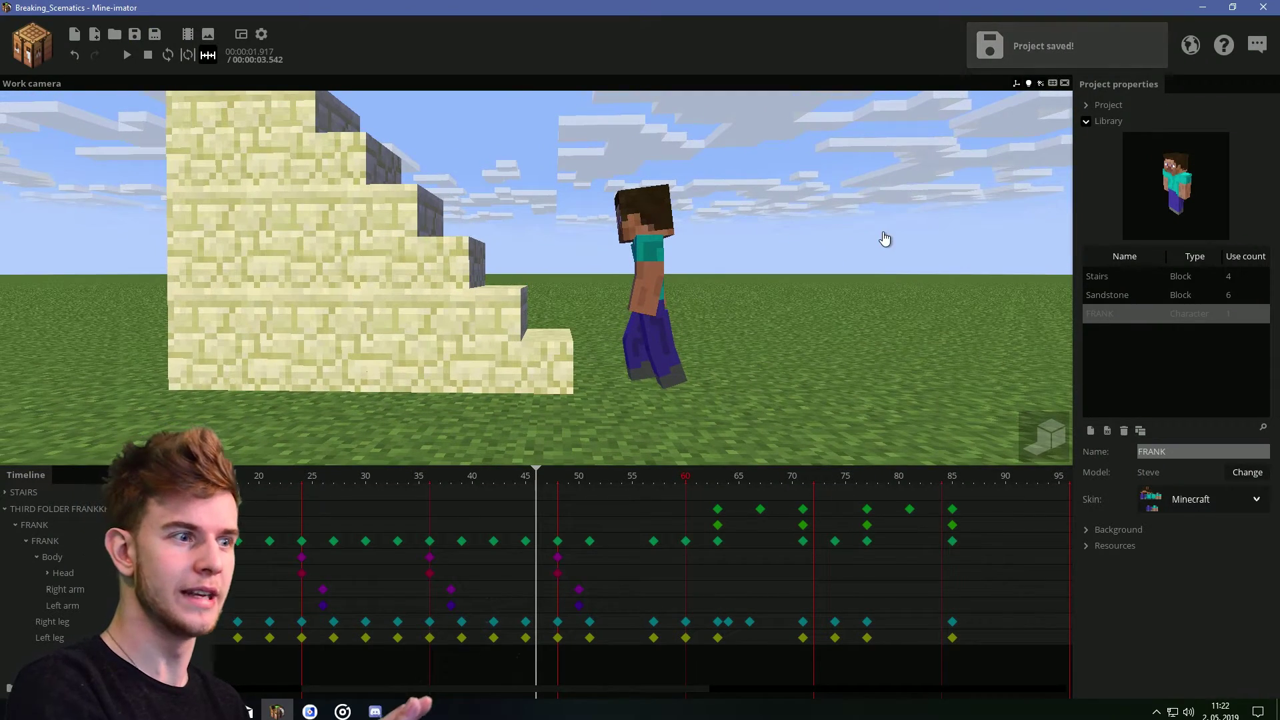
{"action": "key", "text": "space"}
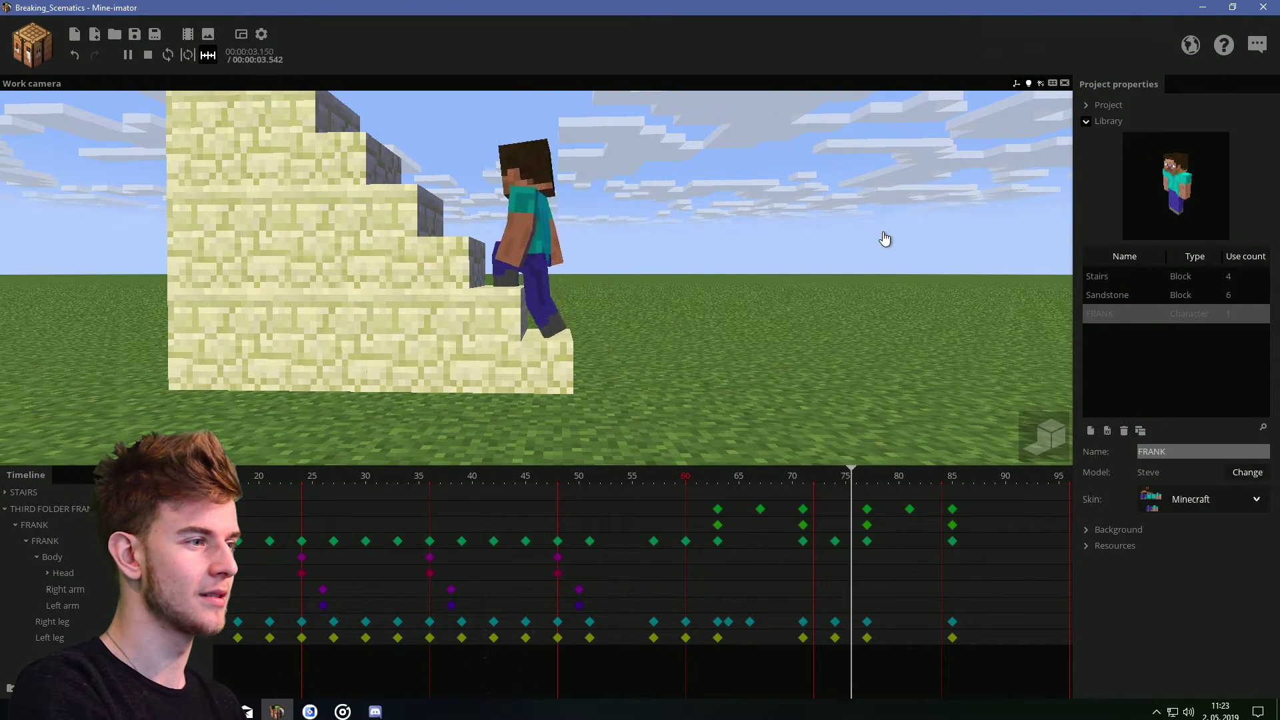
- Key the left leg straight at frame 78 with about 9.13° X rotation, and at frame 81 with about -12.76° X rotation and 80.59° bend
{"action": "left_click", "coordinate": [874, 533]}
{"action": "left_click", "coordinate": [880, 622]}
{"action": "left_click", "coordinate": [879, 637]}
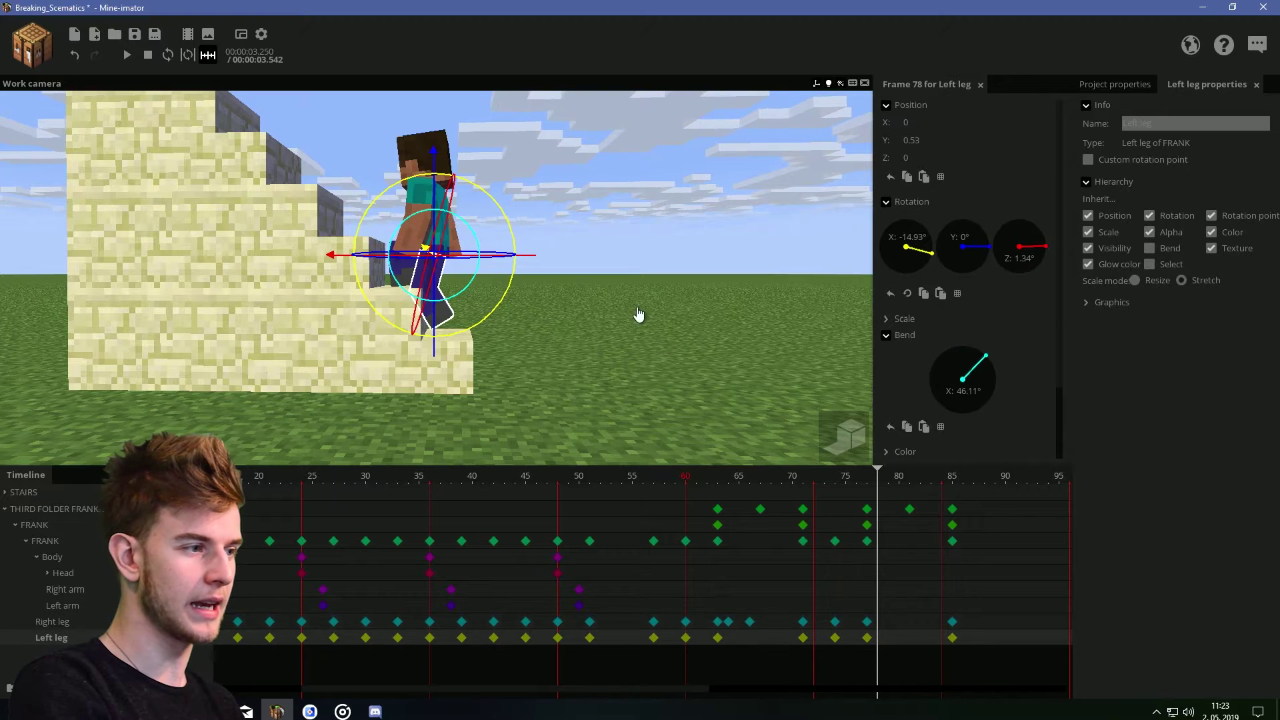
{"action": "right_click_drag", "start_coordinate": [638, 314], "coordinate": [627, 322]}
{"action": "key", "text": "w"}
{"action": "left_click_drag", "start_coordinate": [501, 215], "coordinate": [757, 565]}
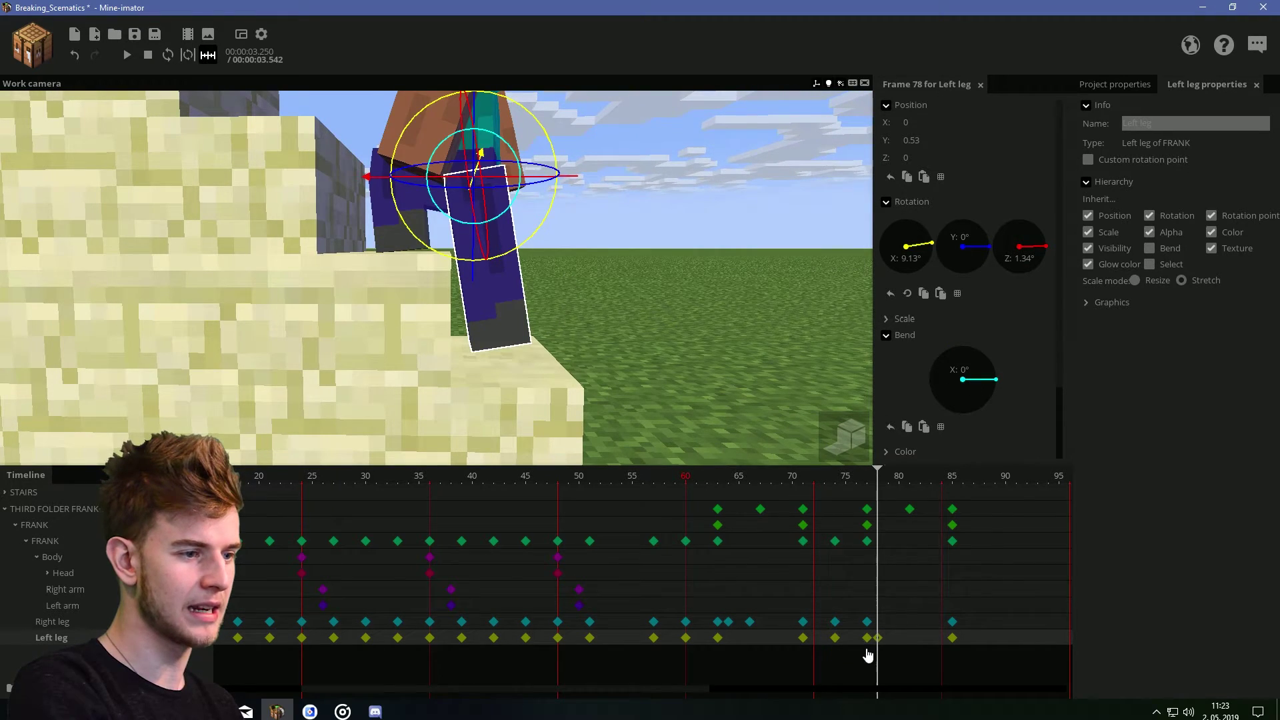
{"action": "double_click", "coordinate": [909, 637]}
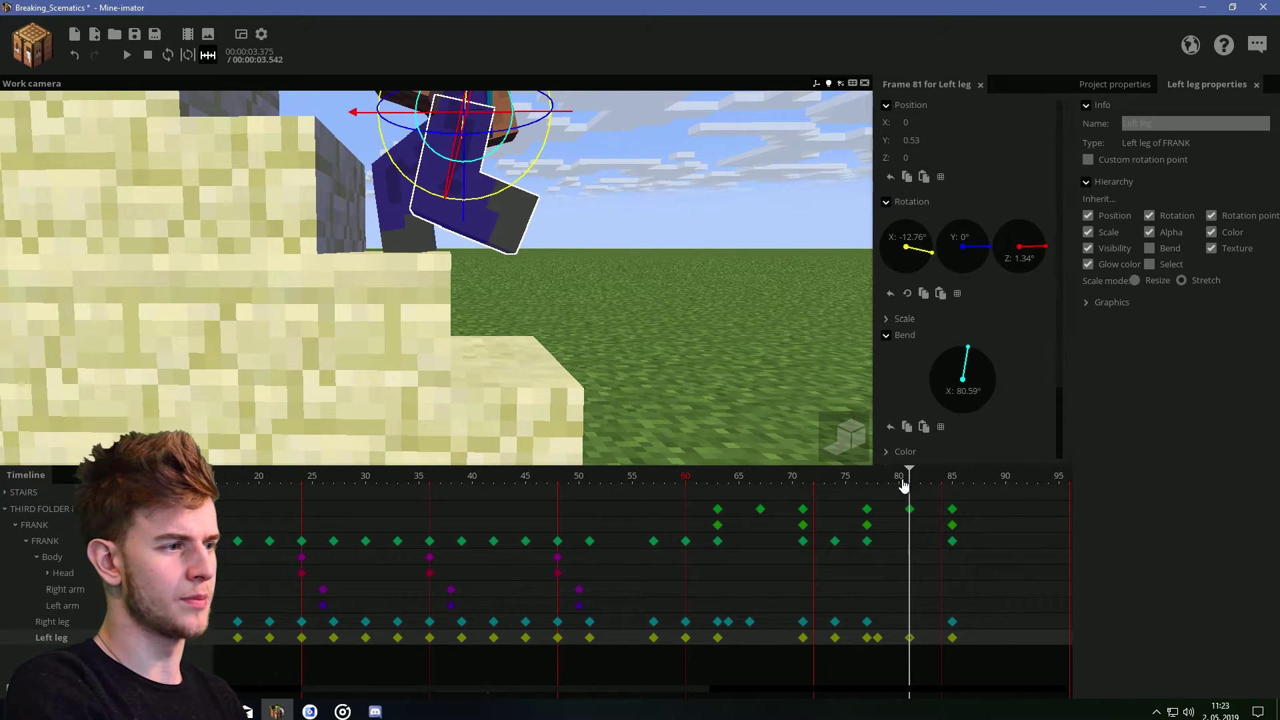
- Save the project
{"action": "left_click", "coordinate": [952, 622]}
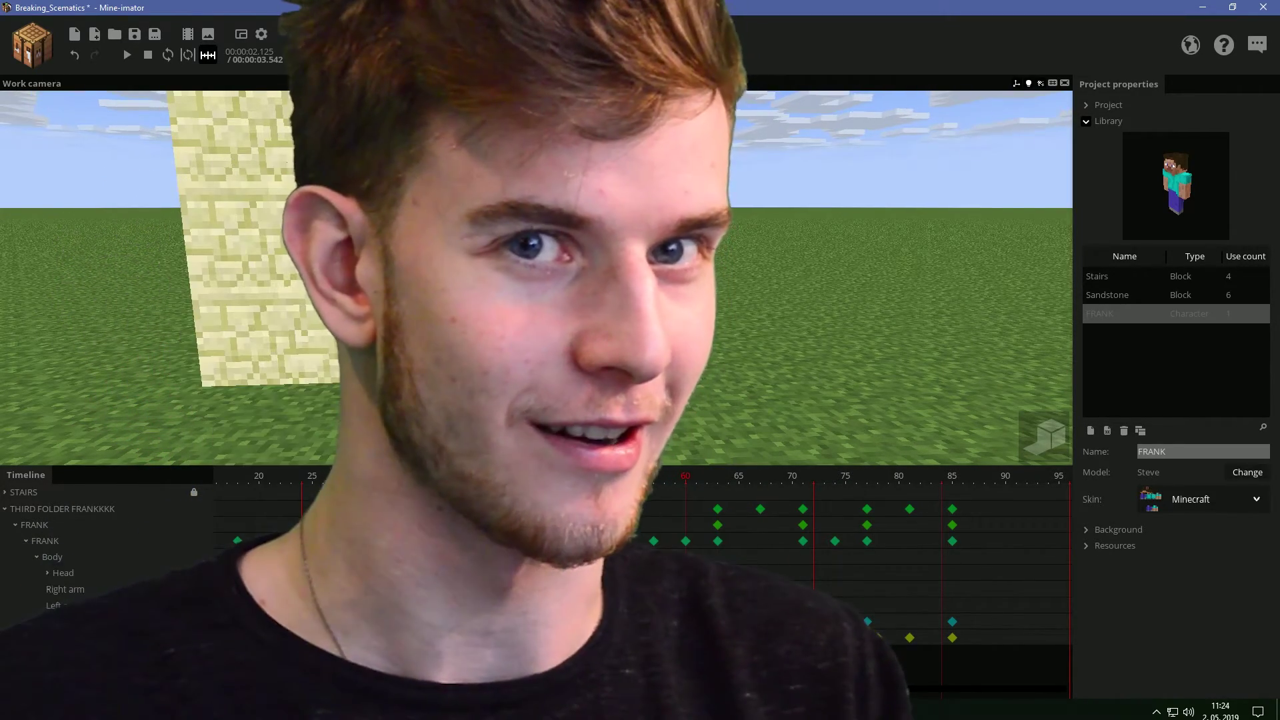
{"action": "key", "text": "ctrl+s"}
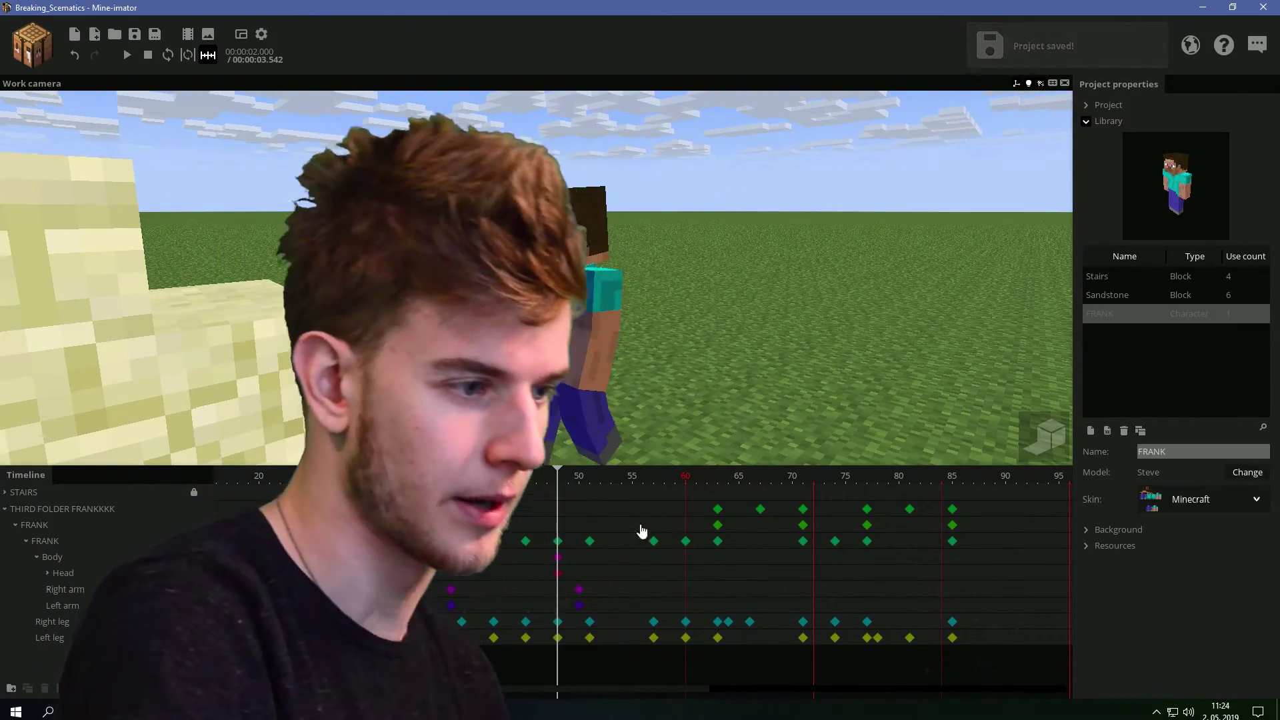
- Key the Body at frame 57 with about 11.45° Y and 3.40° Z rotation and an 8.03° Y bend, and play it back
{"action": "left_click", "coordinate": [660, 559]}
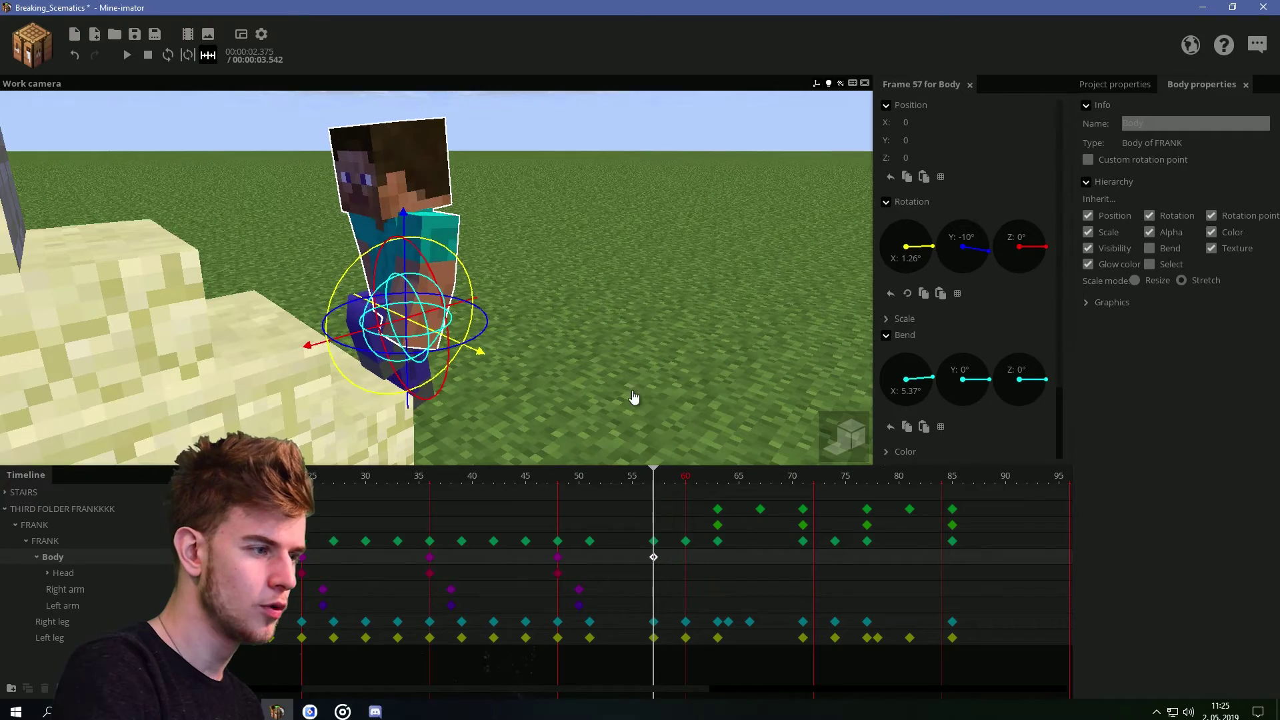
{"action": "left_click_drag", "start_coordinate": [634, 397], "coordinate": [569, 383]}
{"action": "left_click_drag", "start_coordinate": [558, 375], "coordinate": [551, 278]}
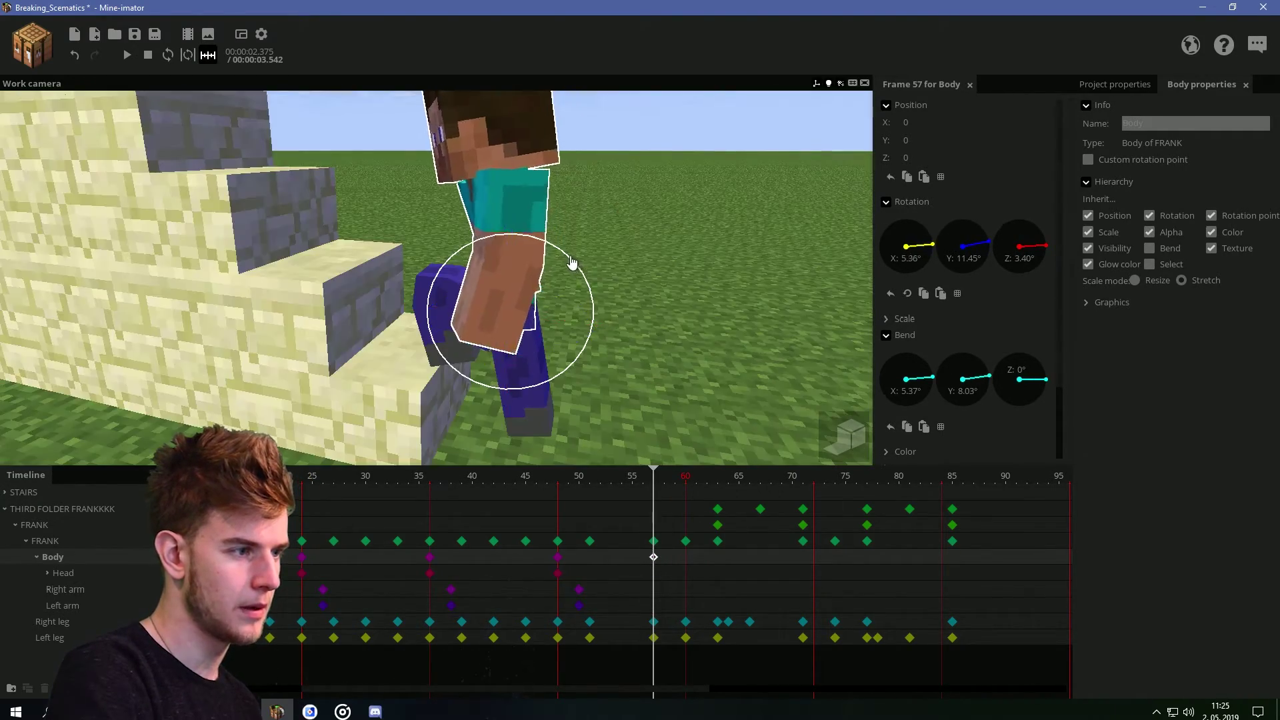
{"action": "left_click_drag", "start_coordinate": [560, 280], "coordinate": [518, 329]}
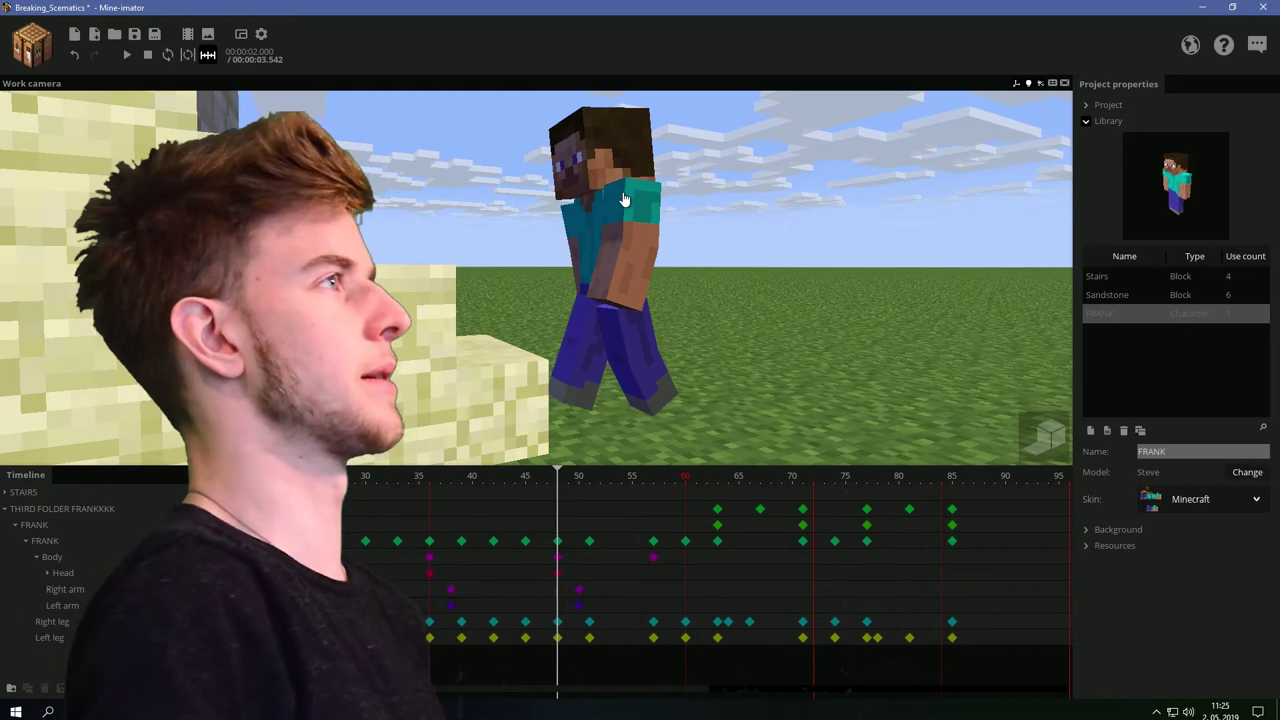
{"action": "key", "text": "space"}
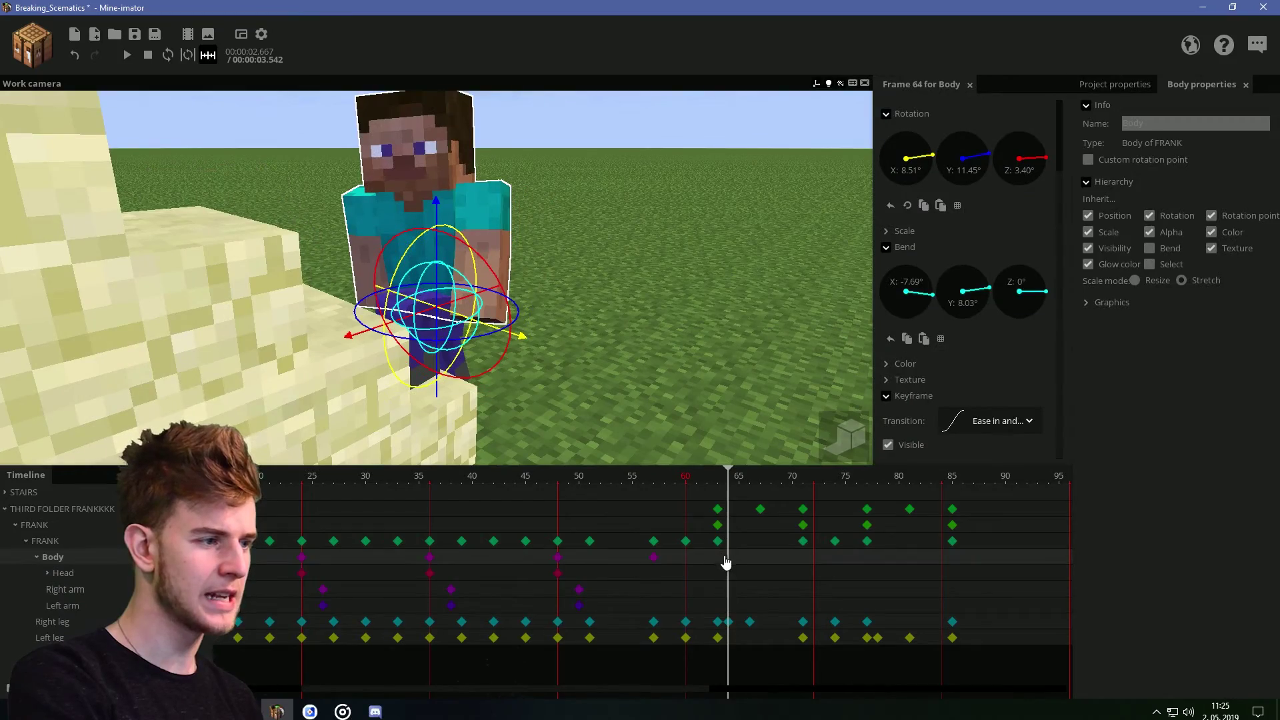
- Key the Body at frame 64 with about 28.98° X, 12.43° Y and 7.15° Z rotation, plus a bend of about 10.33° Y and -12.81° Z
{"action": "left_click", "coordinate": [725, 559]}
{"action": "left_click_drag", "start_coordinate": [657, 427], "coordinate": [469, 271]}
{"action": "left_click_drag", "start_coordinate": [547, 280], "coordinate": [720, 347]}
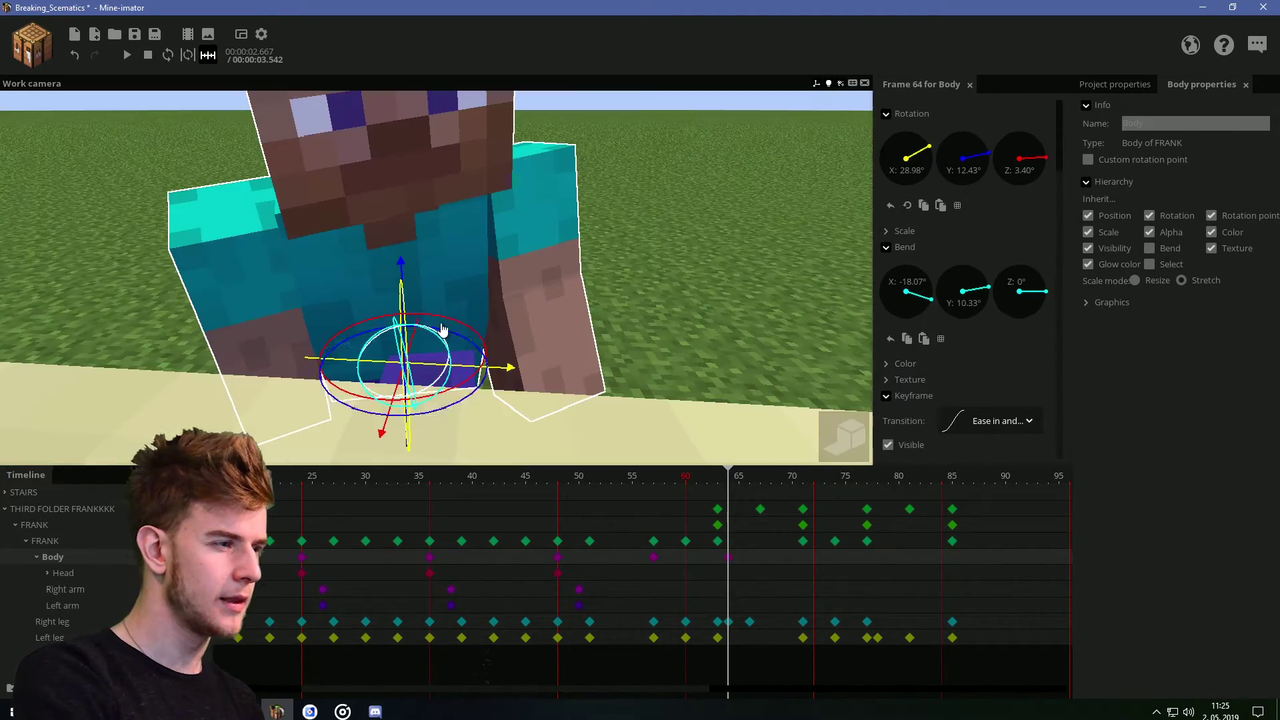
{"action": "left_click_drag", "start_coordinate": [463, 305], "coordinate": [444, 250]}
{"action": "left_click_drag", "start_coordinate": [425, 321], "coordinate": [440, 333]}
{"action": "left_click_drag", "start_coordinate": [495, 304], "coordinate": [467, 333]}
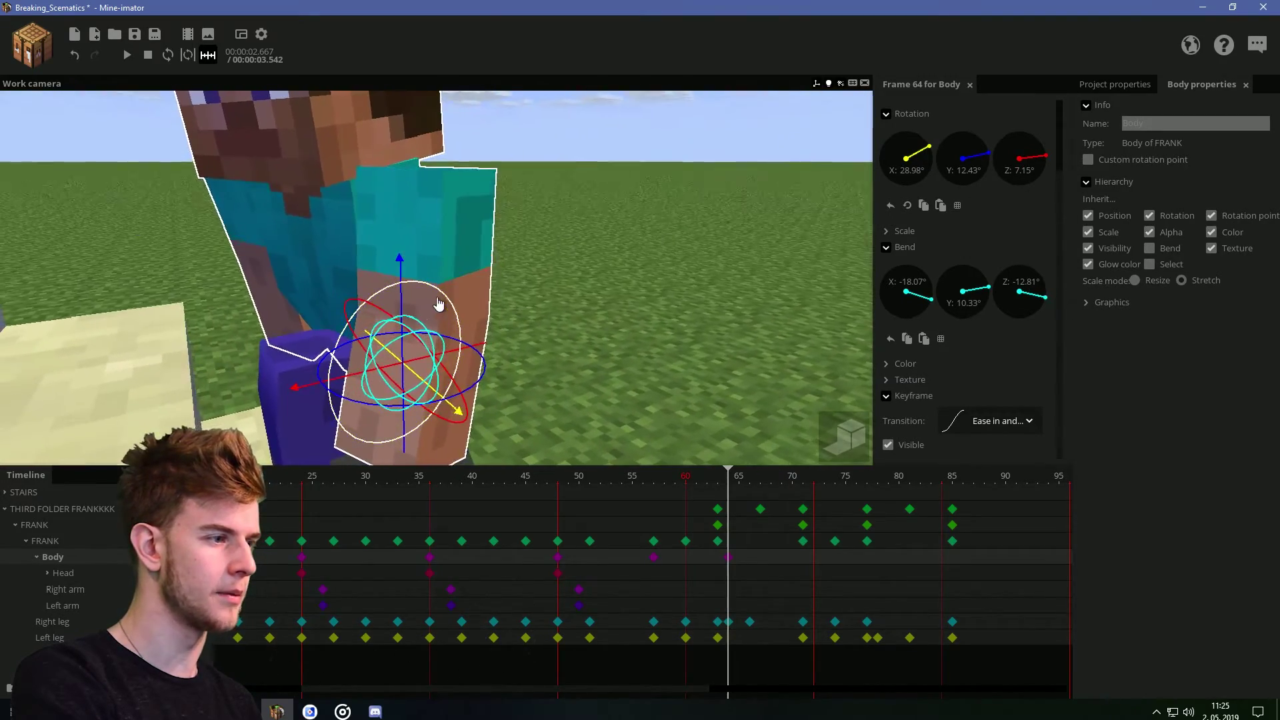
{"action": "left_click", "coordinate": [570, 303]}
{"action": "scroll", "coordinate": [572, 327], "scroll_direction": "down", "scroll_amount": 5}
- Key the Body at frame 71 and reset its rotation and bend values to 0°
{"action": "left_click_drag", "start_coordinate": [725, 484], "coordinate": [806, 487]}
{"action": "left_click", "coordinate": [804, 571]}
{"action": "left_click", "coordinate": [797, 555]}
{"action": "right_click", "coordinate": [1017, 394]}
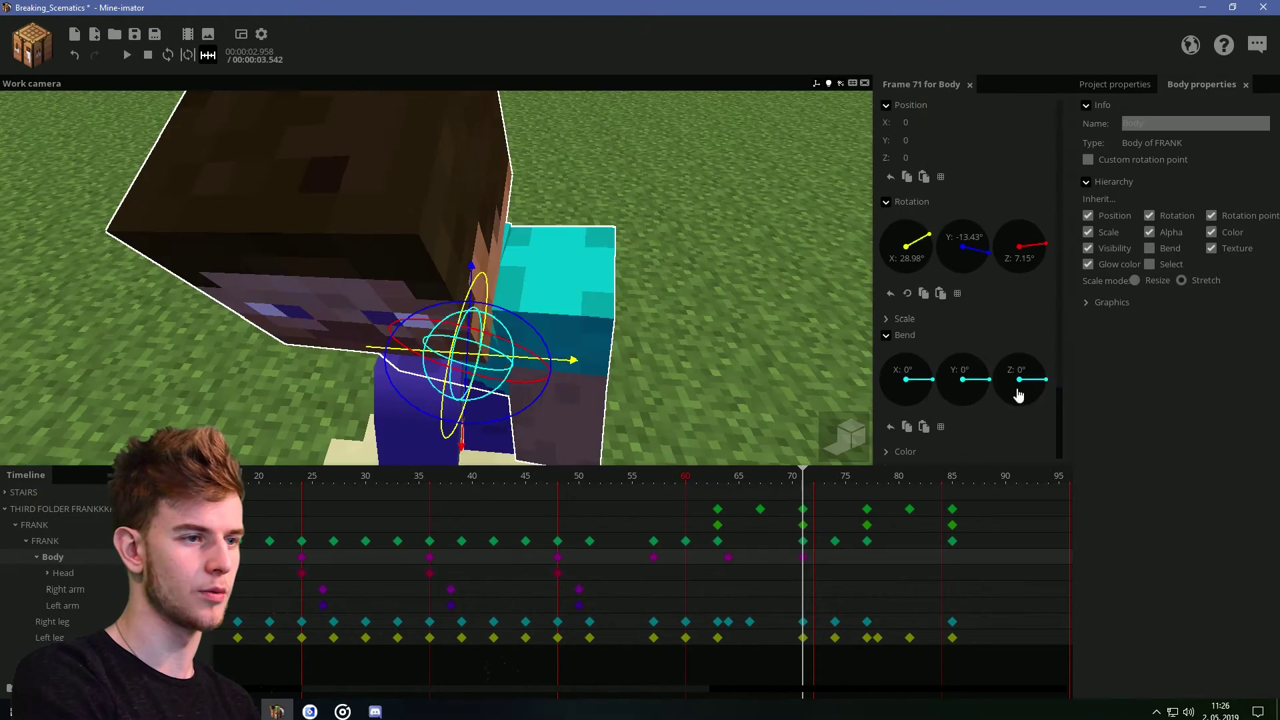
{"action": "right_click", "coordinate": [1019, 252]}
{"action": "right_click", "coordinate": [962, 251]}
{"action": "right_click", "coordinate": [899, 256]}
- Rotate the Body at frame 71 to about -14.43° Y and -3.72° Z, and move its frame 64 keyframe to frame 63
{"action": "mouse_move", "coordinate": [506, 419]}
{"action": "left_mouse_down"}
{"action": "mouse_move", "coordinate": [495, 428]}
{"action": "mouse_move", "coordinate": [490, 416]}
{"action": "left_mouse_up"}
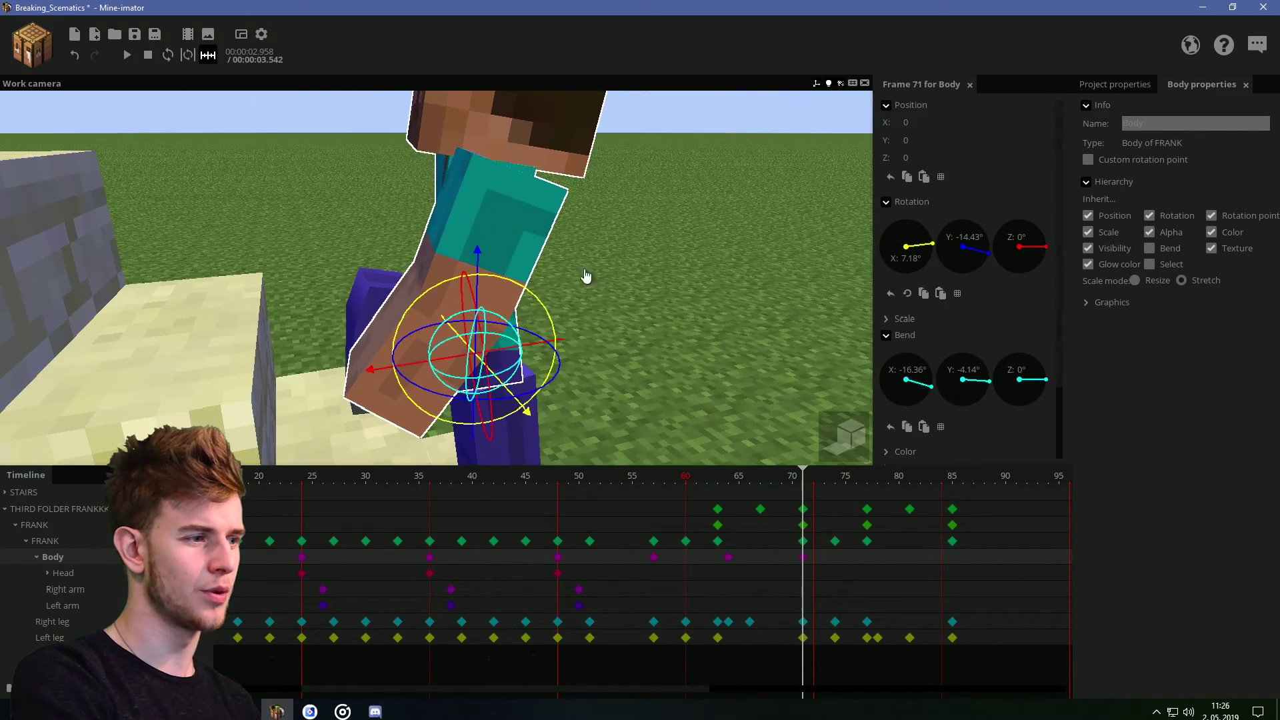
{"action": "left_click_drag", "start_coordinate": [586, 276], "coordinate": [523, 300]}
{"action": "left_click_drag", "start_coordinate": [519, 297], "coordinate": [522, 298]}
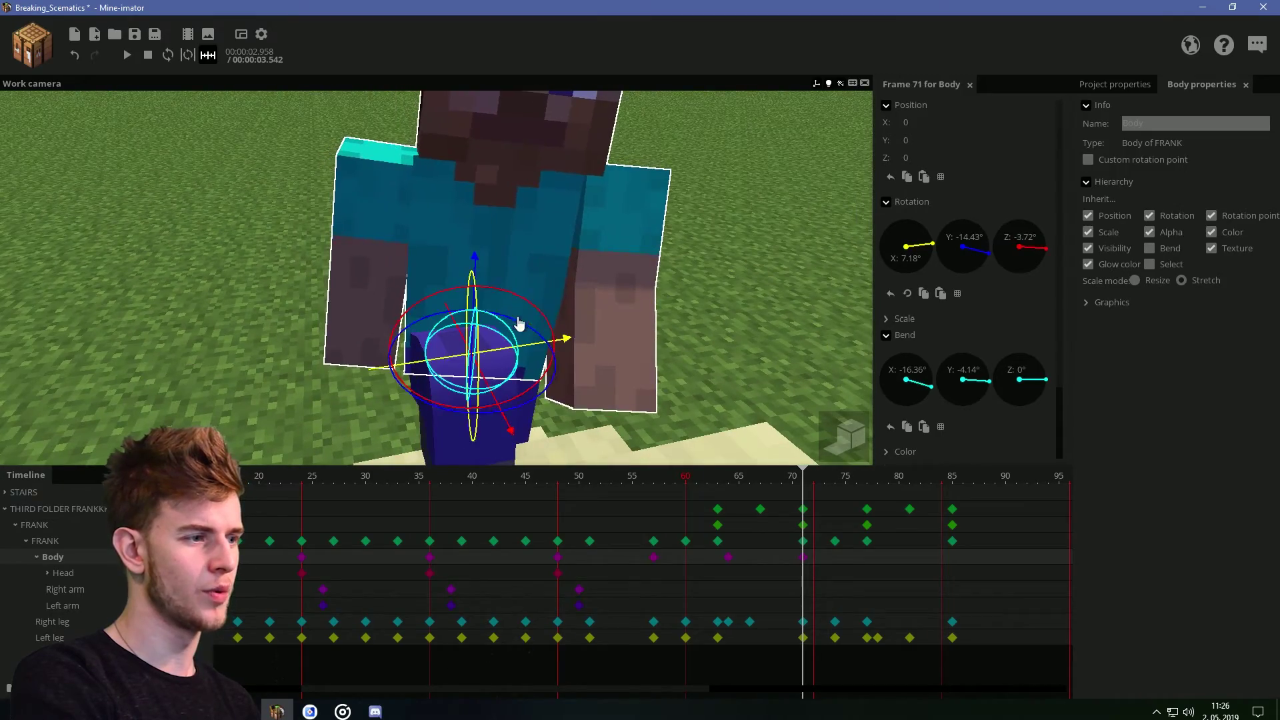
{"action": "left_click_drag", "start_coordinate": [645, 266], "coordinate": [493, 273]}
{"action": "left_click_drag", "start_coordinate": [728, 557], "coordinate": [717, 557]}
- Key the Body at frame 77 with about 5.66° X and -19.33° Y rotation and a bend of about 18.95° X, 4.56° Y and 11.05° Z
{"action": "left_click", "coordinate": [867, 476]}
{"action": "left_click_drag", "start_coordinate": [640, 267], "coordinate": [693, 287]}
{"action": "left_click_drag", "start_coordinate": [694, 360], "coordinate": [747, 301]}
{"action": "left_click_drag", "start_coordinate": [538, 287], "coordinate": [540, 292]}
{"action": "left_click_drag", "start_coordinate": [654, 267], "coordinate": [673, 290]}
{"action": "left_click_drag", "start_coordinate": [539, 286], "coordinate": [547, 292]}
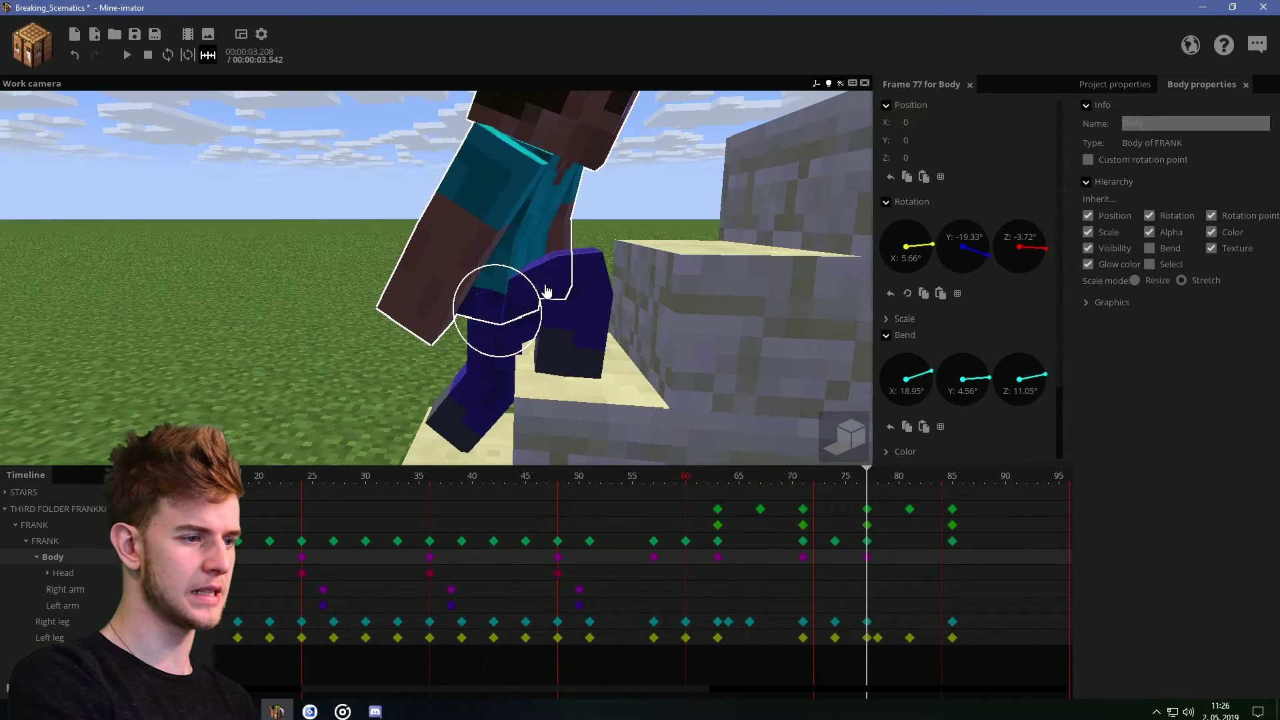
- Re-pose the Body's frame 63 key with about 17.94° X rotation and a 24.38° X bend, and play the animation back
{"action": "left_click", "coordinate": [724, 565]}
{"action": "middle_click_drag", "start_coordinate": [520, 339], "coordinate": [439, 375]}
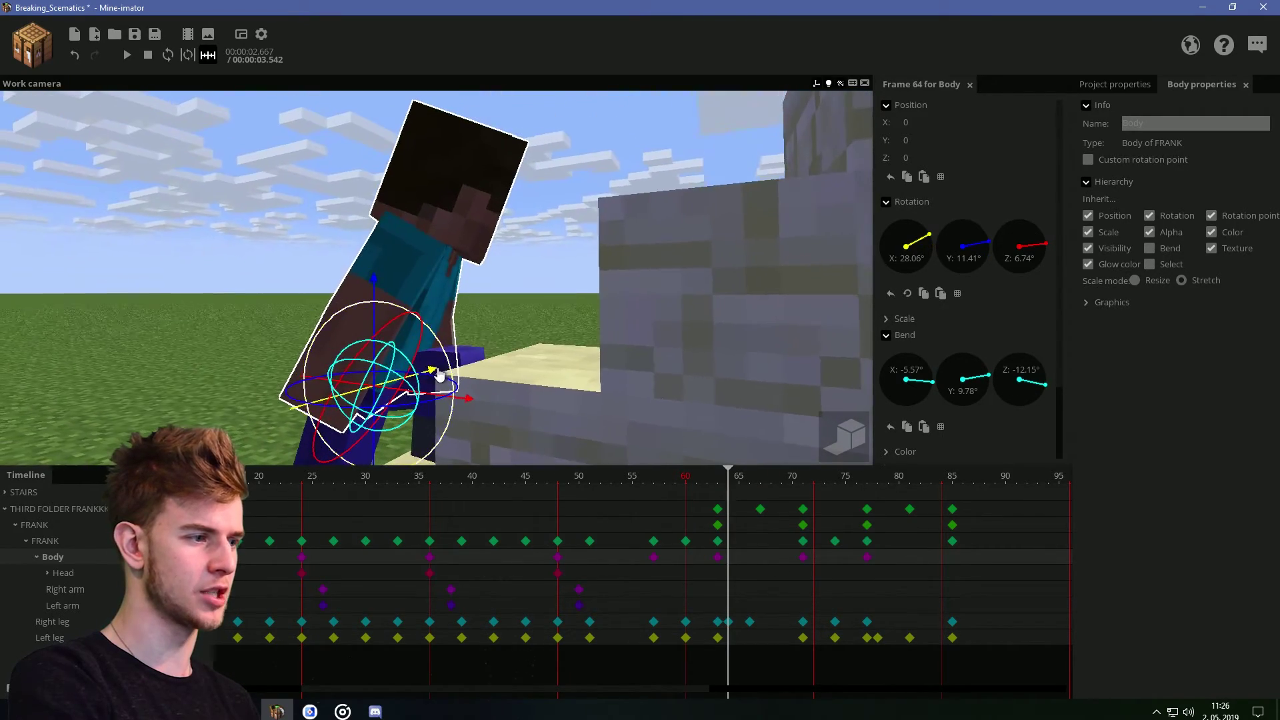
{"action": "left_click_drag", "start_coordinate": [440, 345], "coordinate": [463, 323]}
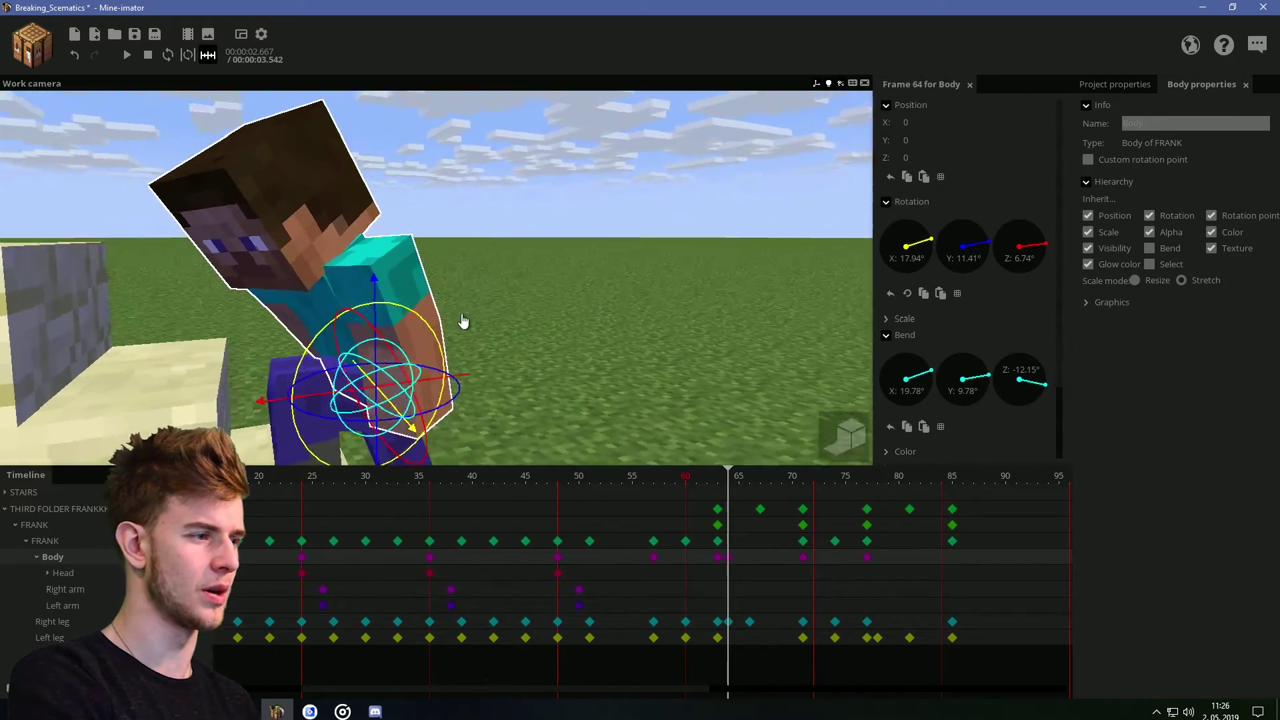
{"action": "left_click_drag", "start_coordinate": [412, 365], "coordinate": [408, 355]}
{"action": "left_click", "coordinate": [515, 326]}
{"action": "right_click_drag", "start_coordinate": [515, 326], "coordinate": [521, 293]}
{"action": "right_click_drag", "start_coordinate": [520, 293], "coordinate": [522, 259]}
{"action": "key", "text": "space"}
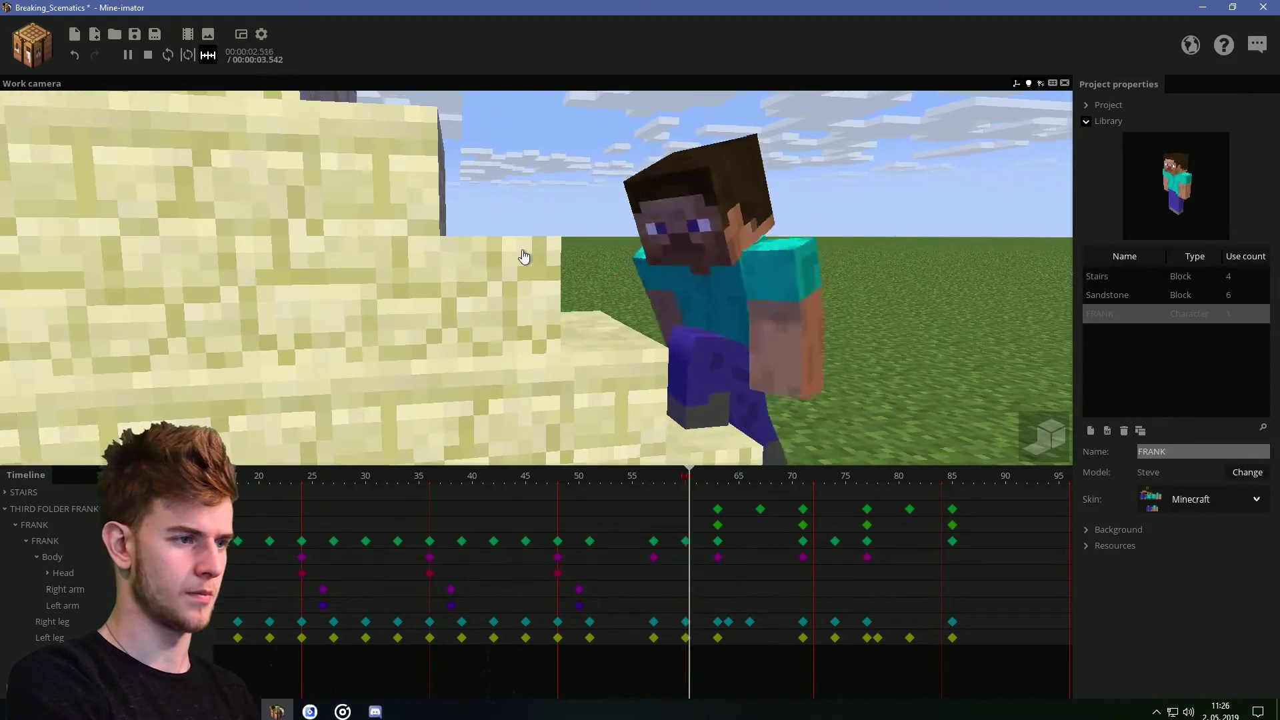
- Key the Body at frame 85 with all rotation and bend axes reset to 0°, and play the climb back
{"action": "left_click_drag", "start_coordinate": [400, 334], "coordinate": [550, 333]}
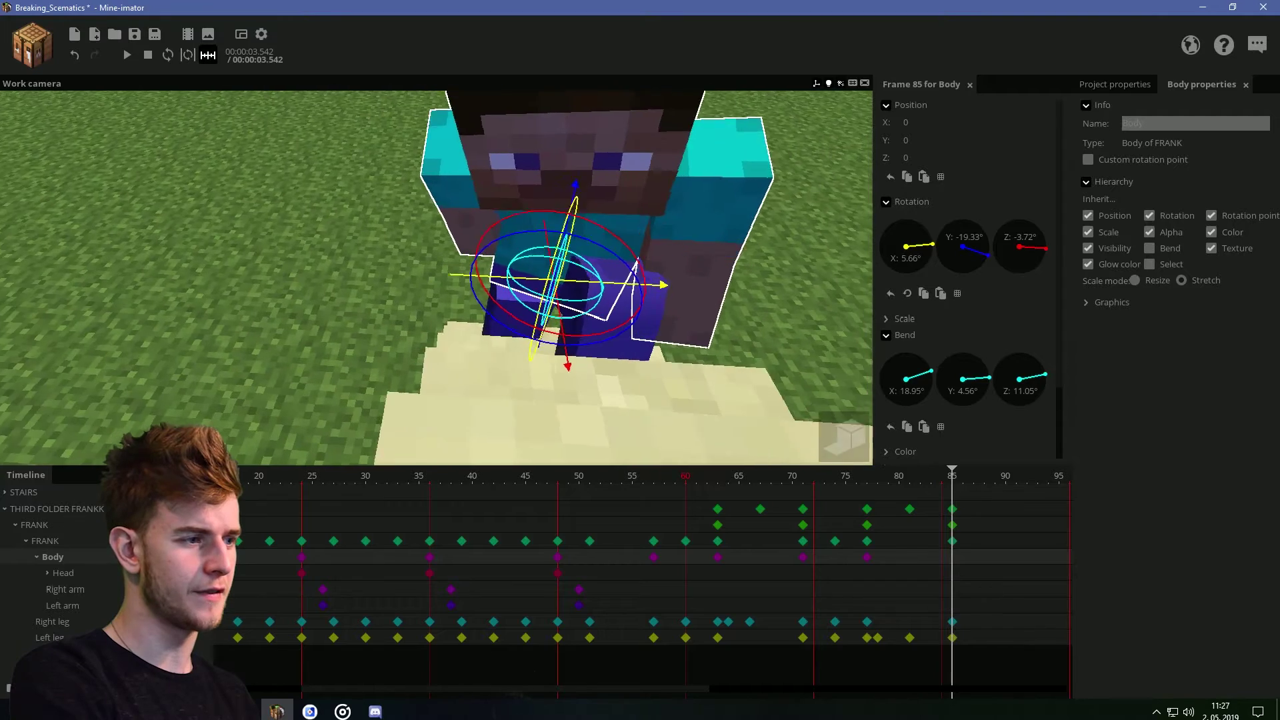
{"action": "right_click", "coordinate": [912, 251]}
{"action": "right_click", "coordinate": [963, 251]}
{"action": "right_click", "coordinate": [1017, 252]}
{"action": "right_click", "coordinate": [1010, 385]}
{"action": "right_click", "coordinate": [964, 388]}
{"action": "right_click", "coordinate": [923, 389]}
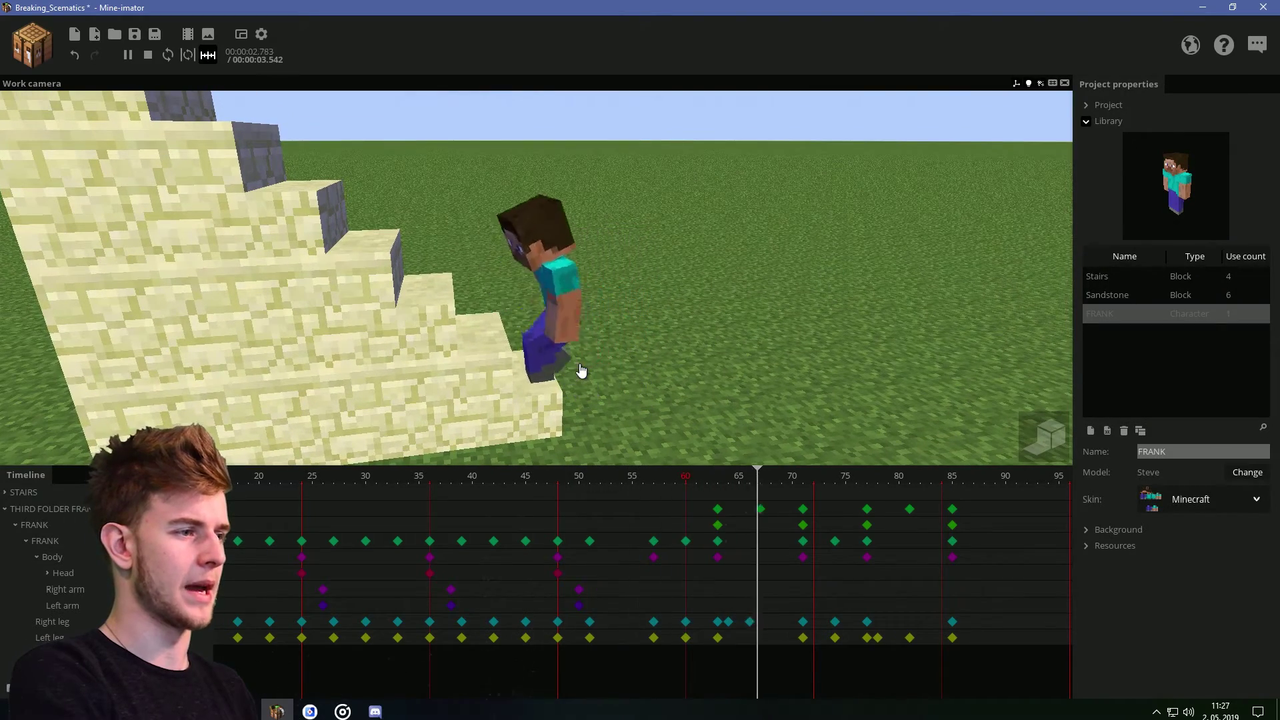
{"action": "key", "text": "space"}
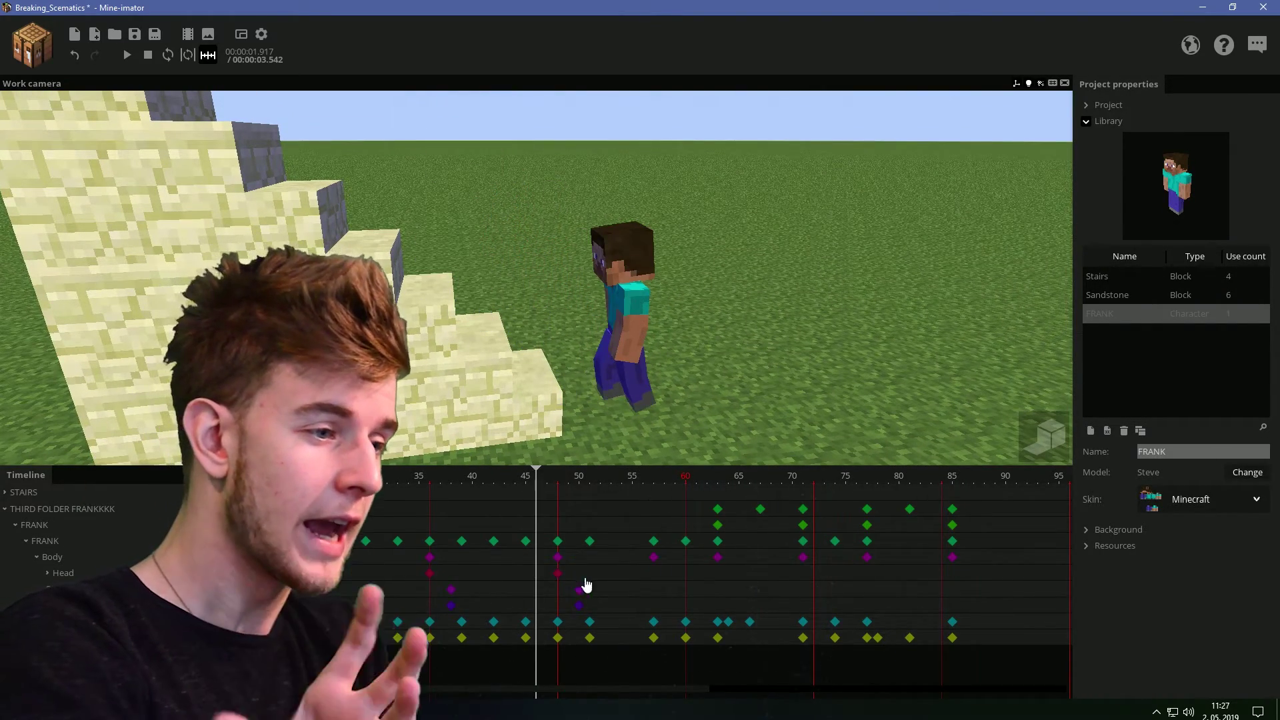
- Key the Head at frame 57 with about -10.99° X and -18.15° Y rotation, and at frame 63 with about -52.92° X and -37.57° Y
{"action": "left_click", "coordinate": [558, 574]}
{"action": "left_click", "coordinate": [653, 579]}
{"action": "mouse_move", "coordinate": [657, 374]}
{"action": "left_mouse_down"}
{"action": "mouse_move", "coordinate": [720, 400]}
{"action": "mouse_move", "coordinate": [730, 427]}
{"action": "left_mouse_up"}
{"action": "left_click_drag", "start_coordinate": [589, 312], "coordinate": [577, 360]}
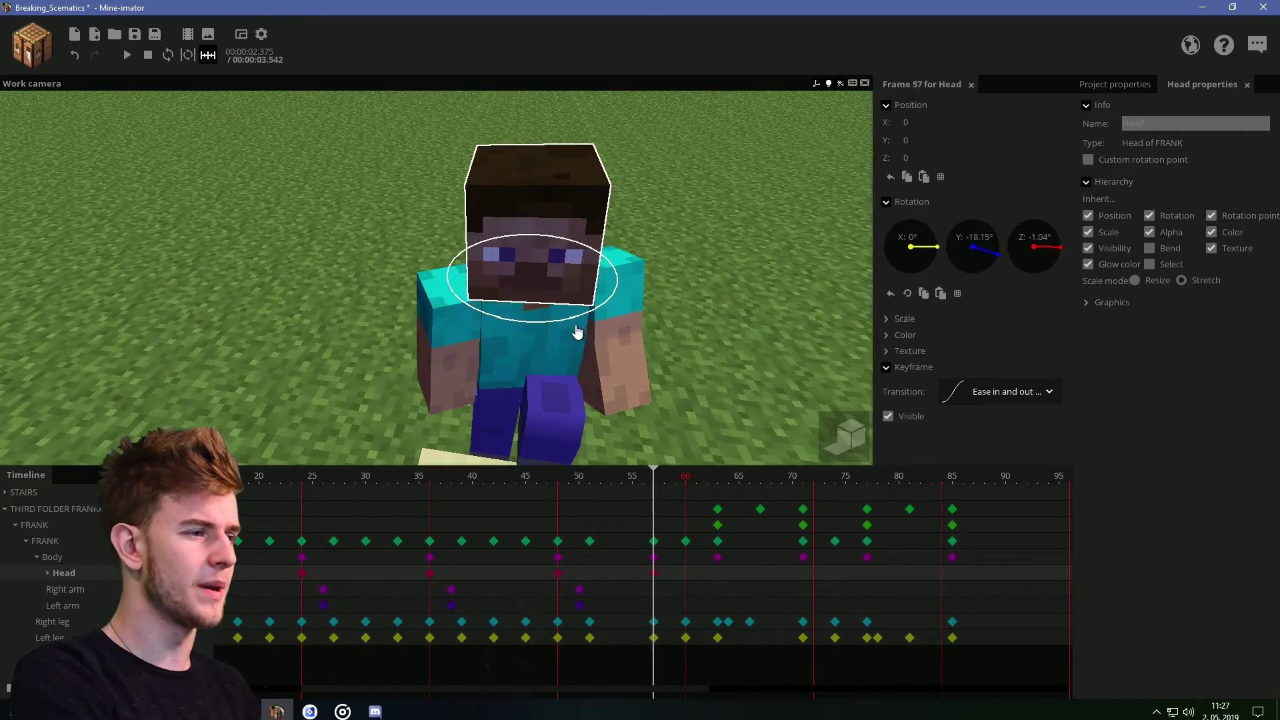
{"action": "left_click_drag", "start_coordinate": [492, 340], "coordinate": [497, 354]}
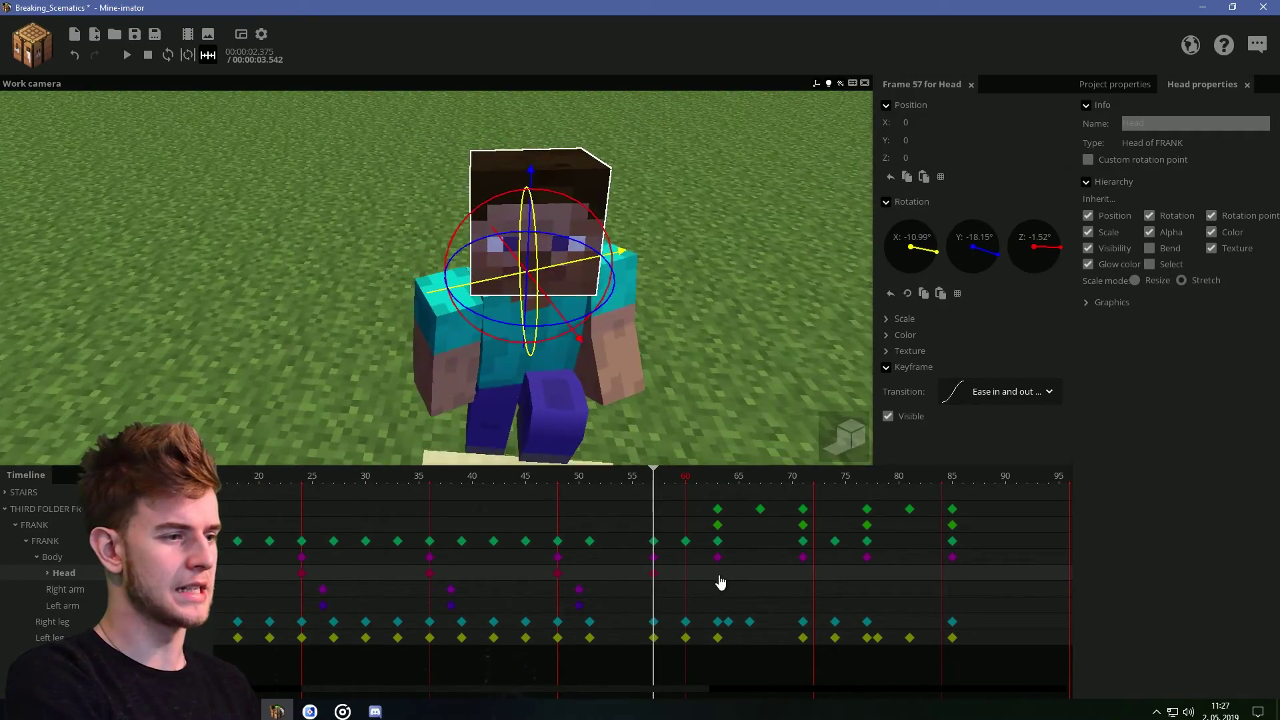
{"action": "left_click", "coordinate": [716, 577]}
{"action": "left_click_drag", "start_coordinate": [600, 406], "coordinate": [444, 425]}
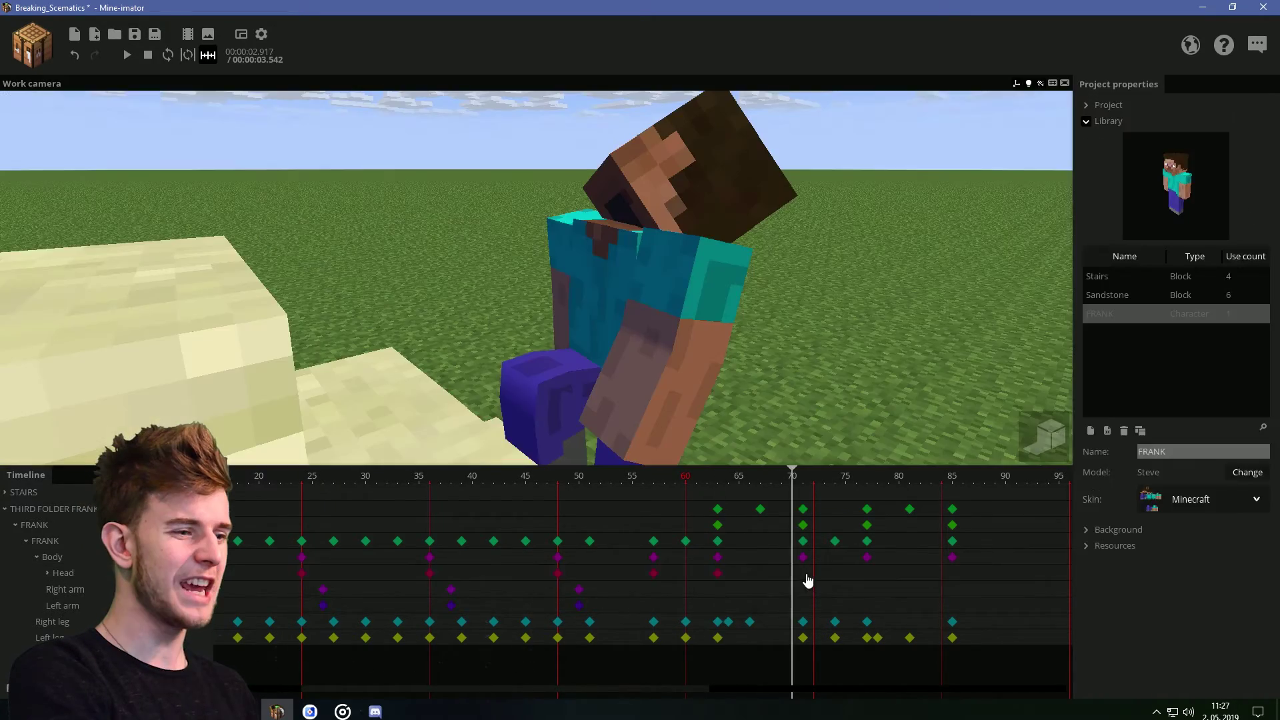
- Key the Head at frame 71 with its rotation reset to 0° on all three axes
{"action": "left_click", "coordinate": [804, 576]}
{"action": "right_click", "coordinate": [900, 258]}
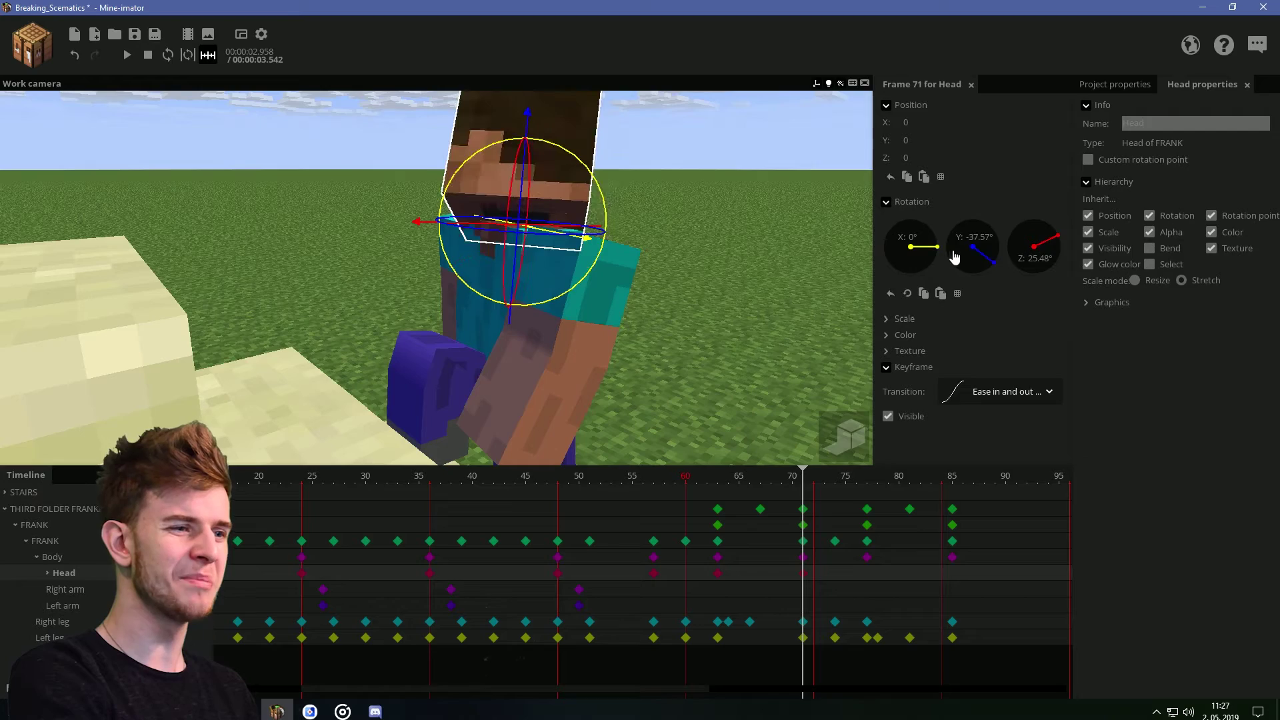
{"action": "right_click", "coordinate": [955, 256]}
{"action": "right_click", "coordinate": [1016, 262]}
- Move the Body and Head keyframes at frame 57 together to frame 54 and play the motion back
{"action": "left_click", "coordinate": [718, 557]}
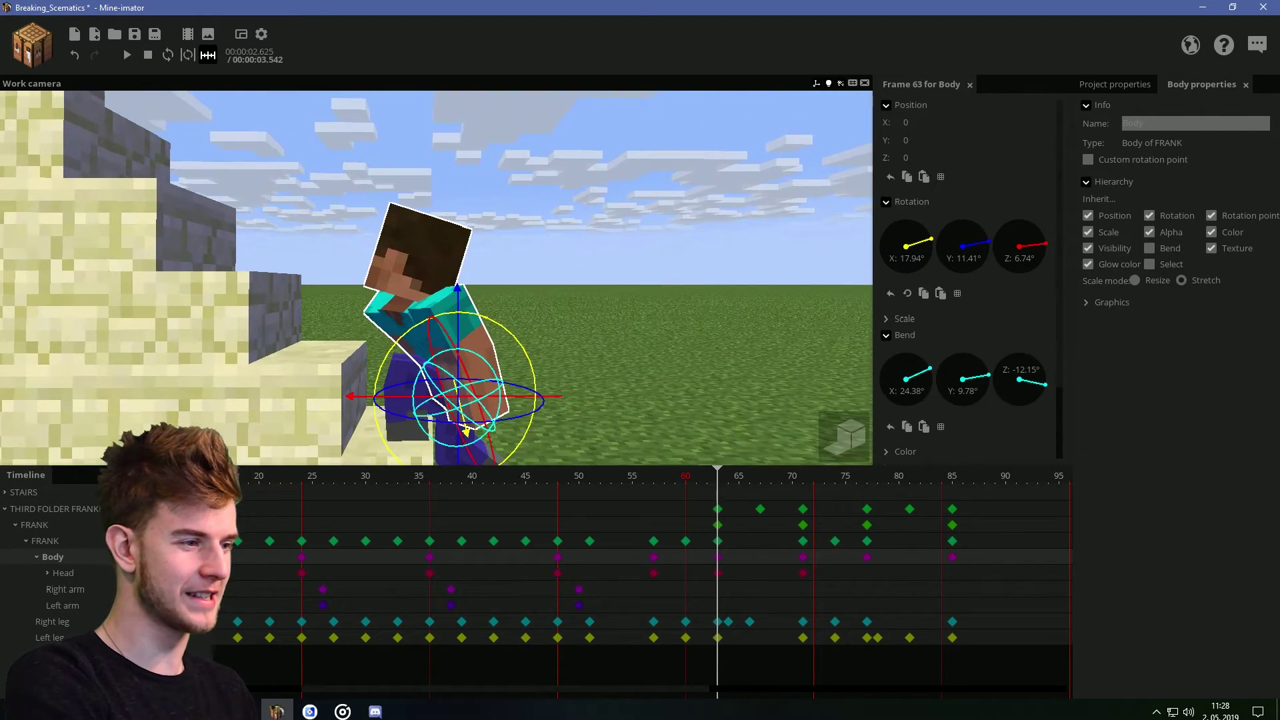
{"action": "left_click", "coordinate": [653, 486]}
{"action": "left_click", "coordinate": [653, 574]}
{"action": "left_click", "coordinate": [654, 557], "text": "shift"}
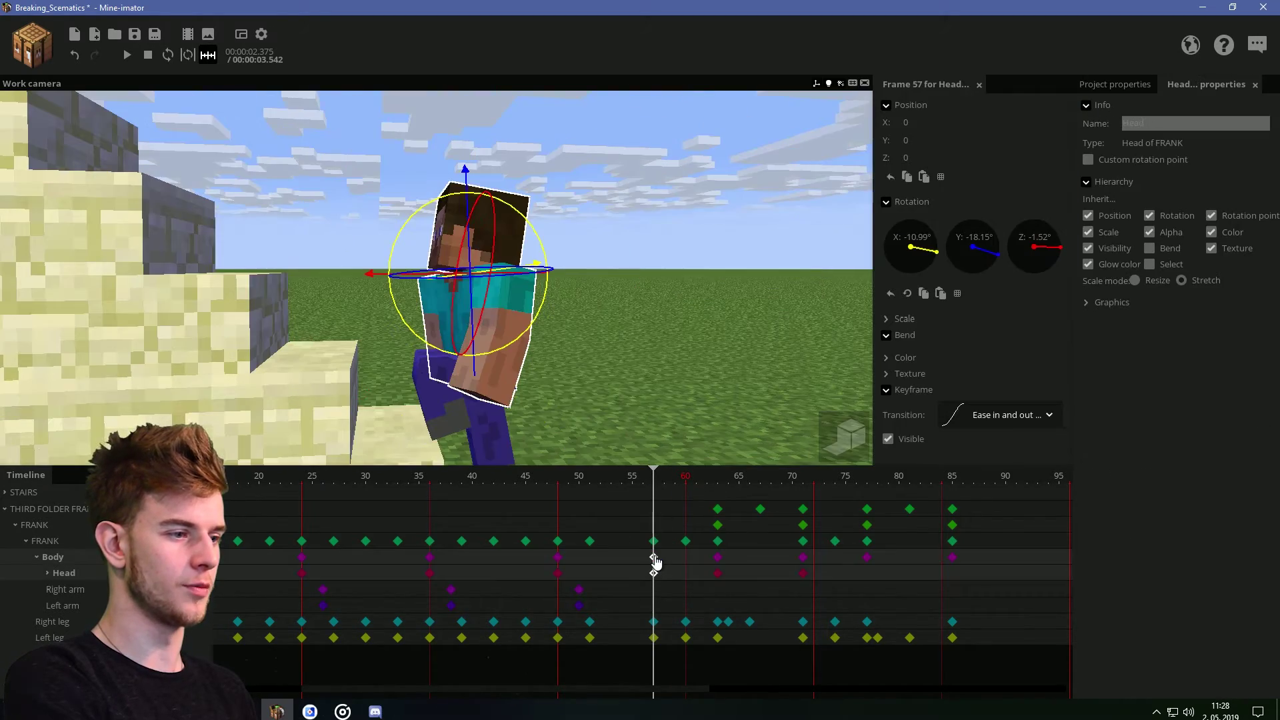
{"action": "left_click", "coordinate": [651, 441]}
{"action": "key", "text": "space"}
{"action": "key", "text": "space"}
- Re-pose the Head at frame 63 with about -38.17° X, -32.28° Y and 17.20° Z rotation
{"action": "left_click", "coordinate": [717, 573]}
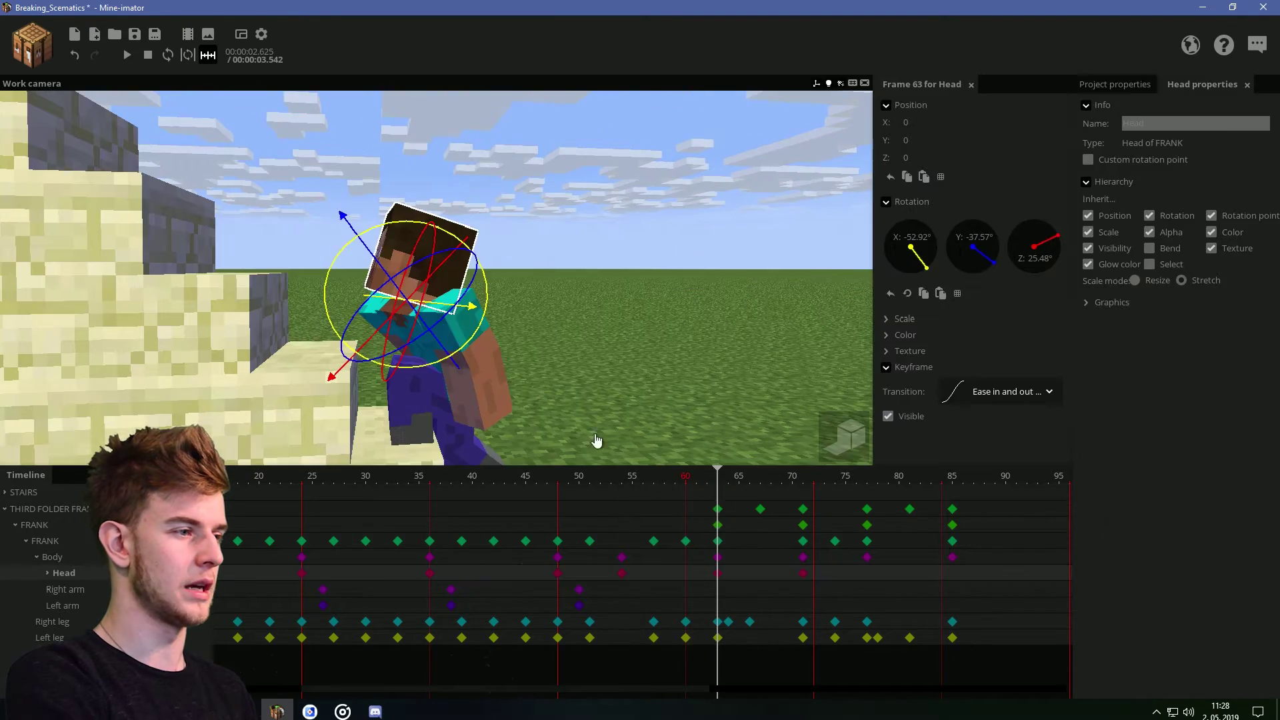
{"action": "left_click_drag", "start_coordinate": [485, 337], "coordinate": [486, 340]}
{"action": "left_click_drag", "start_coordinate": [497, 354], "coordinate": [481, 340]}
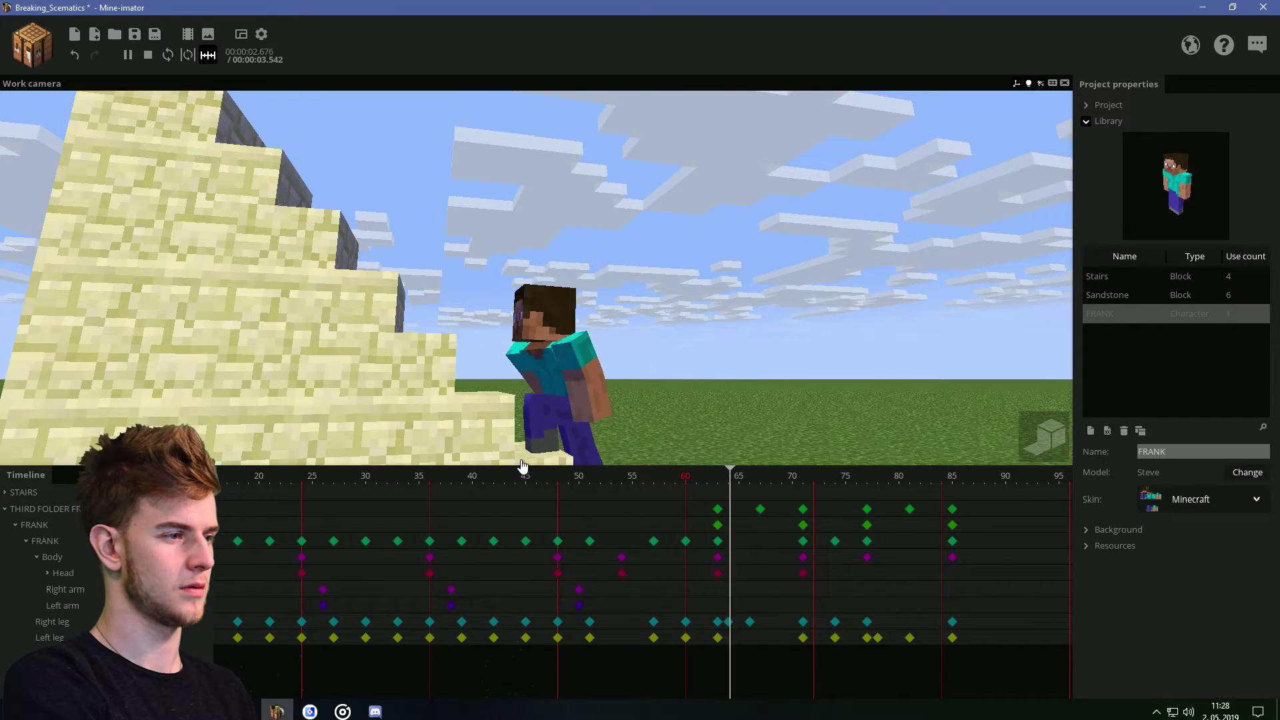
- Play back the climb and examine the Head's pose around frame 77 from both sides
{"action": "key", "text": "space"}
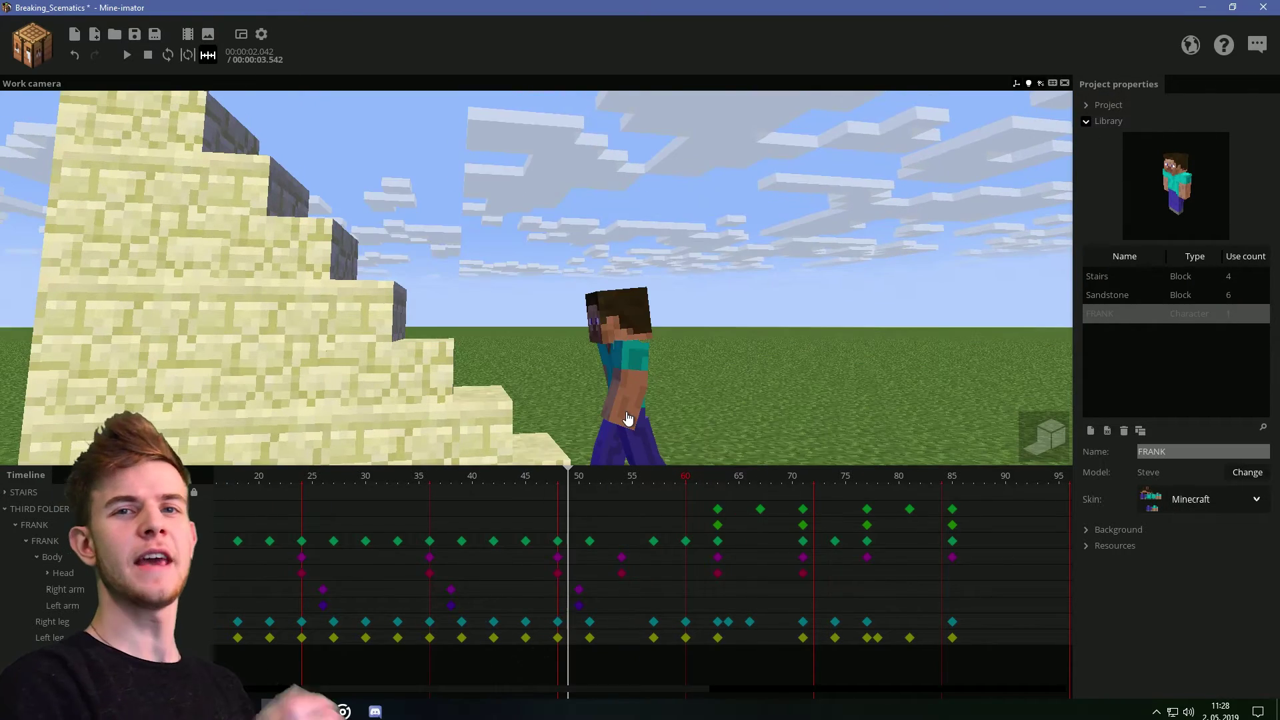
{"action": "key", "text": "space"}
{"action": "key", "text": "space"}
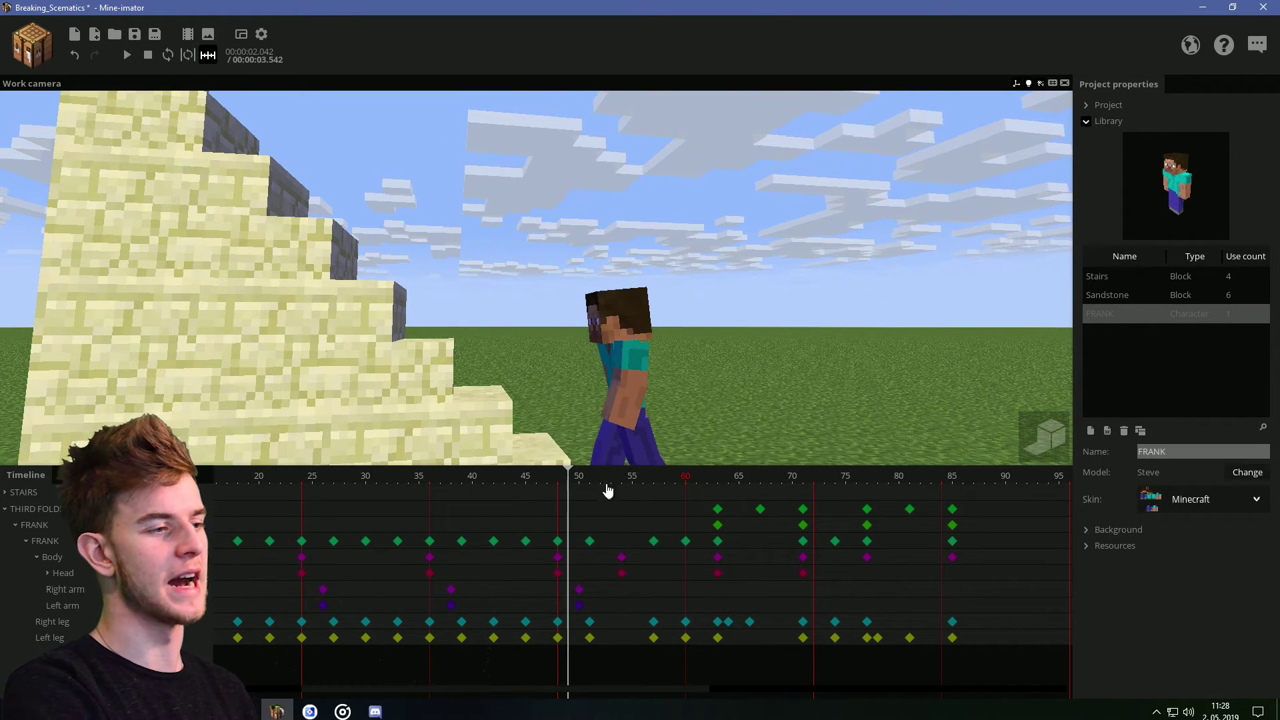
{"action": "key", "text": "space"}
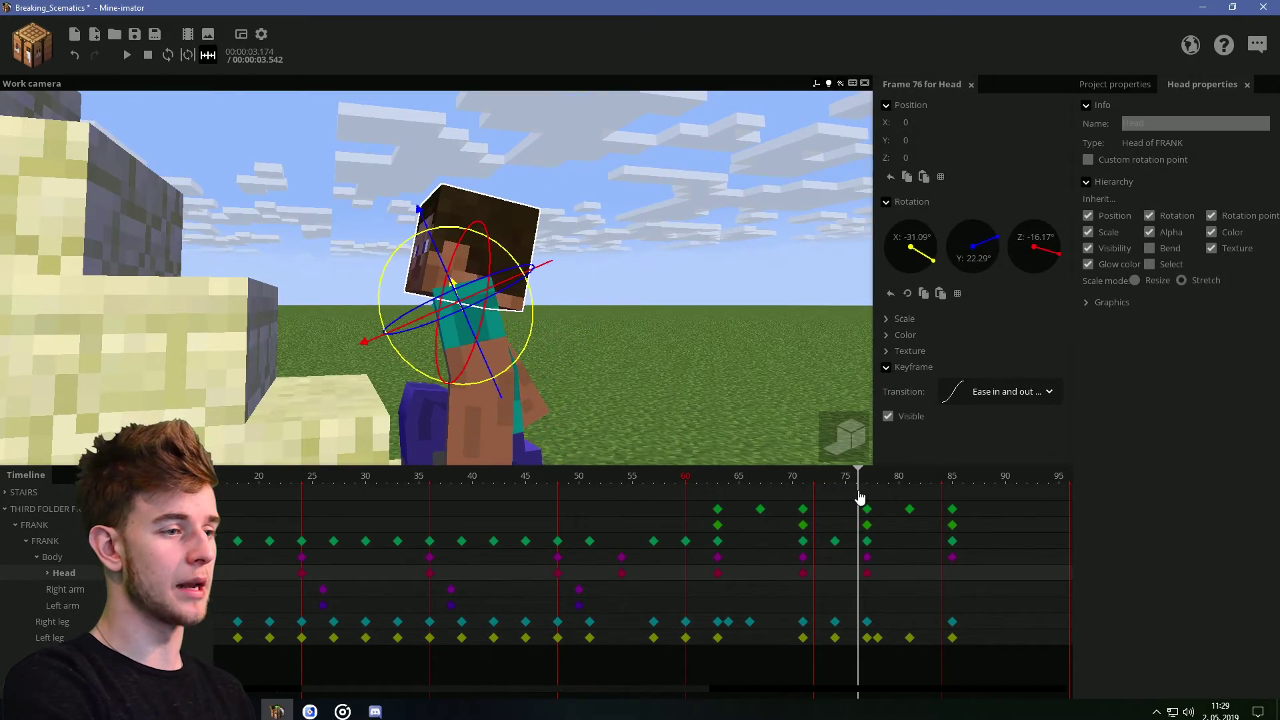
{"action": "left_click_drag", "start_coordinate": [859, 493], "coordinate": [856, 494]}
{"action": "left_click_drag", "start_coordinate": [680, 360], "coordinate": [847, 373]}
{"action": "left_click", "coordinate": [868, 484]}
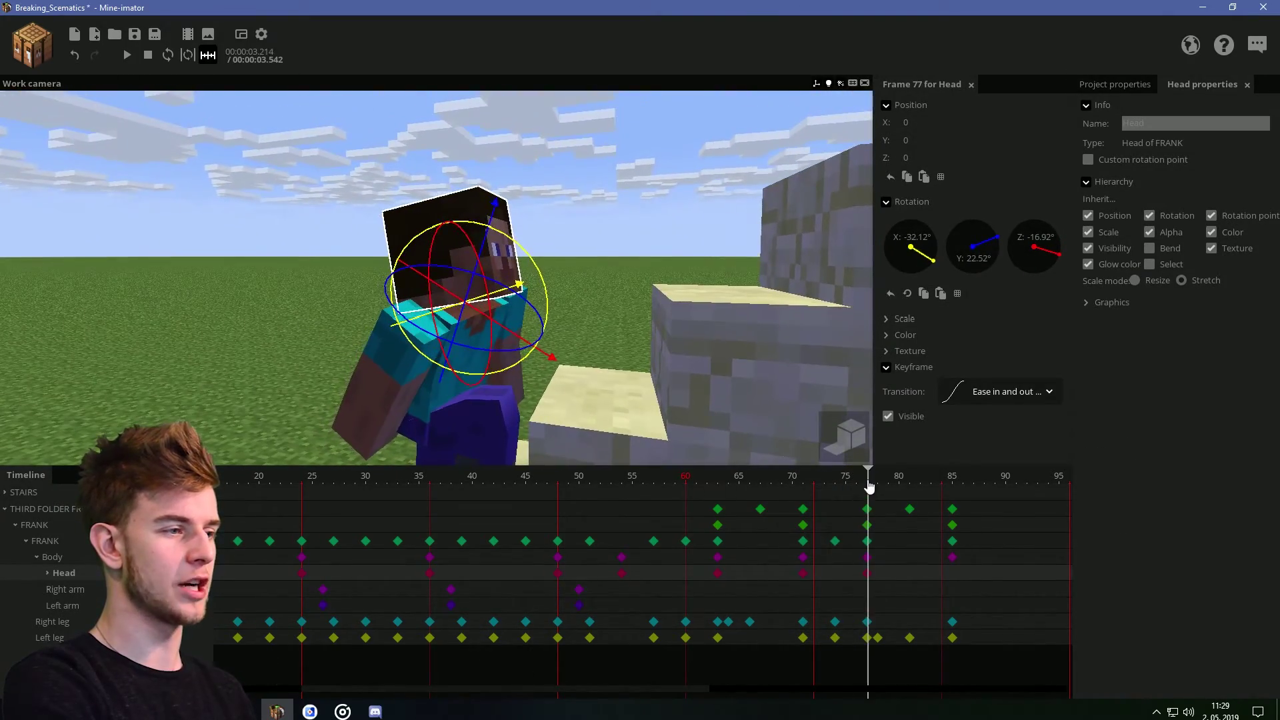
- Adjust the Body's pose at frame 63 and turn the Head there to about -19.28° Y and 6.75° Z rotation
{"action": "left_click", "coordinate": [719, 484]}
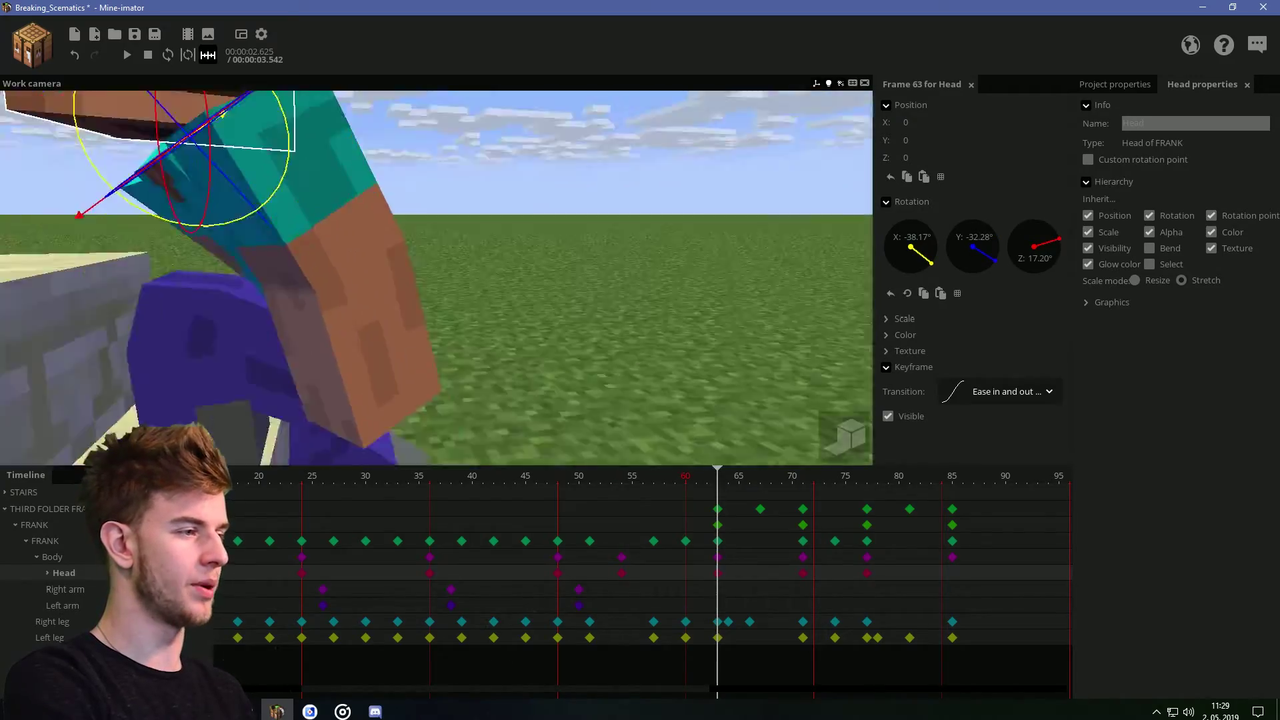
{"action": "right_click_drag", "start_coordinate": [639, 422], "coordinate": [627, 414]}
{"action": "left_click", "coordinate": [718, 557]}
{"action": "left_click_drag", "start_coordinate": [525, 378], "coordinate": [514, 394]}
{"action": "left_click", "coordinate": [718, 573]}
{"action": "left_click_drag", "start_coordinate": [427, 257], "coordinate": [463, 257]}
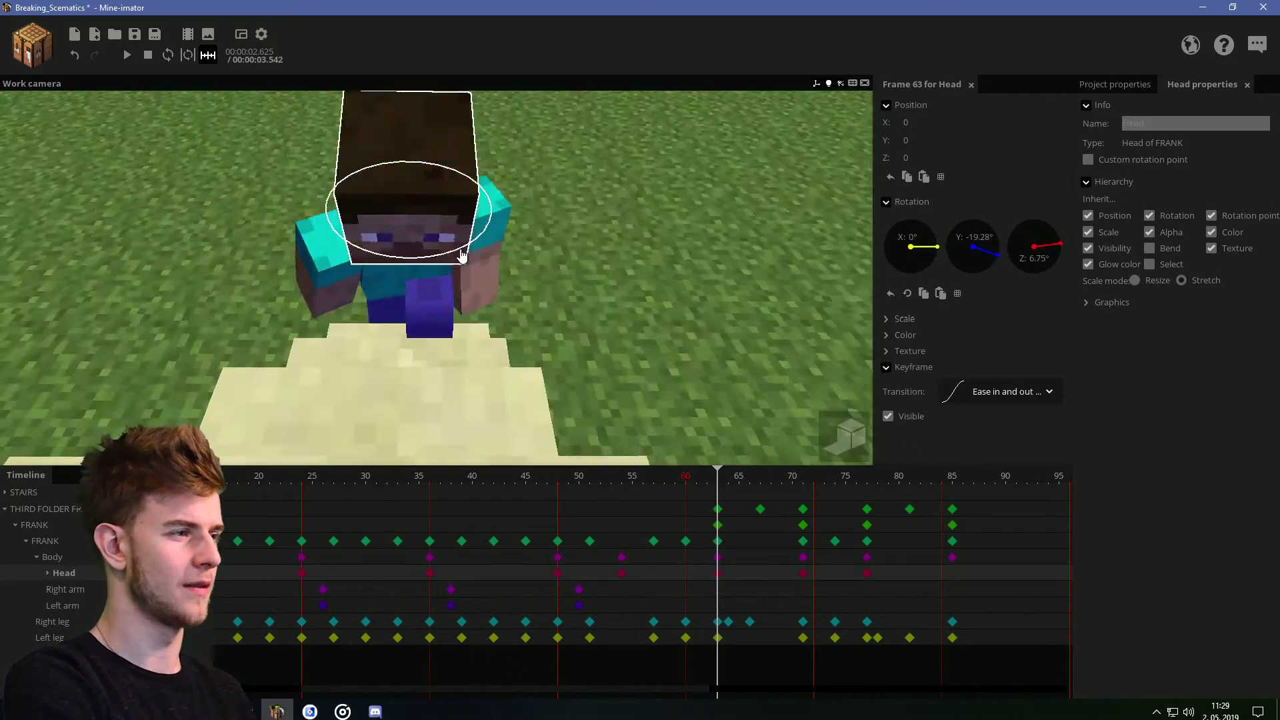
{"action": "left_click", "coordinate": [727, 400]}
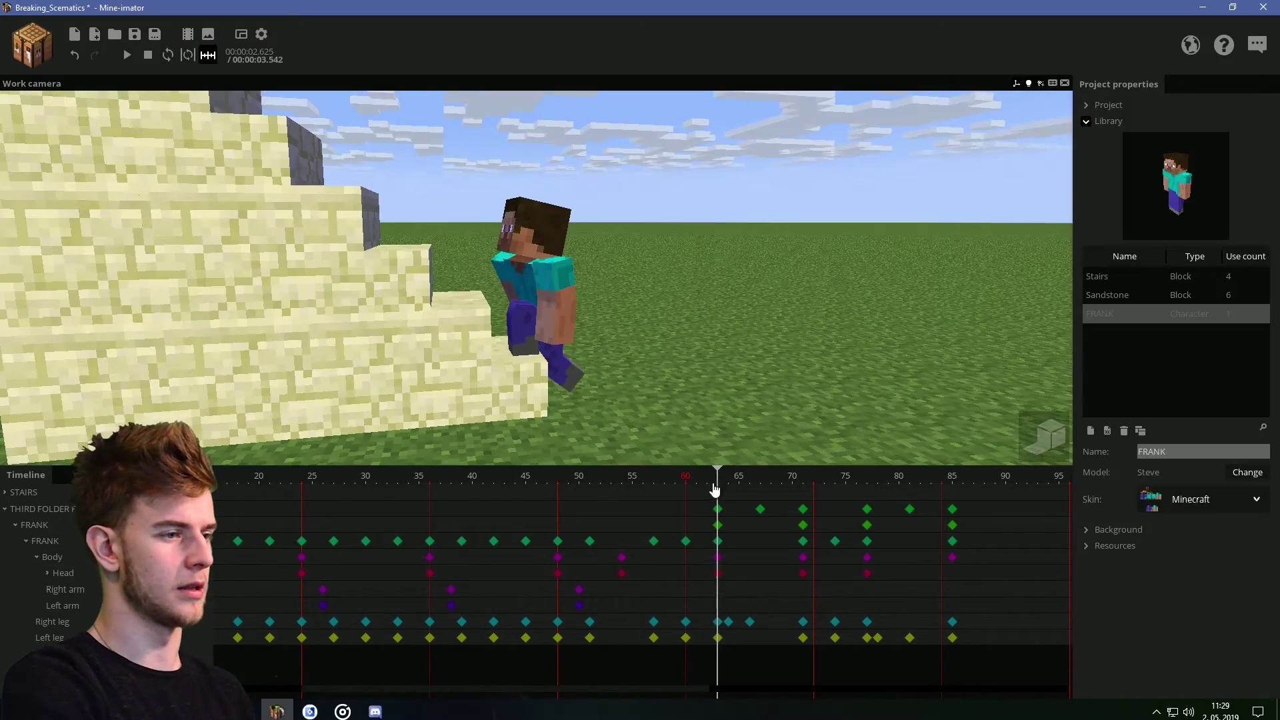
{"action": "left_click", "coordinate": [560, 475]}
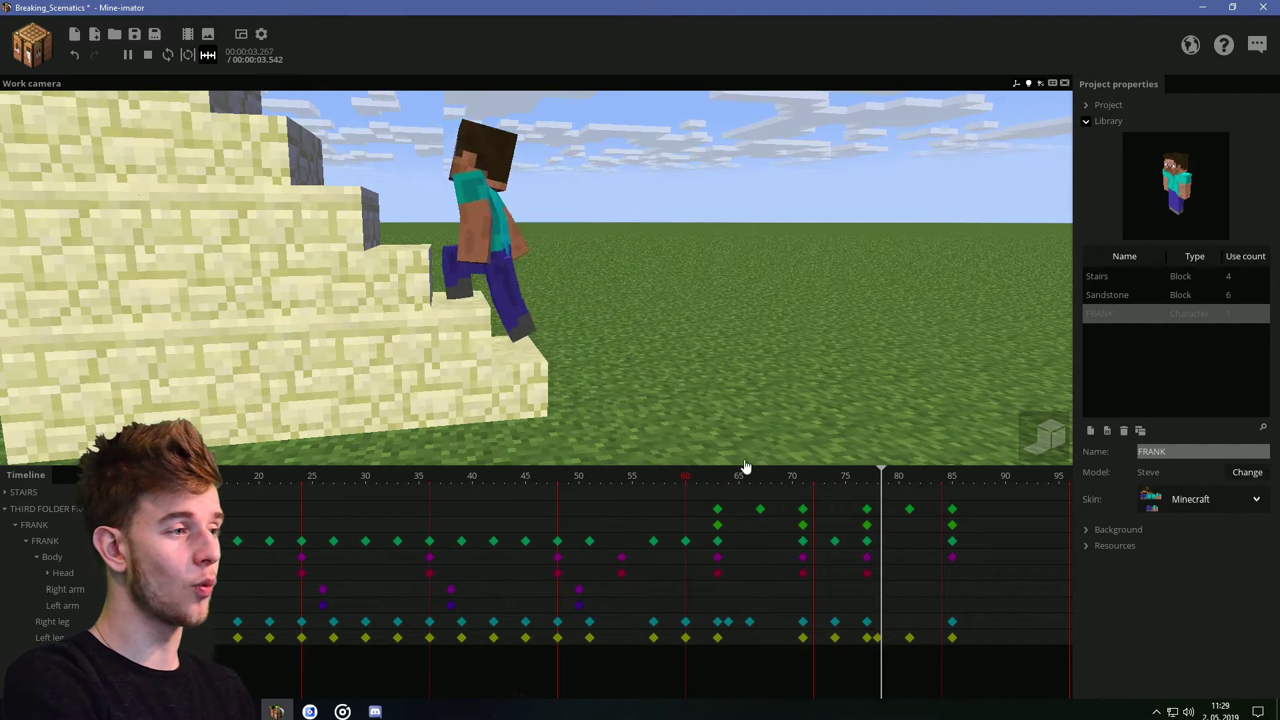
- Key the Head at frame 85 and play back the climb from about frame 51 in a wider view
{"action": "left_click", "coordinate": [867, 572]}
{"action": "left_click", "coordinate": [667, 243]}
{"action": "scroll", "coordinate": [667, 243], "scroll_direction": "down", "scroll_amount": 4}
{"action": "left_click_drag", "start_coordinate": [608, 248], "coordinate": [650, 214]}
{"action": "left_click", "coordinate": [590, 474]}
{"action": "key", "text": "space"}
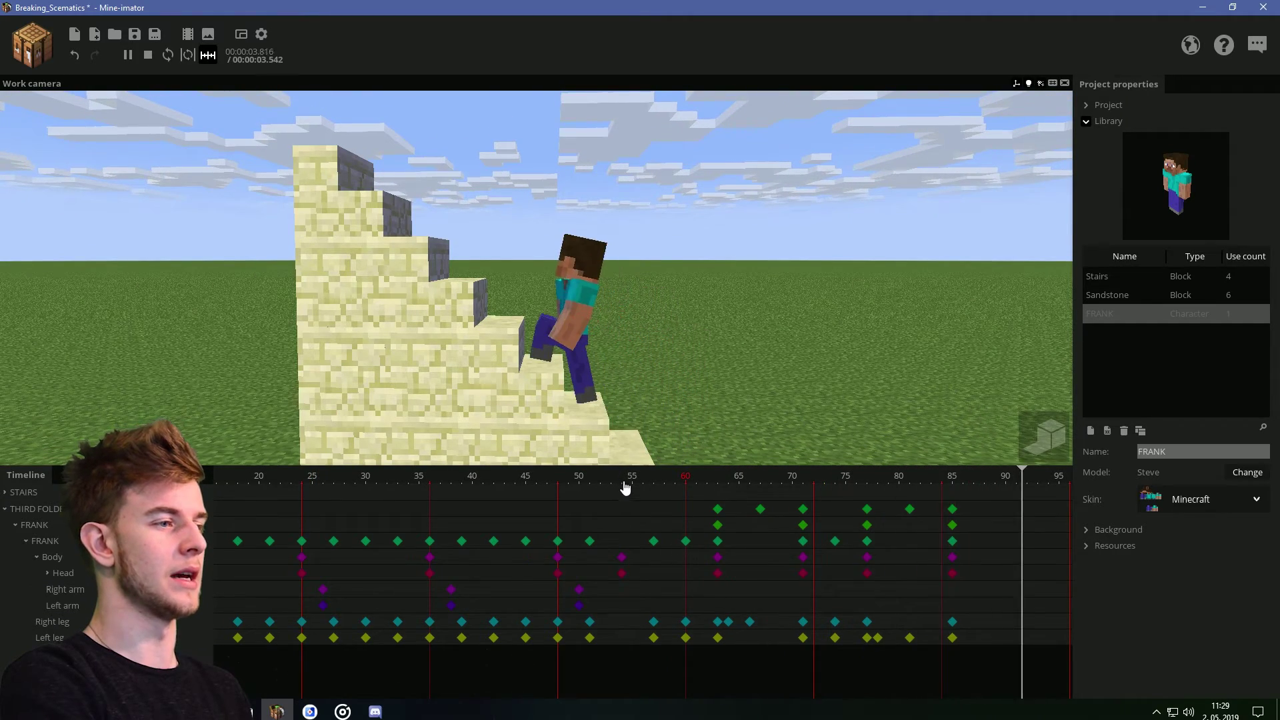
- Rotate the Body to about 21.66° X at frame 63 and bend it to about 4.26° X at frame 77
{"action": "left_click_drag", "start_coordinate": [603, 479], "coordinate": [660, 527]}
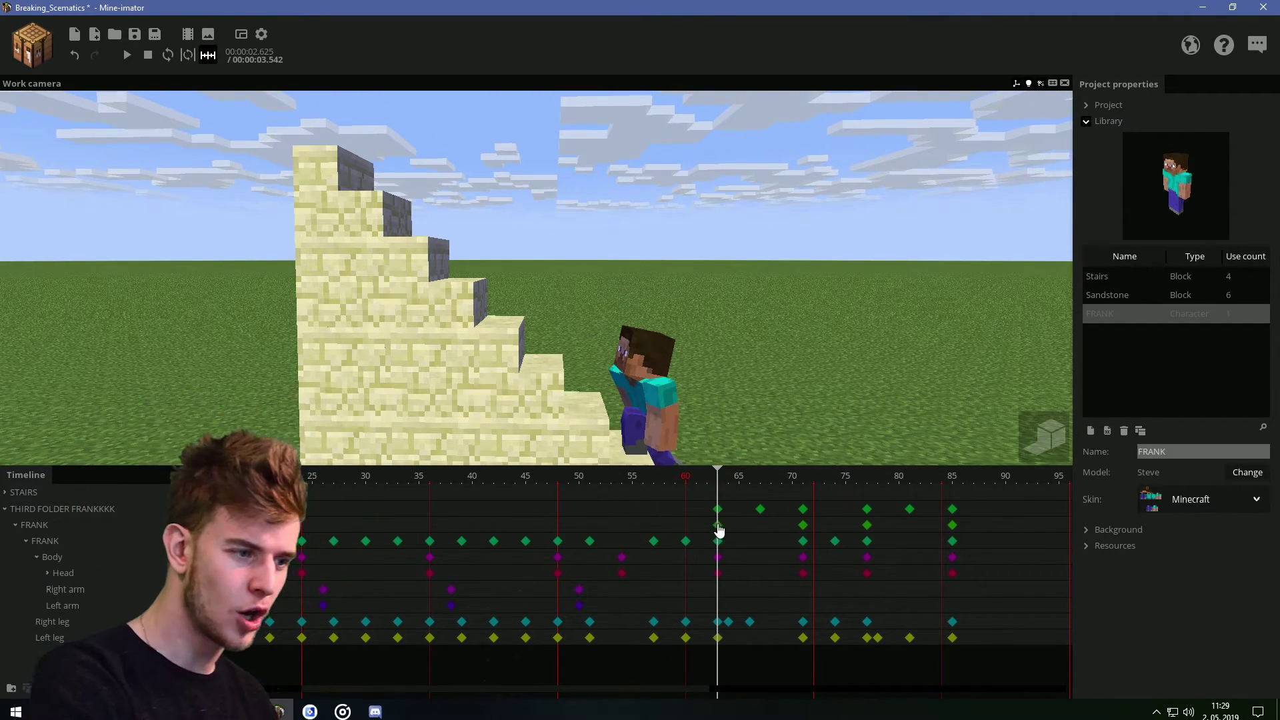
{"action": "left_click", "coordinate": [718, 559]}
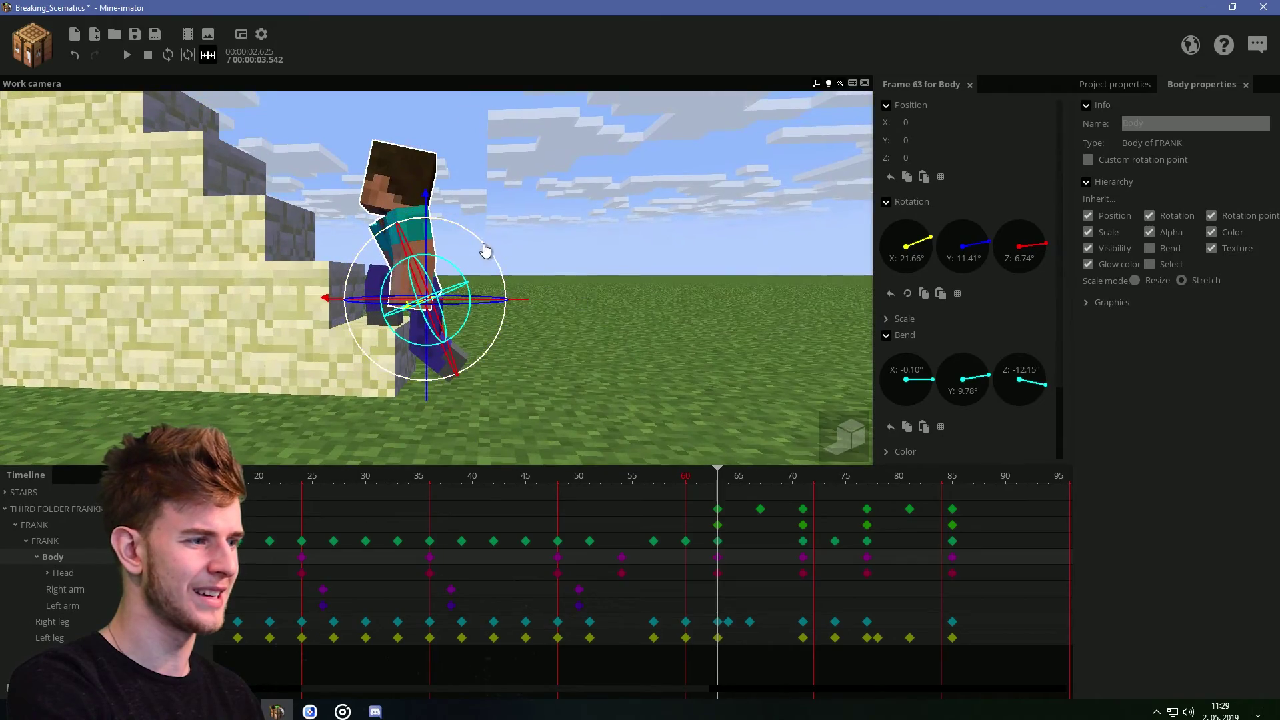
{"action": "left_click_drag", "start_coordinate": [758, 491], "coordinate": [868, 499]}
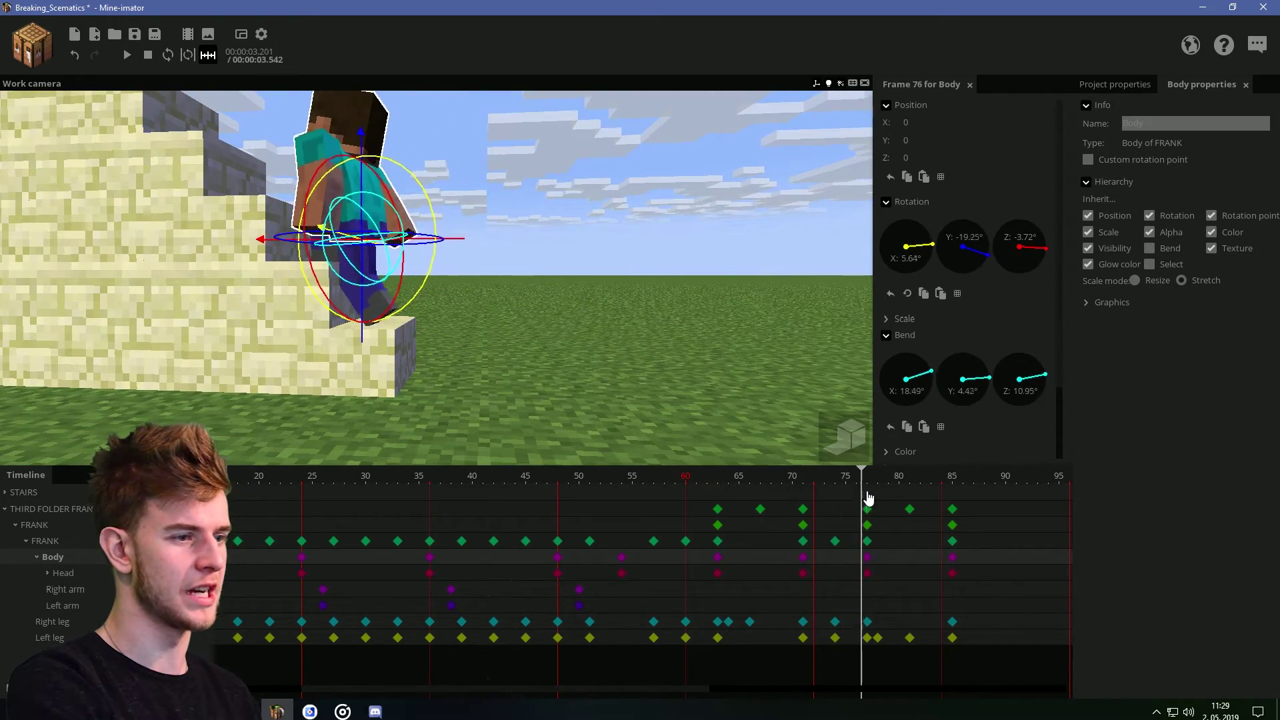
{"action": "left_click_drag", "start_coordinate": [638, 319], "coordinate": [397, 211]}
{"action": "left_click_drag", "start_coordinate": [505, 177], "coordinate": [505, 178]}
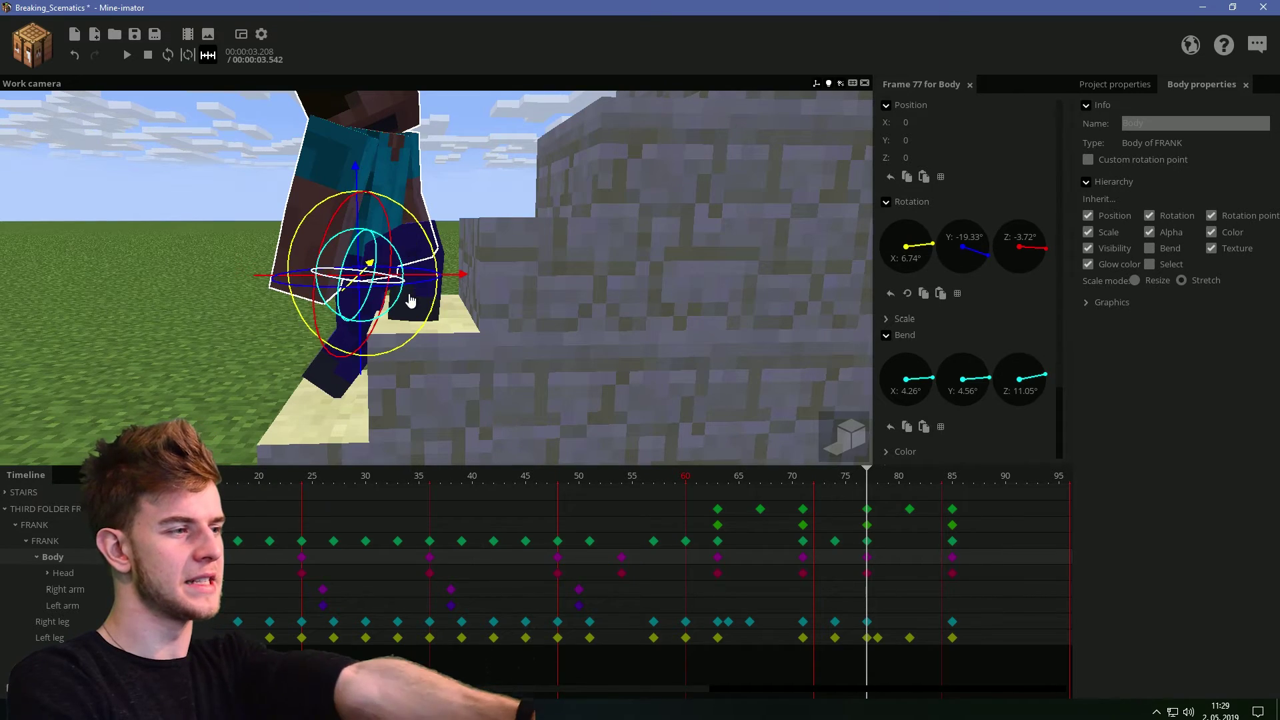
- Turn the Head to about -30.85° X and 8.80° Z at frame 63, and -32.12° X, 22.52° Y, -16.92° Z at frame 77
{"action": "left_click", "coordinate": [718, 574]}
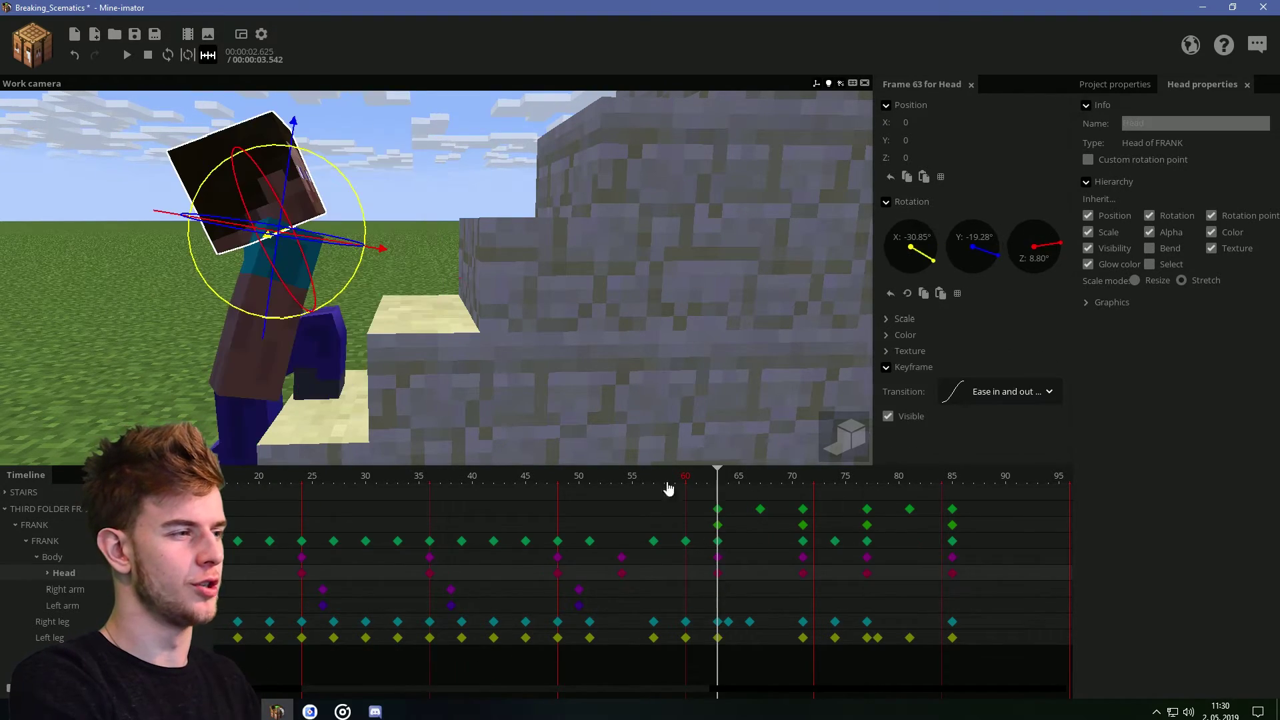
{"action": "left_click_drag", "start_coordinate": [511, 332], "coordinate": [451, 355]}
{"action": "left_click_drag", "start_coordinate": [495, 334], "coordinate": [574, 280]}
{"action": "left_click_drag", "start_coordinate": [413, 256], "coordinate": [418, 272]}
{"action": "left_click_drag", "start_coordinate": [495, 287], "coordinate": [429, 330]}
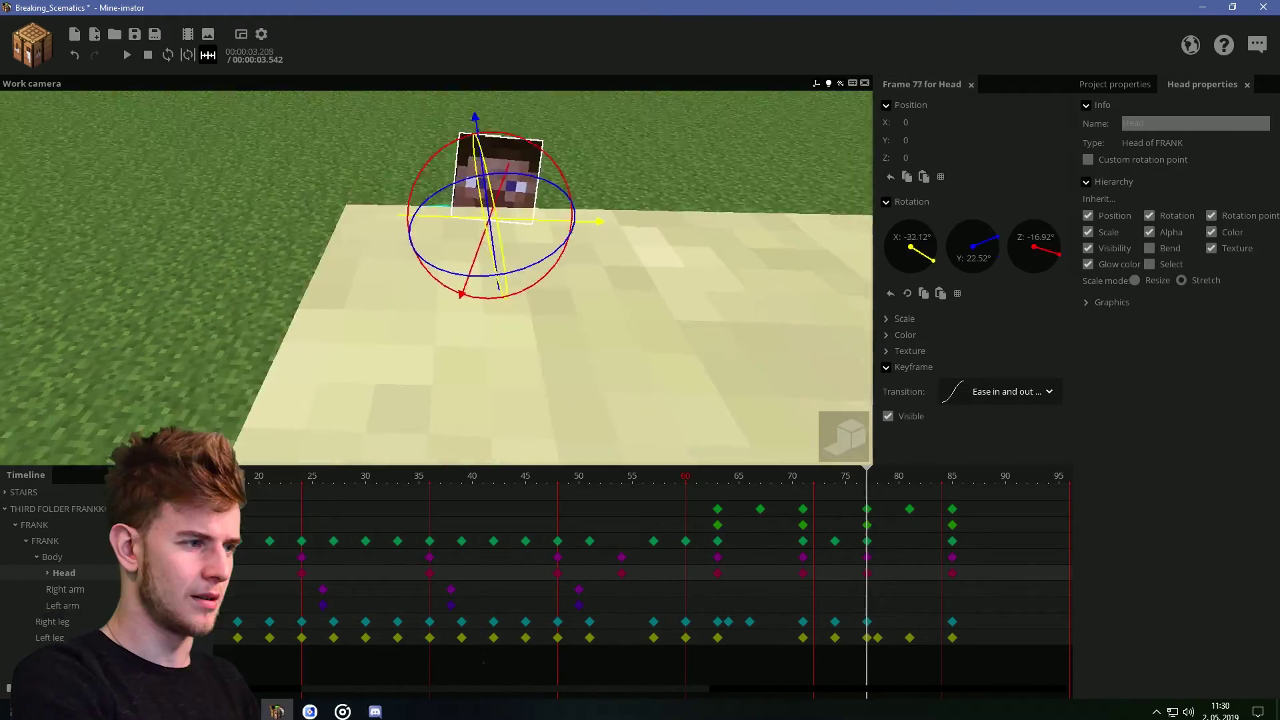
- Set the Body's X rotation at frame 63 to about 12.07° and review the approach to the stairs around frame 53
{"action": "right_click_drag", "start_coordinate": [600, 347], "coordinate": [619, 309]}
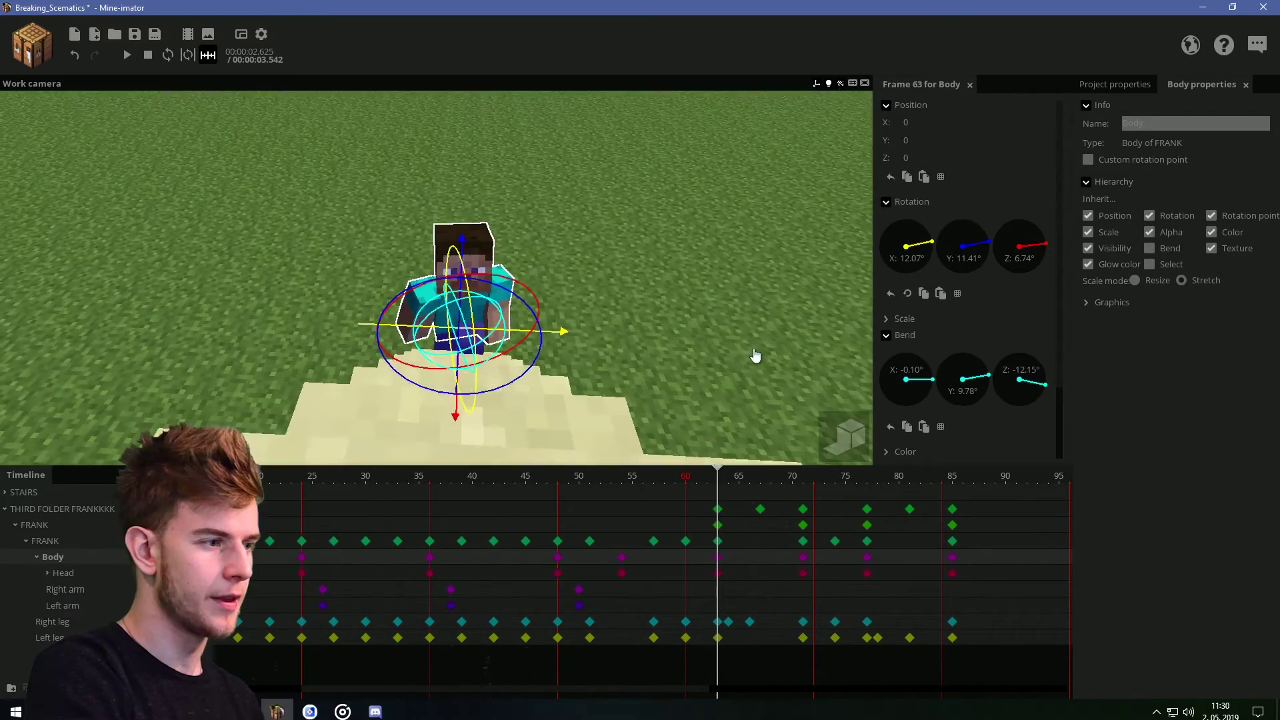
{"action": "left_click_drag", "start_coordinate": [755, 355], "coordinate": [754, 363]}
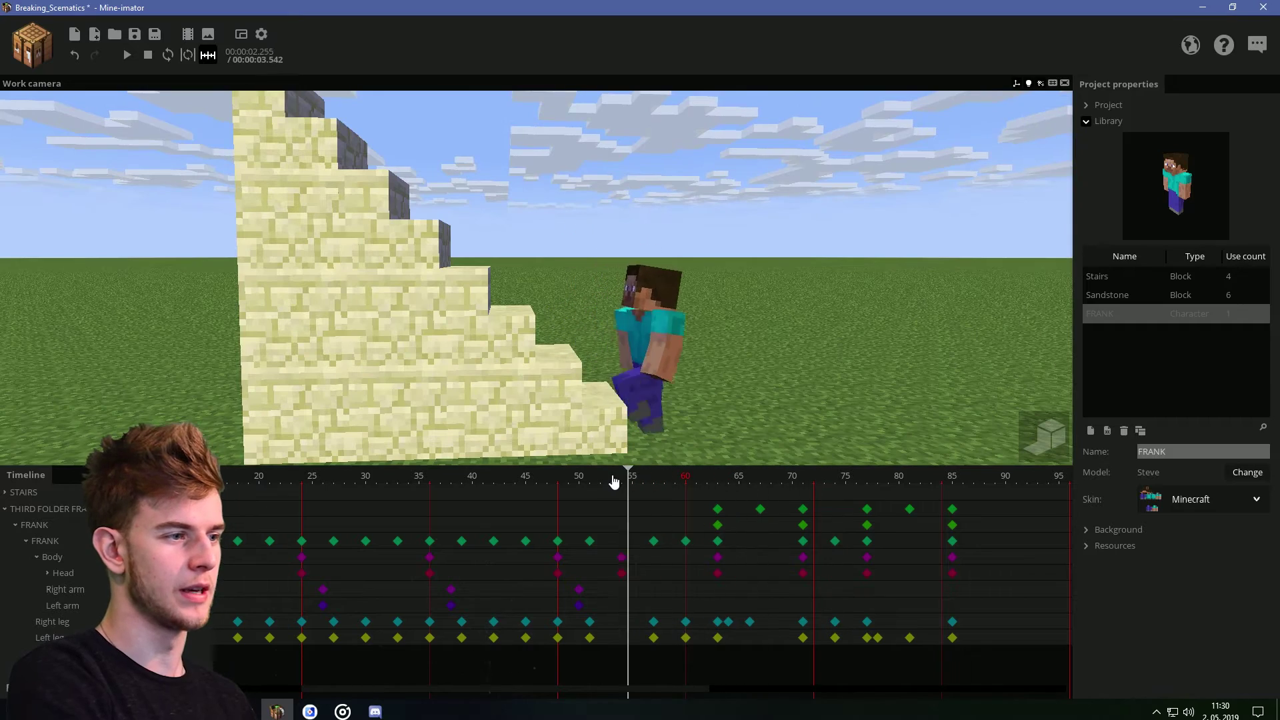
{"action": "left_click", "coordinate": [611, 476]}
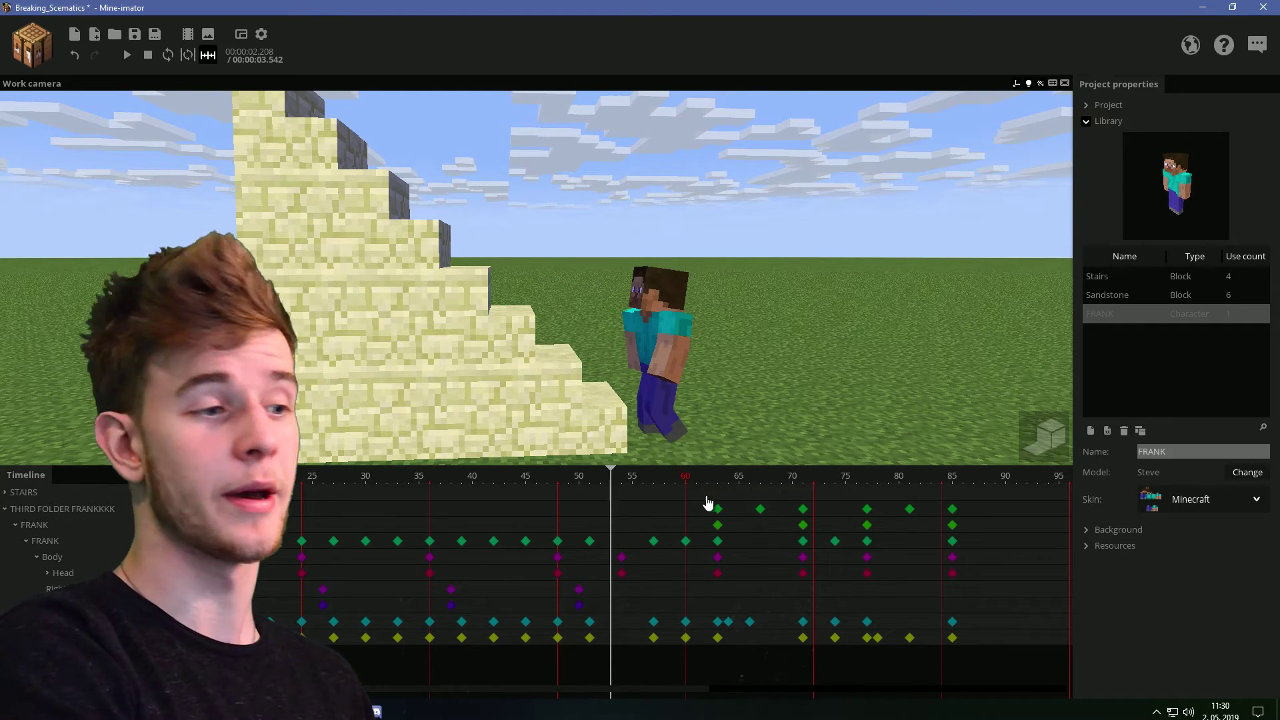
- Key the Right arm at frame 56 with about -12.07° X, 14.40° Y and -10.95° Z rotation and a 15.64° bend
{"action": "left_click", "coordinate": [579, 590]}
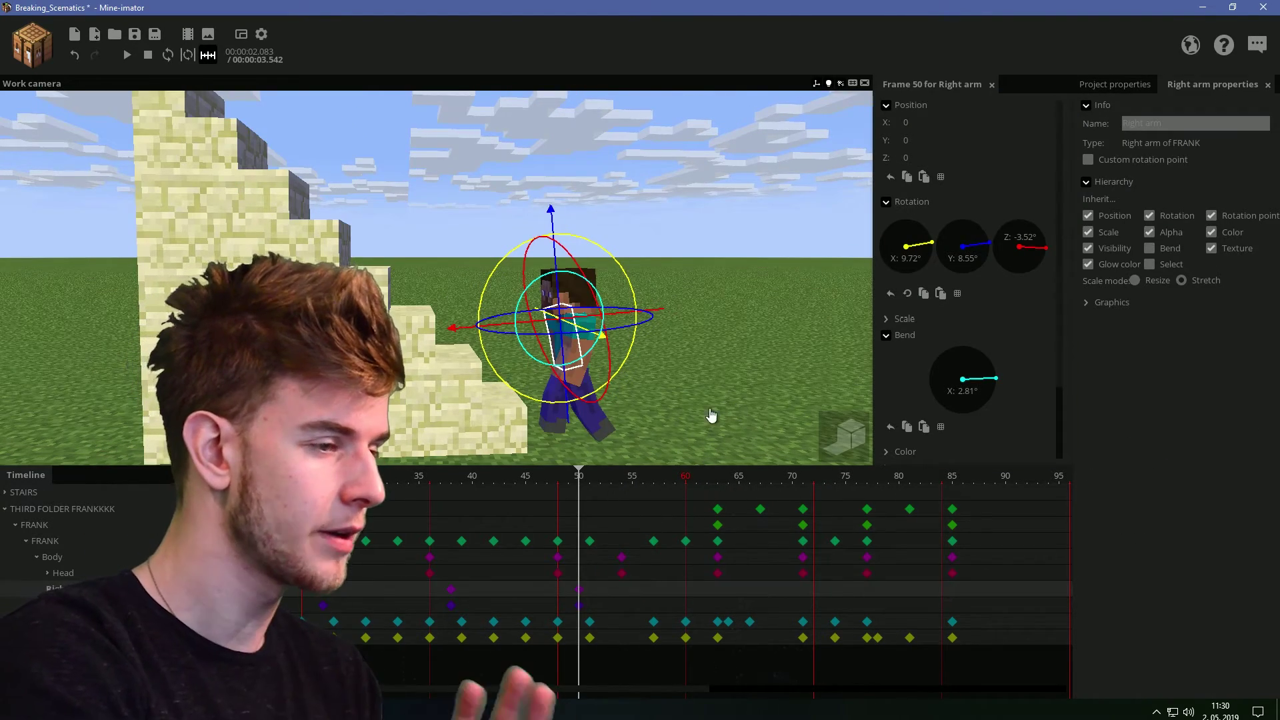
{"action": "left_click", "coordinate": [667, 479]}
{"action": "left_click_drag", "start_coordinate": [651, 495], "coordinate": [563, 495]}
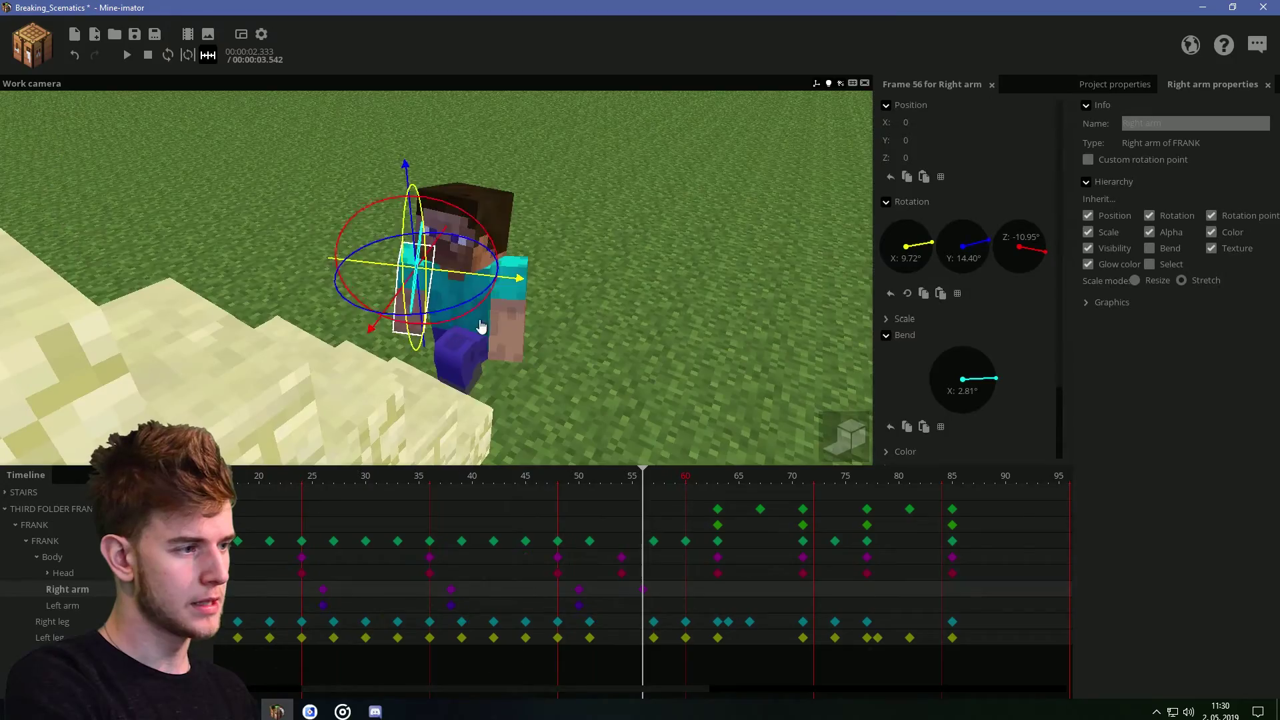
{"action": "right_click_drag", "start_coordinate": [467, 321], "coordinate": [452, 332]}
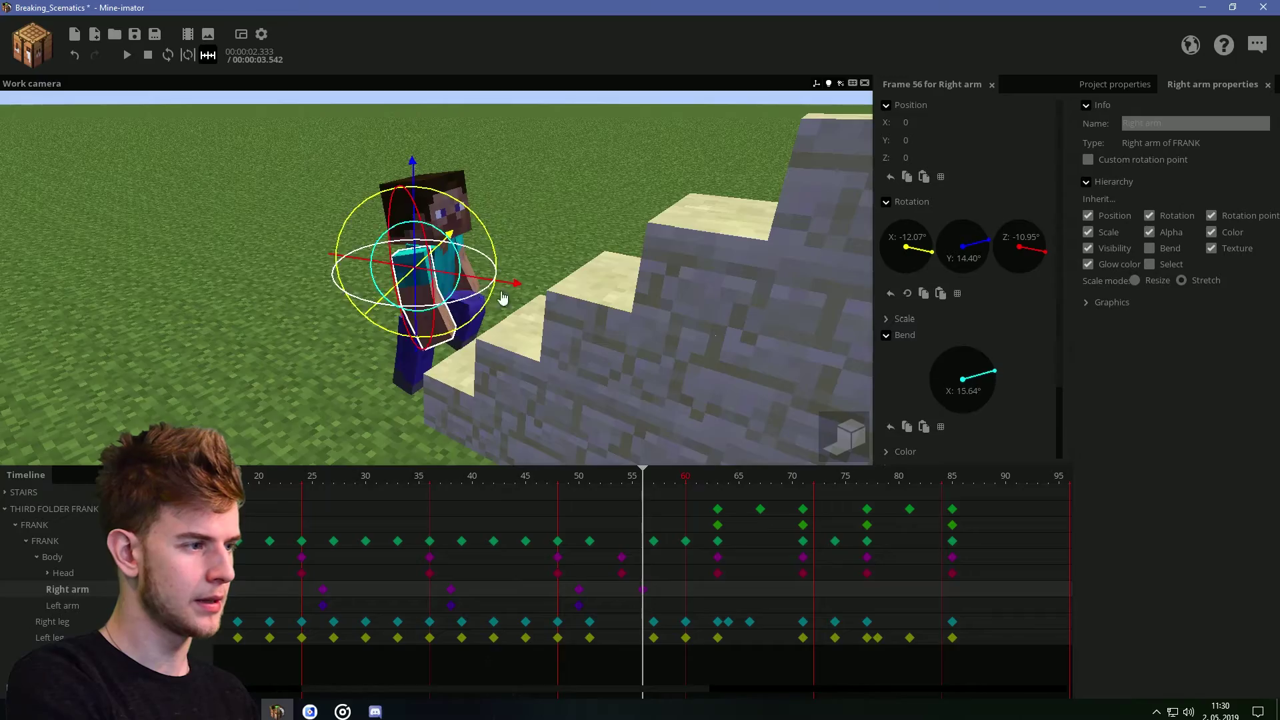
{"action": "right_click_drag", "start_coordinate": [503, 298], "coordinate": [468, 337]}
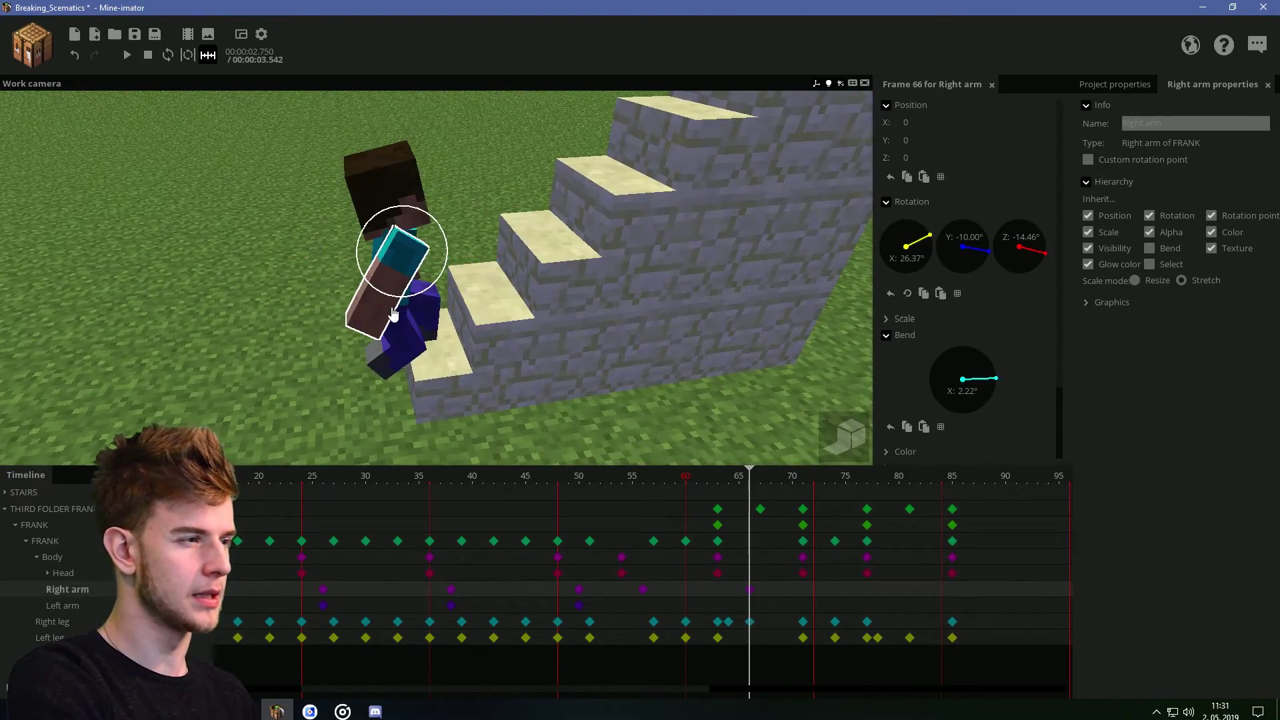
- Swing the Right arm back to about 26.37° X, -19.42° Y, -4.64° Z with a 22.55° bend, and space its new keyframes at frames 60 and 72
{"action": "left_click_drag", "start_coordinate": [409, 311], "coordinate": [466, 329]}
{"action": "left_click_drag", "start_coordinate": [750, 590], "coordinate": [791, 590]}
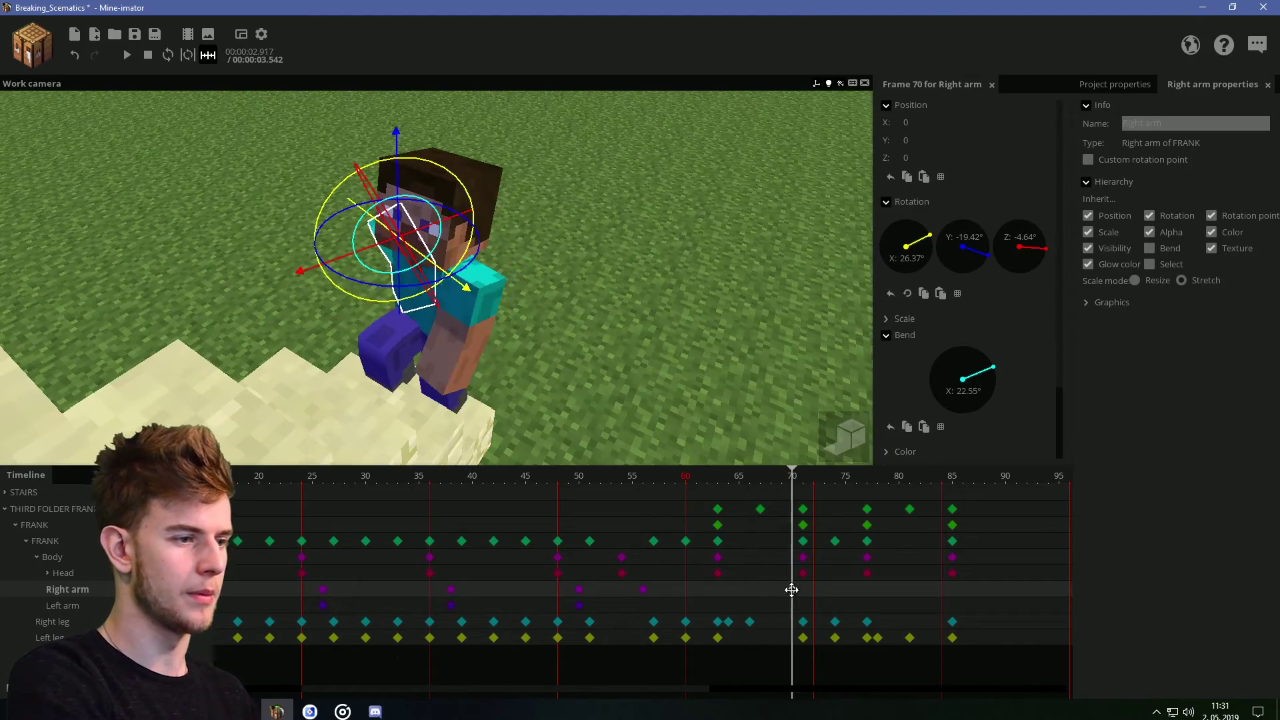
{"action": "left_click_drag", "start_coordinate": [643, 590], "coordinate": [674, 590]}
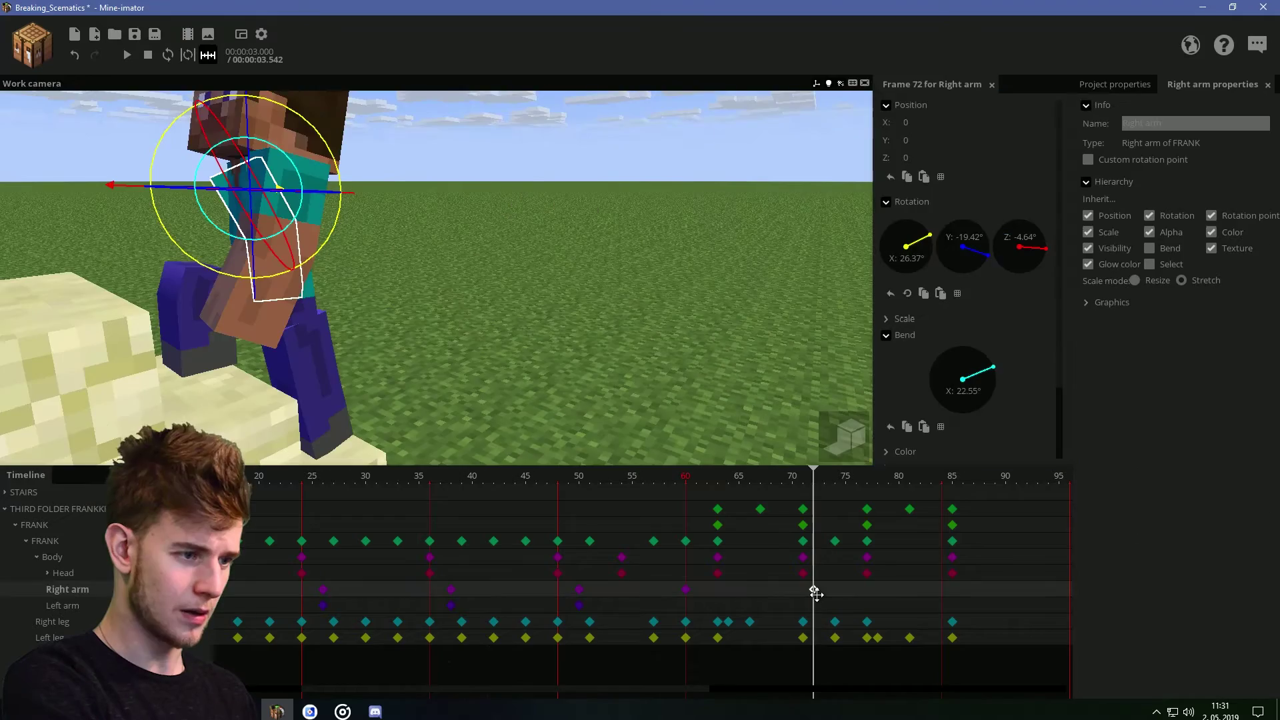
{"action": "left_click", "coordinate": [618, 340]}
{"action": "left_click_drag", "start_coordinate": [618, 340], "coordinate": [595, 333]}
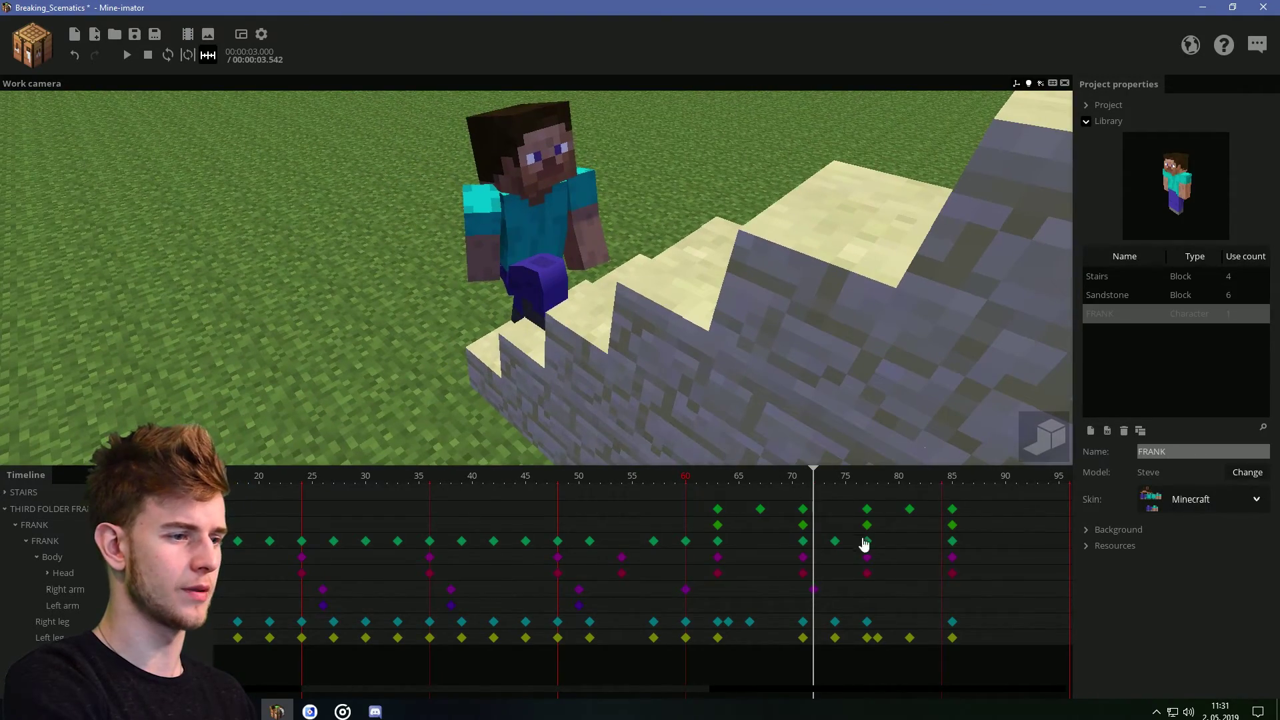
- Rotate the Right arm further around Z at frame 72 and play back the climb from the front
{"action": "left_click", "coordinate": [815, 591]}
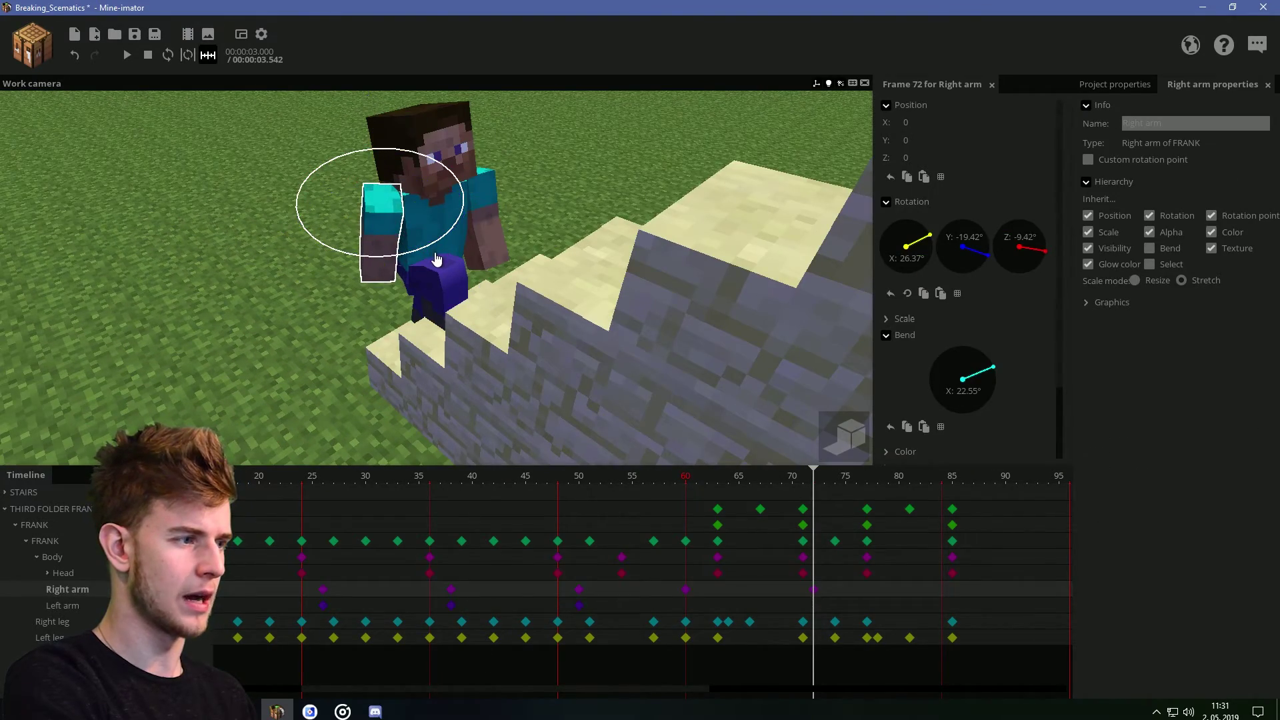
{"action": "left_click_drag", "start_coordinate": [434, 264], "coordinate": [435, 264]}
{"action": "left_click_drag", "start_coordinate": [527, 286], "coordinate": [740, 287]}
{"action": "left_click", "coordinate": [634, 244]}
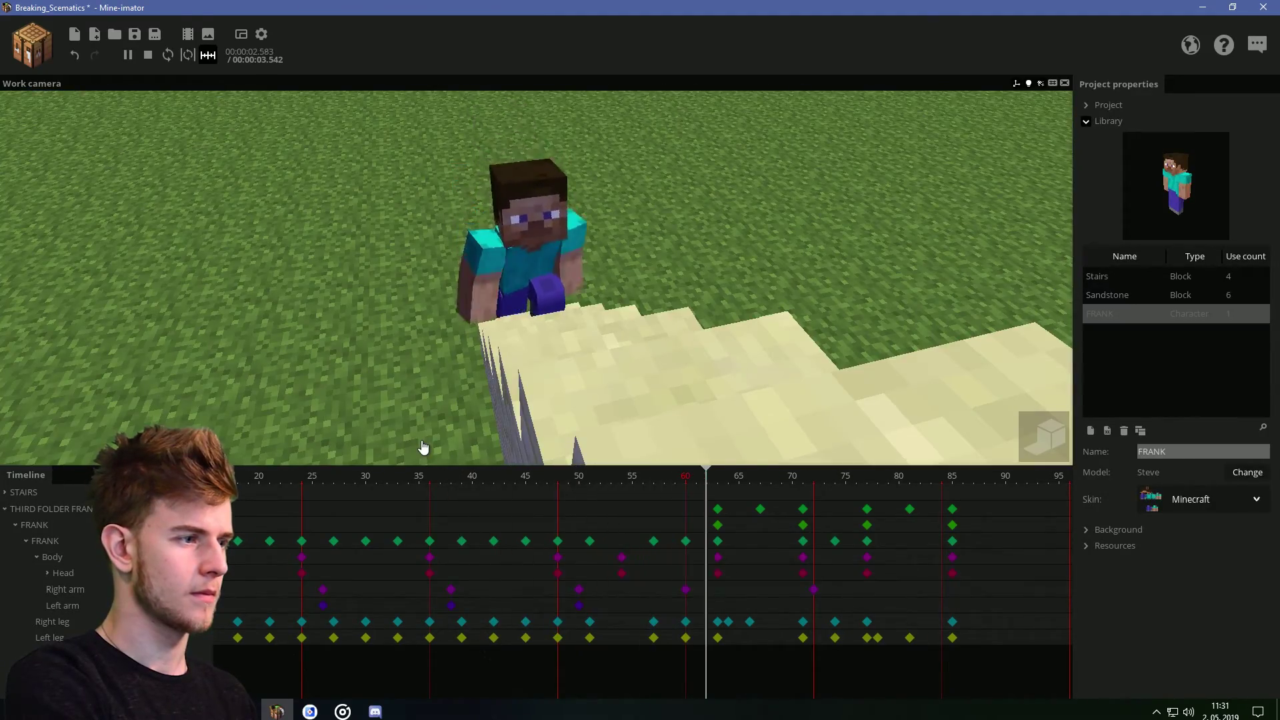
- Key the Right arm at frame 87 with about -6.18° X, 3.82° Y, -14.30° Z rotation, and move its frame 60 keyframe to frame 64
{"action": "left_click", "coordinate": [970, 598]}
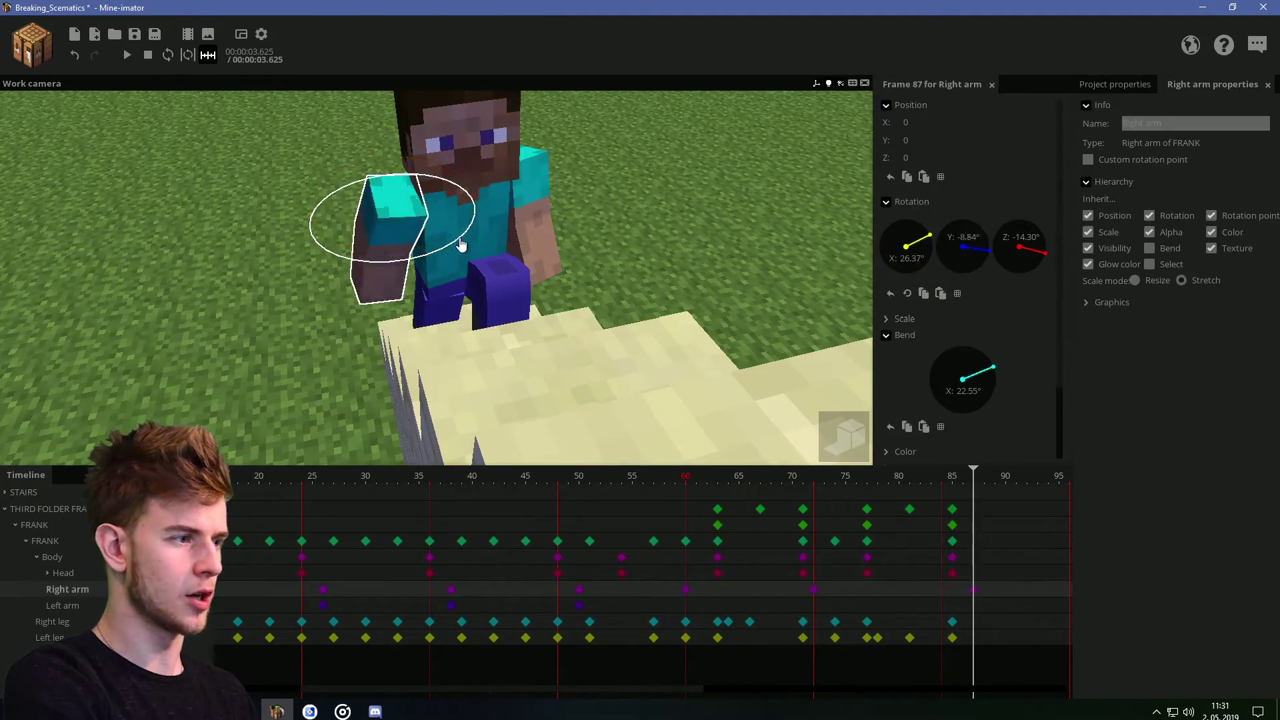
{"action": "left_click_drag", "start_coordinate": [460, 245], "coordinate": [445, 252]}
{"action": "left_click_drag", "start_coordinate": [484, 277], "coordinate": [573, 280]}
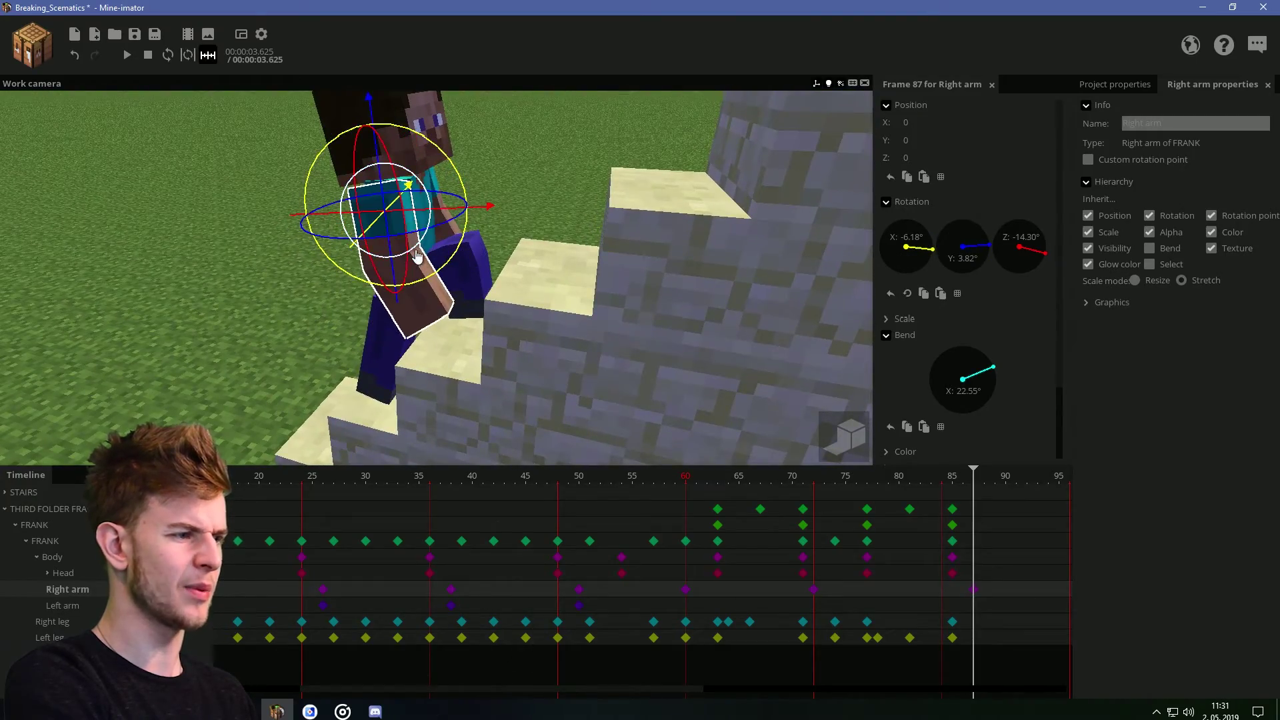
{"action": "left_click_drag", "start_coordinate": [416, 257], "coordinate": [420, 252]}
{"action": "left_click_drag", "start_coordinate": [514, 260], "coordinate": [449, 261]}
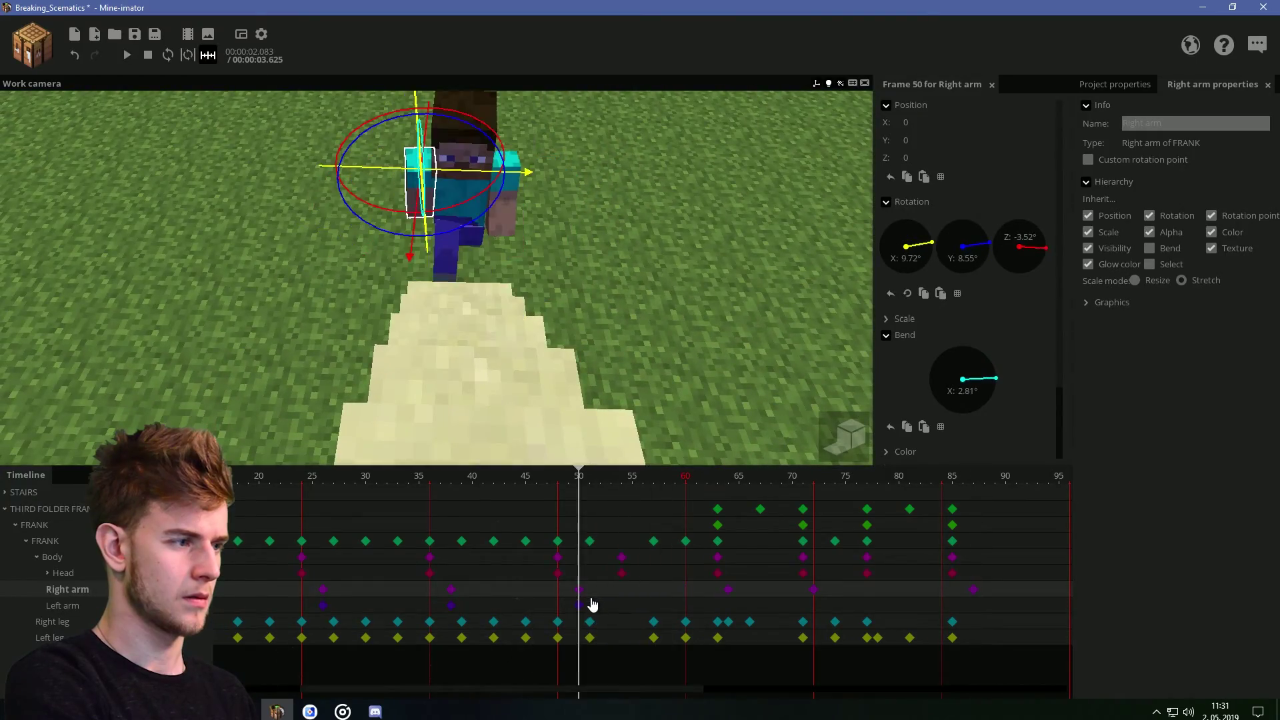
{"action": "left_click", "coordinate": [651, 370]}
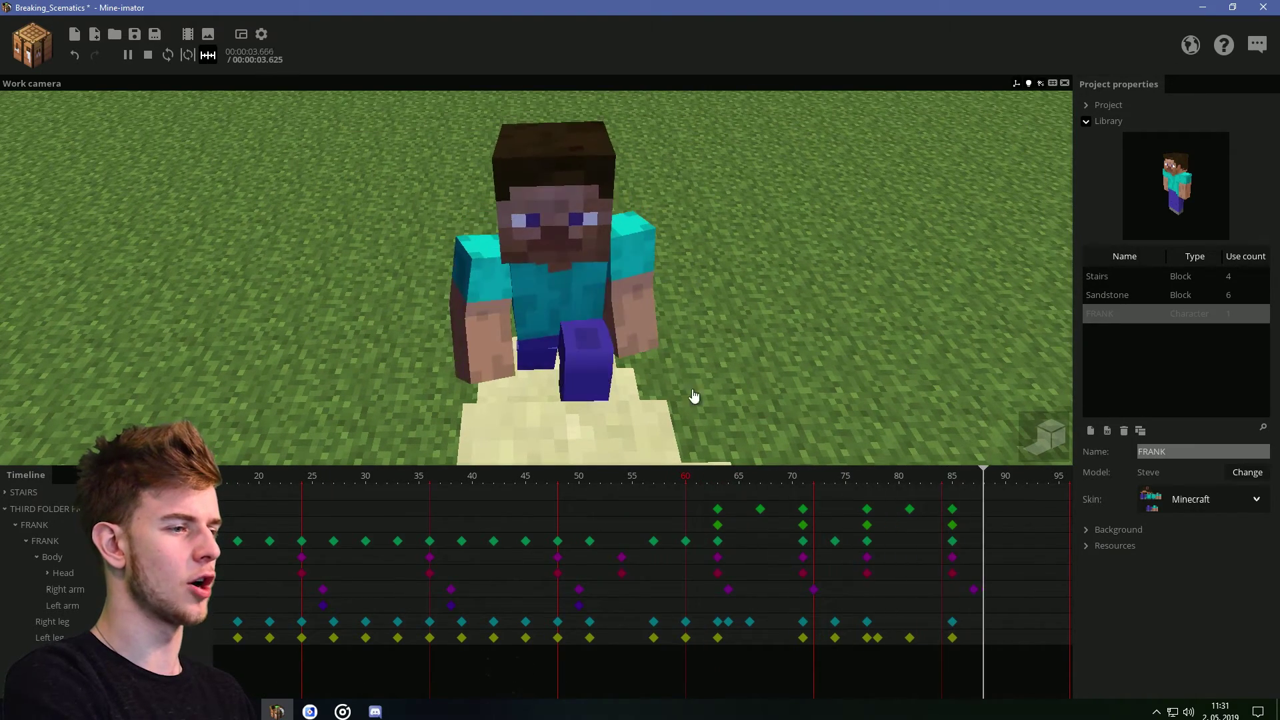
- Shift the frame 50 arm keyframes to 52 (right) and 51 (left), and key the Left arm at frame 64 with about 24.64° X, 12.88° Y, 12.62° Z
{"action": "left_click", "coordinate": [582, 606]}
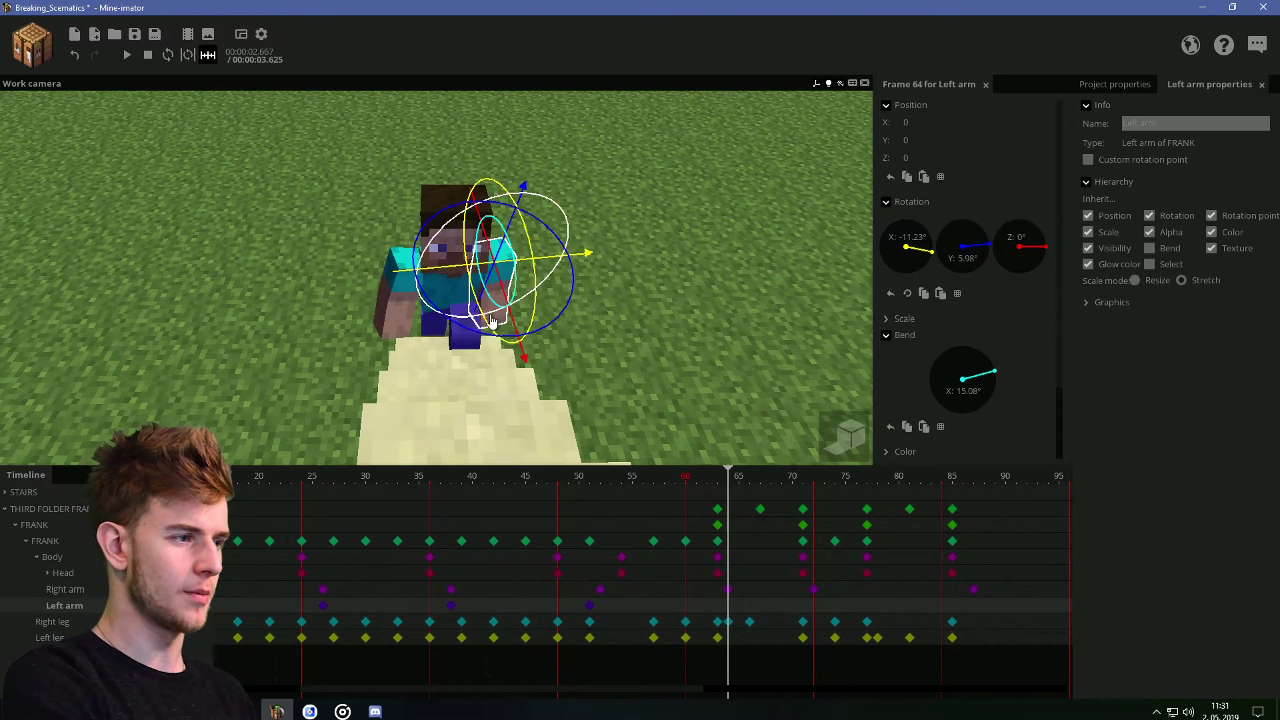
{"action": "left_click_drag", "start_coordinate": [585, 343], "coordinate": [586, 339]}
{"action": "left_click_drag", "start_coordinate": [545, 330], "coordinate": [539, 335]}
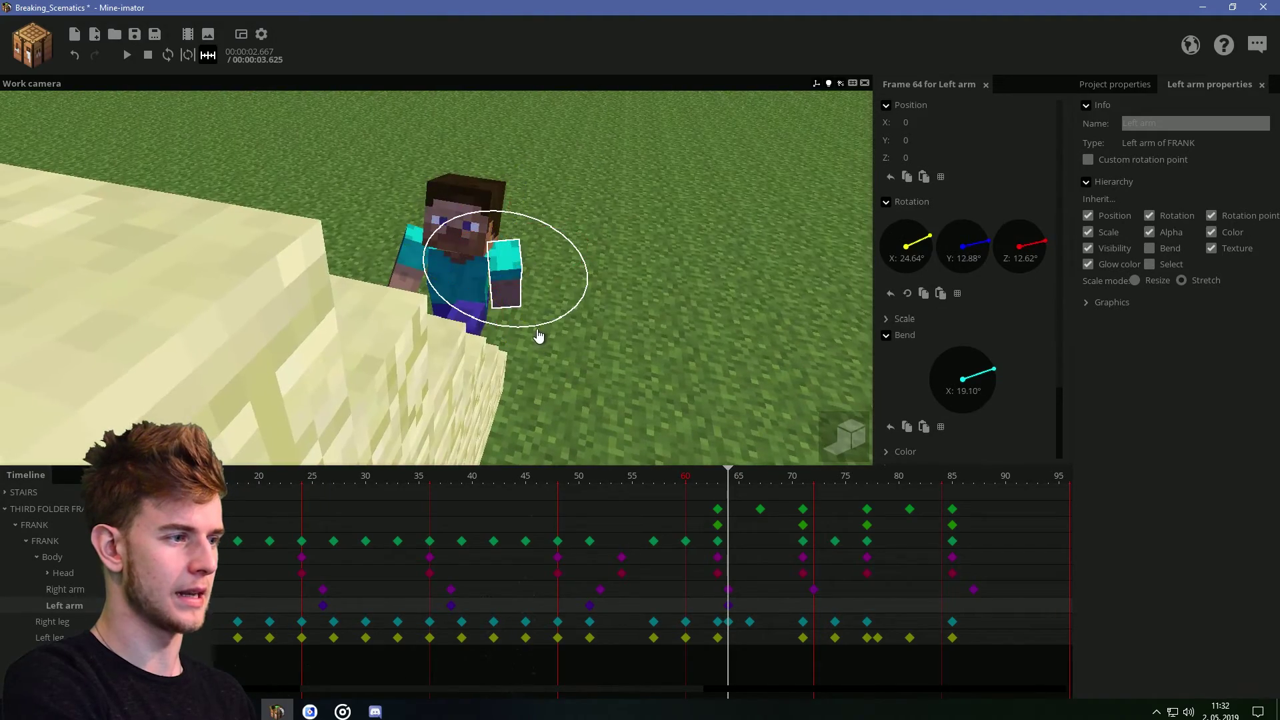
{"action": "left_click", "coordinate": [657, 369]}
{"action": "left_click_drag", "start_coordinate": [657, 369], "coordinate": [642, 399]}
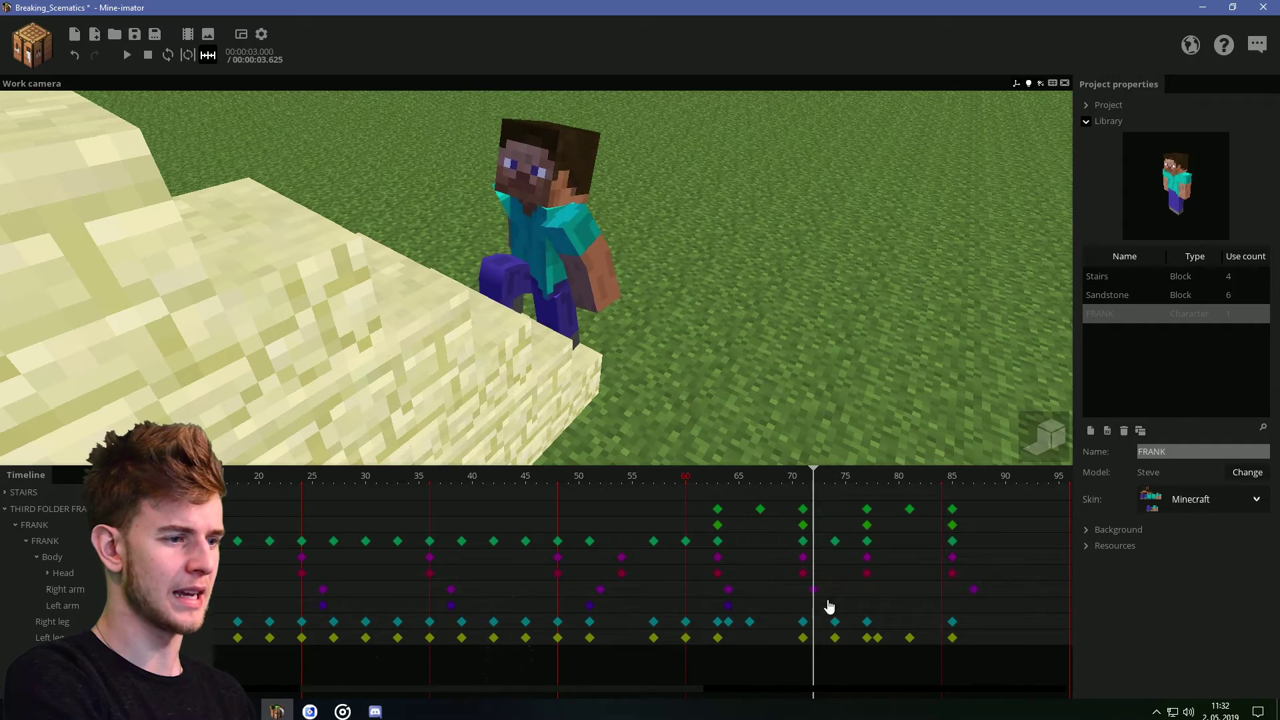
- Key the Left arm swinging forward at frame 73 with about -22.39° X, -5.04° Y and 19.72° Z rotation
{"action": "left_click", "coordinate": [827, 605]}
{"action": "left_click_drag", "start_coordinate": [600, 347], "coordinate": [656, 363]}
{"action": "left_click_drag", "start_coordinate": [518, 284], "coordinate": [500, 292]}
{"action": "left_click_drag", "start_coordinate": [587, 333], "coordinate": [526, 327]}
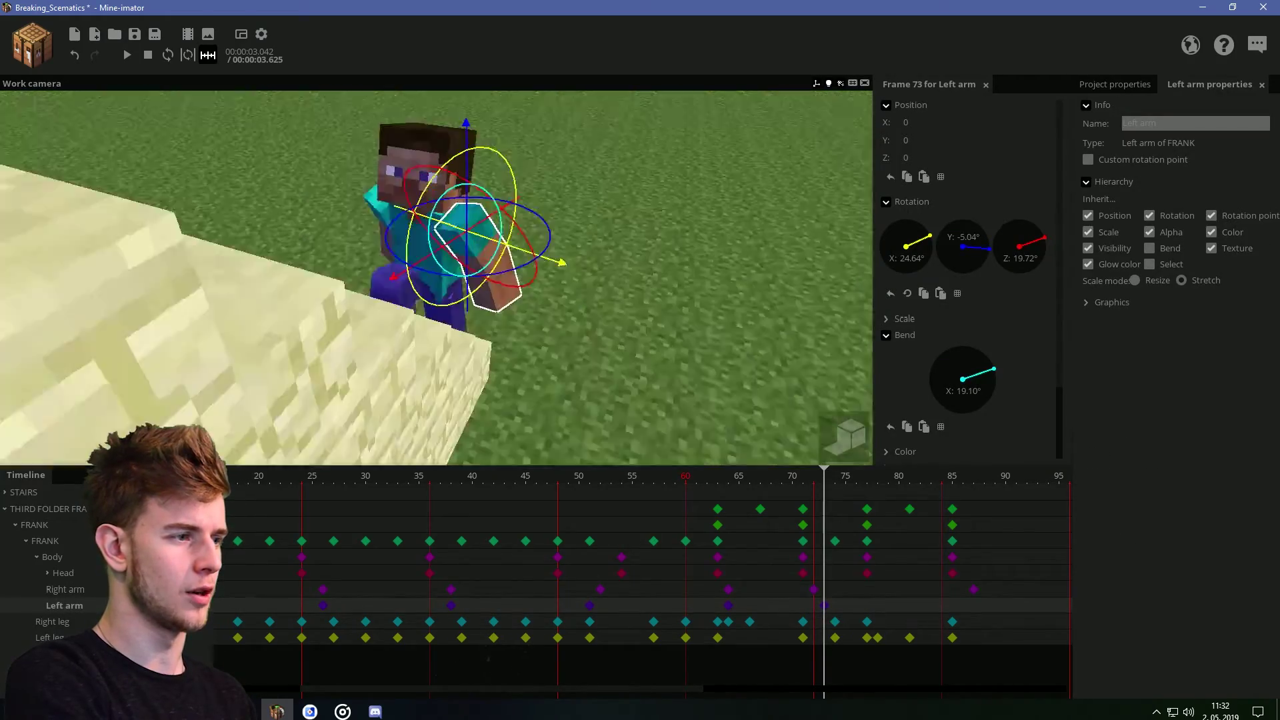
{"action": "right_click_drag", "start_coordinate": [515, 286], "coordinate": [527, 192]}
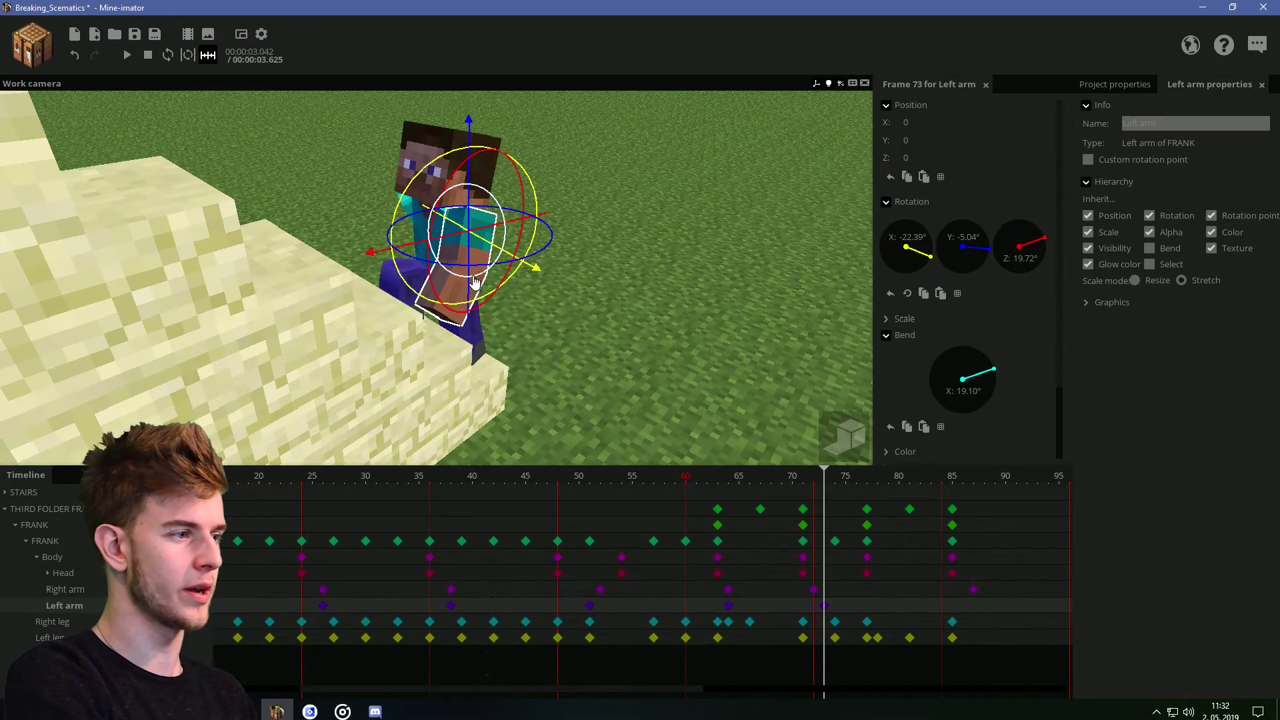
{"action": "left_click_drag", "start_coordinate": [590, 345], "coordinate": [754, 337]}
- Key the Left arm swinging back at frame 86 with about 51.87° X rotation and a 28.28° bend
{"action": "left_click", "coordinate": [963, 605]}
{"action": "left_click_drag", "start_coordinate": [600, 320], "coordinate": [538, 263]}
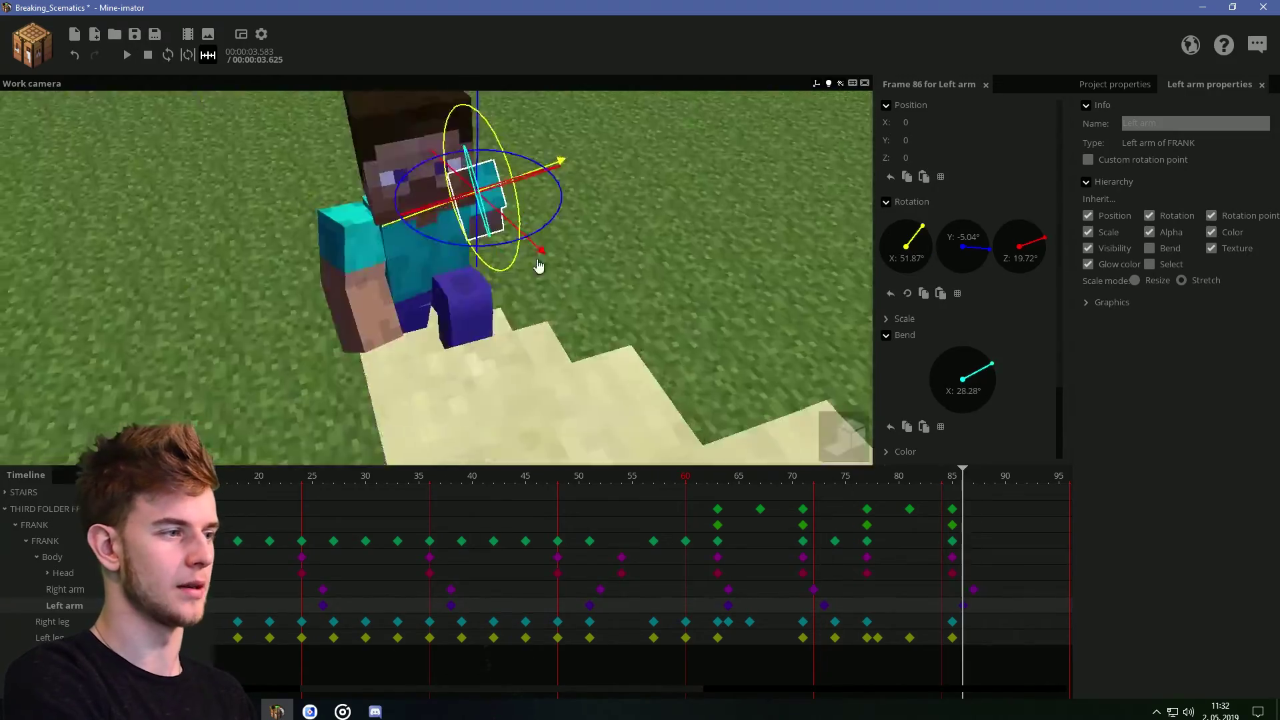
{"action": "left_click", "coordinate": [633, 334]}
{"action": "left_click_drag", "start_coordinate": [633, 334], "coordinate": [520, 267]}
- Save the project, play back the walk, and line up the last two keyframes of both arms at frames 72 and 86
{"action": "right_click_drag", "start_coordinate": [451, 450], "coordinate": [674, 408]}
{"action": "key", "text": "ctrl+s"}
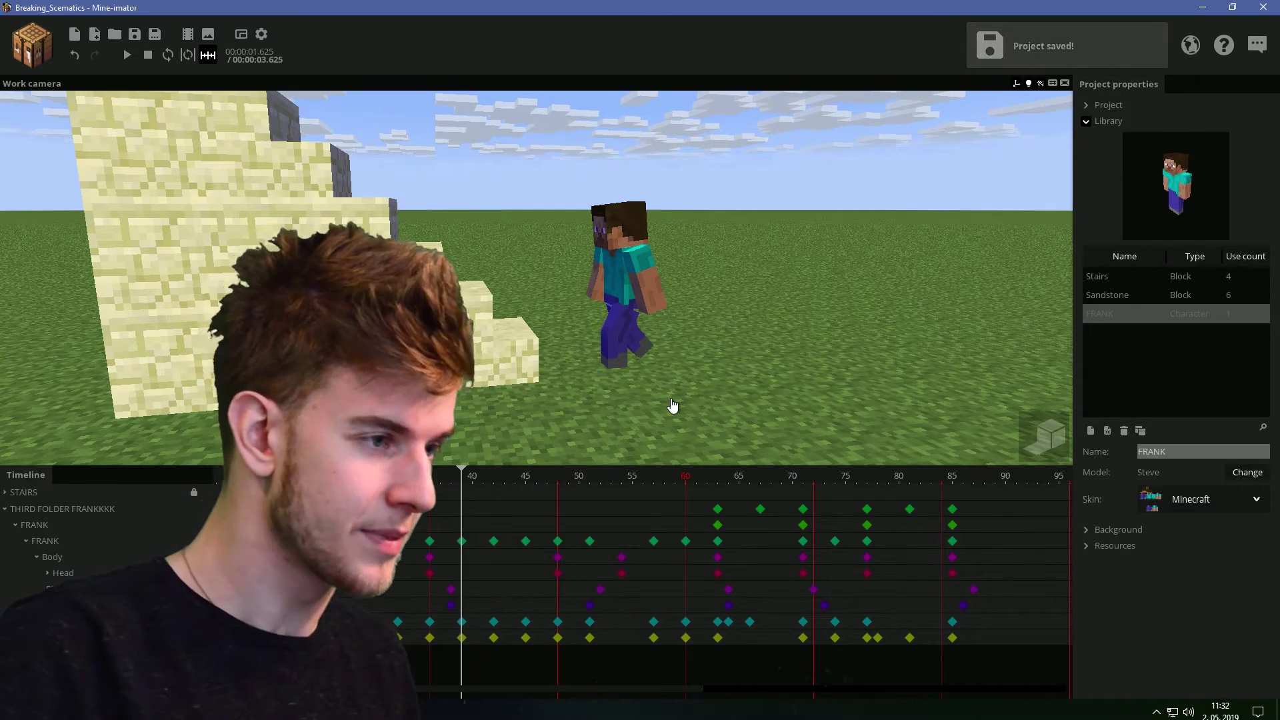
{"action": "key", "text": "space"}
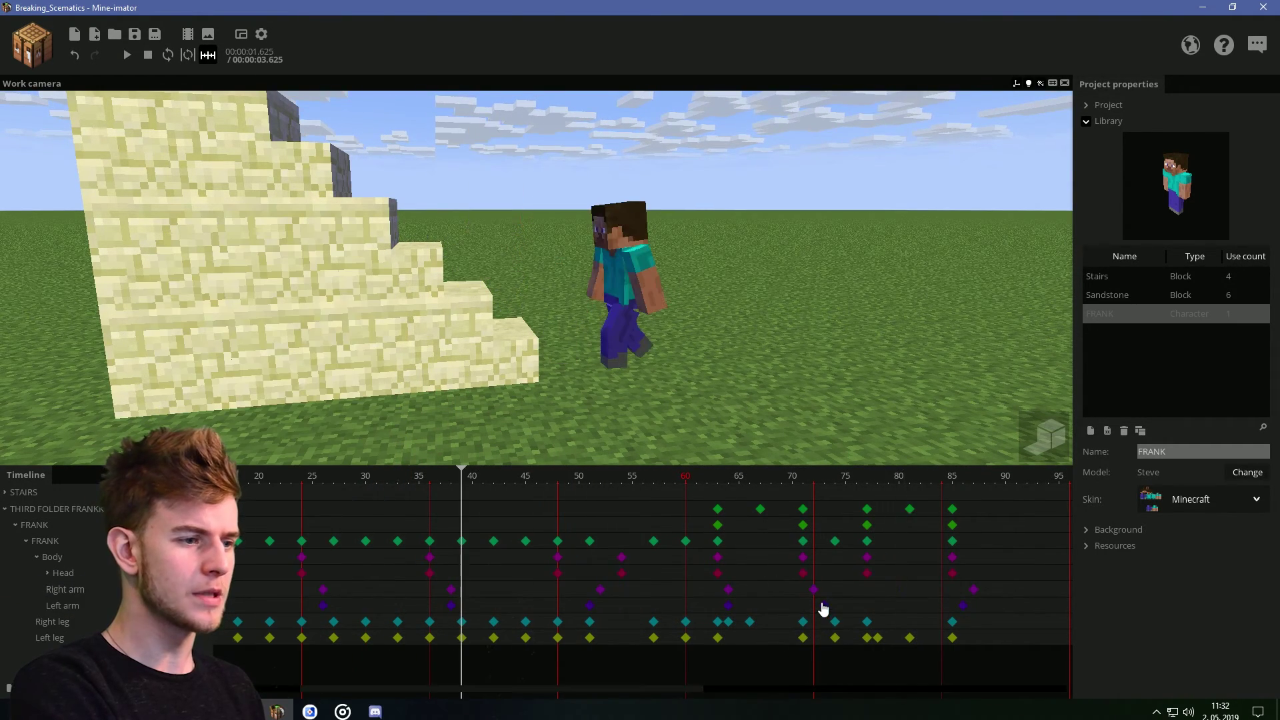
{"action": "left_click", "coordinate": [824, 606]}
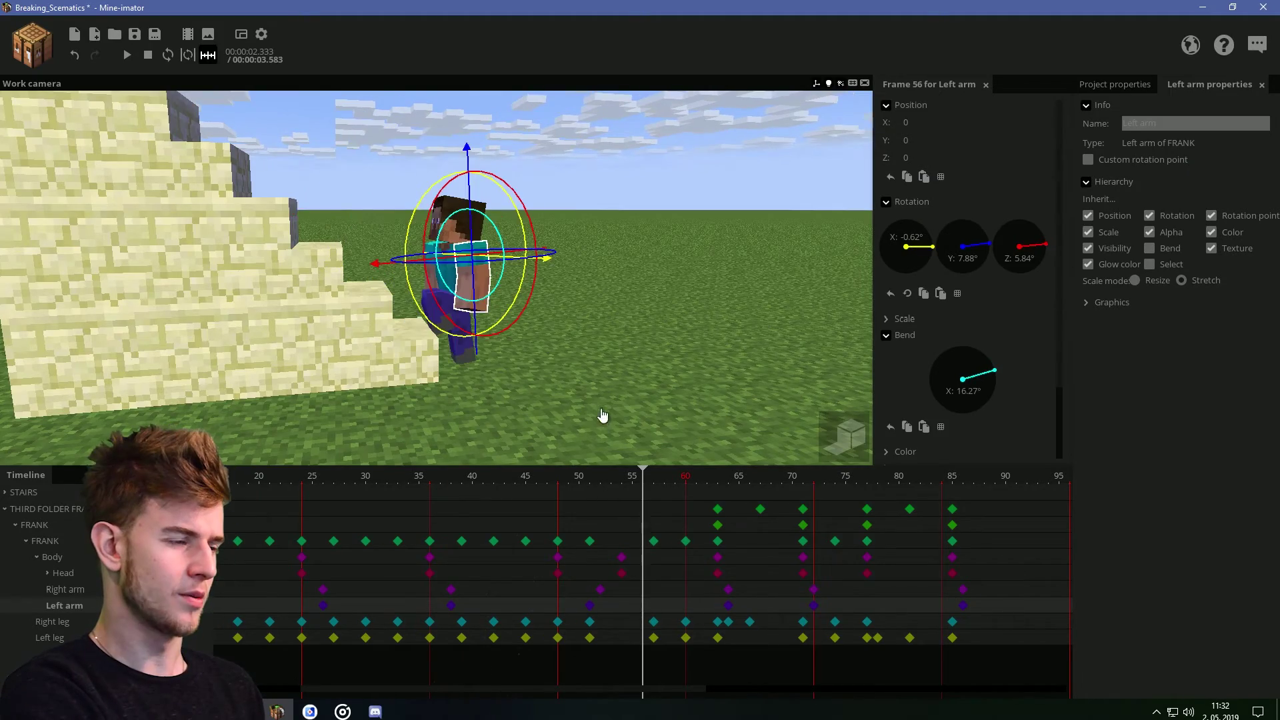
- Try an extra Left arm pose at frame 56 with about 21.81° X rotation and a 42.65° bend, and remove its keyframe
{"action": "left_click_drag", "start_coordinate": [603, 418], "coordinate": [529, 312]}
{"action": "left_click_drag", "start_coordinate": [580, 387], "coordinate": [647, 400]}
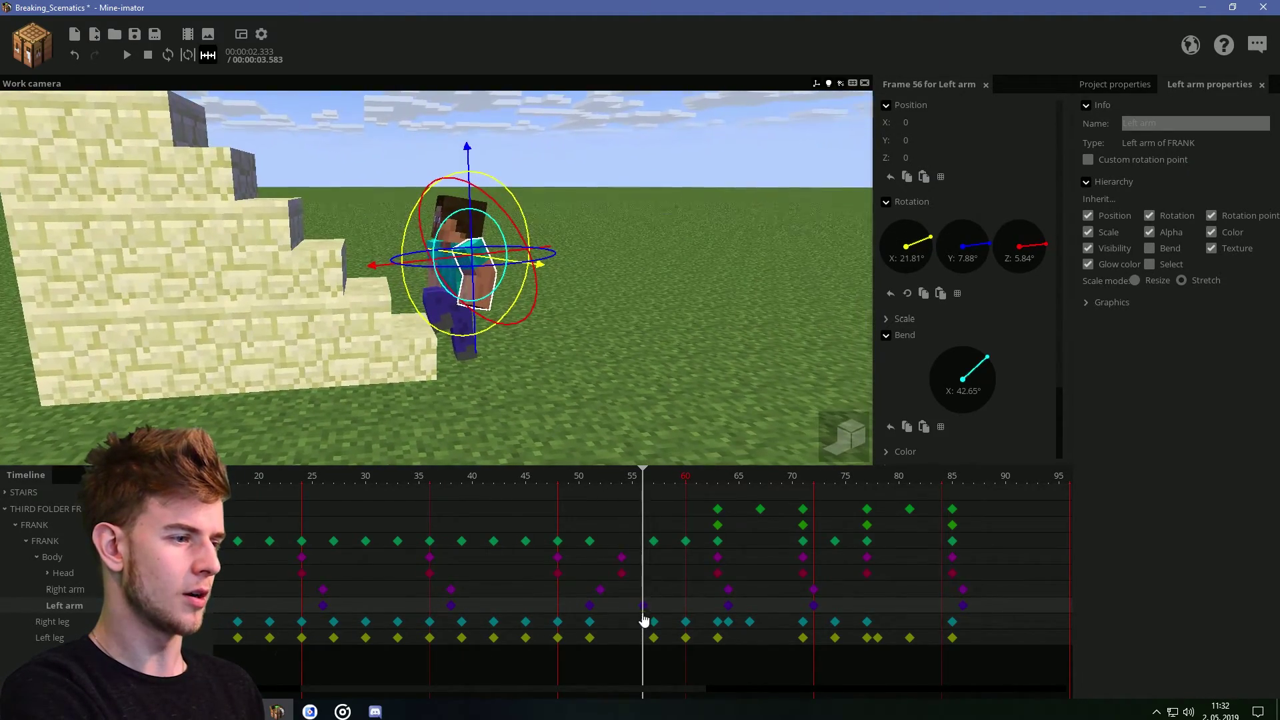
{"action": "left_click", "coordinate": [589, 605]}
{"action": "left_click", "coordinate": [606, 609]}
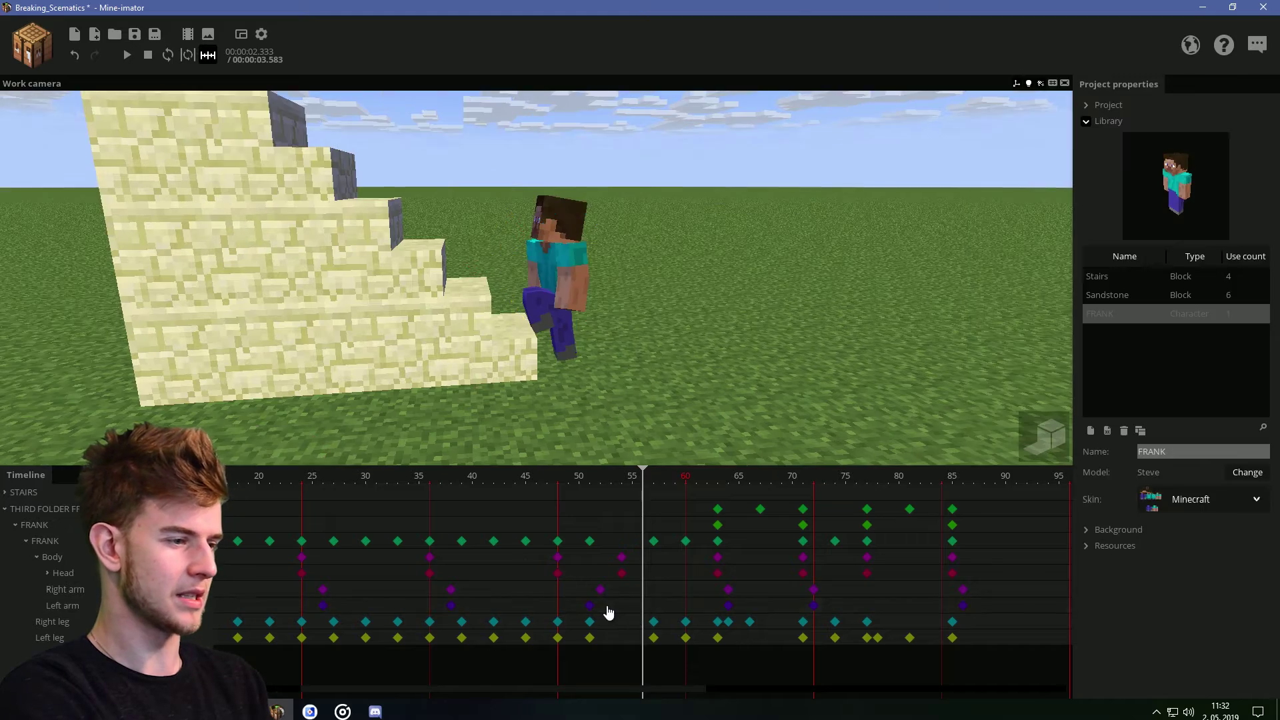
{"action": "left_click", "coordinate": [643, 605]}
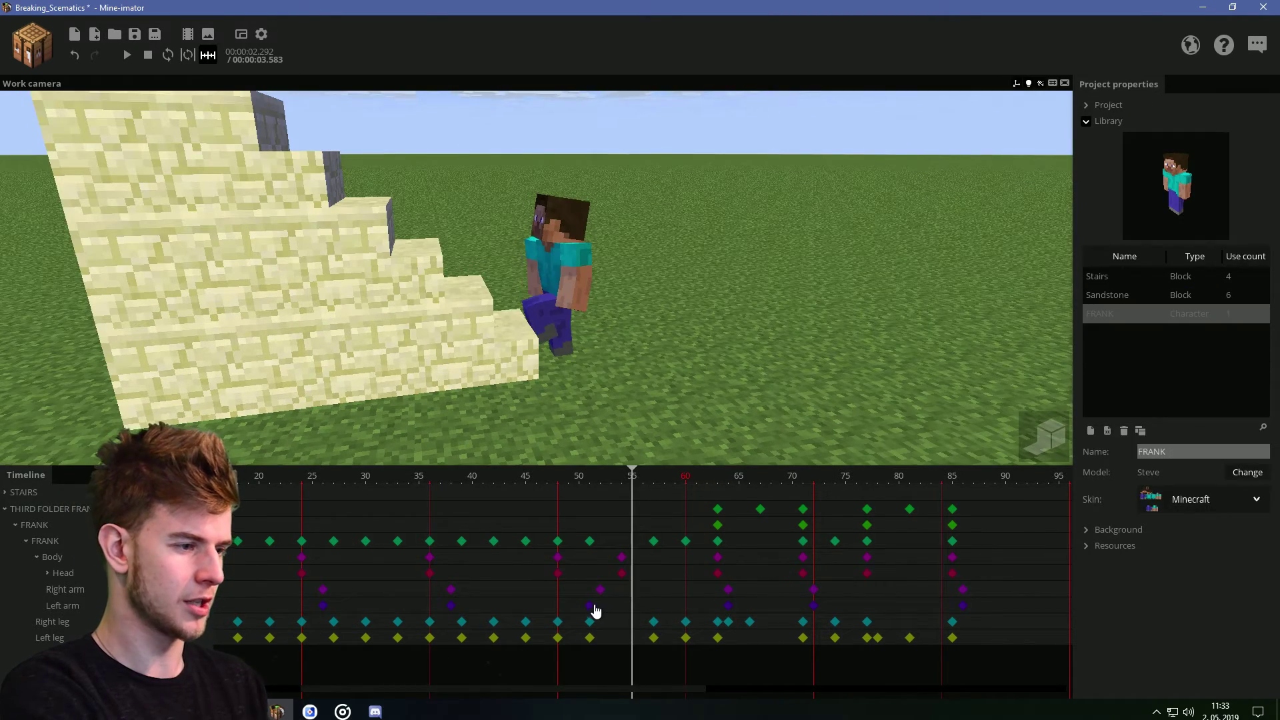
- Move the Left arm keyframe at frame 51 to frame 49 and play back the walk
{"action": "left_click", "coordinate": [592, 606]}
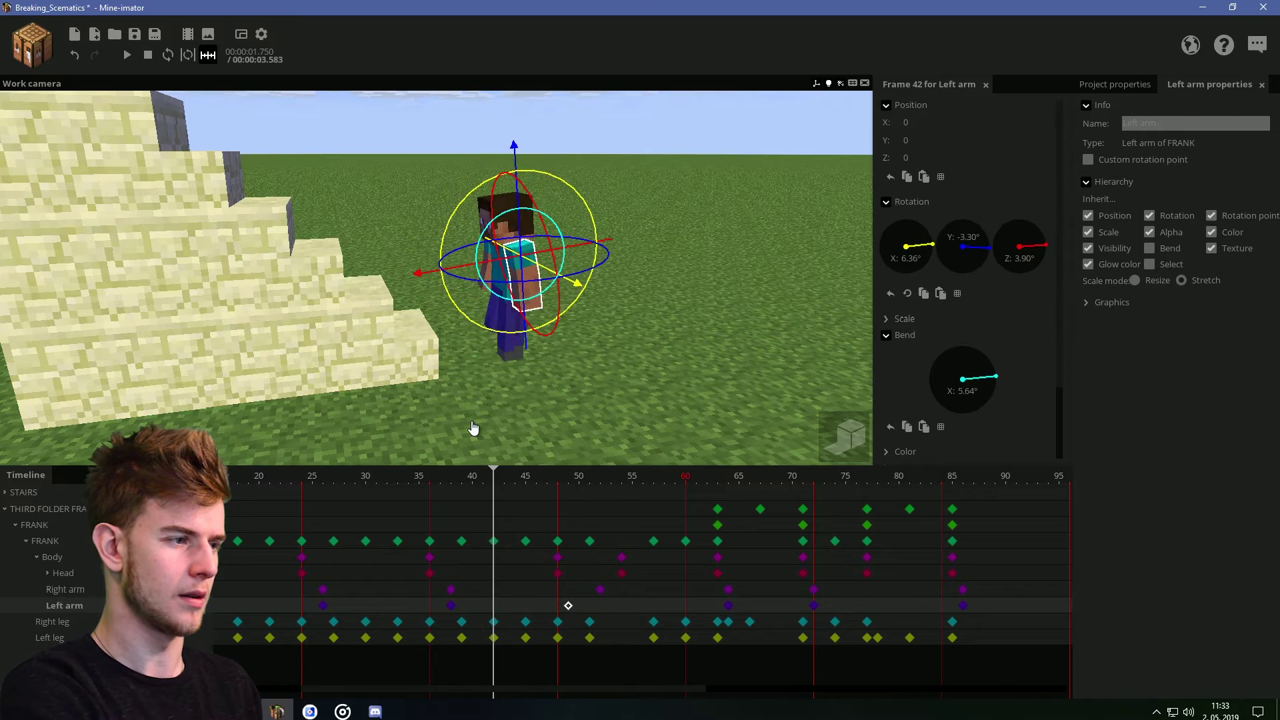
{"action": "left_click", "coordinate": [474, 428]}
{"action": "key", "text": "space"}
{"action": "left_click_drag", "start_coordinate": [563, 476], "coordinate": [621, 490]}
- Key the Left arm at frame 55 with about 11.33° X, 8.06° Y and 8.51° Z rotation and a 9.38° bend
{"action": "left_click", "coordinate": [630, 608]}
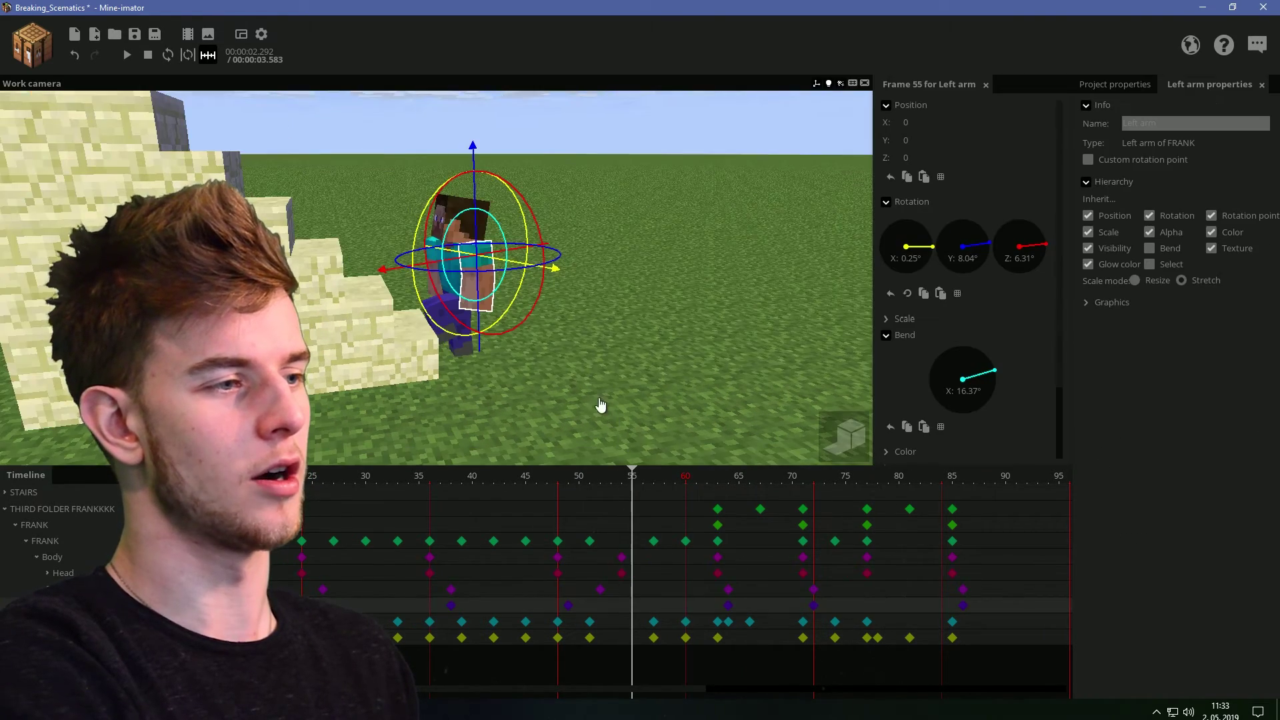
{"action": "left_click_drag", "start_coordinate": [599, 403], "coordinate": [517, 383]}
{"action": "left_click_drag", "start_coordinate": [510, 296], "coordinate": [536, 319]}
{"action": "left_click", "coordinate": [558, 344]}
{"action": "left_click_drag", "start_coordinate": [657, 380], "coordinate": [630, 396]}
{"action": "left_click_drag", "start_coordinate": [631, 609], "coordinate": [641, 612]}
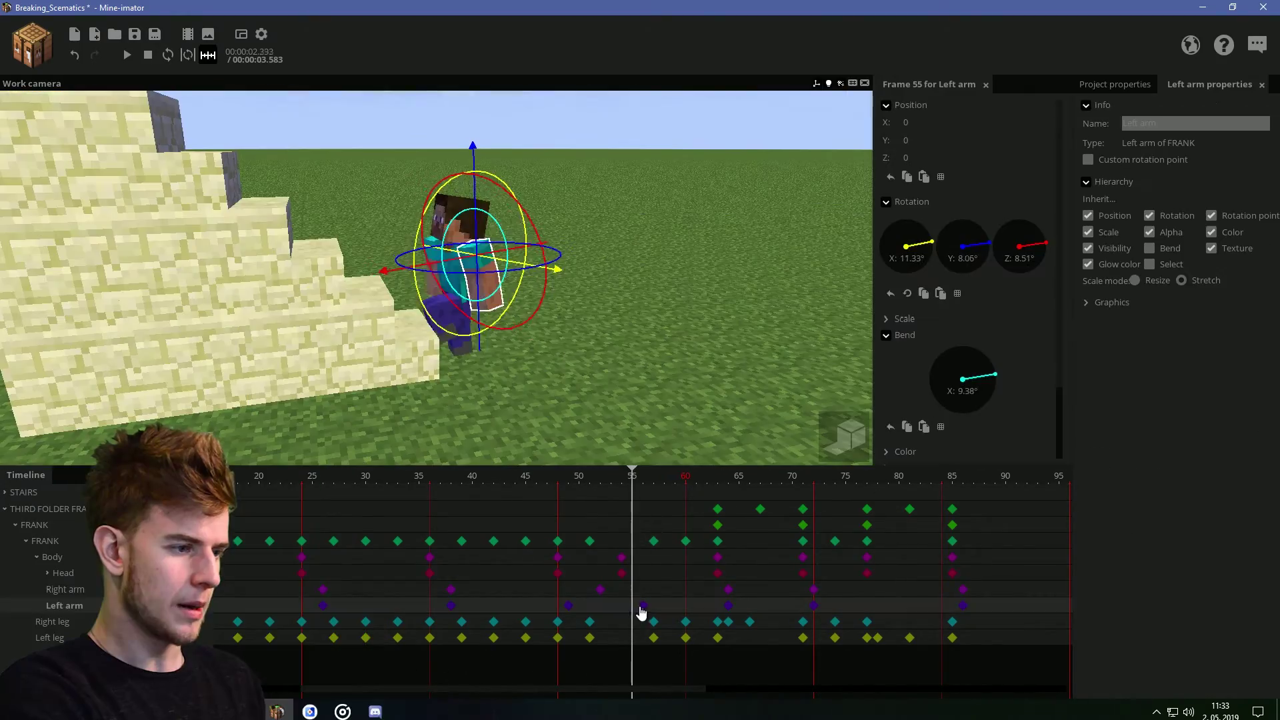
- Play back FRANK's walk up to and onto the stairs several times to check the arm swings
{"action": "left_click_drag", "start_coordinate": [619, 482], "coordinate": [505, 474]}
{"action": "left_click", "coordinate": [476, 456]}
{"action": "key", "text": "space"}
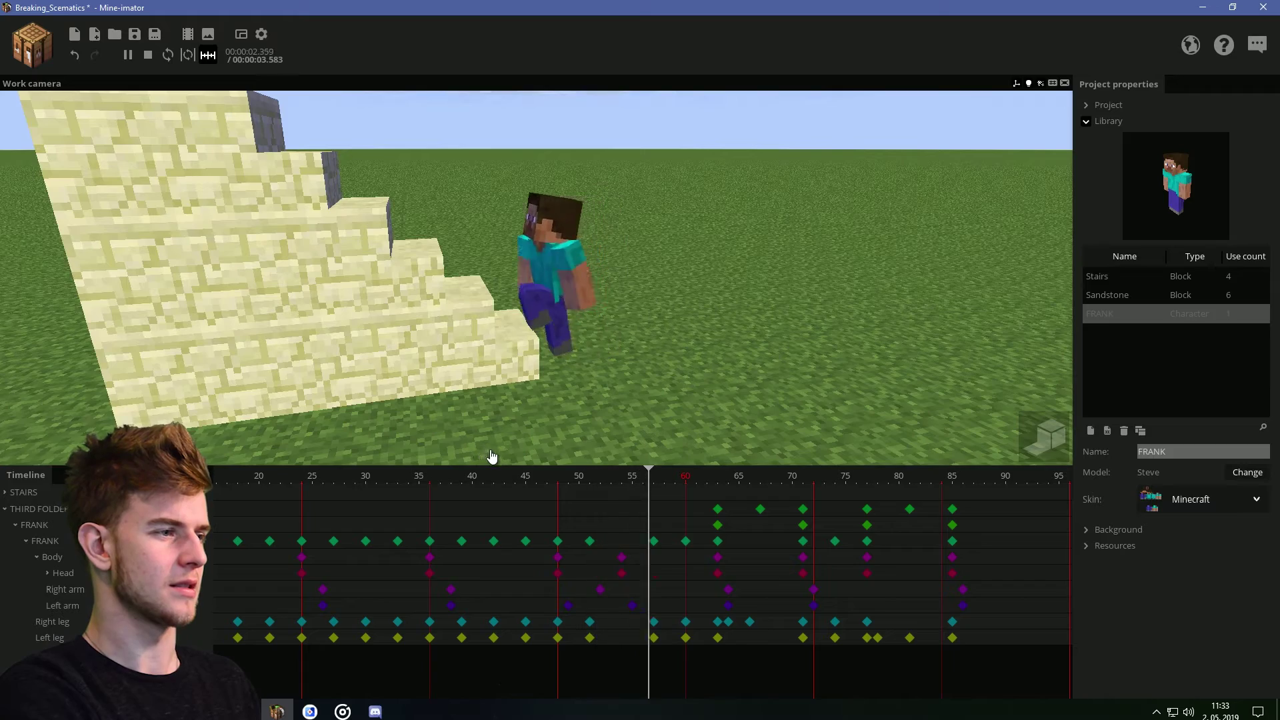
{"action": "key", "text": "space"}
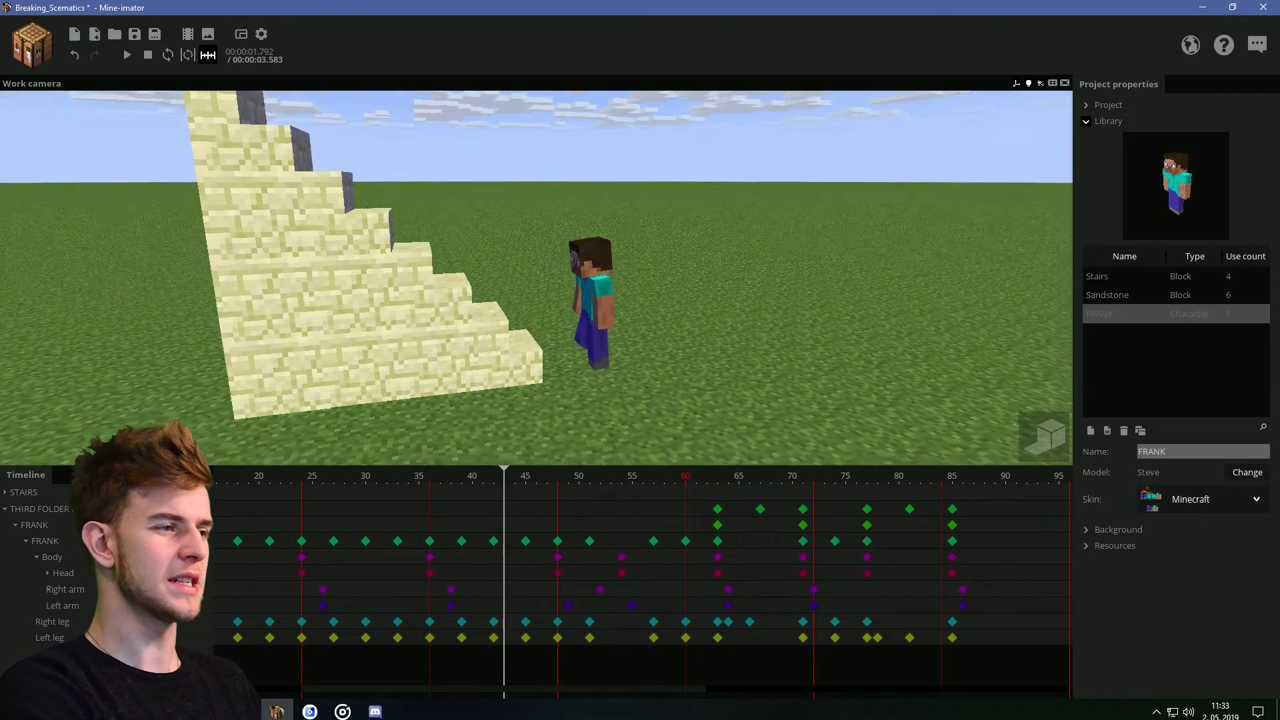
{"action": "key", "text": "space"}
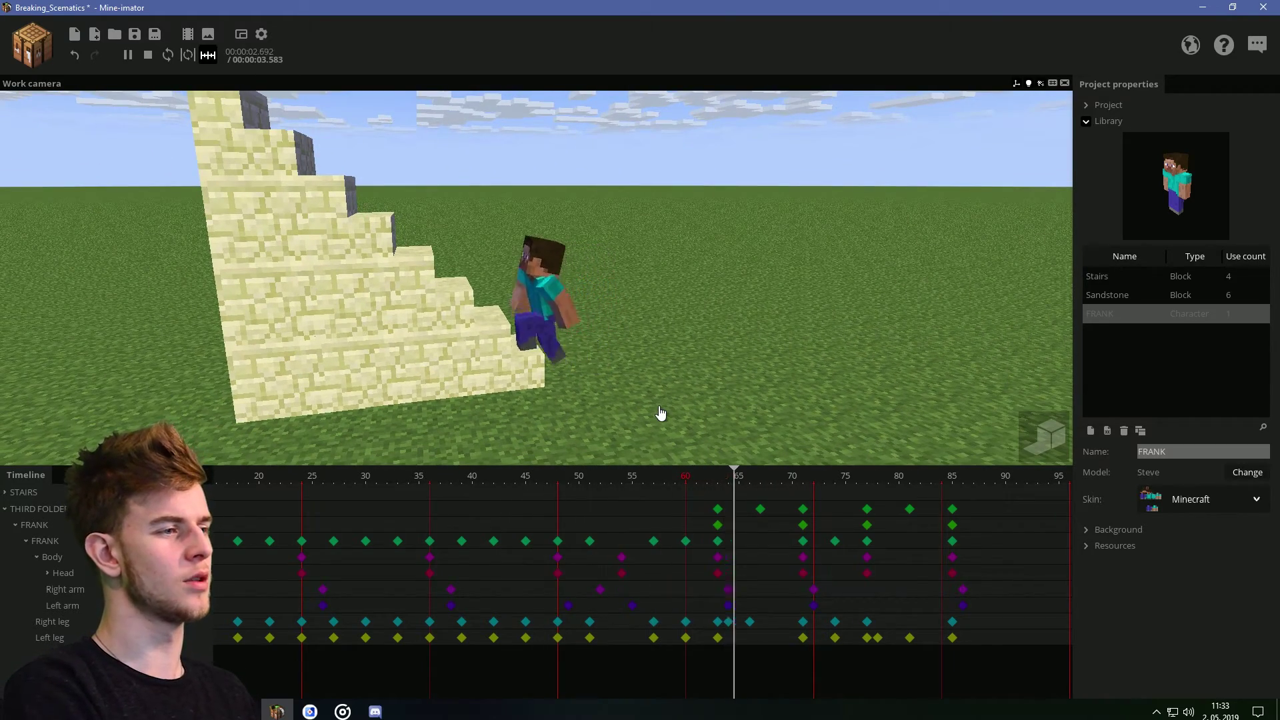
{"action": "key", "text": "space"}
{"action": "key", "text": "space"}
{"action": "middle_click_drag", "start_coordinate": [513, 351], "coordinate": [528, 349]}
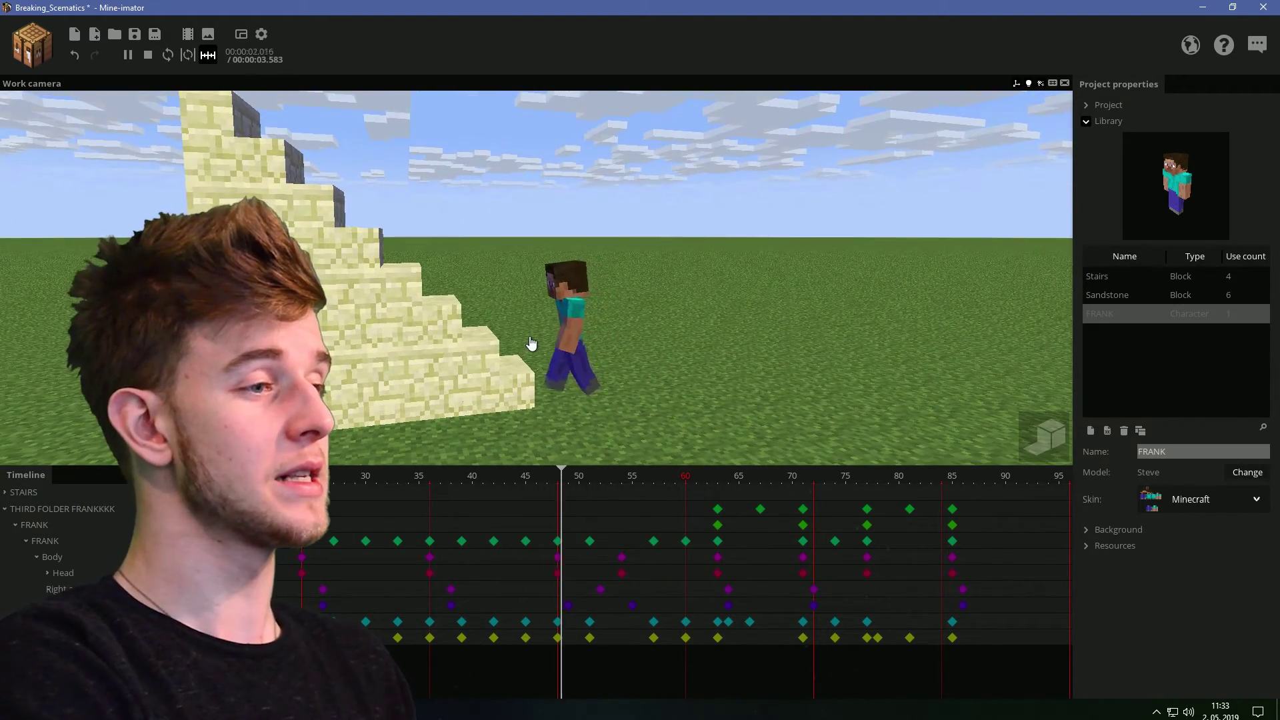
{"action": "key", "text": "space"}
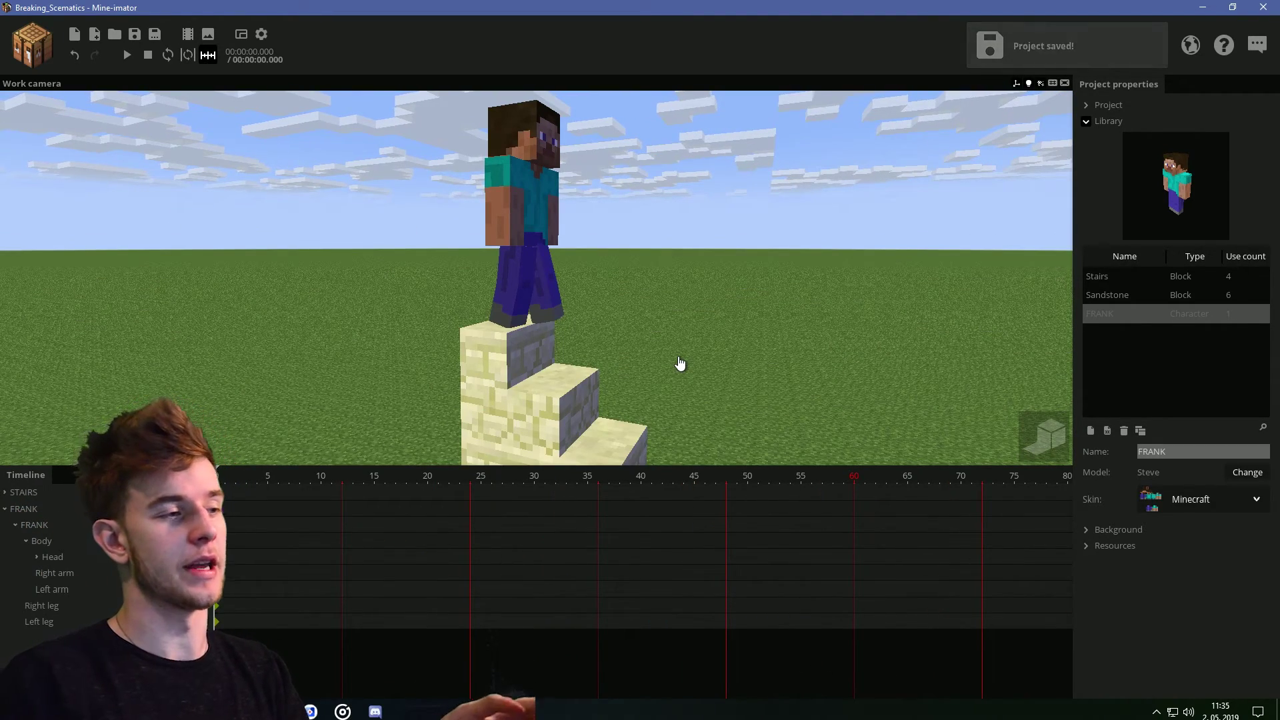
- At frame 3, key the Right leg bent backward and move the FRANK folder off the top stair to about X -78.07, Y 63.51, Z 0.41
{"action": "left_click", "coordinate": [36, 523]}
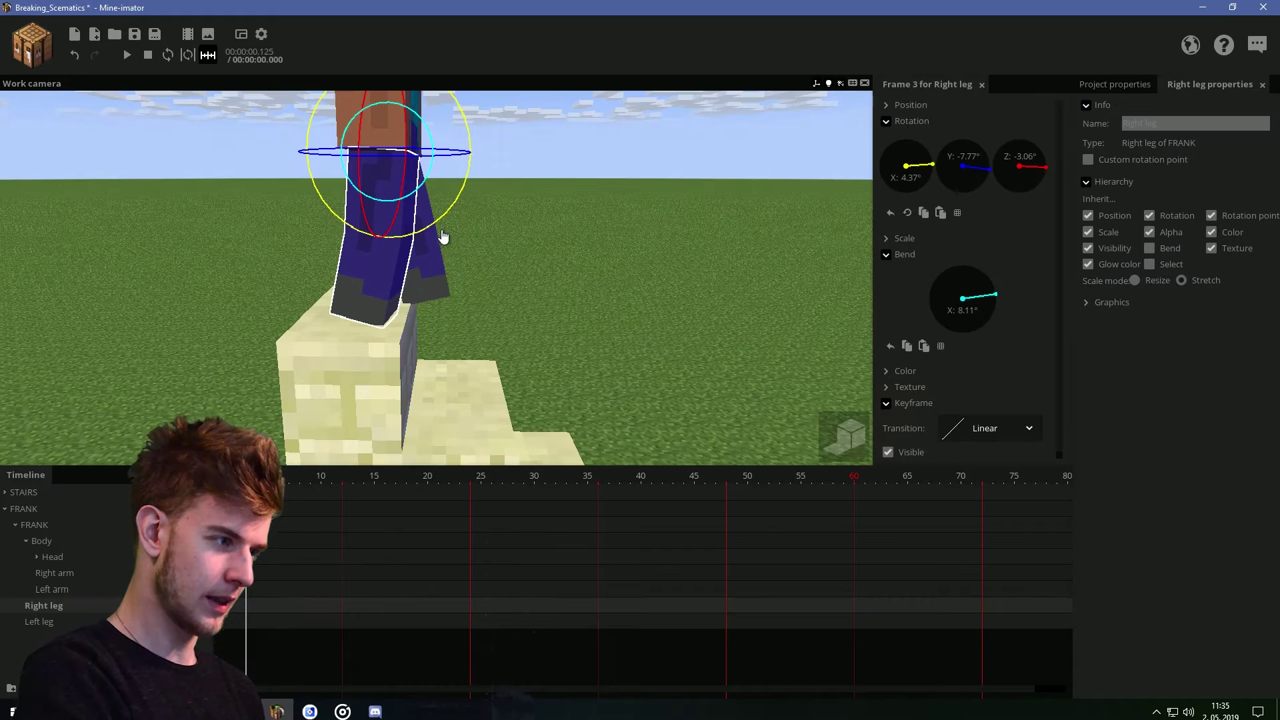
{"action": "mouse_move", "coordinate": [422, 231]}
{"action": "left_mouse_down"}
{"action": "mouse_move", "coordinate": [414, 202]}
{"action": "mouse_move", "coordinate": [412, 227]}
{"action": "left_mouse_up"}
{"action": "left_click", "coordinate": [310, 509]}
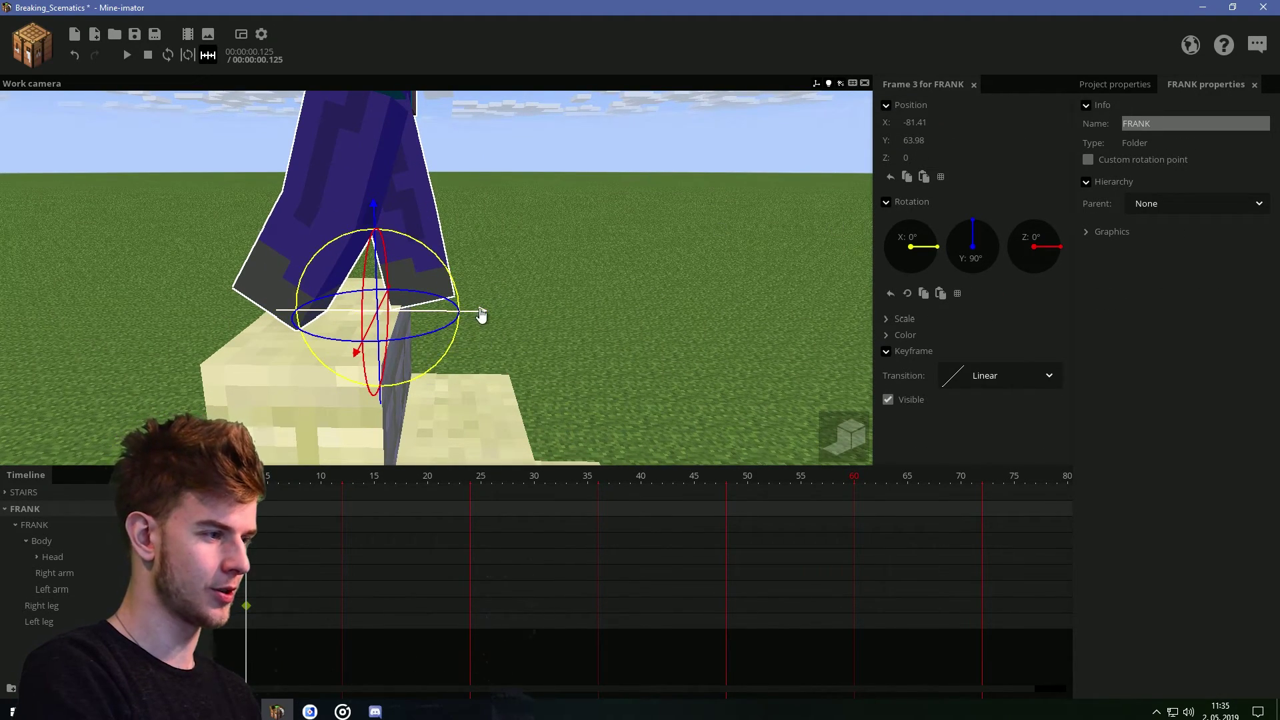
{"action": "left_click_drag", "start_coordinate": [478, 312], "coordinate": [515, 312]}
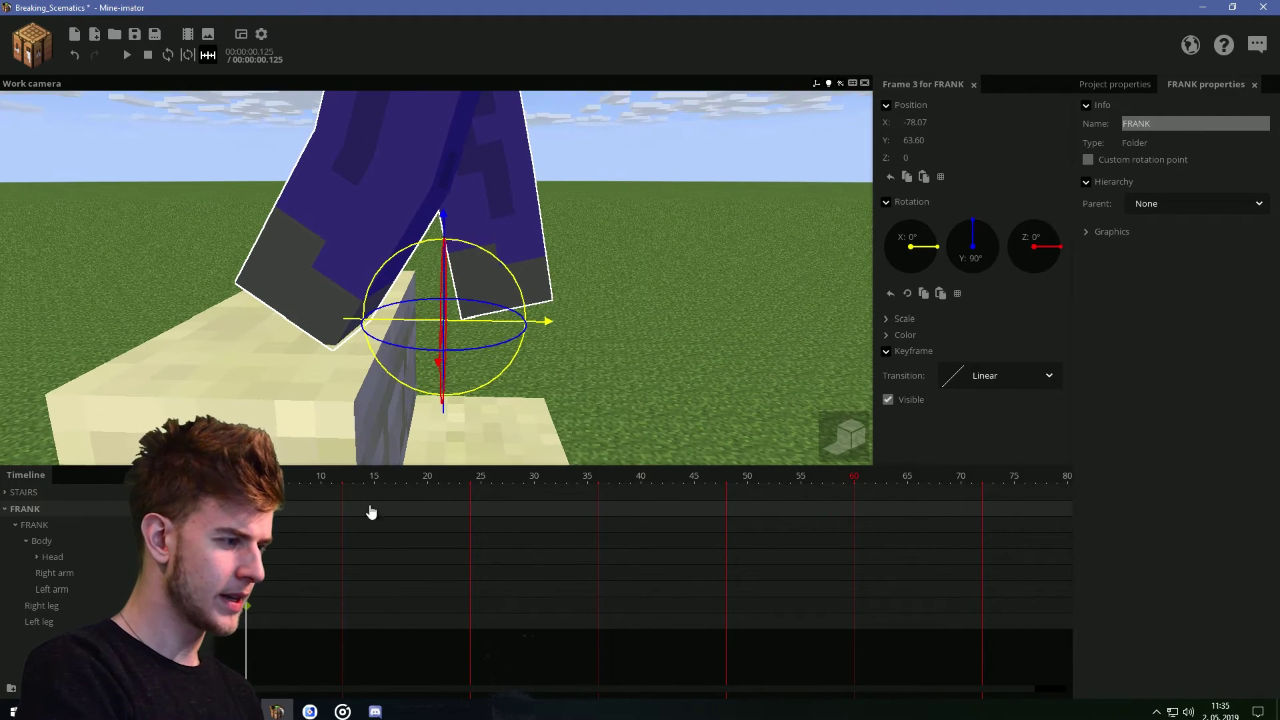
{"action": "left_click", "coordinate": [214, 477]}
{"action": "left_click", "coordinate": [246, 476]}
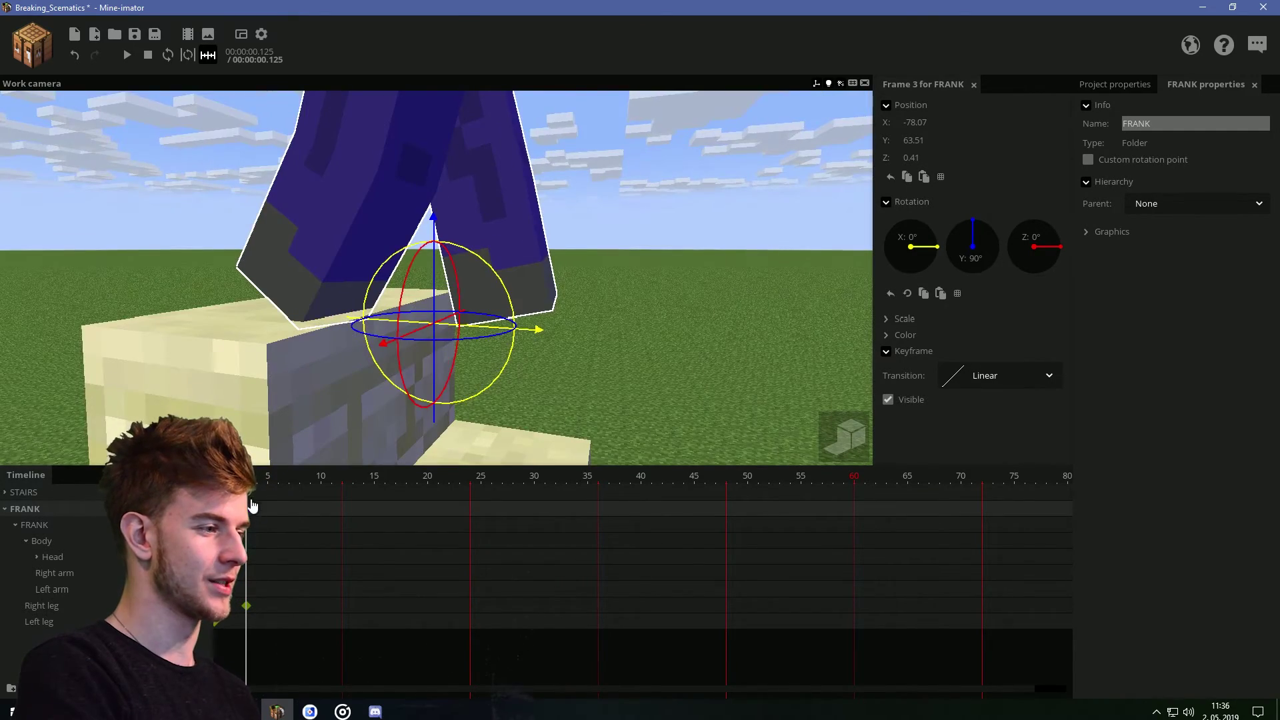
{"action": "mouse_move", "coordinate": [246, 476]}
{"action": "left_mouse_down"}
{"action": "mouse_move", "coordinate": [214, 476]}
{"action": "mouse_move", "coordinate": [240, 476]}
{"action": "left_mouse_up"}
{"action": "left_click_drag", "start_coordinate": [241, 476], "coordinate": [214, 476]}
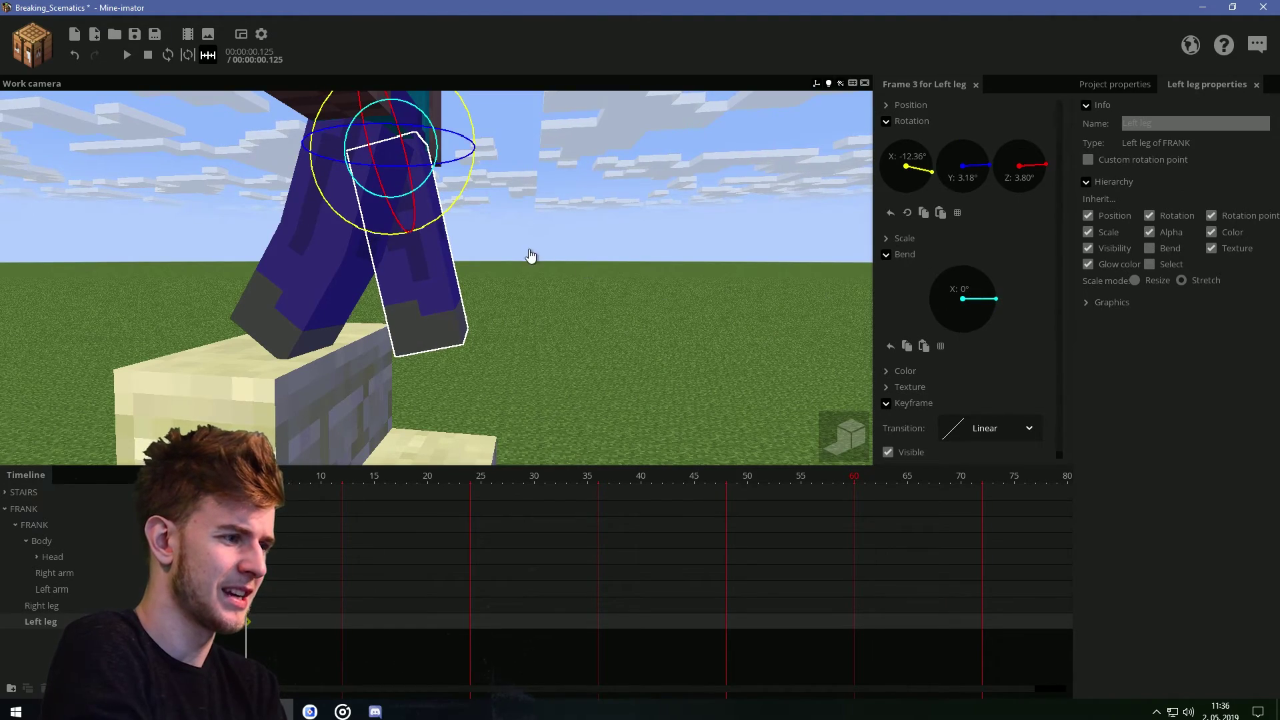
- Key the Left leg at about -15.50° X at frame 3 and -5.73° X at frame 7, with the Right leg bent about 105.53° at frame 7
{"action": "left_click_drag", "start_coordinate": [440, 257], "coordinate": [524, 262]}
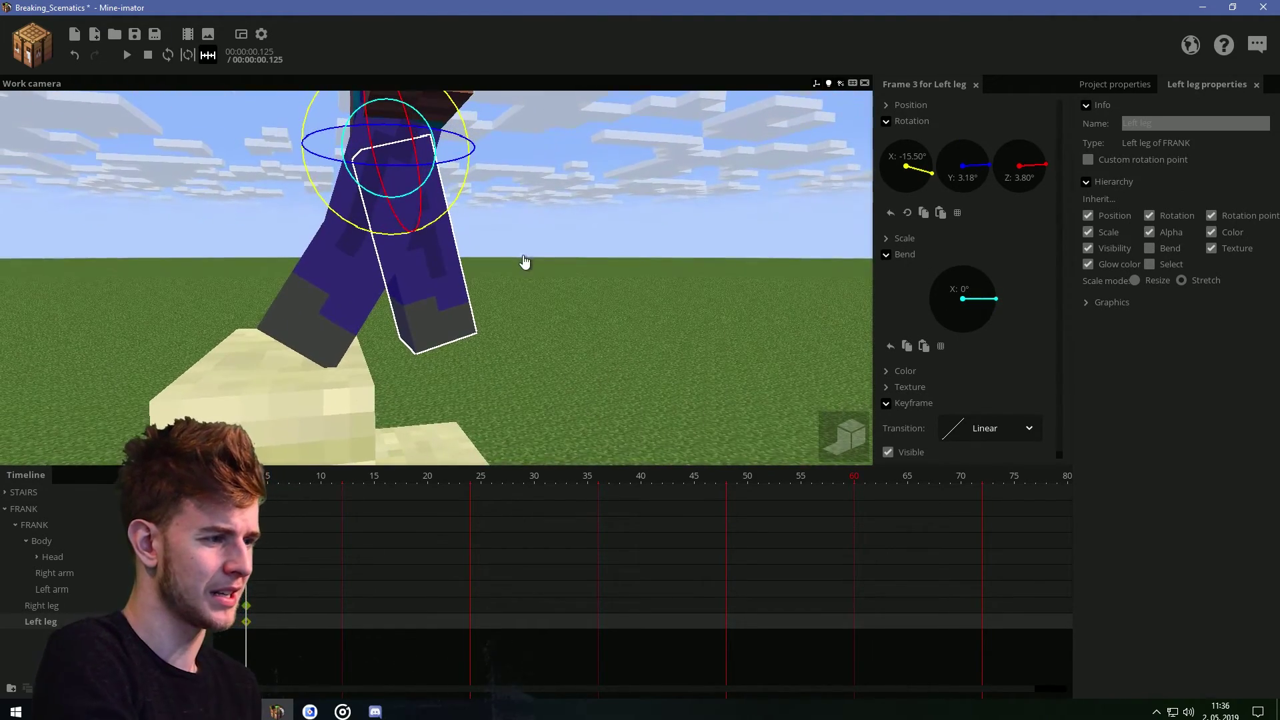
{"action": "left_click", "coordinate": [288, 476]}
{"action": "left_click_drag", "start_coordinate": [434, 233], "coordinate": [420, 250]}
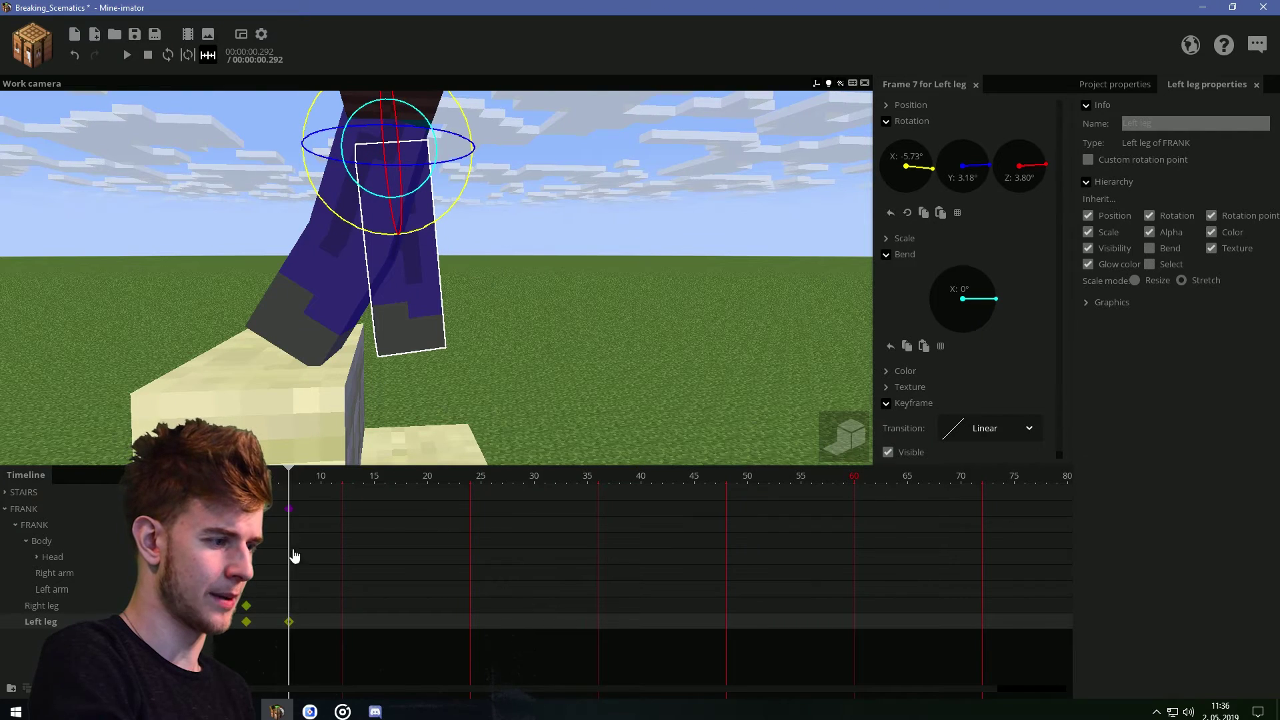
{"action": "left_click", "coordinate": [300, 606]}
{"action": "left_click_drag", "start_coordinate": [422, 215], "coordinate": [350, 237]}
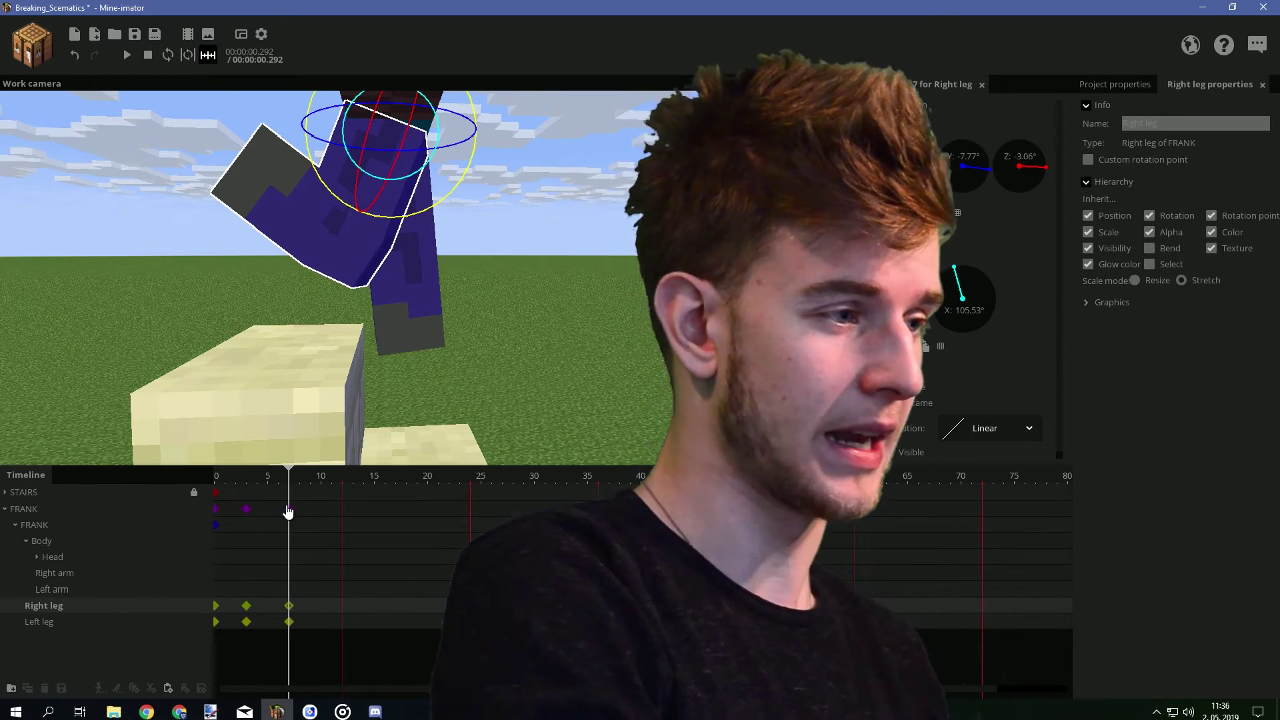
- Key the FRANK model inside the folder at frames 3 and 7, lowering it onto the next stair at frame 7
{"action": "left_click", "coordinate": [288, 510]}
{"action": "left_click", "coordinate": [246, 526]}
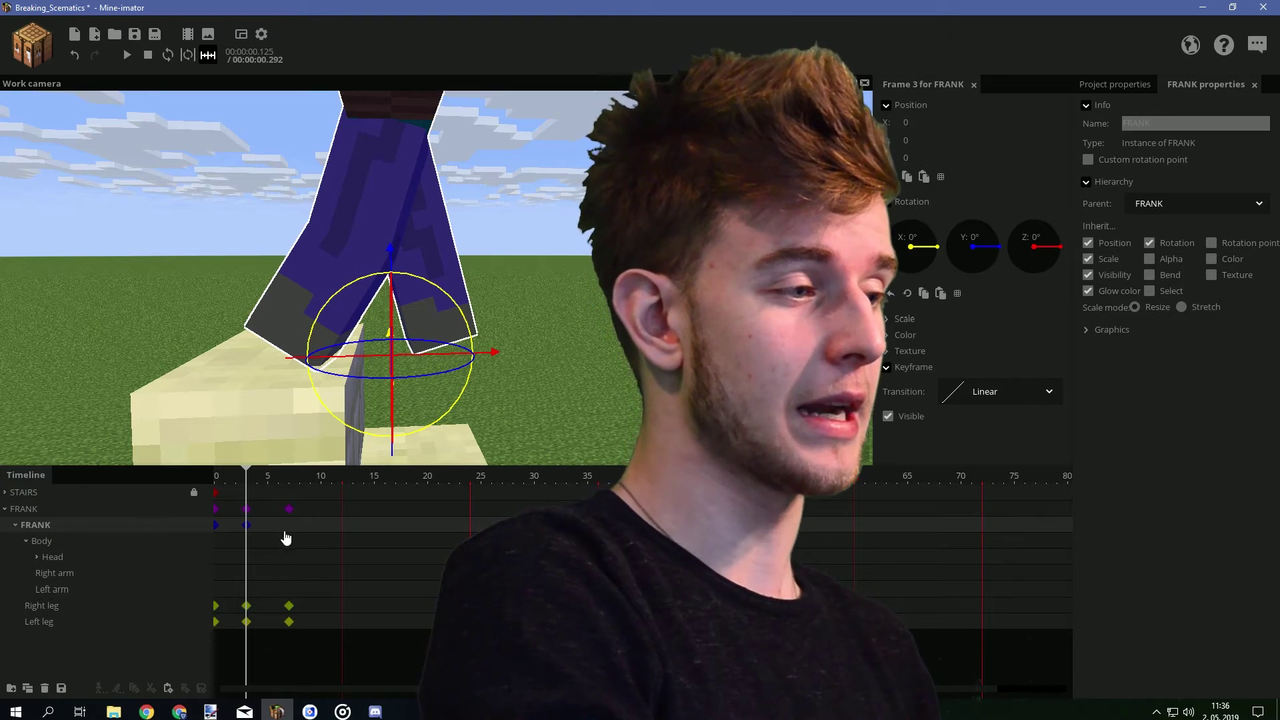
{"action": "left_click", "coordinate": [245, 526]}
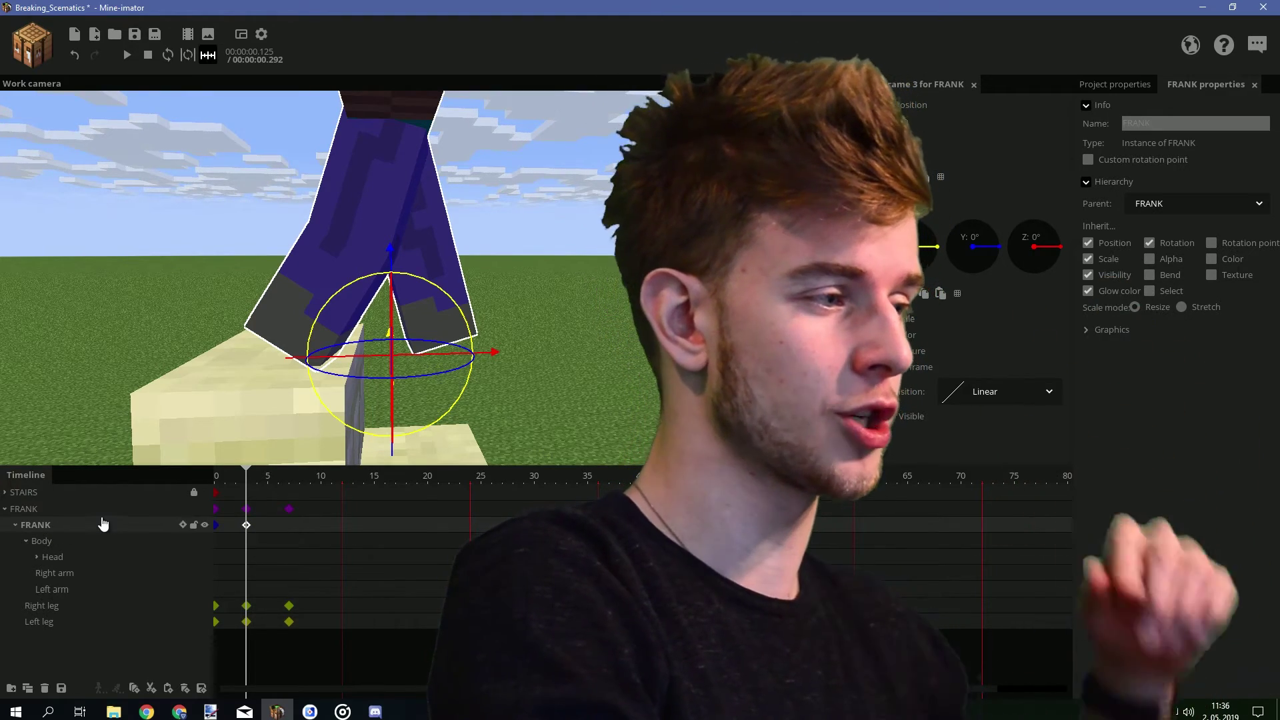
{"action": "left_click", "coordinate": [105, 511]}
{"action": "left_click", "coordinate": [289, 526]}
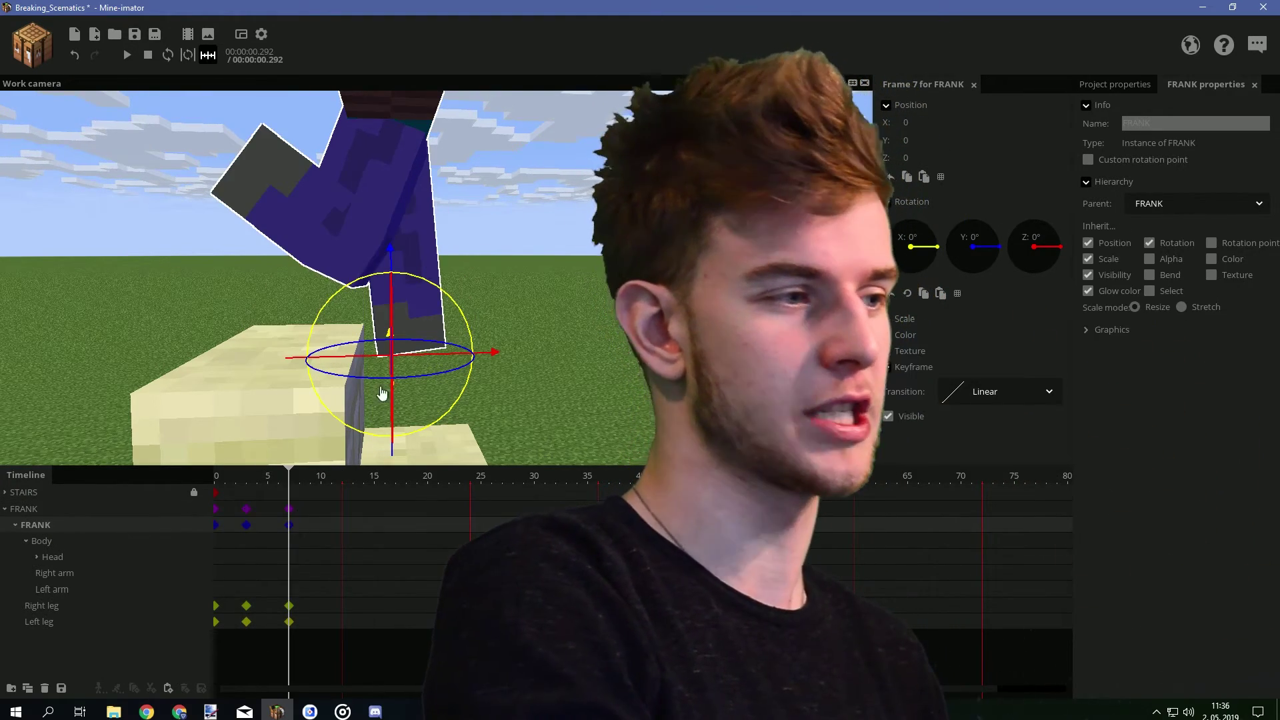
{"action": "mouse_move", "coordinate": [392, 263]}
{"action": "left_mouse_down"}
{"action": "mouse_move", "coordinate": [390, 333]}
{"action": "mouse_move", "coordinate": [370, 300]}
{"action": "mouse_move", "coordinate": [385, 283]}
{"action": "left_mouse_up"}
- Move the FRANK folder forward to about X -76.10 at frame 7 and play back the step down
{"action": "left_click", "coordinate": [288, 509]}
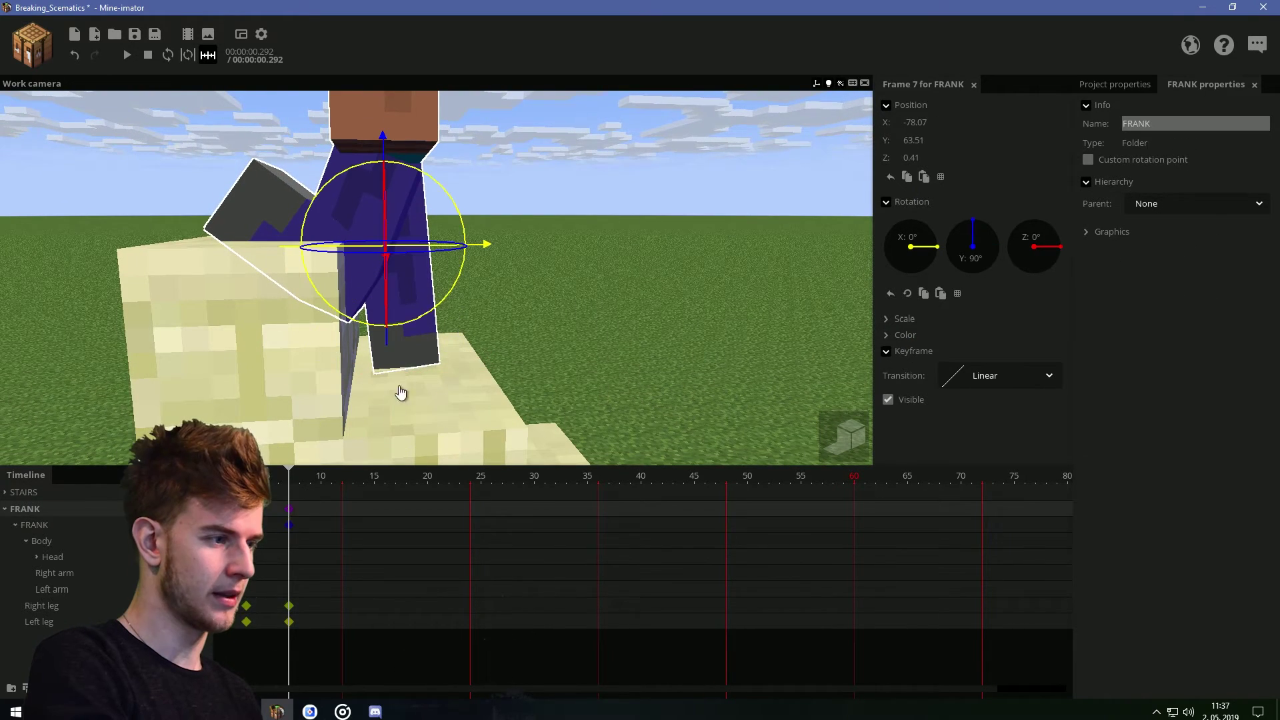
{"action": "left_click_drag", "start_coordinate": [483, 250], "coordinate": [520, 256]}
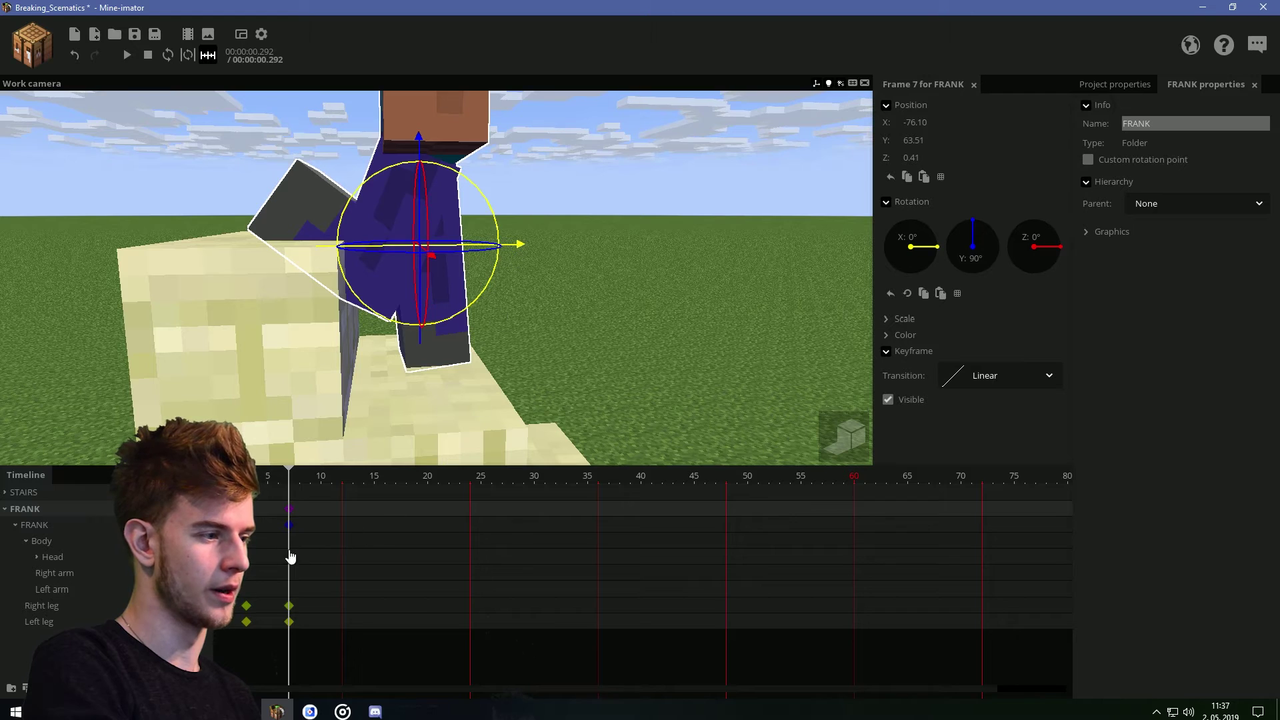
{"action": "left_click_drag", "start_coordinate": [250, 477], "coordinate": [260, 519]}
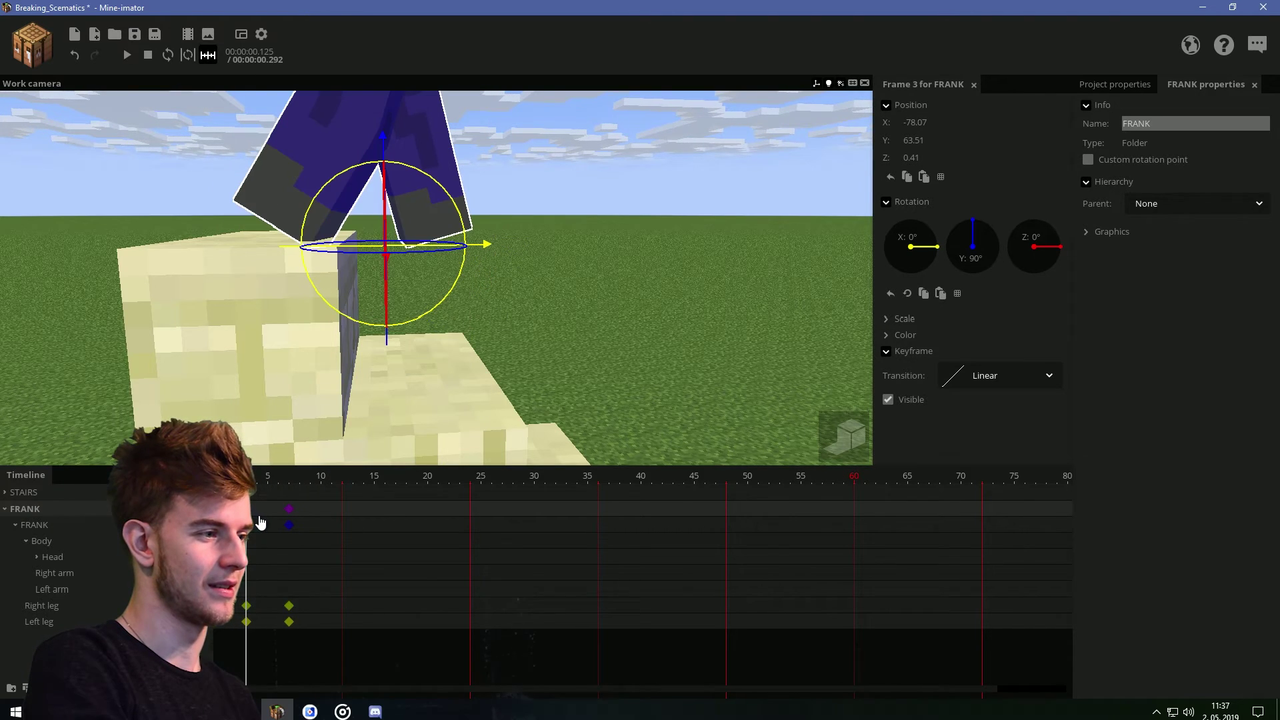
{"action": "left_click", "coordinate": [247, 606]}
{"action": "left_click_drag", "start_coordinate": [336, 371], "coordinate": [336, 367]}
{"action": "key", "text": "s"}
{"action": "key", "text": "space"}
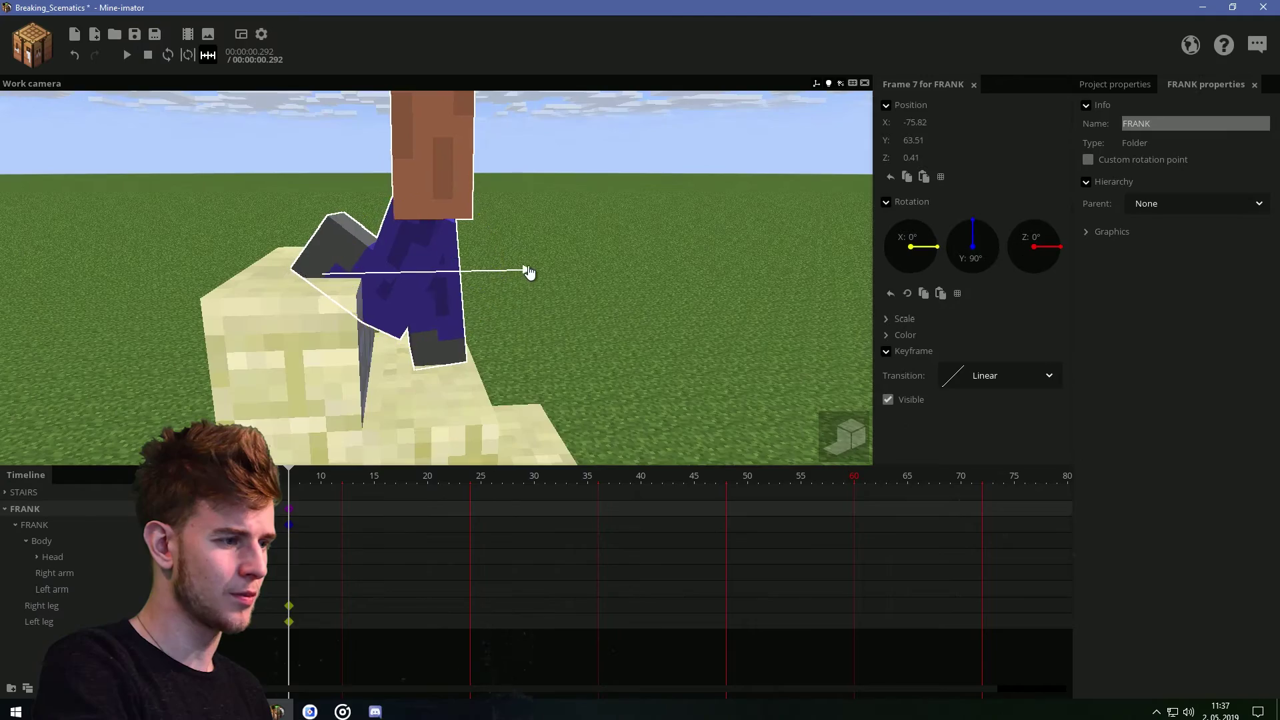
- Change the transition of the FRANK model's keyframe at frame 3, play back the motion, and save the project
{"action": "mouse_move", "coordinate": [236, 476]}
{"action": "left_mouse_down"}
{"action": "mouse_move", "coordinate": [280, 475]}
{"action": "mouse_move", "coordinate": [243, 475]}
{"action": "left_mouse_up"}
{"action": "left_click", "coordinate": [289, 605]}
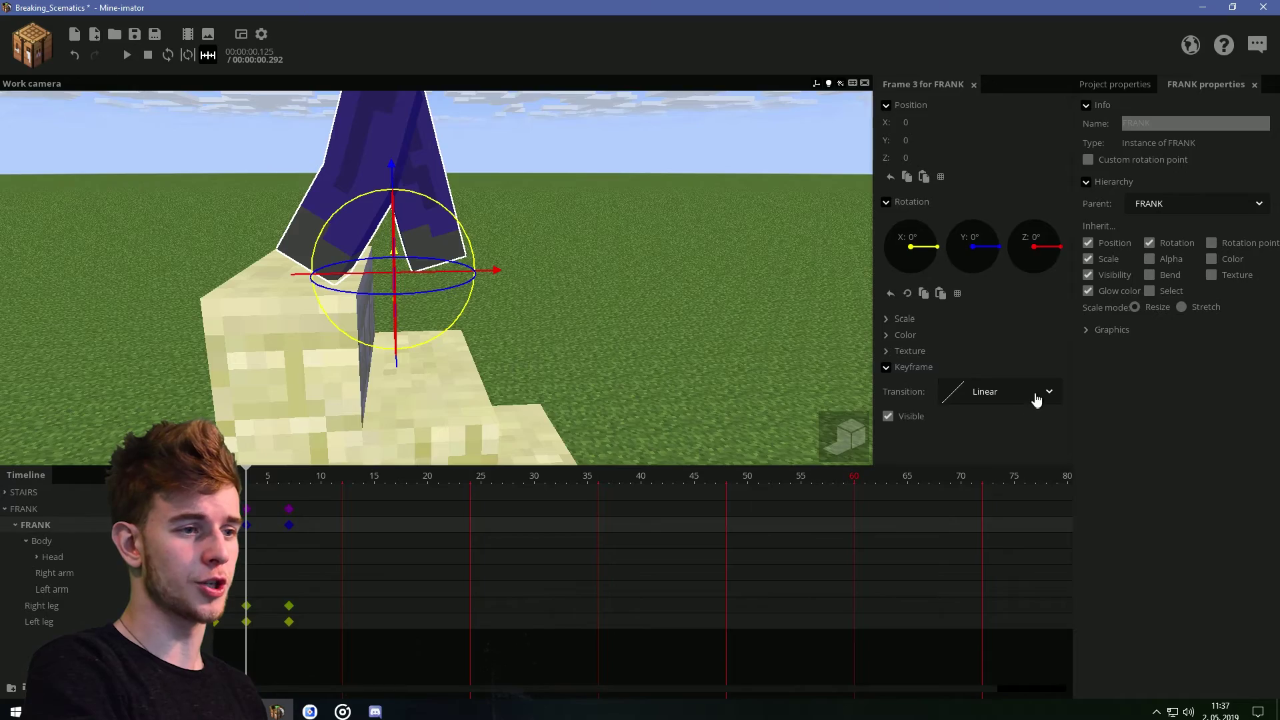
{"action": "left_click", "coordinate": [1037, 399]}
{"action": "left_click", "coordinate": [959, 468]}
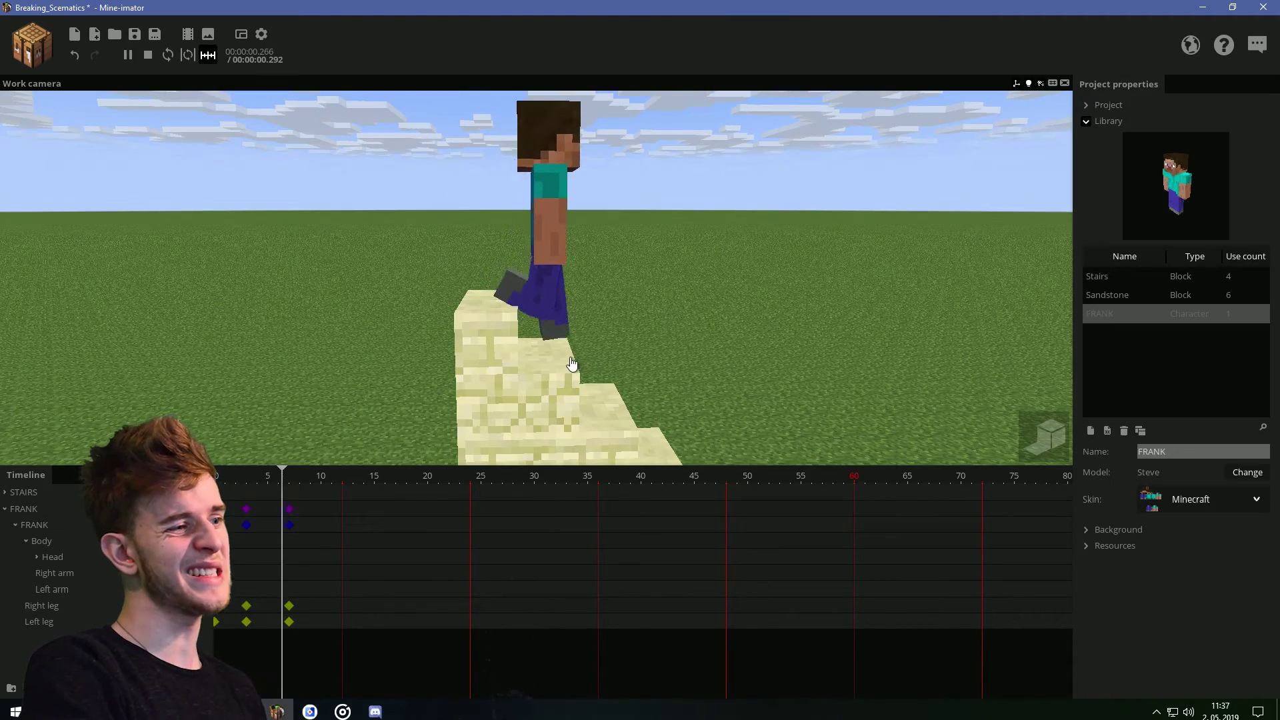
{"action": "key", "text": "ctrl+s"}
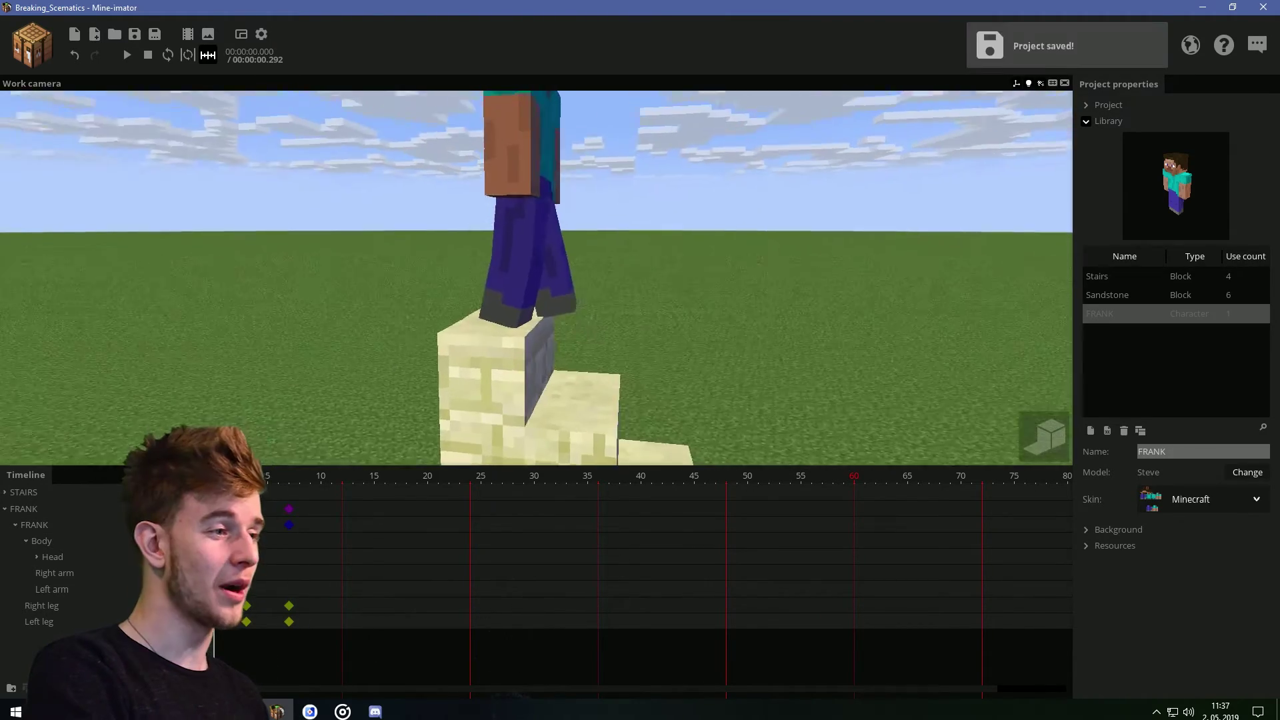
- Play back the first step down from the front and side to check the motion
{"action": "right_click_drag", "start_coordinate": [694, 335], "coordinate": [660, 320]}
{"action": "right_click_drag", "start_coordinate": [712, 363], "coordinate": [703, 359]}
{"action": "key", "text": "space"}
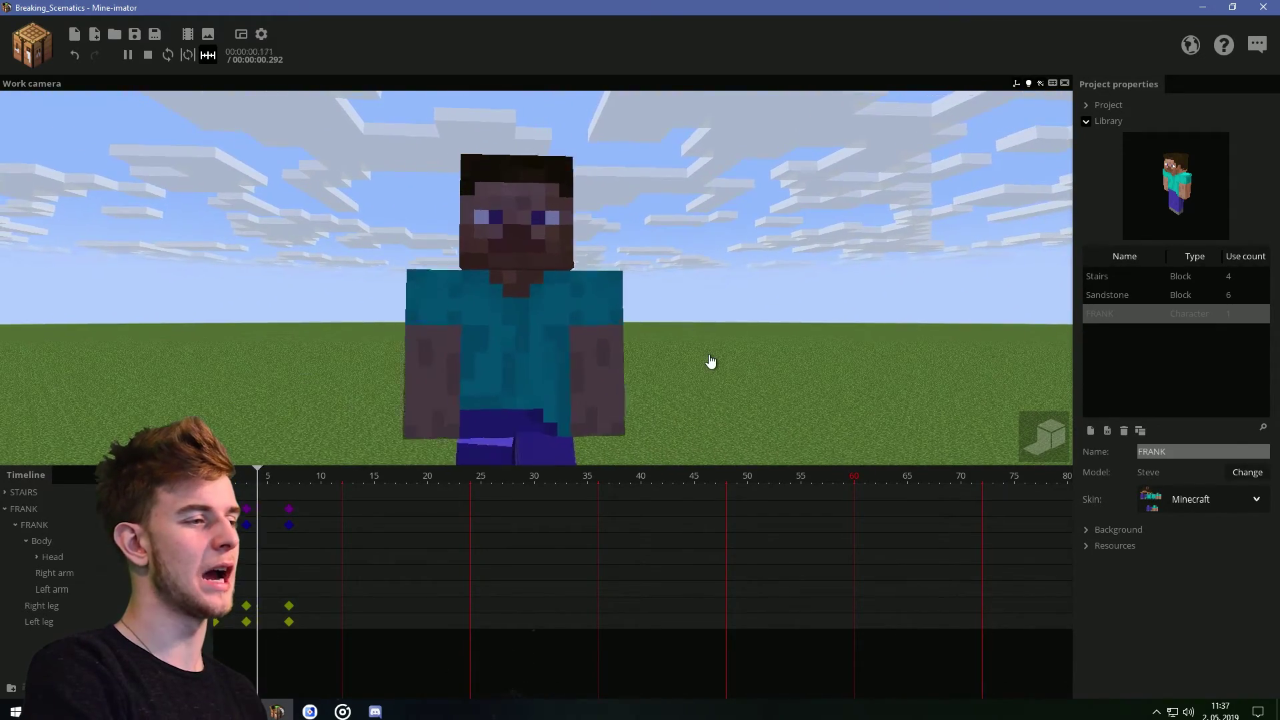
{"action": "key", "text": "space"}
{"action": "key", "text": "space"}
{"action": "key", "text": "space"}
{"action": "right_click_drag", "start_coordinate": [553, 328], "coordinate": [530, 327]}
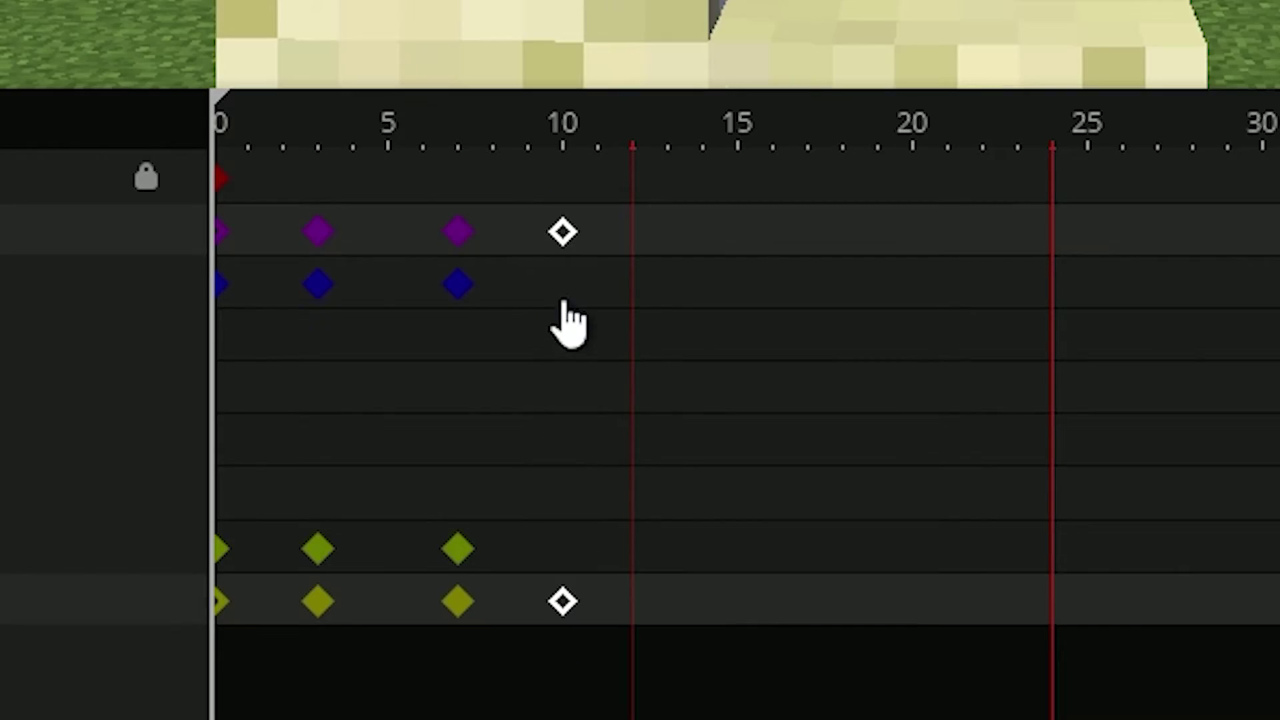
- Move the FRANK folder and Left leg keyframes from frame 10 to 9, and key the Left leg at frame 12 with about 3.85° X rotation and a 7.19° bend
{"action": "left_click_drag", "start_coordinate": [320, 509], "coordinate": [310, 509]}
{"action": "left_click_drag", "start_coordinate": [469, 140], "coordinate": [761, 228]}
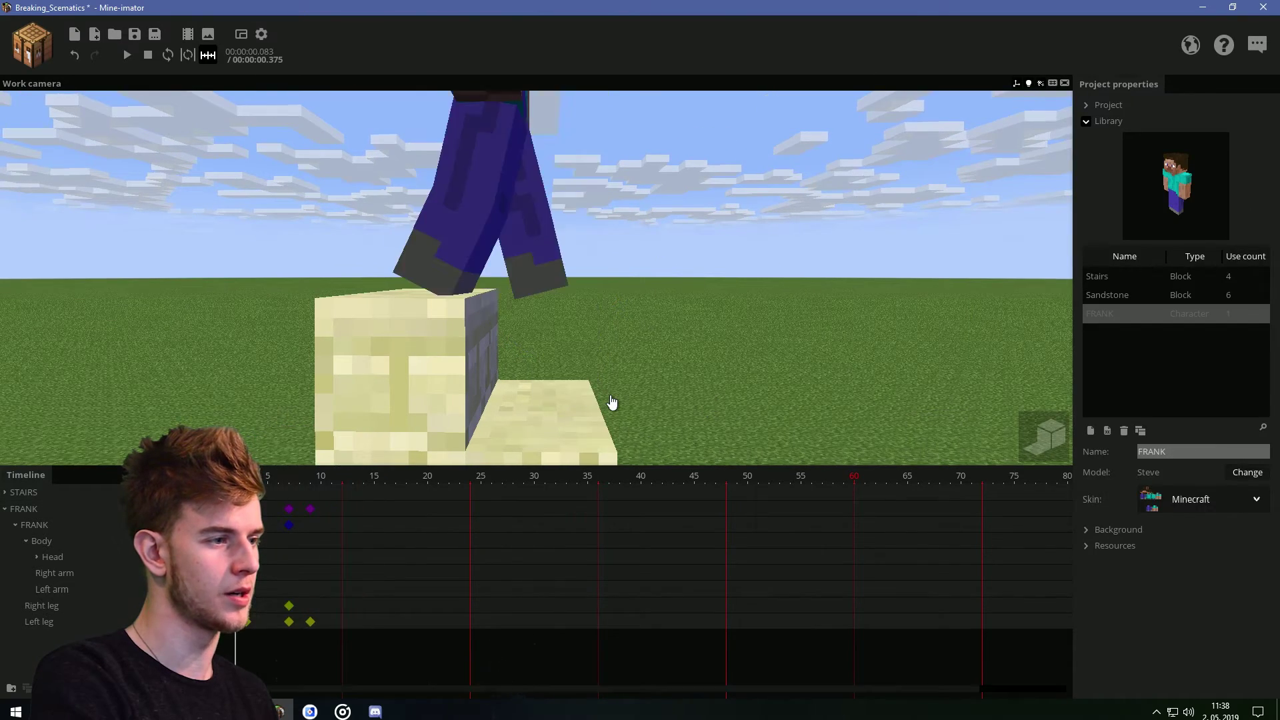
{"action": "left_click", "coordinate": [351, 614]}
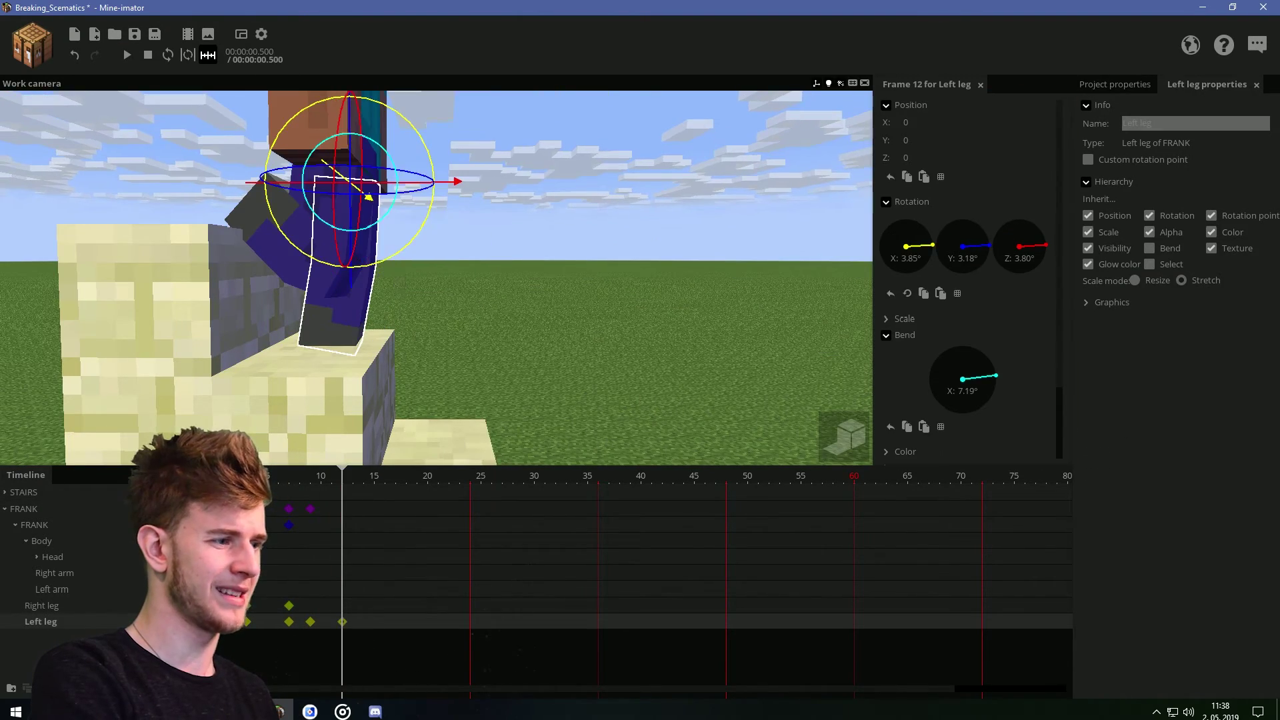
{"action": "left_click_drag", "start_coordinate": [500, 287], "coordinate": [700, 297]}
- Key the FRANK folder at frame 12, moved forward along the stair to about X -73.04, Y 63.24, Z 0.41
{"action": "left_click", "coordinate": [348, 509]}
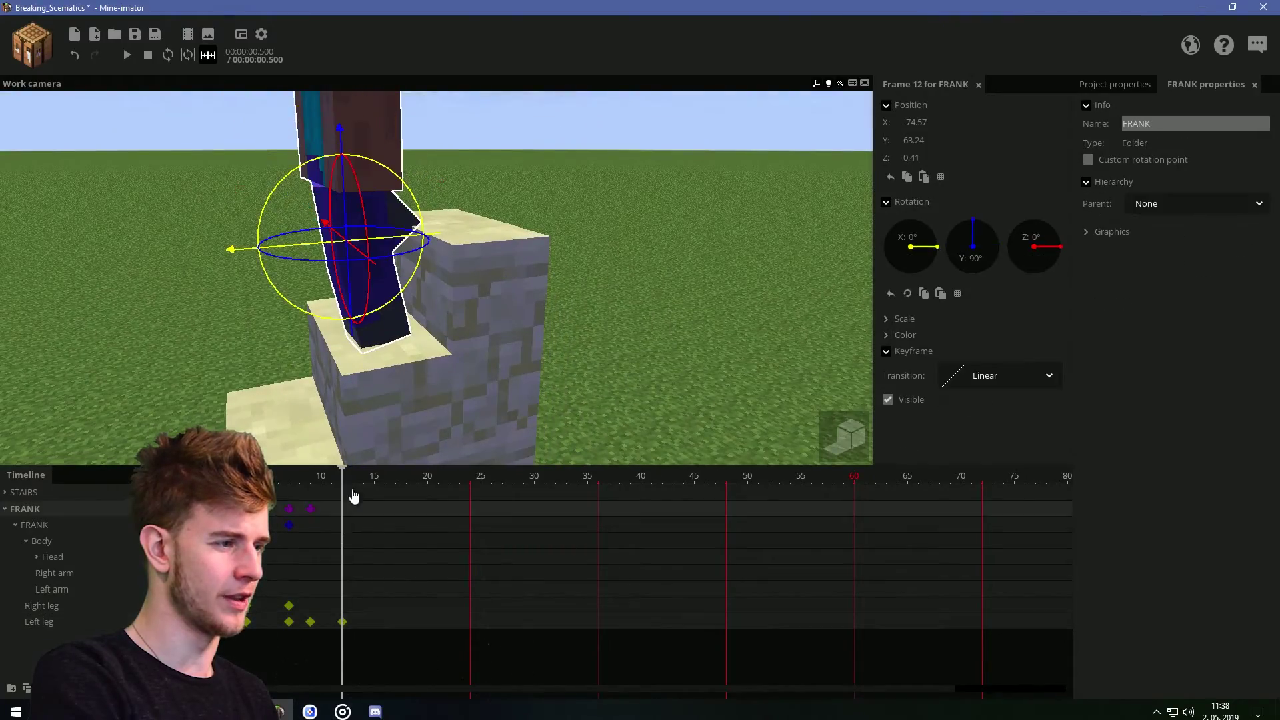
{"action": "left_click", "coordinate": [310, 509]}
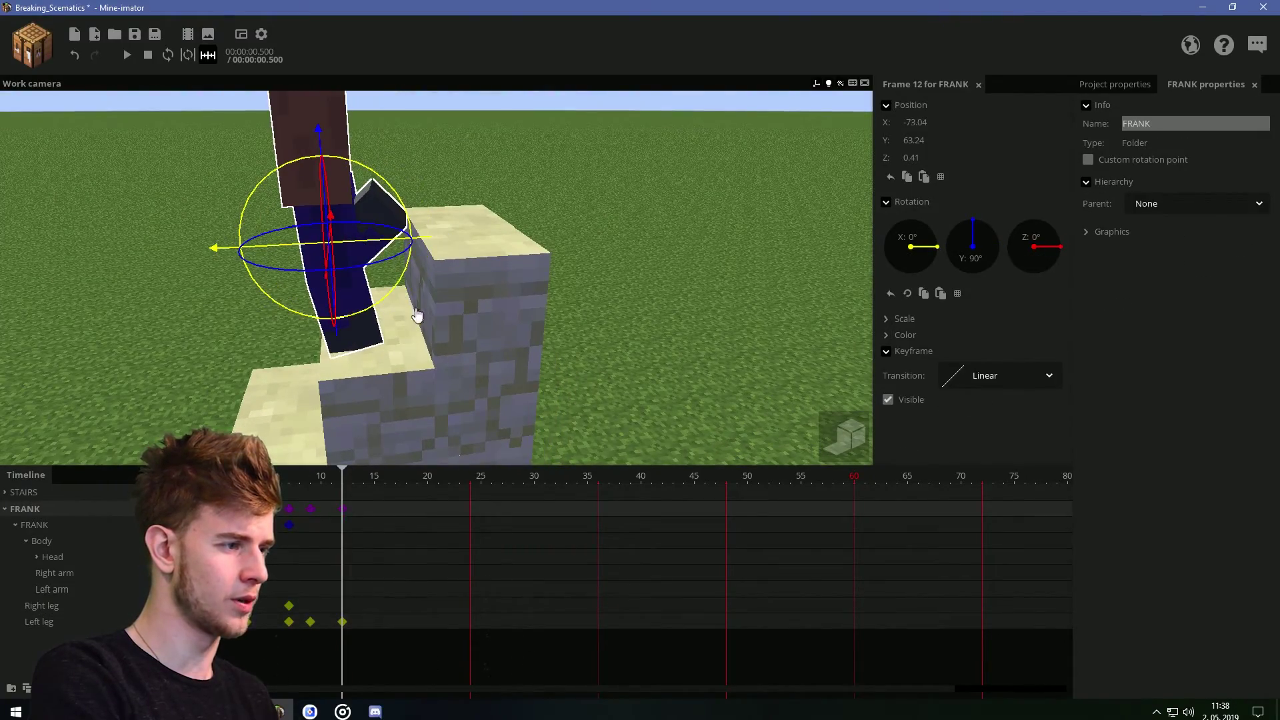
{"action": "left_click", "coordinate": [268, 481]}
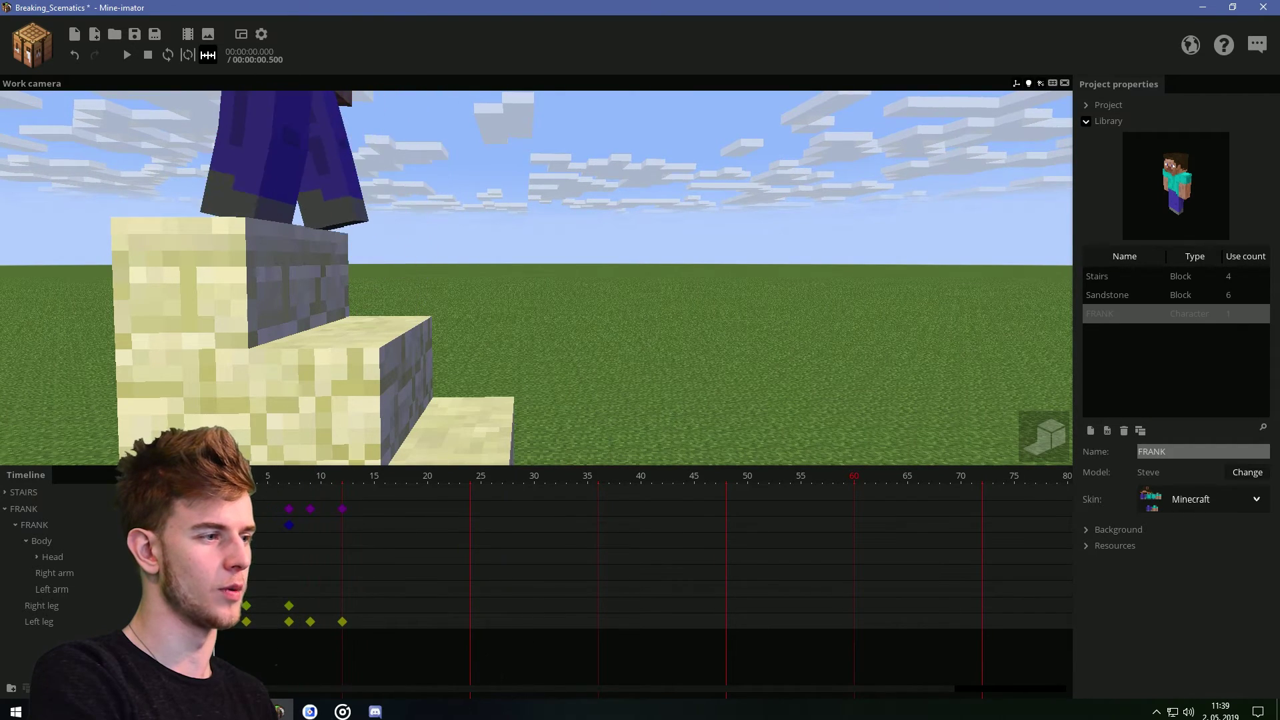
- Paste a Right leg keyframe at frame 12 and pose it with about -7.99° X, -7.77° Y and -3.06° Z rotation and a 6.76° bend
{"action": "left_click", "coordinate": [289, 606]}
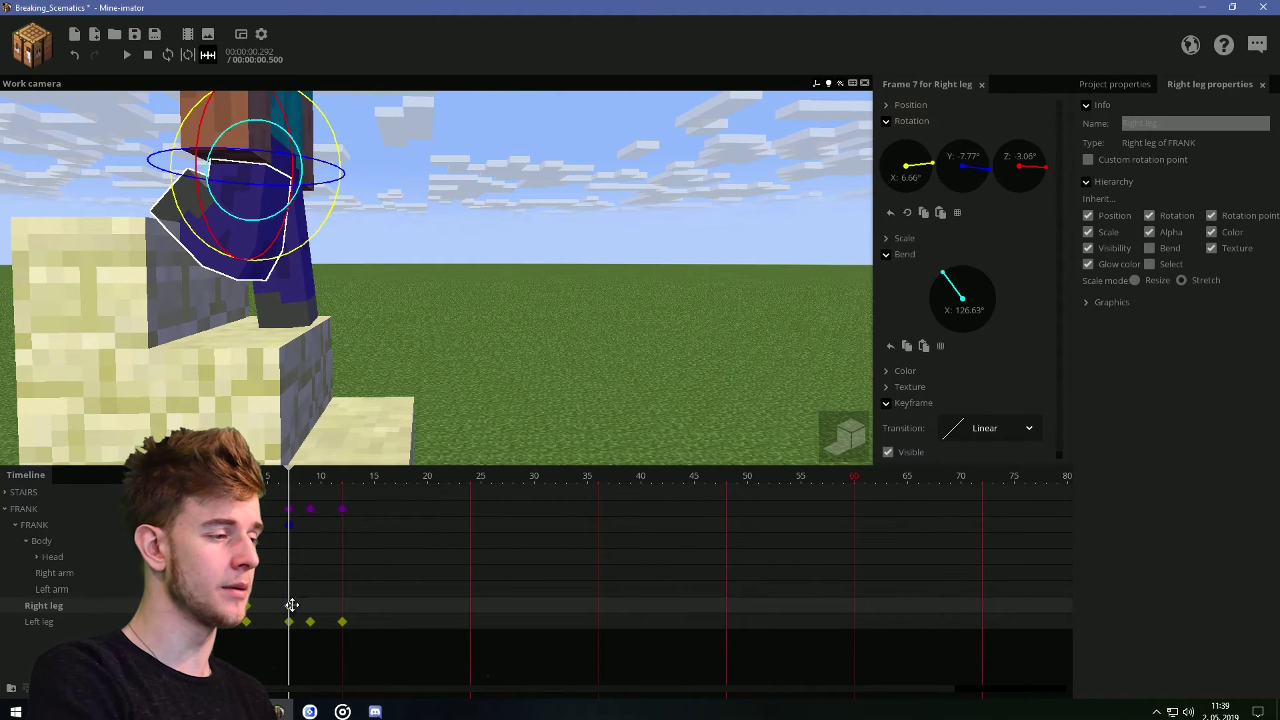
{"action": "left_click_drag", "start_coordinate": [293, 480], "coordinate": [339, 490]}
{"action": "key", "text": "ctrl+v"}
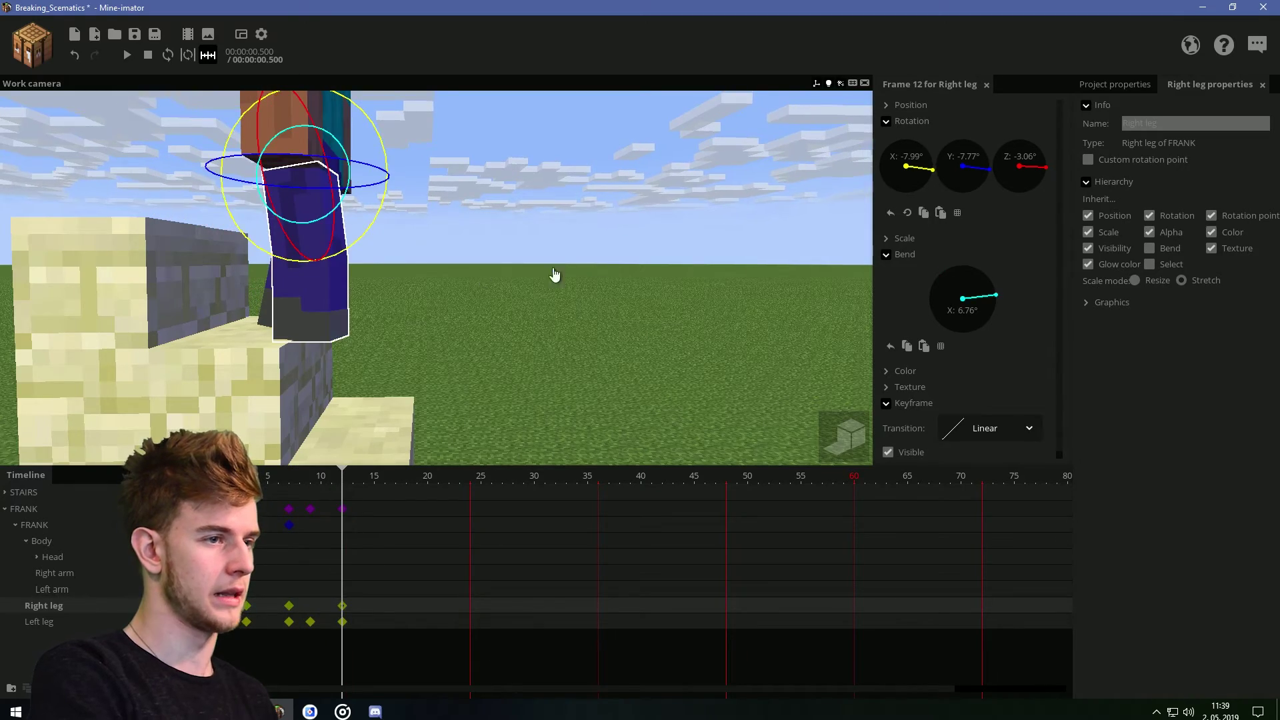
- Straighten the Right leg at frame 12 with about -13.01° X, -4.05° Y, -1.78° Z rotation and 0° bend, and play back the motion
{"action": "left_click_drag", "start_coordinate": [534, 244], "coordinate": [528, 249]}
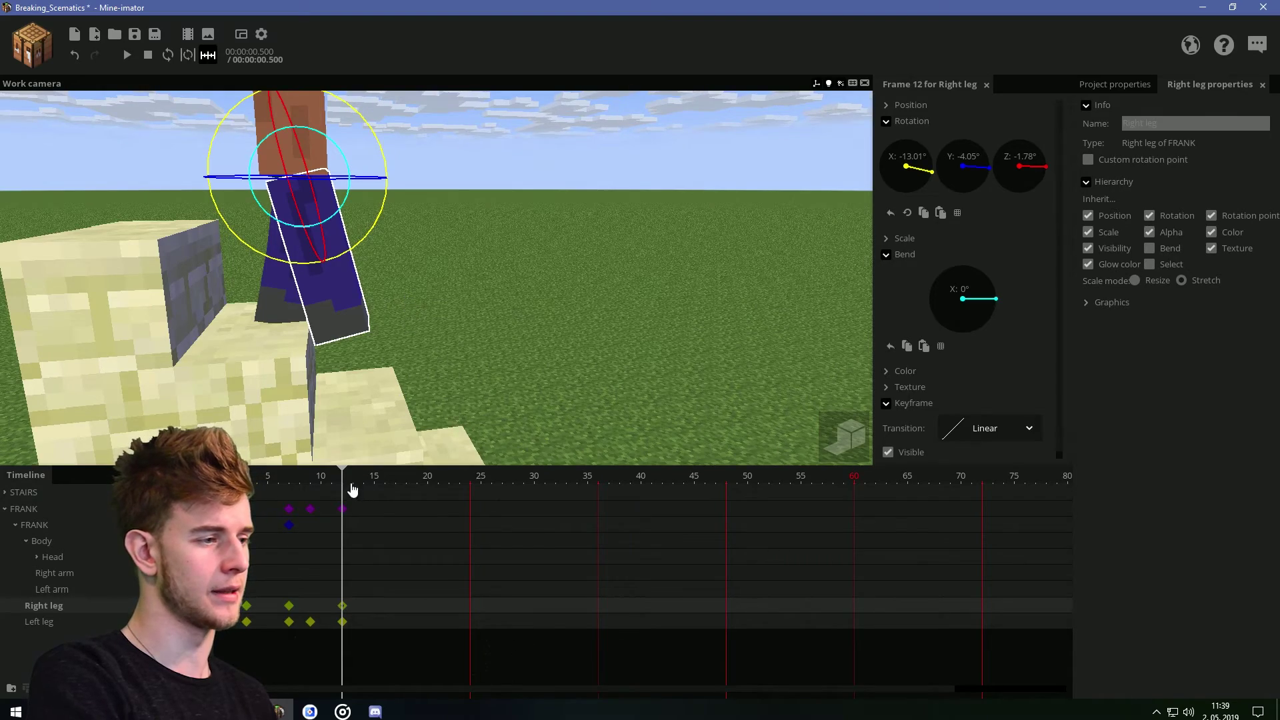
{"action": "key", "text": "space"}
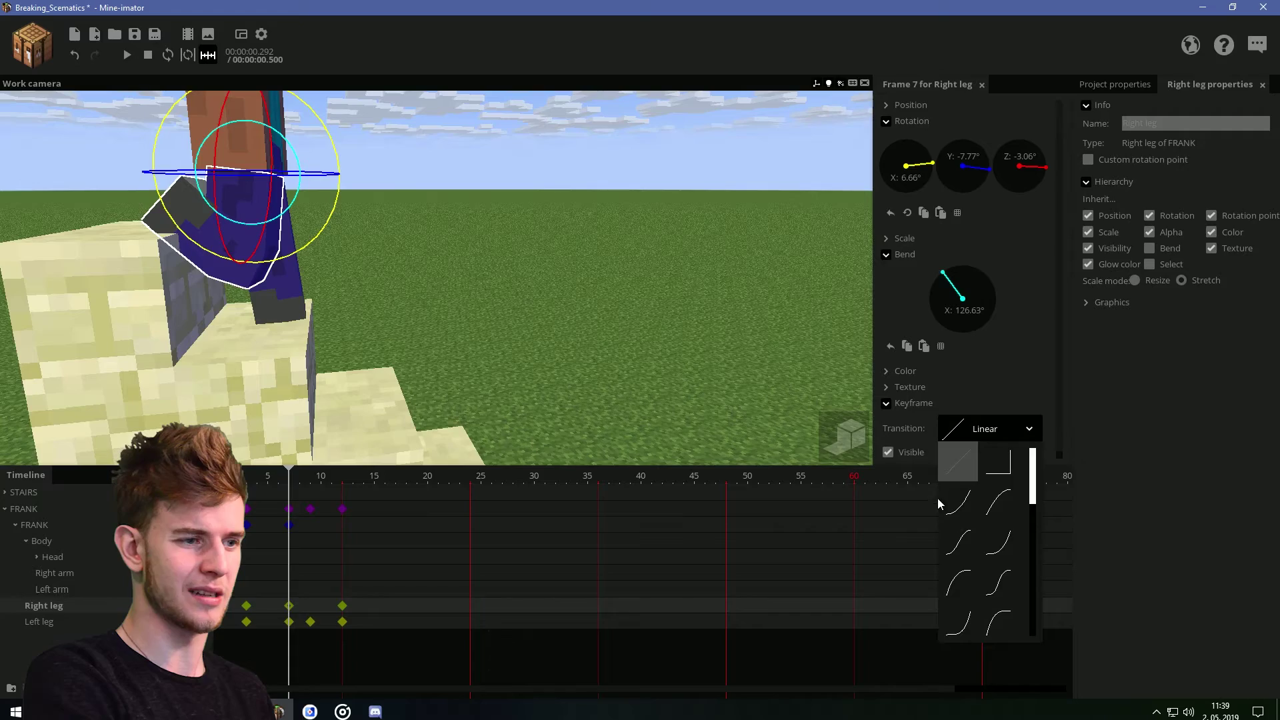
{"action": "left_click", "coordinate": [616, 313]}
{"action": "key", "text": "space"}
{"action": "key", "text": "space"}
{"action": "key", "text": "space"}
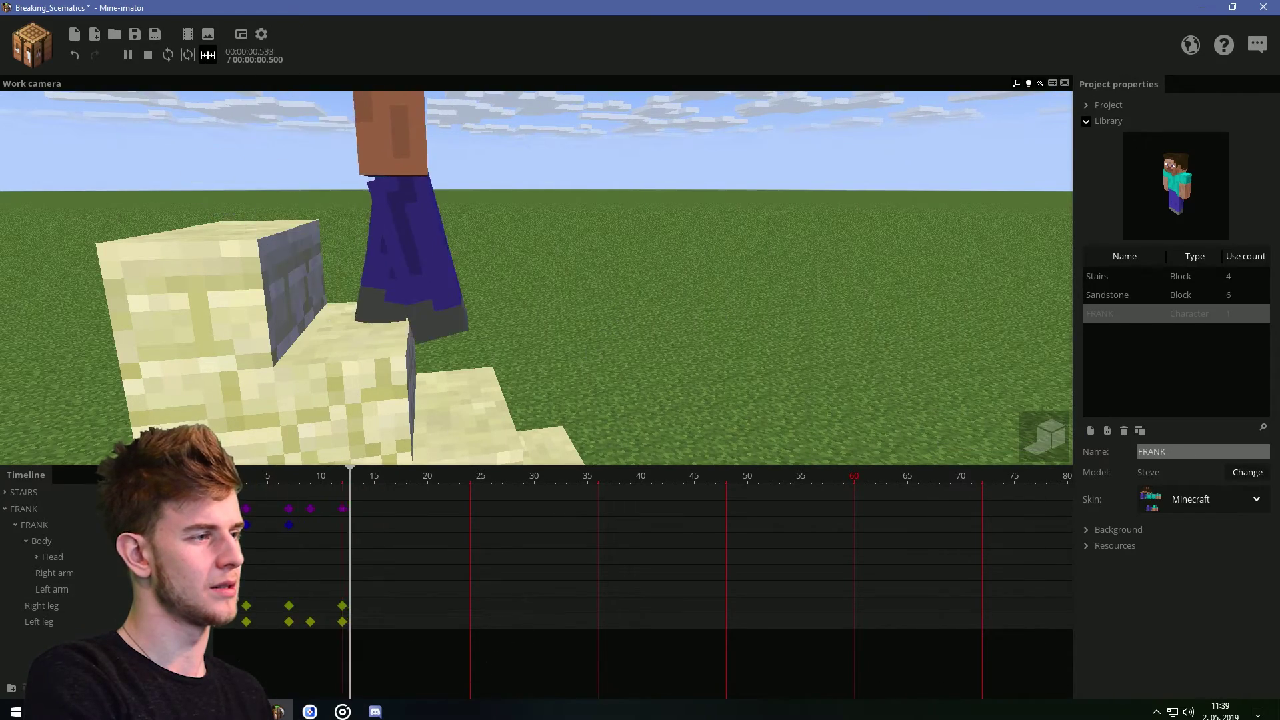
- Key the FRANK model lowered to about Y -7.51 at frame 12 and Y -15.56 at frame 16, with both legs posed at frame 16
{"action": "left_click", "coordinate": [343, 510]}
{"action": "left_click", "coordinate": [343, 527]}
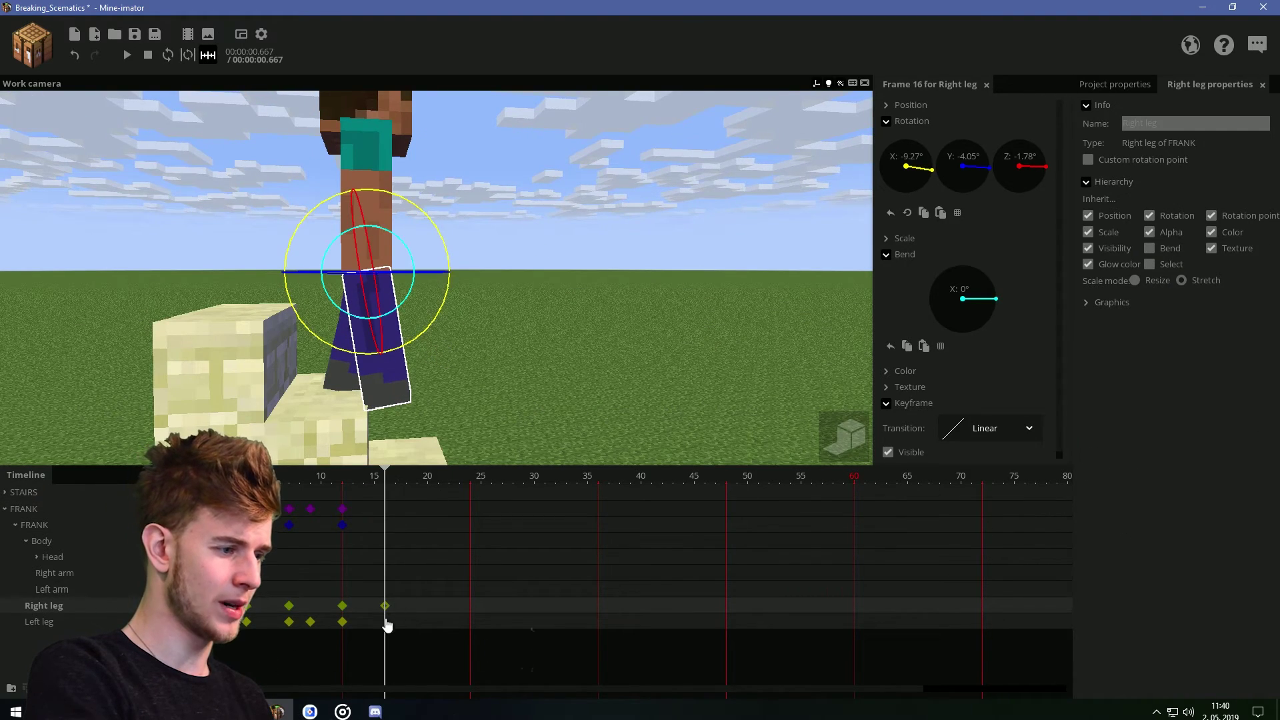
{"action": "left_click", "coordinate": [388, 626]}
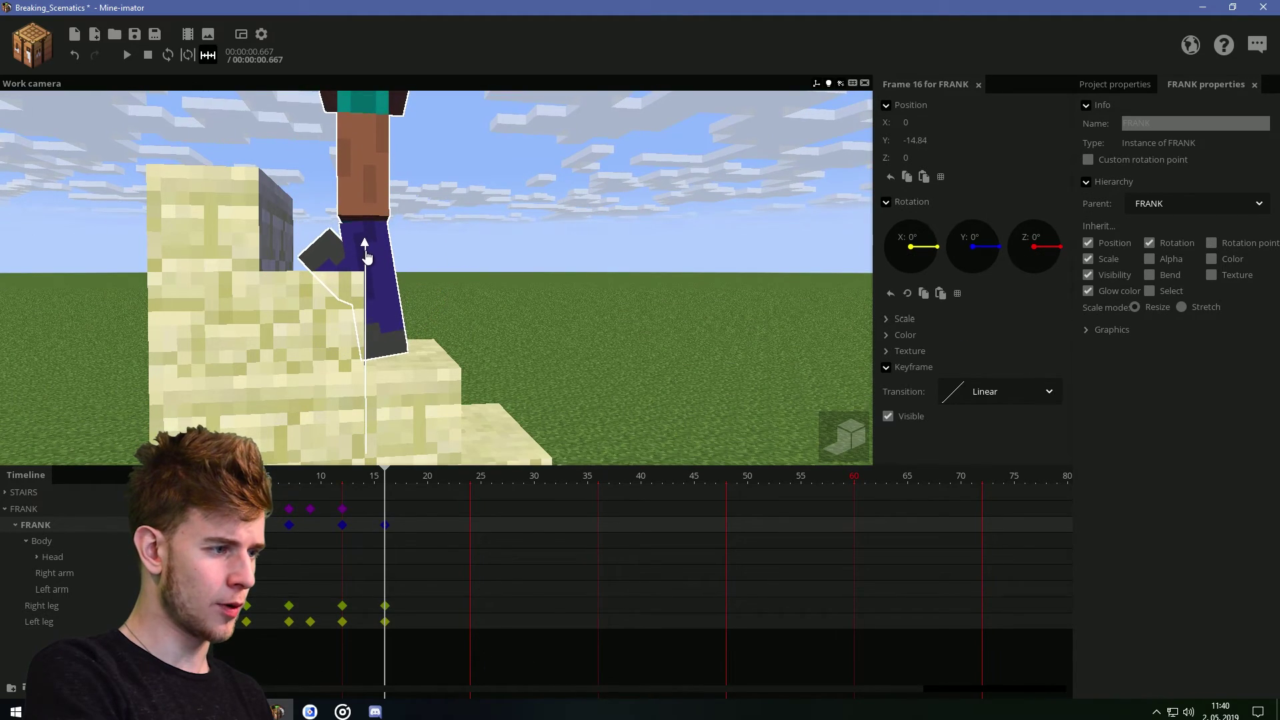
{"action": "left_click_drag", "start_coordinate": [367, 258], "coordinate": [367, 267]}
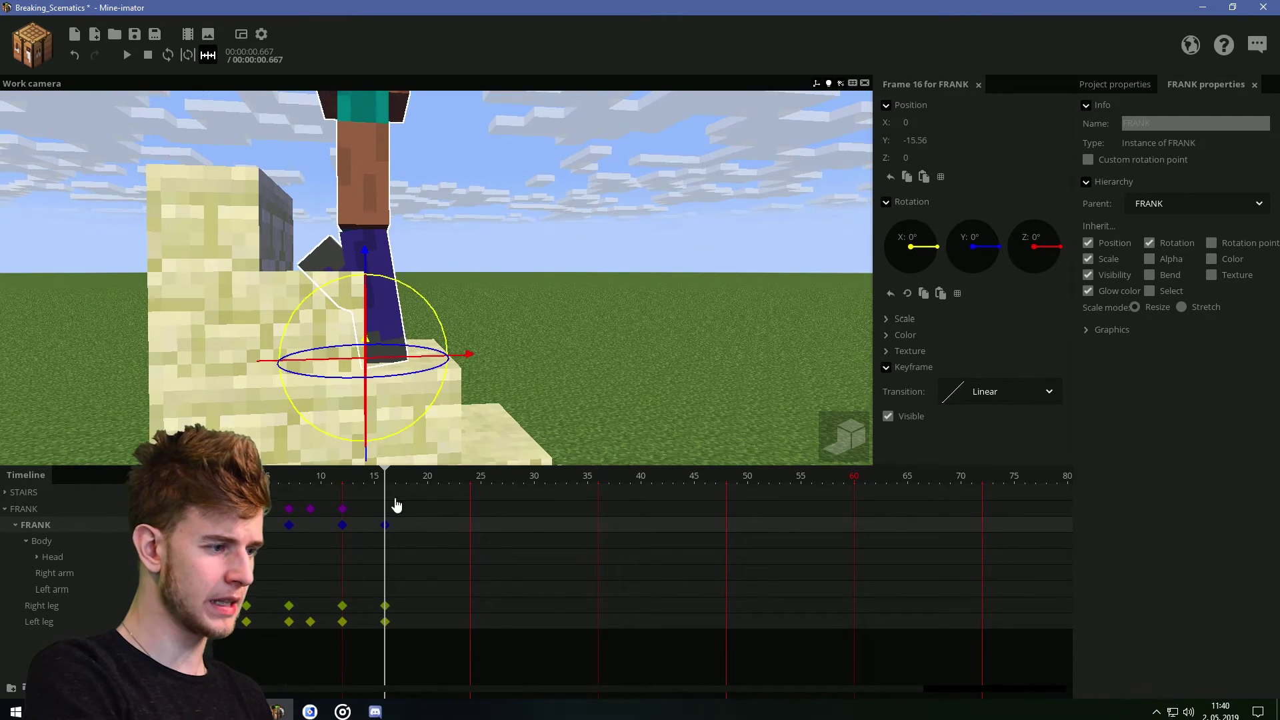
- Key the FRANK folder at frame 16, moved forward to about X -67.52, and open the transition choices for the FRANK model's frame 12 keyframe
{"action": "left_click", "coordinate": [387, 510]}
{"action": "left_click_drag", "start_coordinate": [468, 410], "coordinate": [468, 462]}
{"action": "left_click_drag", "start_coordinate": [465, 205], "coordinate": [498, 201]}
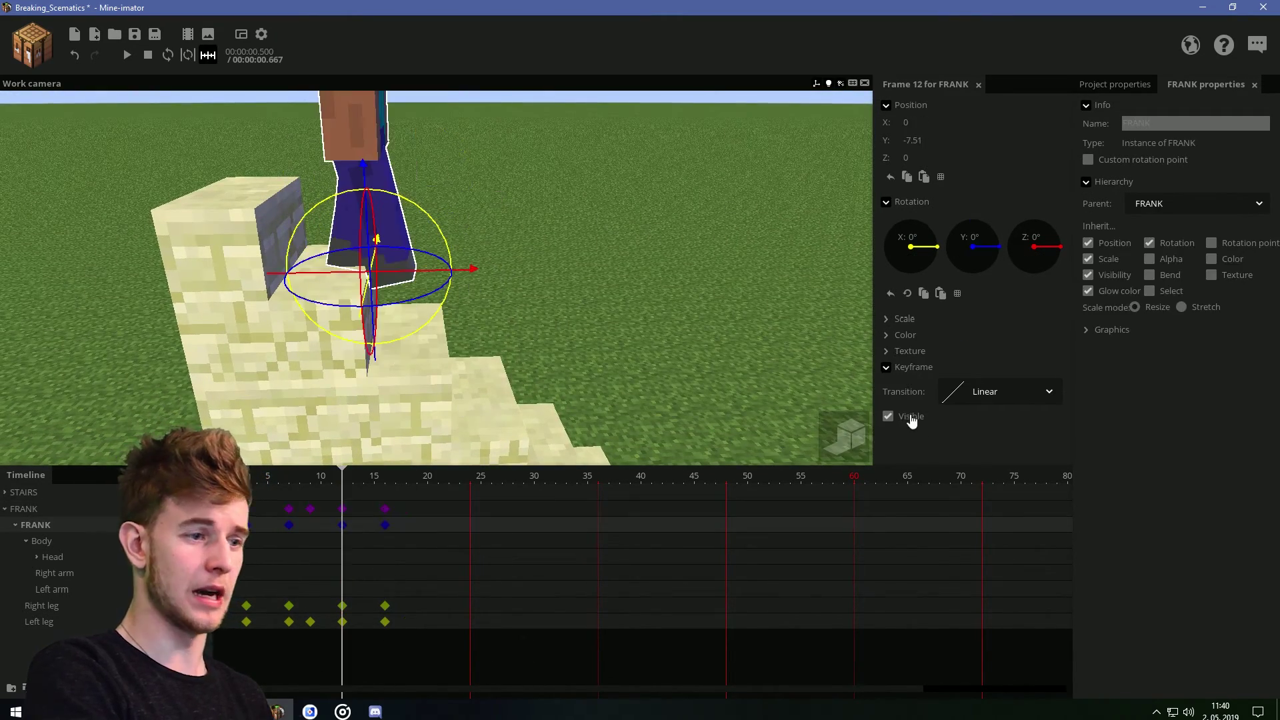
{"action": "left_click", "coordinate": [987, 391]}
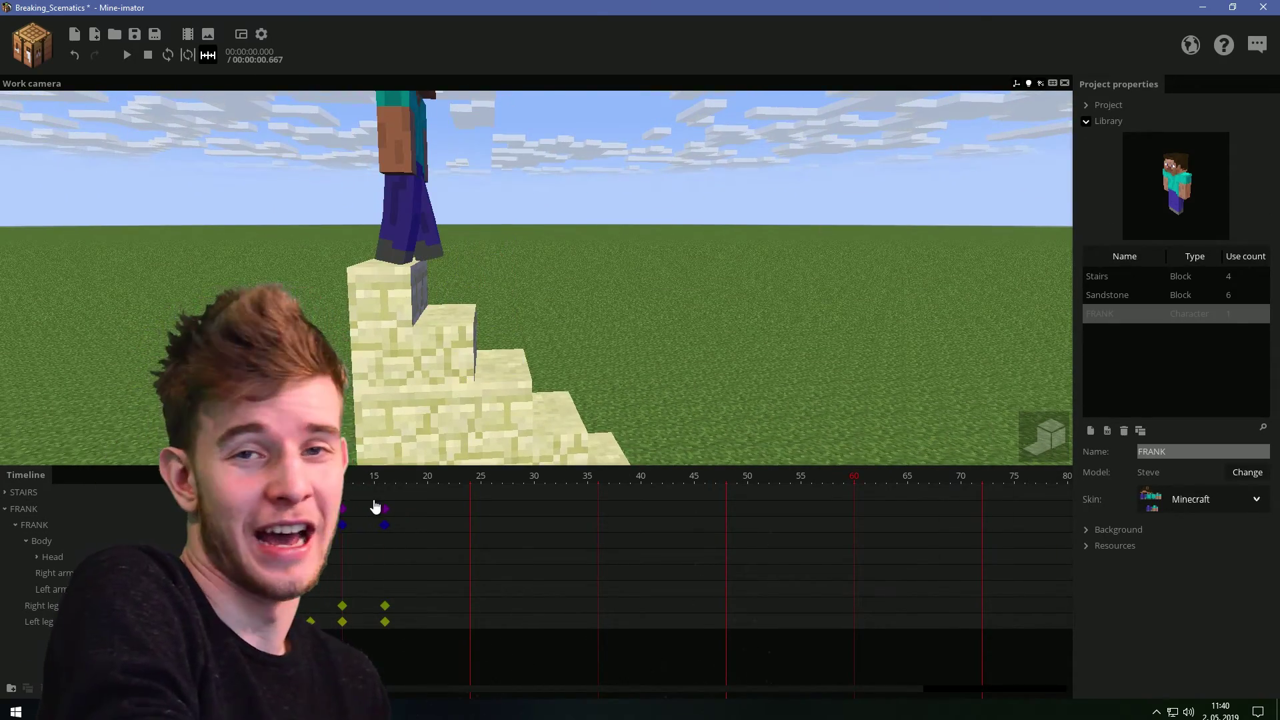
- Save the project and play back the descent through frame 16, viewing it from the other side of the stairs
{"action": "key", "text": "ctrl+s"}
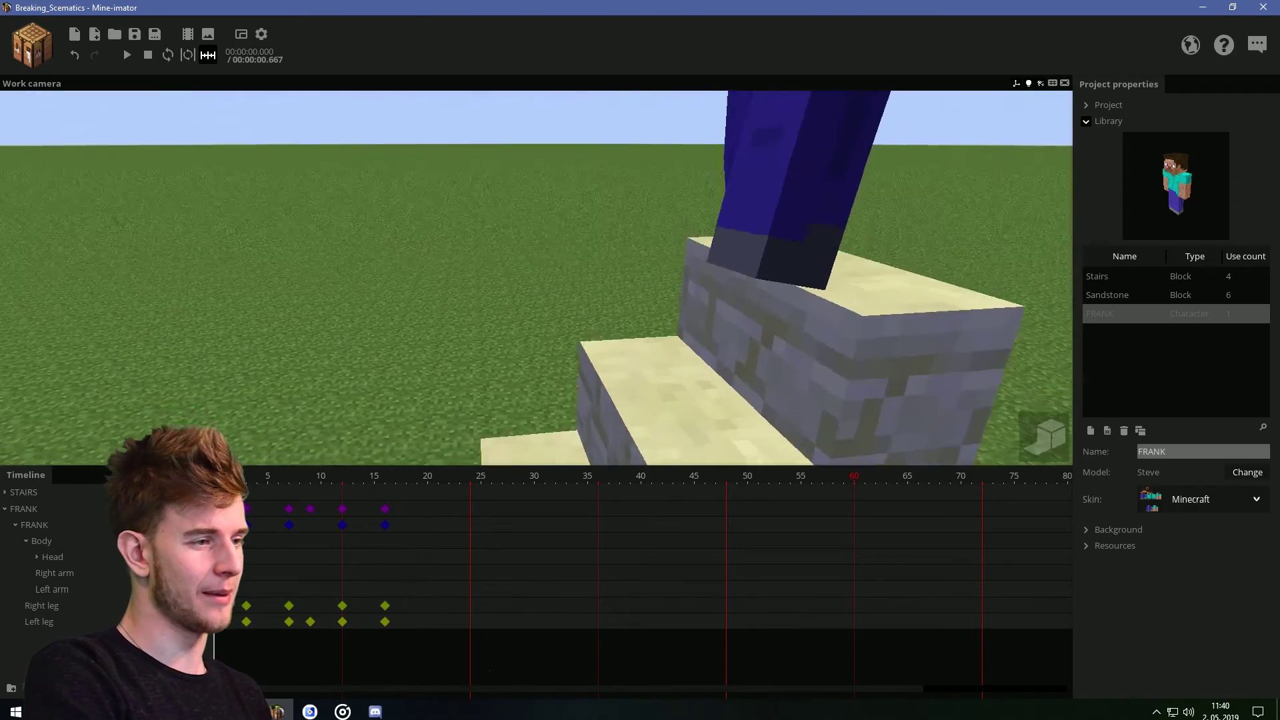
{"action": "left_click_drag", "start_coordinate": [494, 360], "coordinate": [454, 315]}
{"action": "mouse_move", "coordinate": [325, 492]}
{"action": "left_mouse_down"}
{"action": "mouse_move", "coordinate": [364, 488]}
{"action": "mouse_move", "coordinate": [341, 495]}
{"action": "left_mouse_up"}
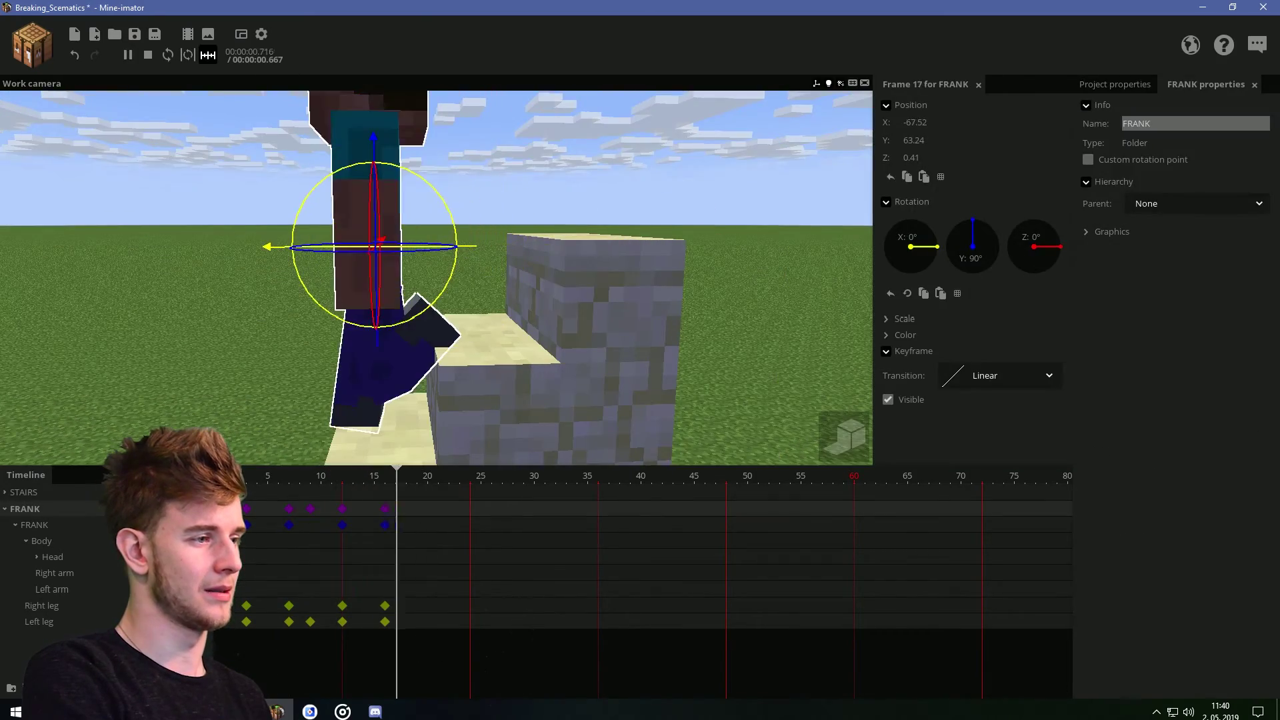
{"action": "key", "text": "space"}
{"action": "key", "text": "space"}
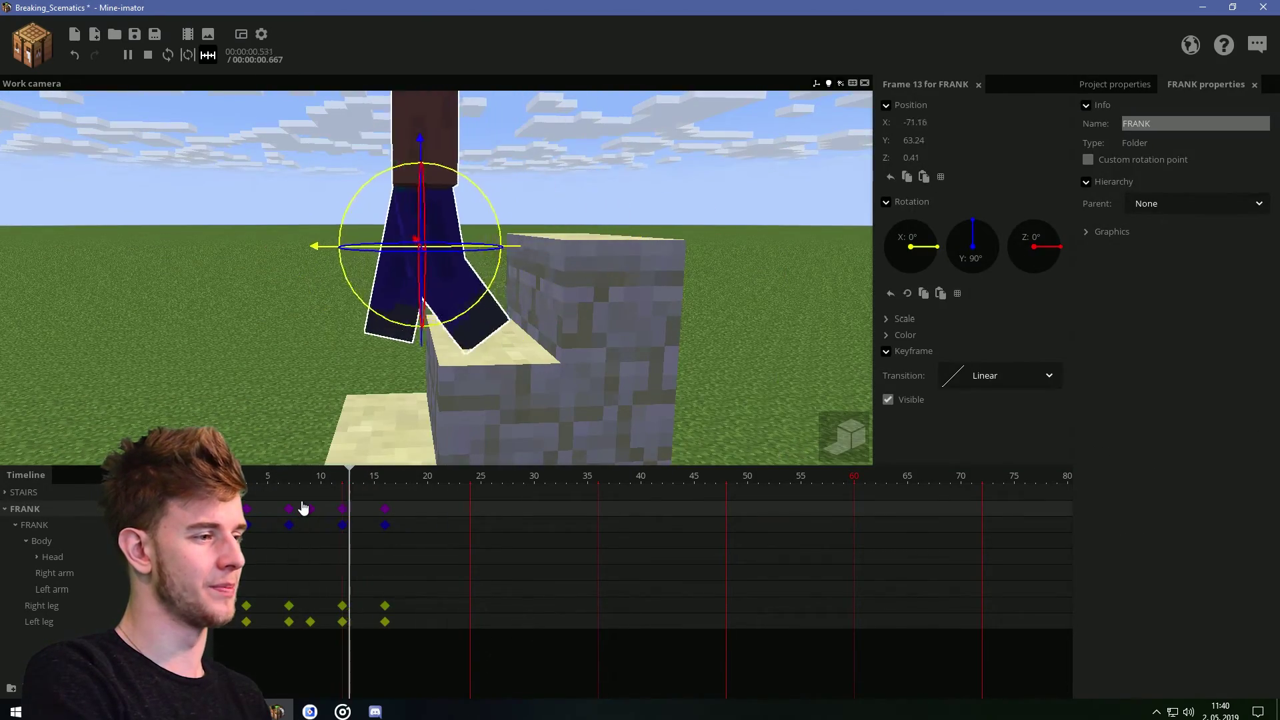
{"action": "key", "text": "space"}
{"action": "left_click_drag", "start_coordinate": [340, 494], "coordinate": [386, 468]}
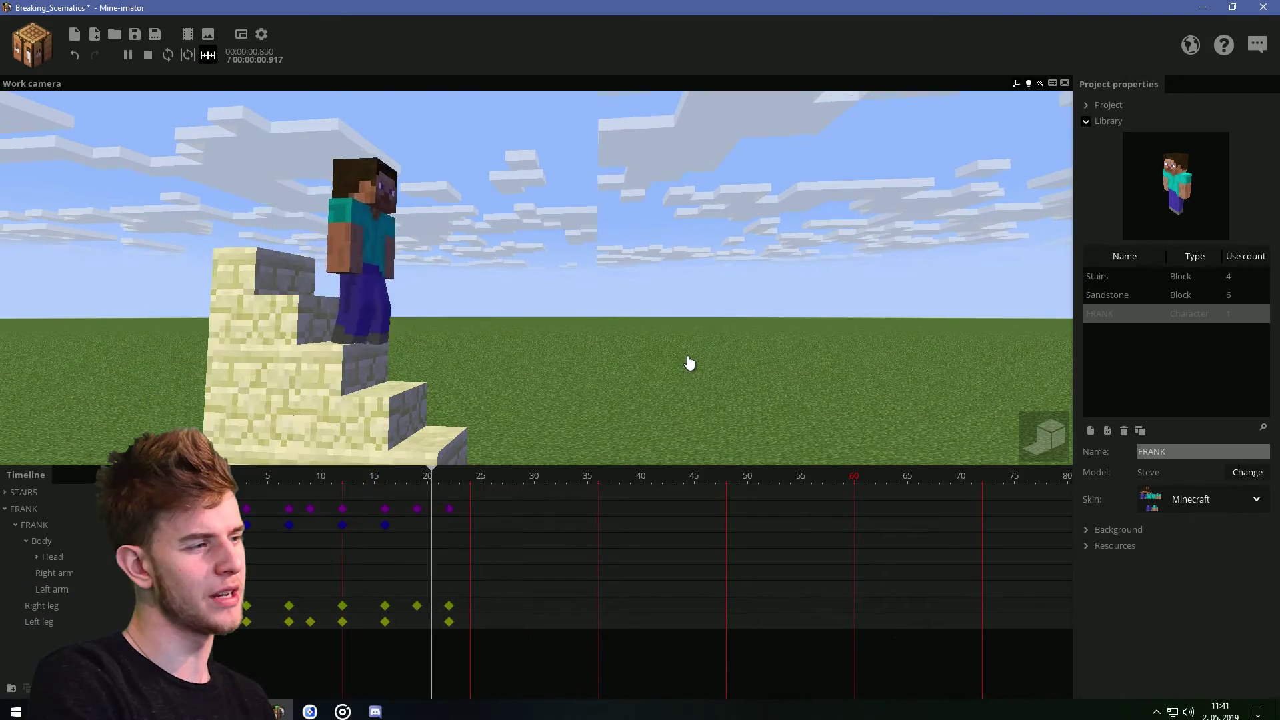
- Play back the descent through frame 22 while viewing the whole staircase, and save the project
{"action": "right_click_drag", "start_coordinate": [618, 359], "coordinate": [589, 372]}
{"action": "key", "text": "space"}
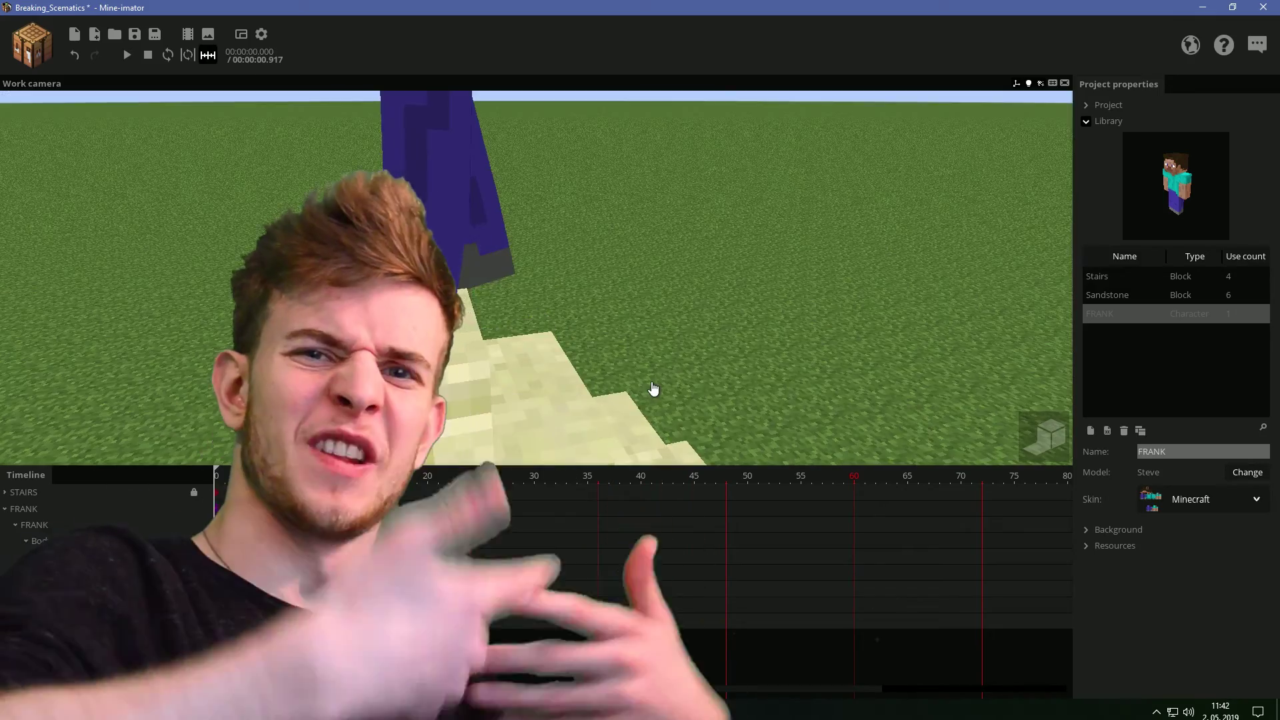
{"action": "right_click_drag", "start_coordinate": [647, 391], "coordinate": [655, 362]}
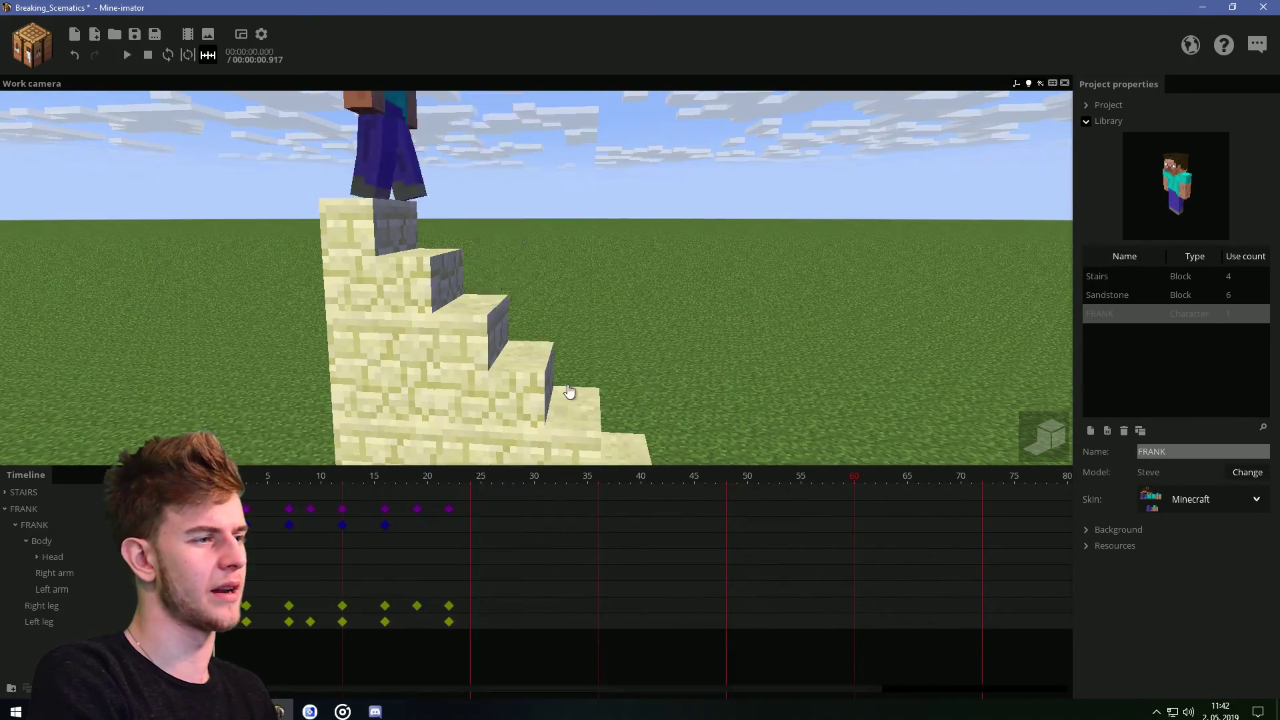
{"action": "key", "text": "ctrl+s"}
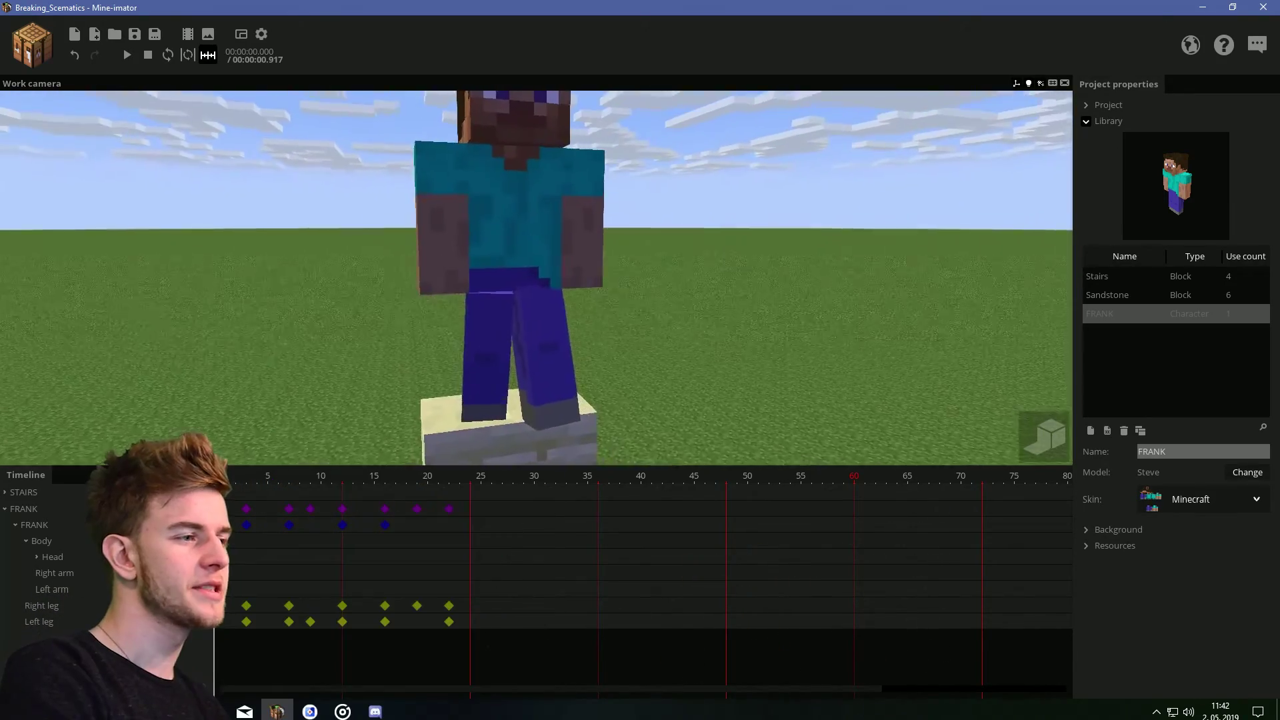
- Pose the Body at frame 0, turned about 3.70° on Y with a 3.05° Y bend and a slight forward lean
{"action": "left_click", "coordinate": [43, 540]}
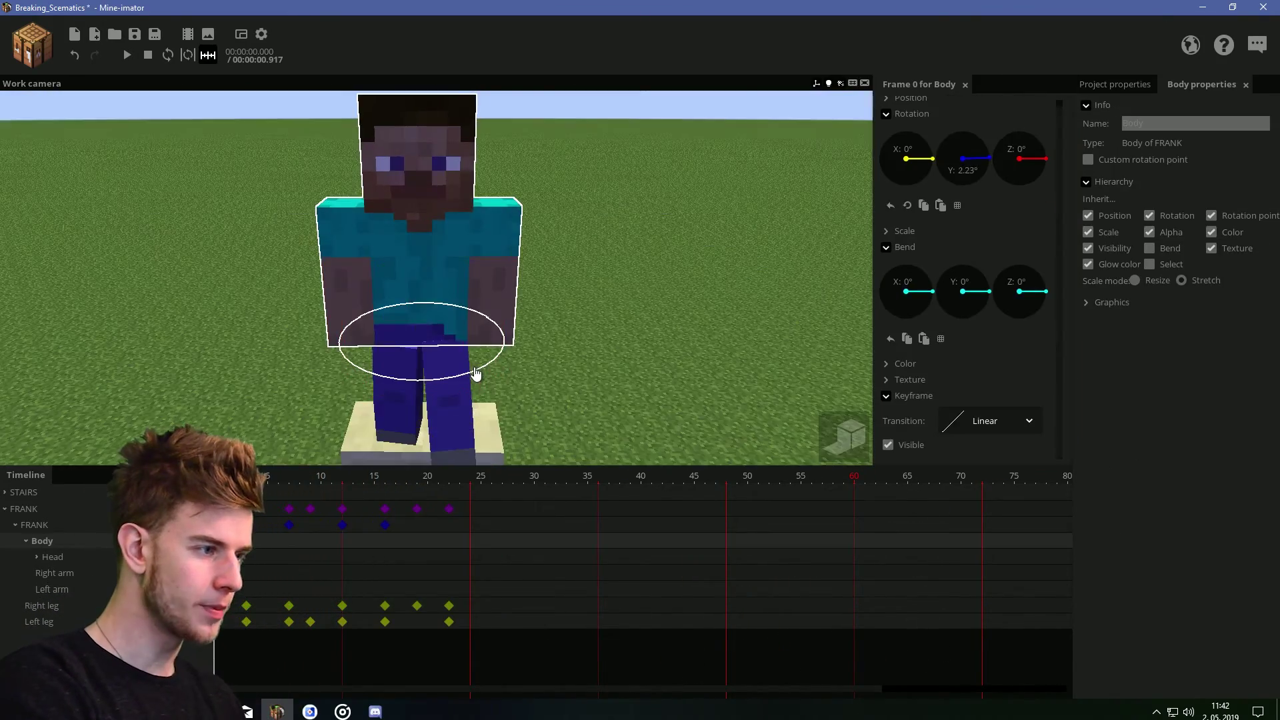
{"action": "left_click_drag", "start_coordinate": [463, 360], "coordinate": [481, 398]}
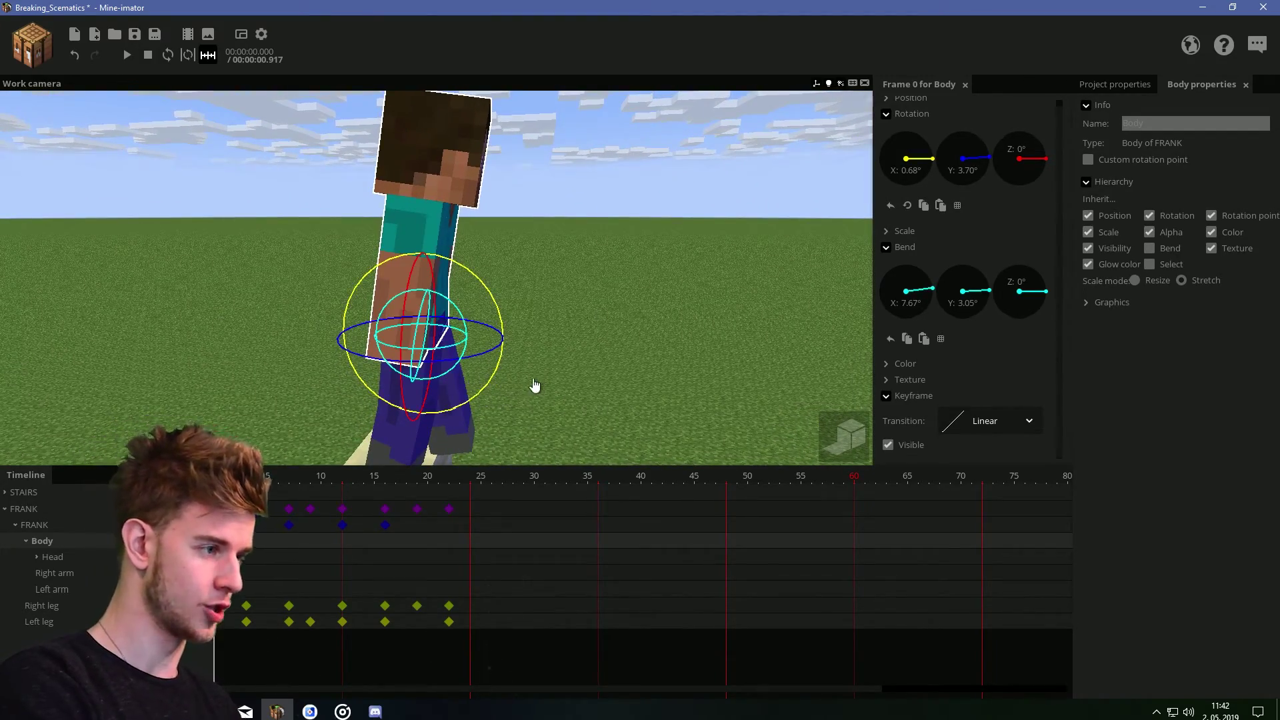
{"action": "middle_click_drag", "start_coordinate": [535, 386], "coordinate": [455, 259]}
{"action": "left_click_drag", "start_coordinate": [455, 259], "coordinate": [451, 267]}
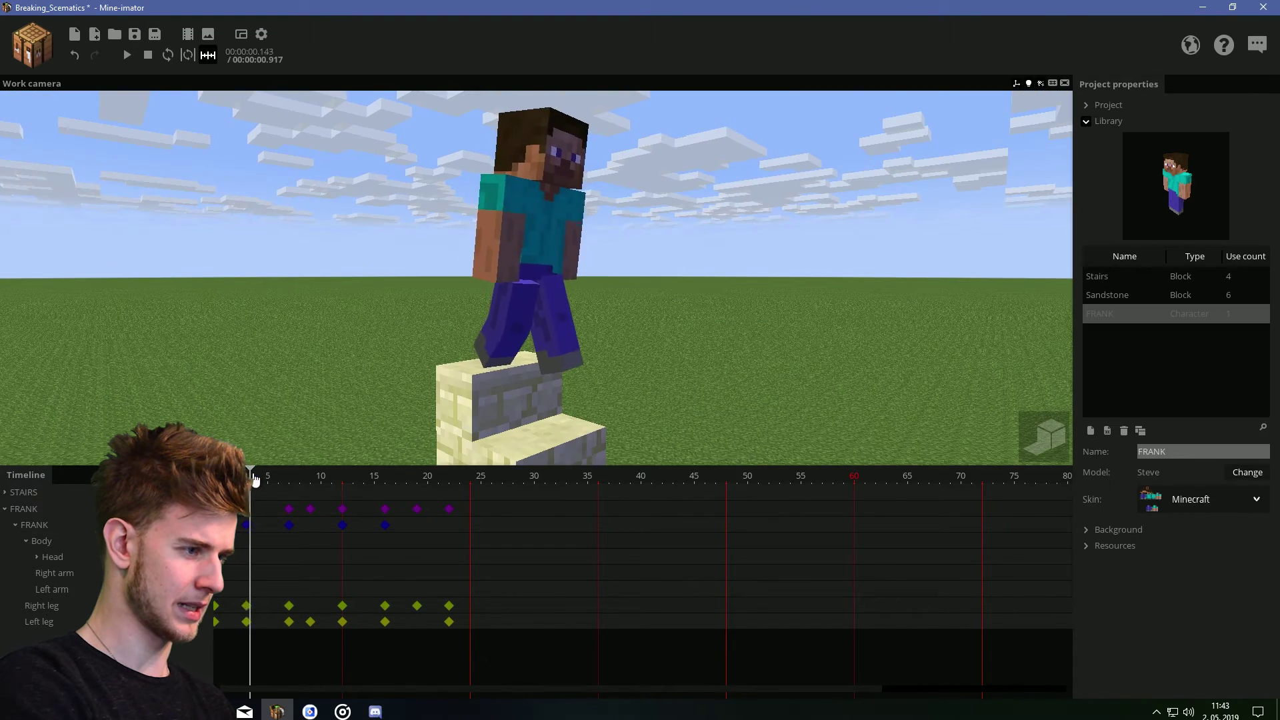
- Key the Body at frame 7 with about -4.11°, -3.67°, -3.81° rotation and 1.17°, -0.04°, 2.25° bend, using an ease-in-and-out transition
{"action": "left_click_drag", "start_coordinate": [251, 494], "coordinate": [290, 493]}
{"action": "left_click", "coordinate": [291, 535]}
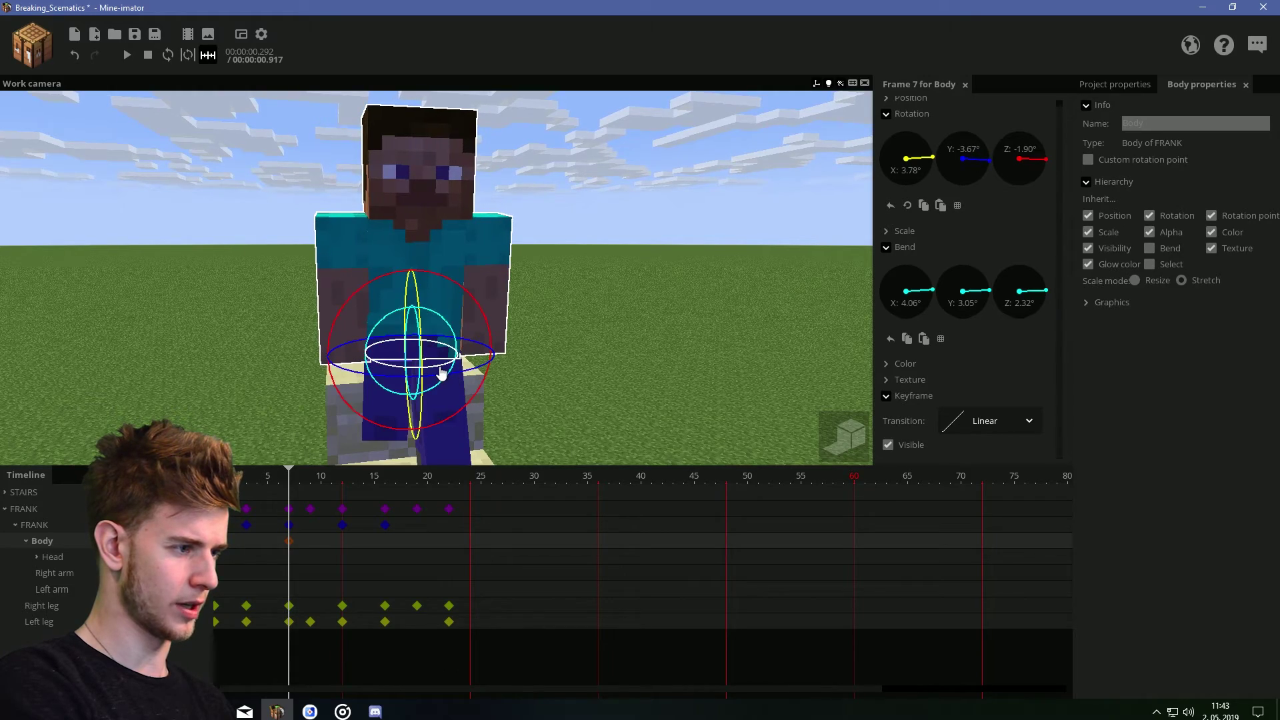
{"action": "left_click_drag", "start_coordinate": [443, 373], "coordinate": [427, 375]}
{"action": "left_click_drag", "start_coordinate": [460, 292], "coordinate": [360, 287]}
{"action": "left_click_drag", "start_coordinate": [481, 300], "coordinate": [475, 291]}
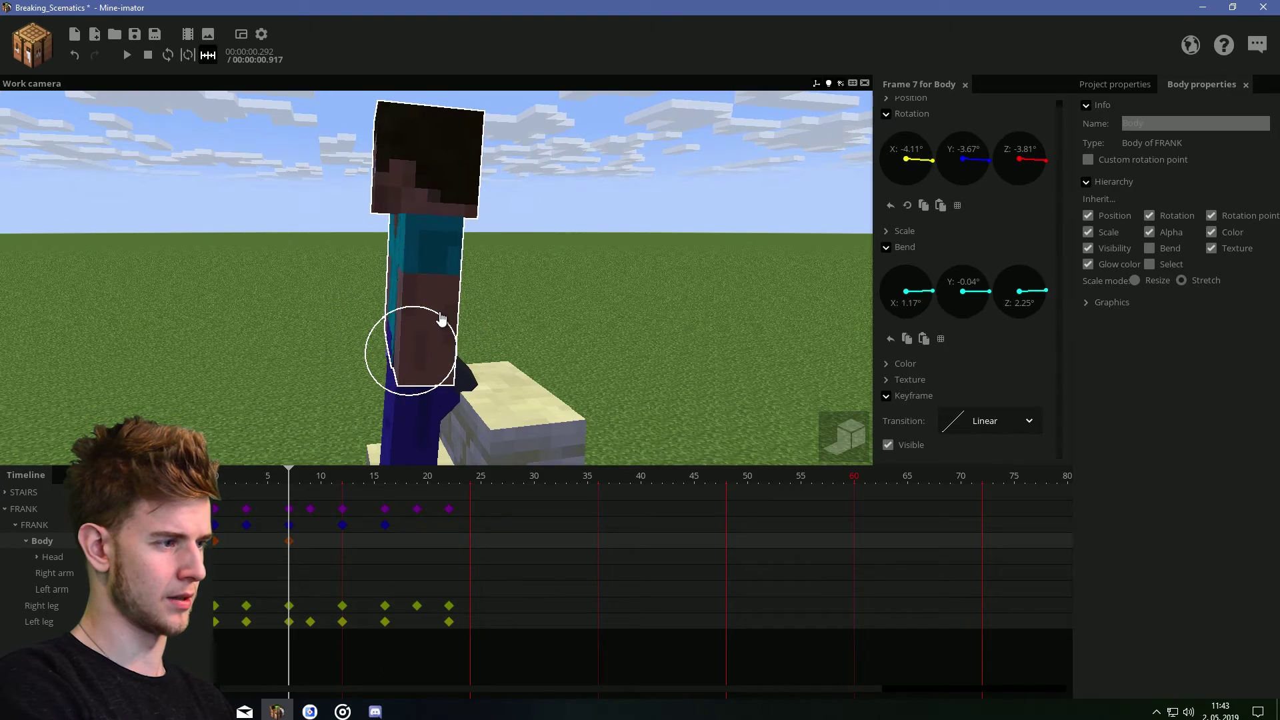
{"action": "left_click", "coordinate": [967, 424]}
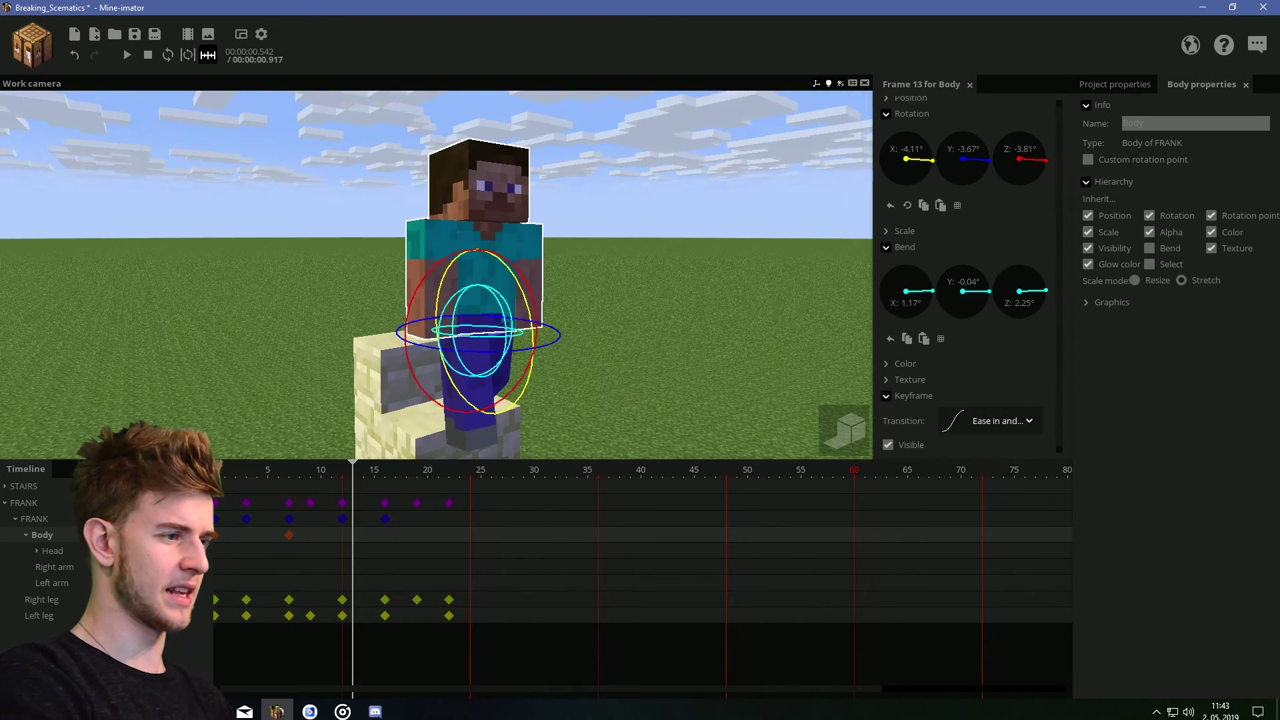
- Key the Body at frame 13 with about 0.60° X, -4.22° Y, -3.81° Z rotation and a 5.37° X bend
{"action": "scroll", "coordinate": [513, 320], "scroll_direction": "up", "scroll_amount": 5}
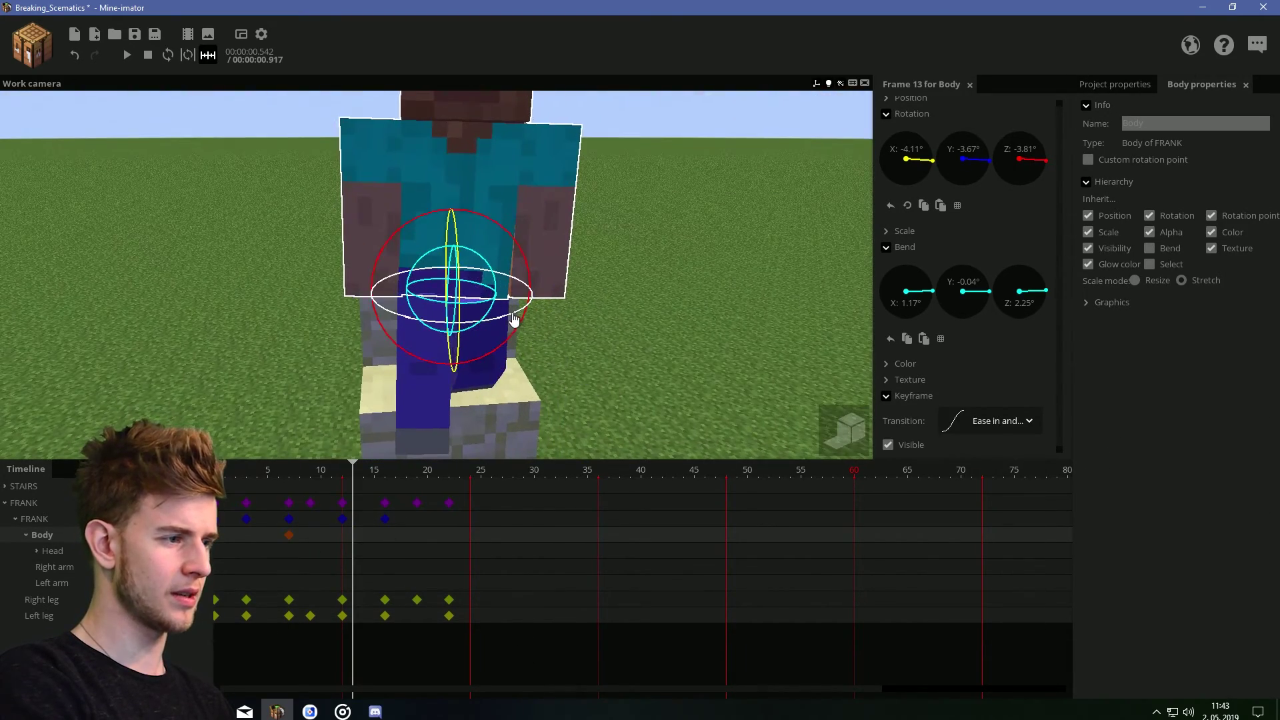
{"action": "left_click_drag", "start_coordinate": [560, 330], "coordinate": [486, 224]}
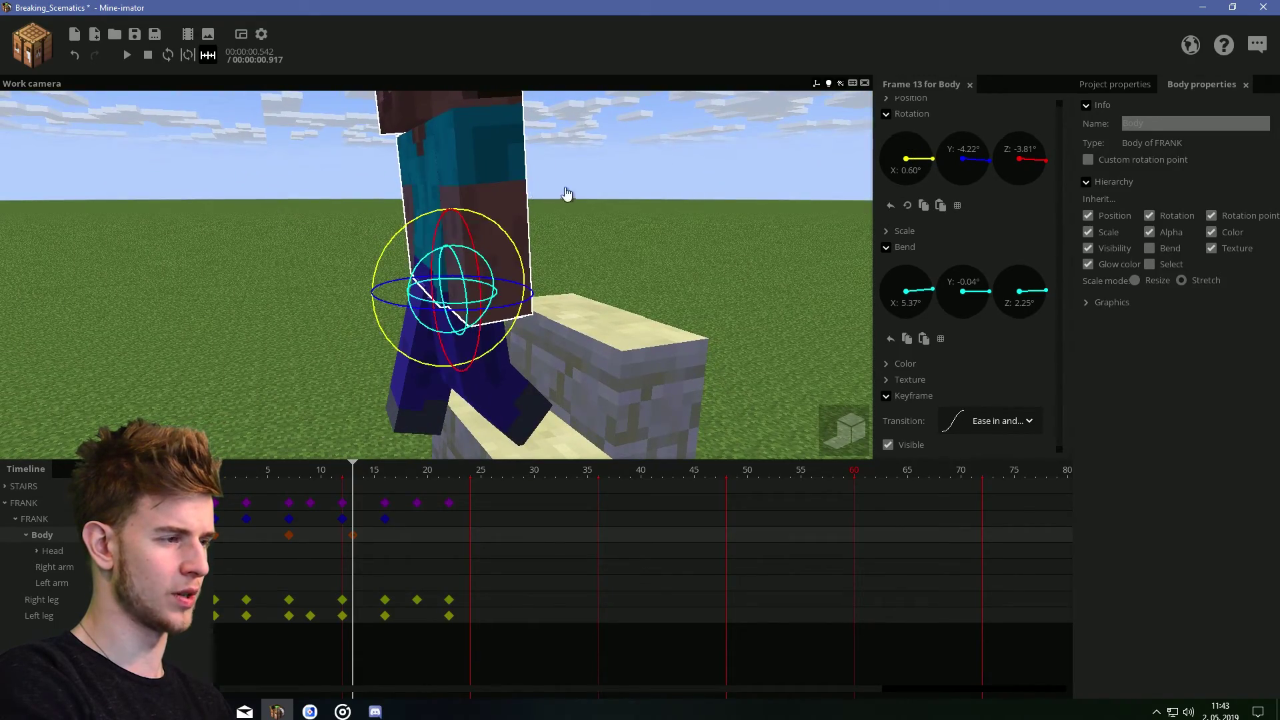
{"action": "middle_click_drag", "start_coordinate": [567, 194], "coordinate": [623, 223]}
- Key the Body at frame 10 bent forward about 13°, and set the Body's frame 7 keyframe to an ease-out transition
{"action": "left_click", "coordinate": [292, 475]}
{"action": "left_click_drag", "start_coordinate": [291, 475], "coordinate": [308, 477]}
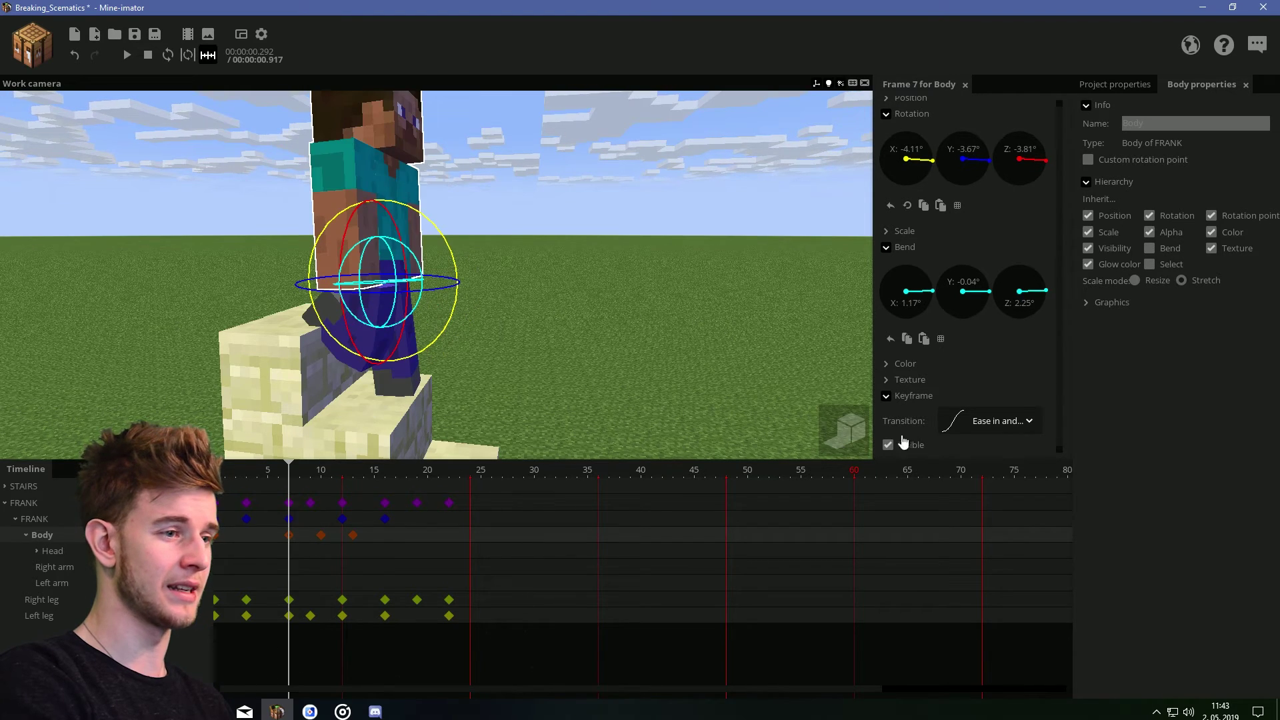
{"action": "left_click", "coordinate": [1000, 421]}
{"action": "left_click", "coordinate": [988, 464]}
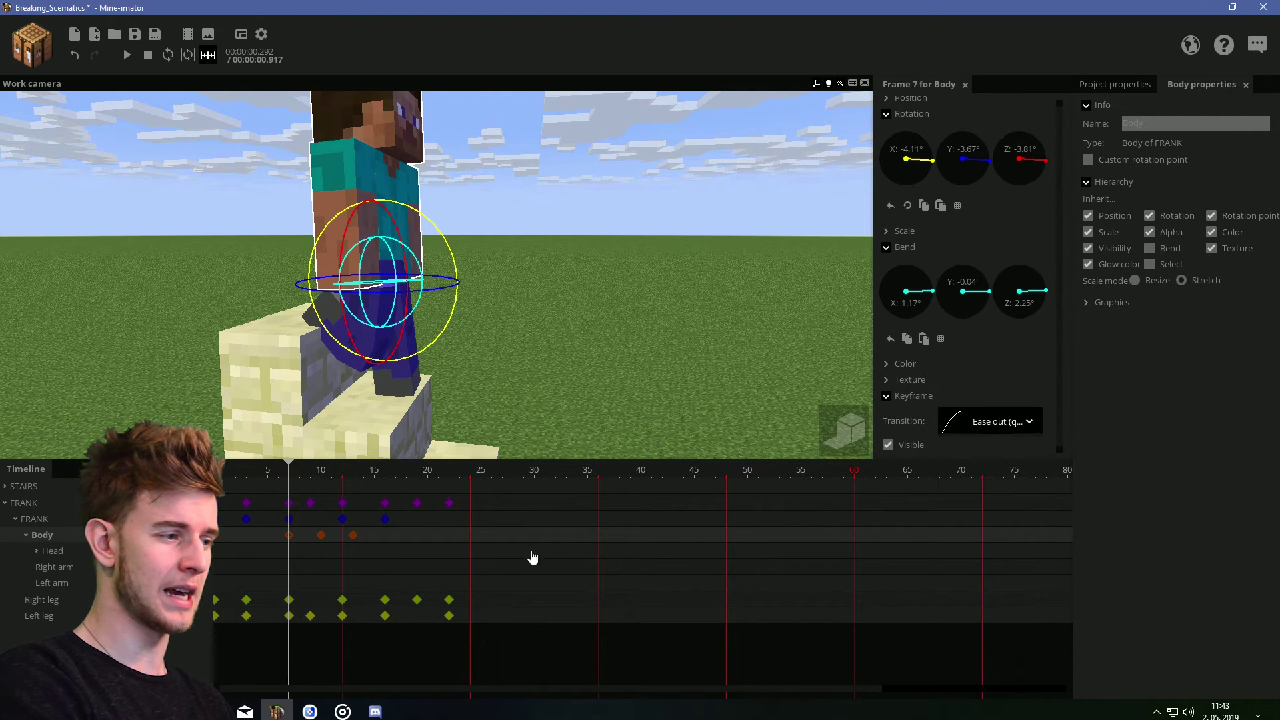
{"action": "left_click", "coordinate": [978, 418]}
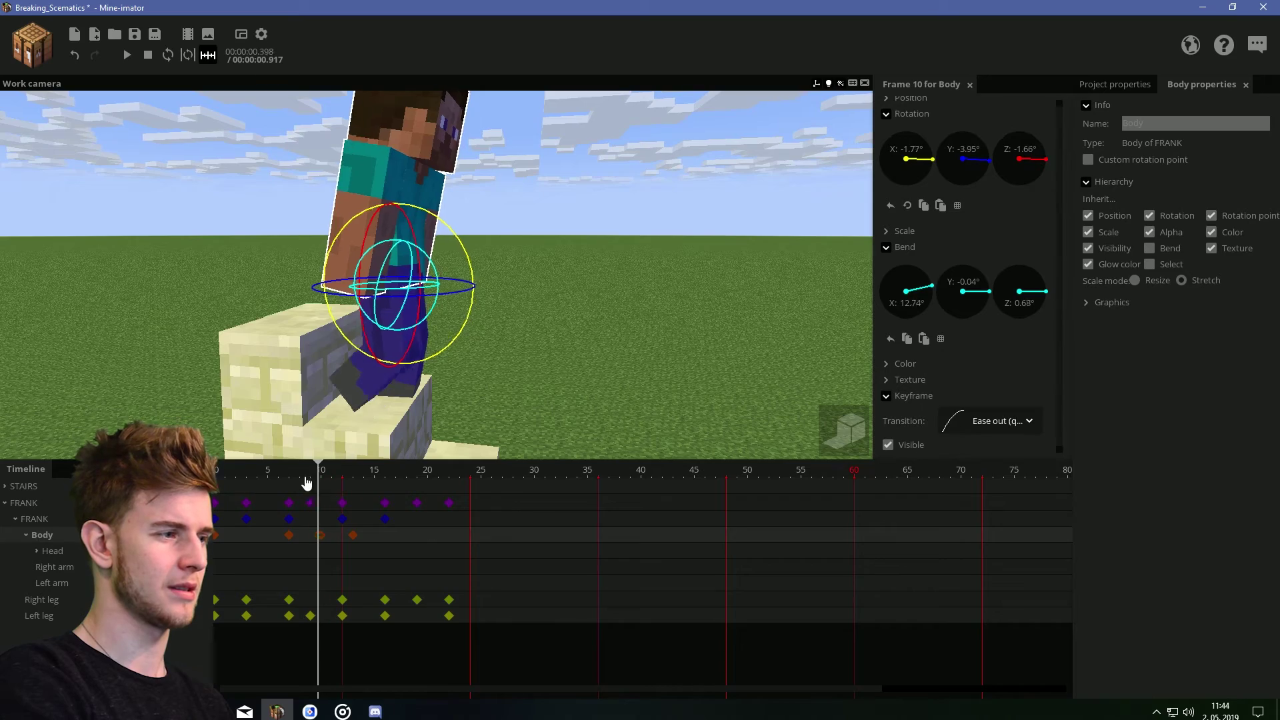
- Play back the walk down the stairs to check the new body motion
{"action": "left_click", "coordinate": [574, 358]}
{"action": "key", "text": "space"}
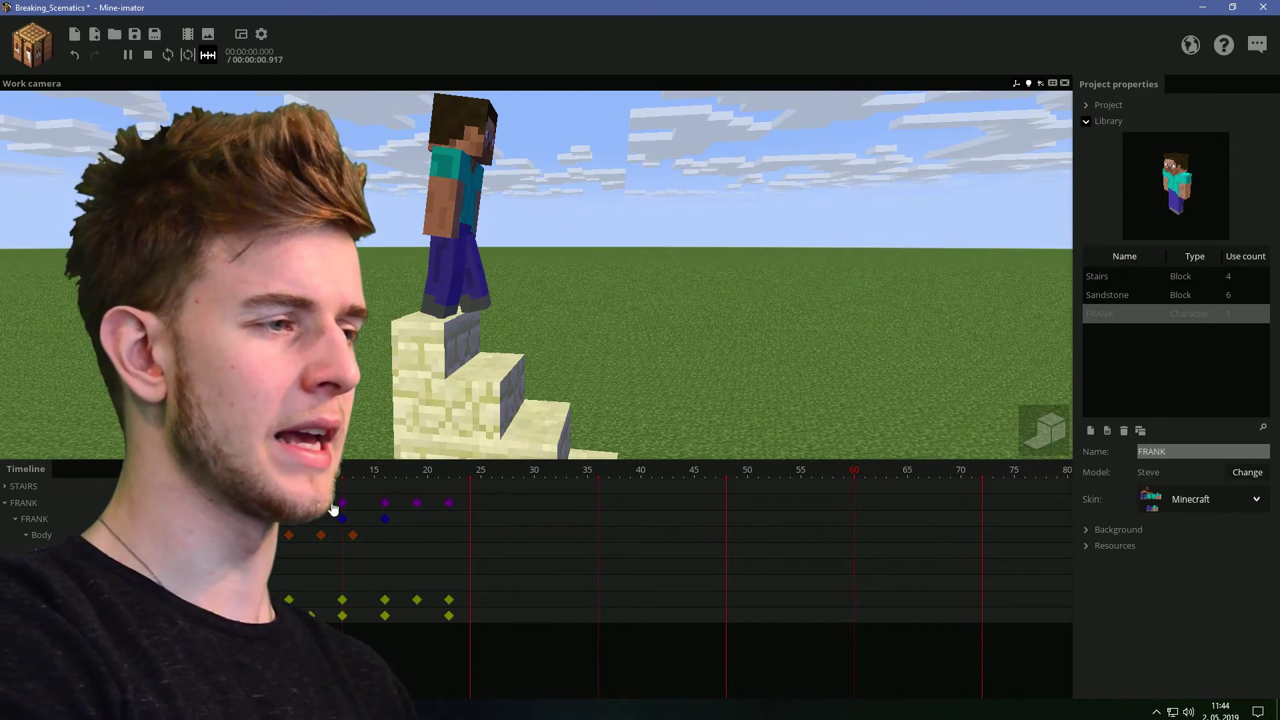
{"action": "key", "text": "space"}
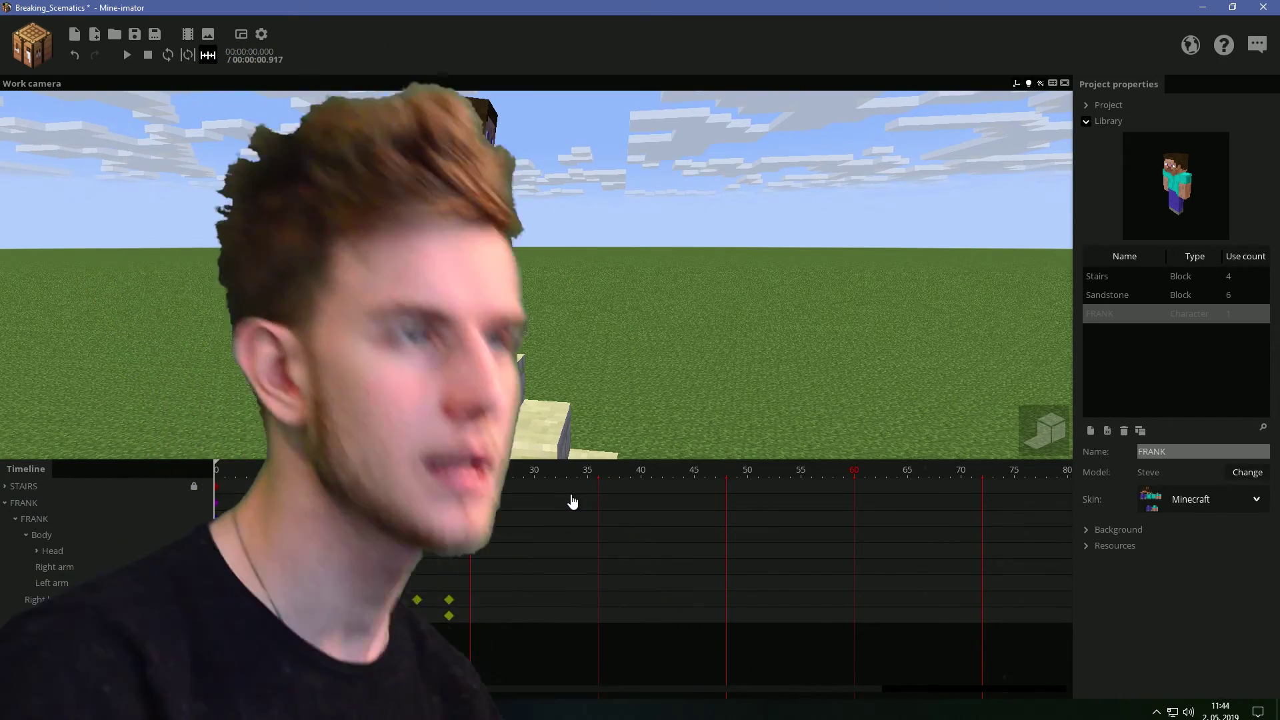
{"action": "key", "text": "space"}
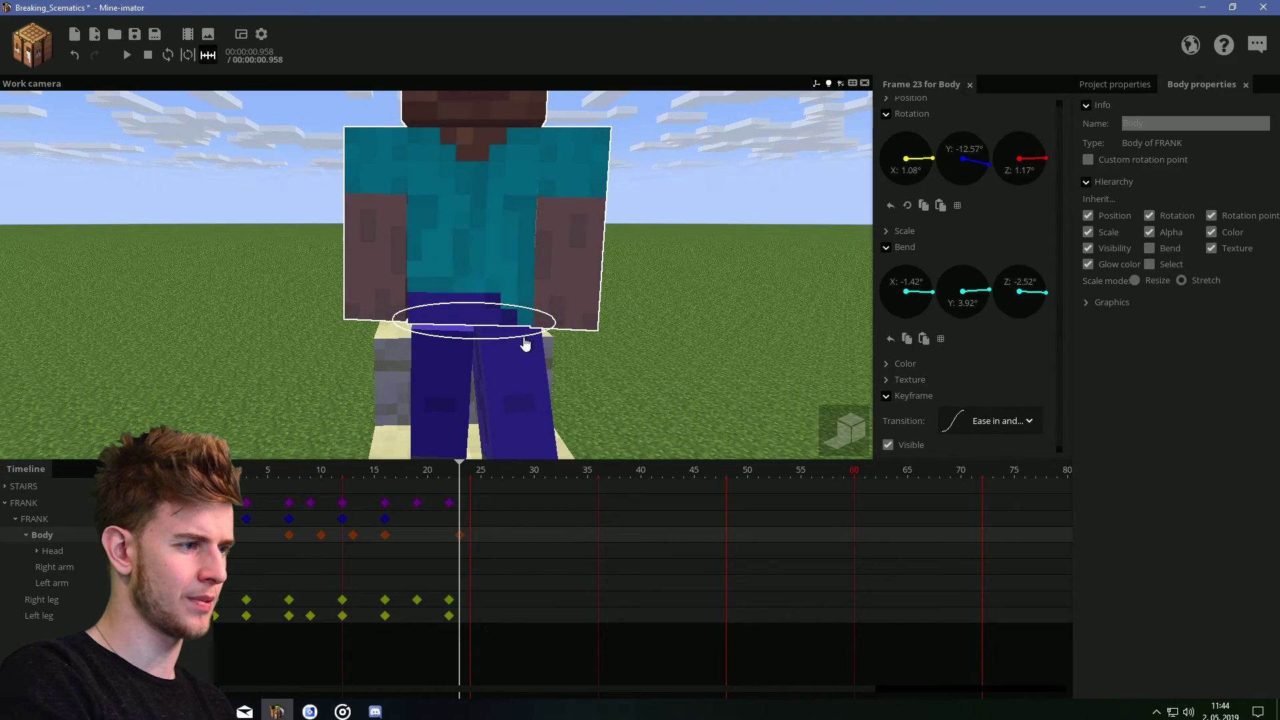
- Pose the Body at frame 23 with about -12.57° Y rotation and a 5.96° Y bend, and key an adjusted Body pose at frame 19
{"action": "left_click_drag", "start_coordinate": [584, 322], "coordinate": [377, 333]}
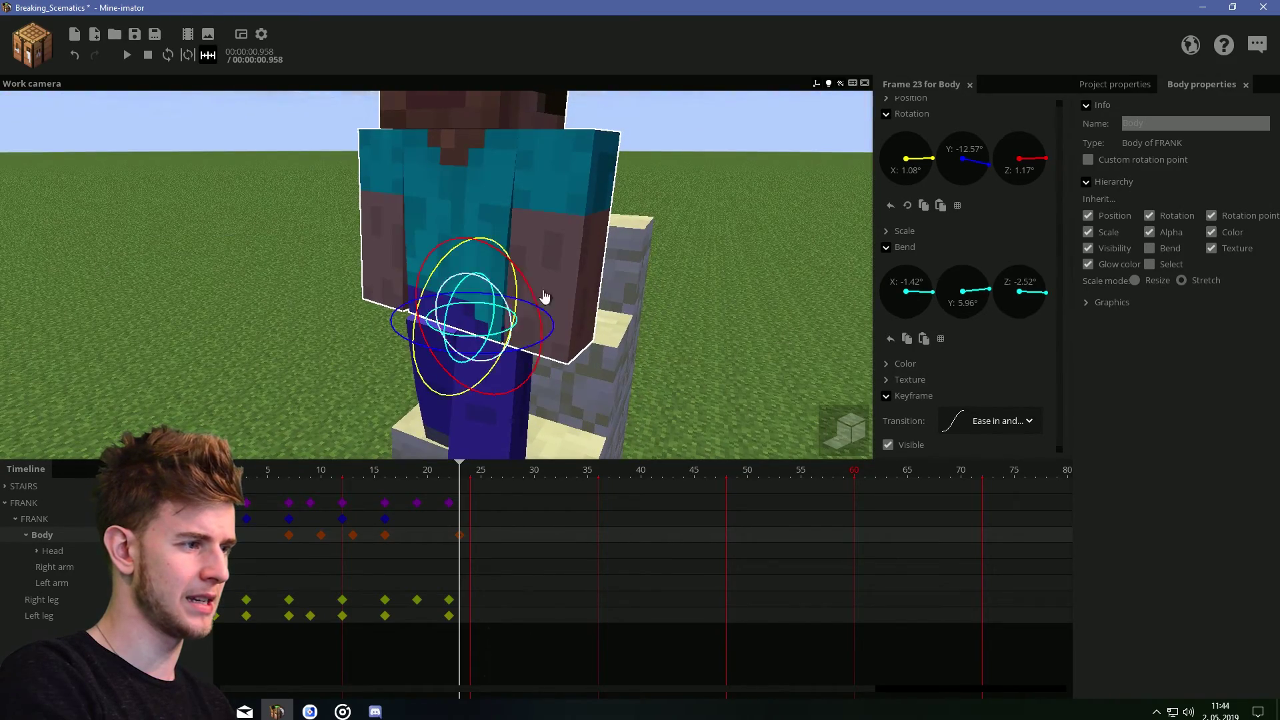
{"action": "middle_click_drag", "start_coordinate": [544, 296], "coordinate": [500, 283]}
{"action": "left_click_drag", "start_coordinate": [492, 281], "coordinate": [578, 251]}
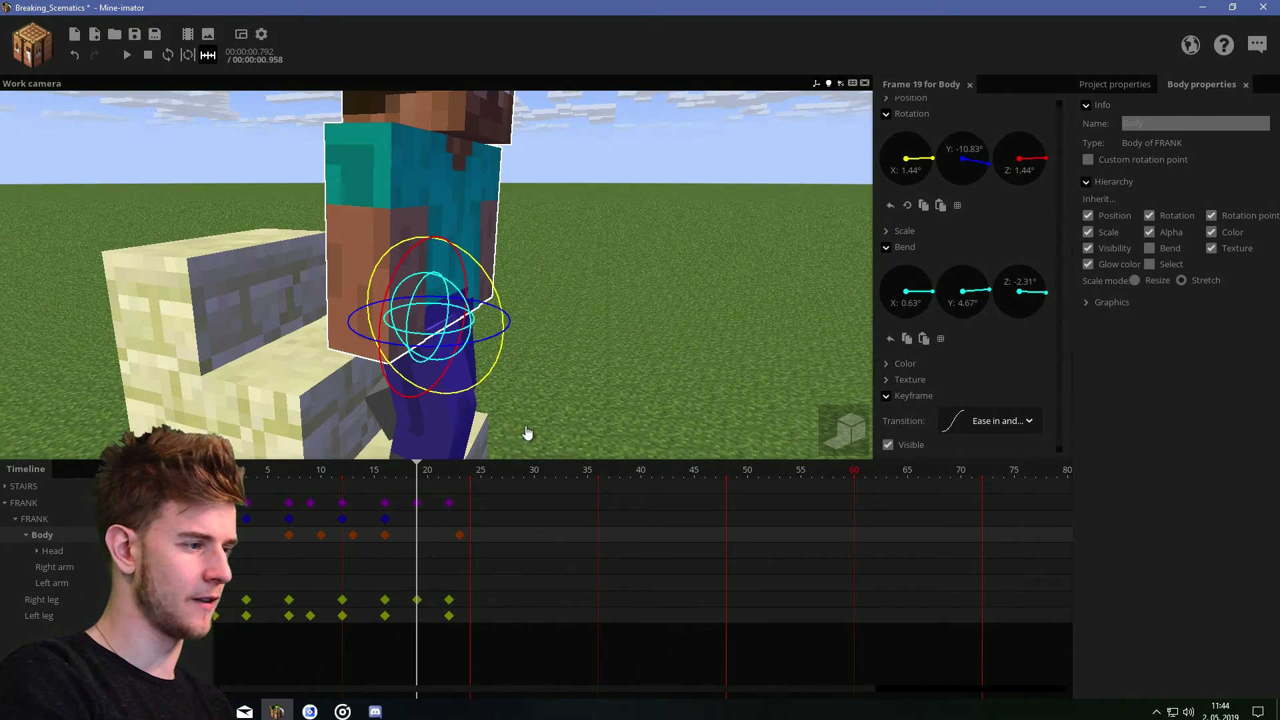
{"action": "left_click_drag", "start_coordinate": [472, 315], "coordinate": [468, 294]}
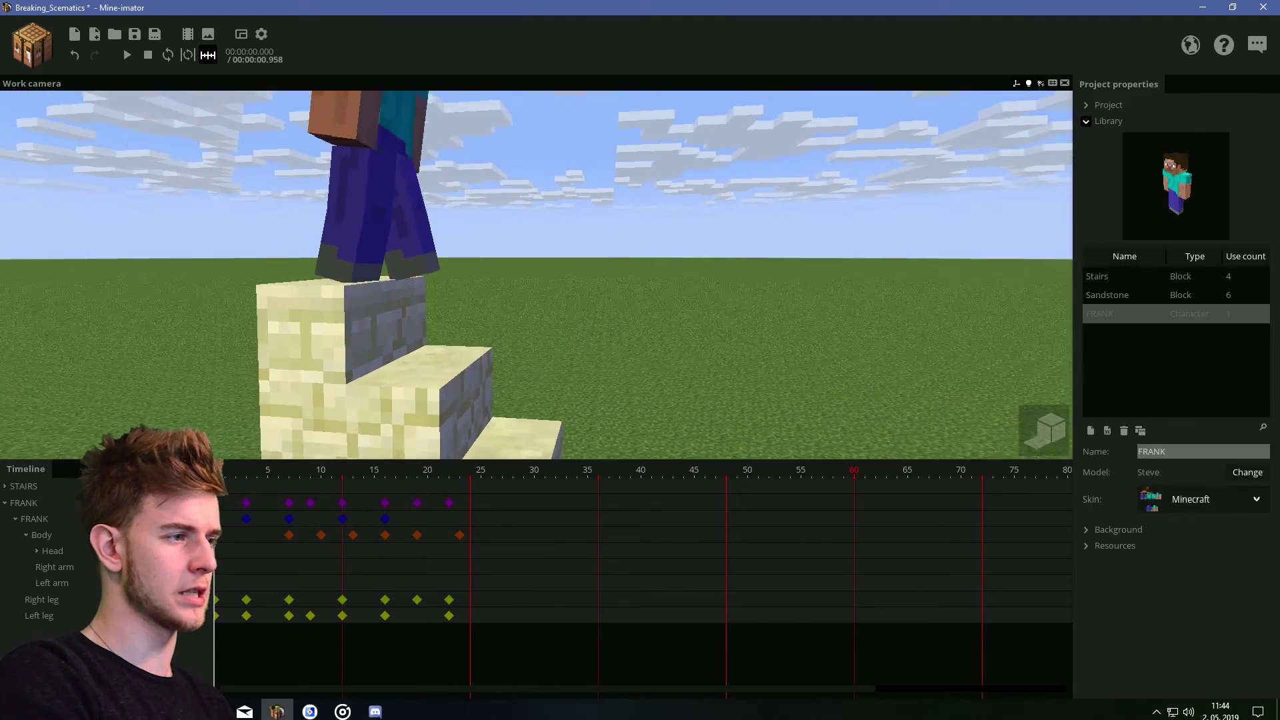
- Play back the full descent from a wider side view to check the body movement
{"action": "scroll", "coordinate": [521, 396], "scroll_direction": "down", "scroll_amount": 3}
{"action": "left_click_drag", "start_coordinate": [515, 414], "coordinate": [521, 395]}
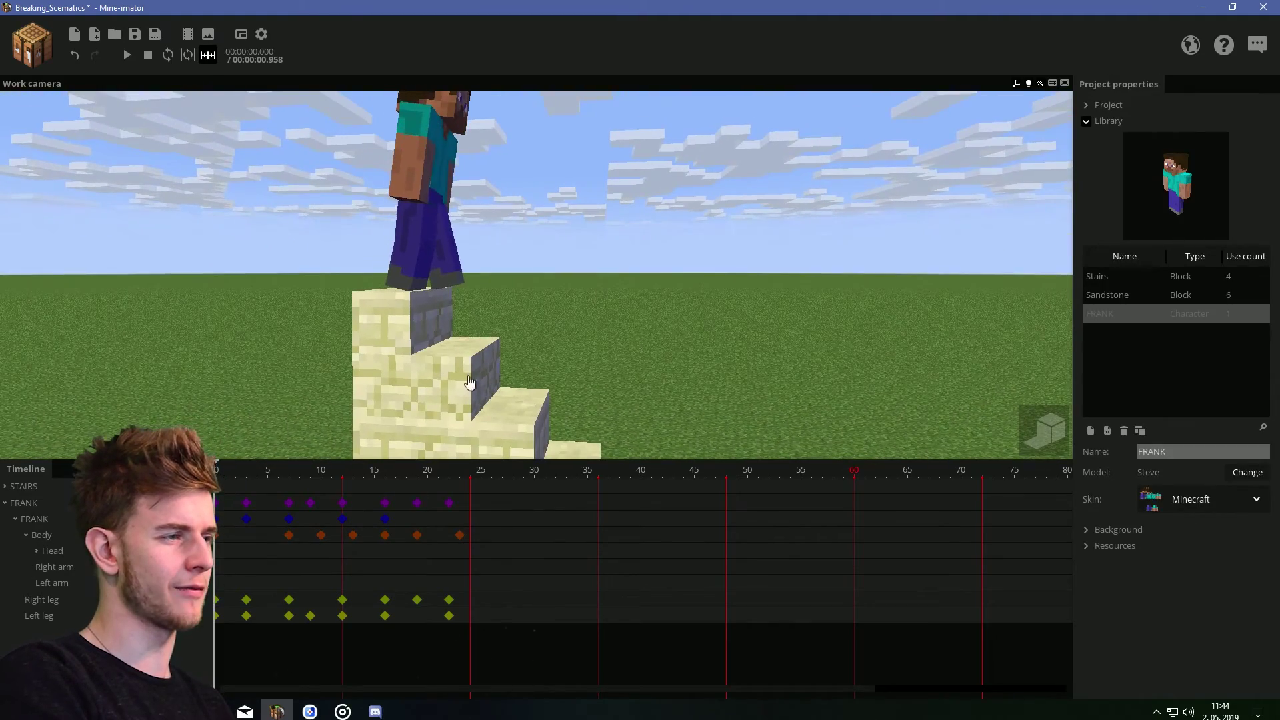
{"action": "key", "text": "space"}
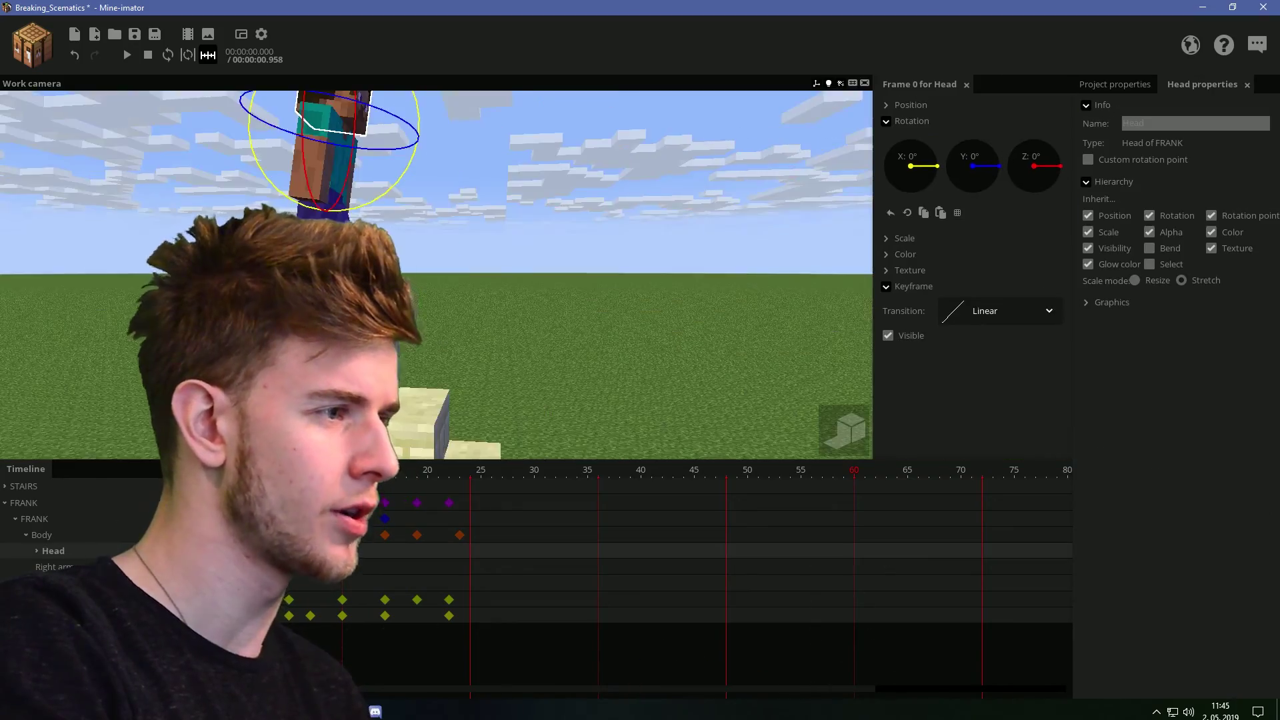
- Rotate the Head at frame 0 to about 14.81° X and -3.12° Y so FRANK looks down the stairs
{"action": "mouse_move", "coordinate": [373, 223]}
{"action": "left_mouse_down"}
{"action": "mouse_move", "coordinate": [387, 222]}
{"action": "mouse_move", "coordinate": [368, 220]}
{"action": "left_mouse_up"}
{"action": "left_click_drag", "start_coordinate": [427, 232], "coordinate": [421, 235]}
{"action": "right_click_drag", "start_coordinate": [420, 236], "coordinate": [397, 157]}
{"action": "left_click_drag", "start_coordinate": [397, 158], "coordinate": [379, 174]}
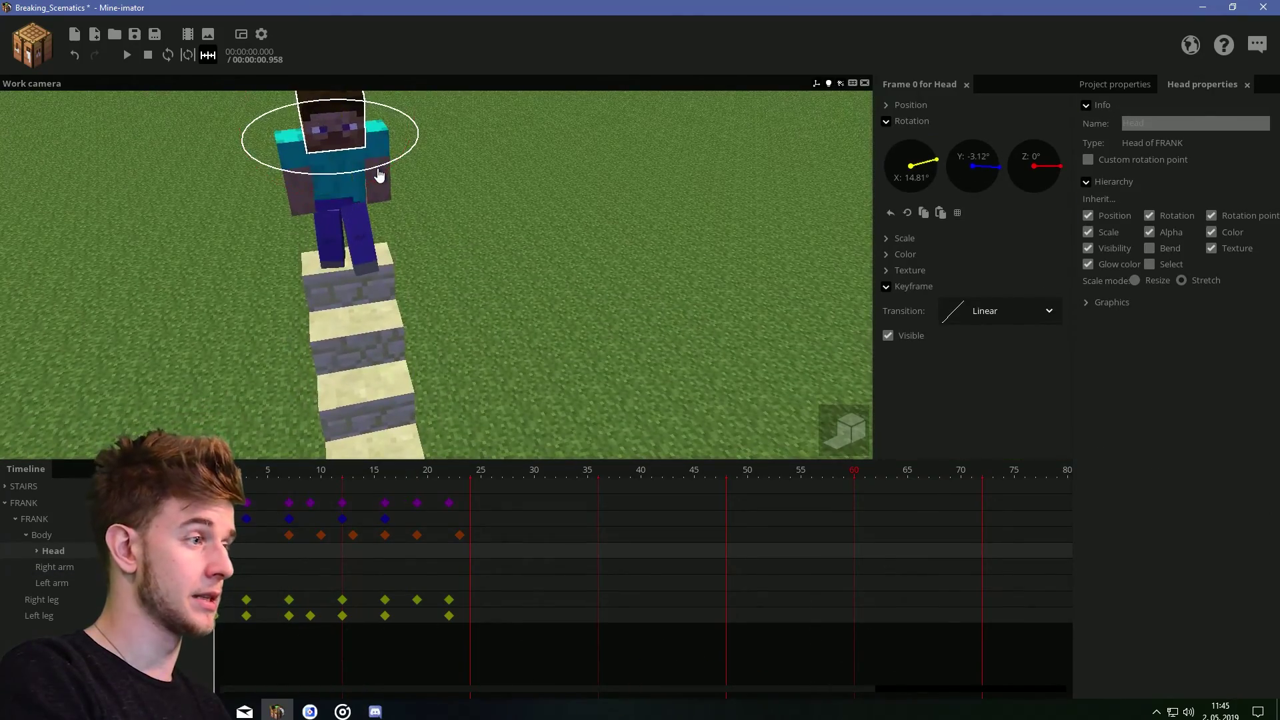
- Pose the Head at frame 7 with about 36.74° X and 1.30° Y rotation so FRANK keeps looking down the stairs
{"action": "left_click_drag", "start_coordinate": [443, 209], "coordinate": [437, 203]}
{"action": "left_click_drag", "start_coordinate": [389, 194], "coordinate": [406, 233]}
{"action": "left_click", "coordinate": [289, 556]}
{"action": "left_click_drag", "start_coordinate": [412, 369], "coordinate": [411, 378]}
{"action": "left_click_drag", "start_coordinate": [403, 254], "coordinate": [394, 256]}
{"action": "left_click_drag", "start_coordinate": [394, 255], "coordinate": [388, 256]}
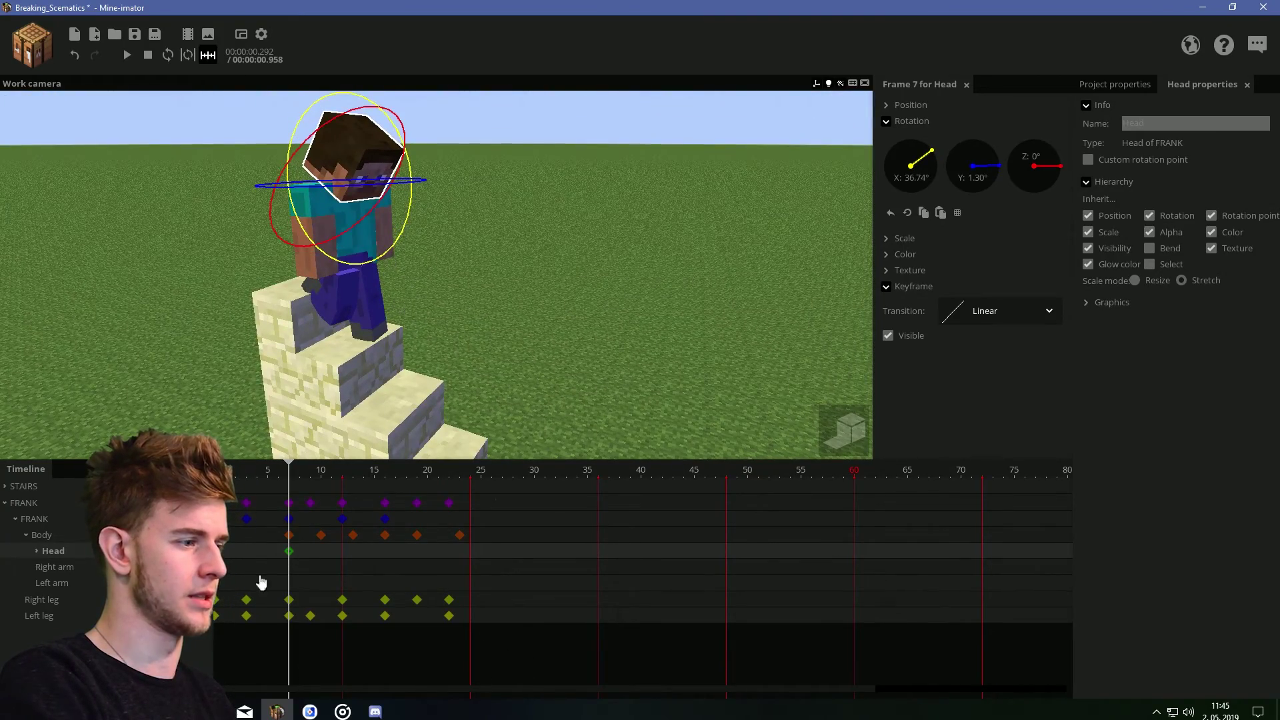
- Set the transition of the Head keyframes at frames 0 and 7 to Ease in and out, and play the motion back
{"action": "left_click", "coordinate": [944, 413]}
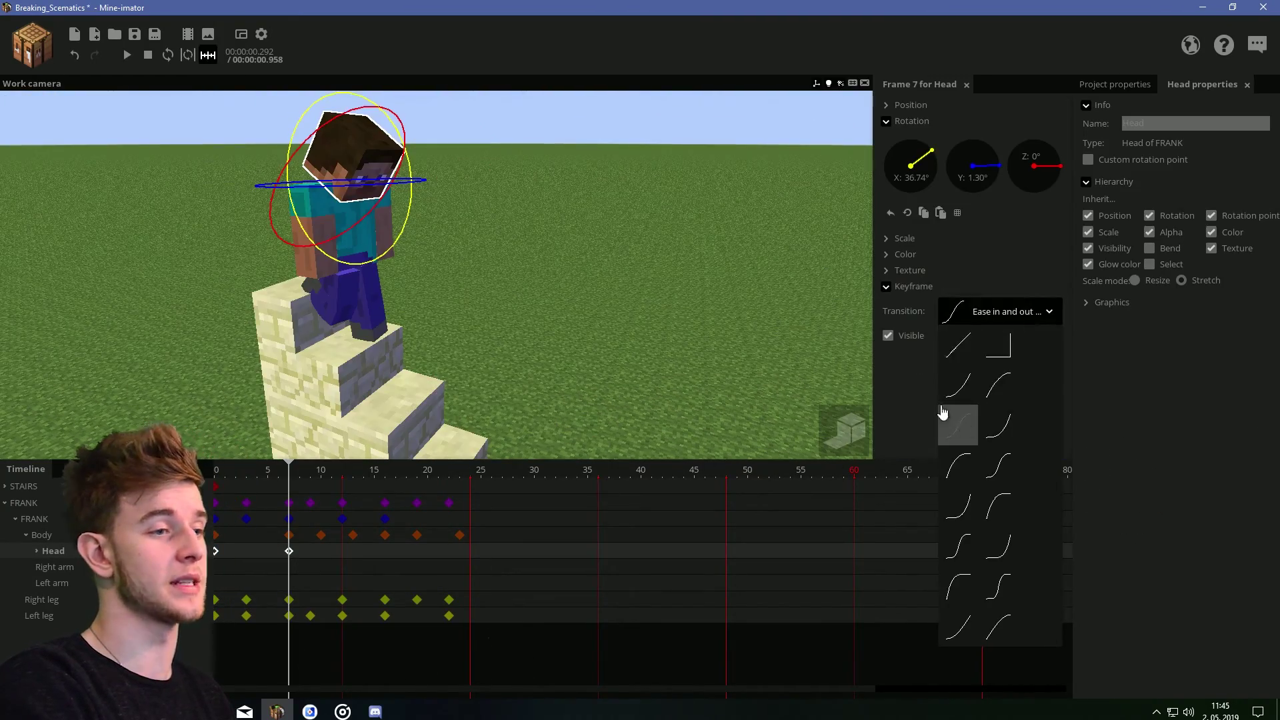
{"action": "left_click", "coordinate": [696, 293]}
{"action": "left_click_drag", "start_coordinate": [696, 292], "coordinate": [697, 294]}
{"action": "key", "text": "space"}
- Key adjusted Head poses at frames 11 and 14 of the descent
{"action": "left_click", "coordinate": [353, 470]}
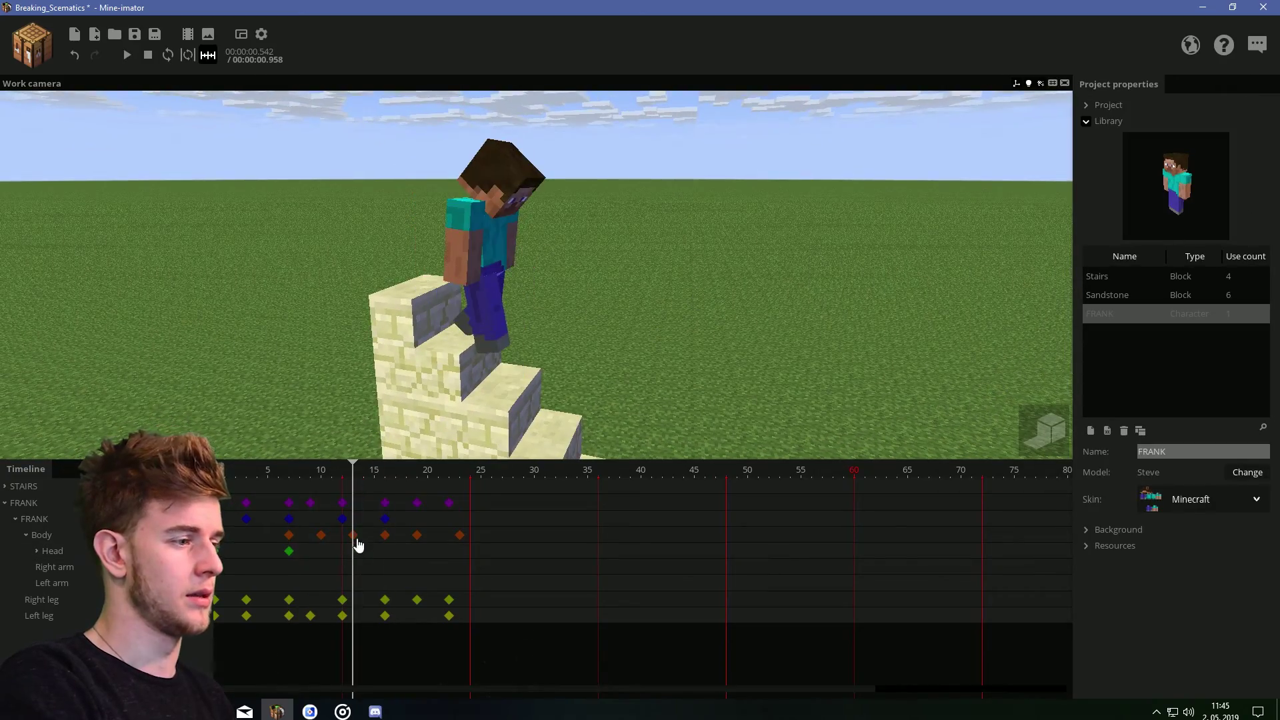
{"action": "left_click", "coordinate": [357, 557]}
{"action": "mouse_move", "coordinate": [532, 383]}
{"action": "left_mouse_down"}
{"action": "mouse_move", "coordinate": [451, 234]}
{"action": "mouse_move", "coordinate": [436, 238]}
{"action": "left_mouse_up"}
{"action": "right_click_drag", "start_coordinate": [437, 238], "coordinate": [415, 280]}
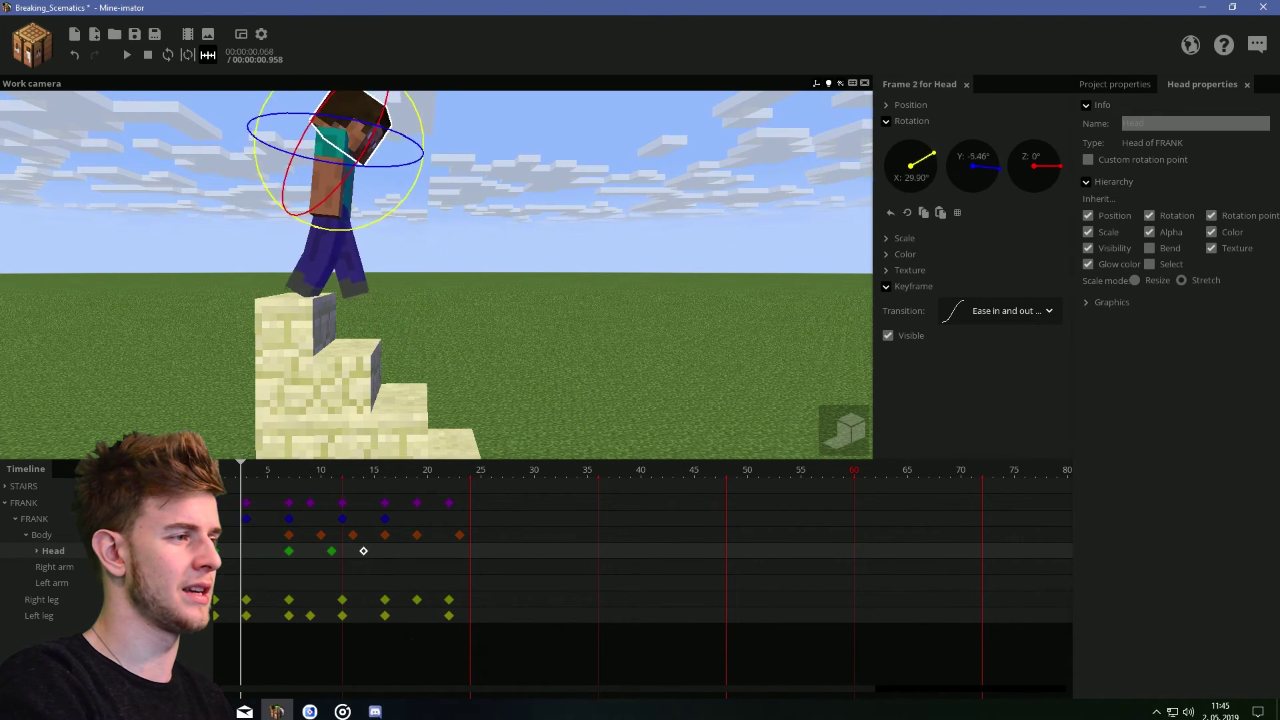
- Play back the descent from frame 0 to check the Head motion
{"action": "left_click_drag", "start_coordinate": [233, 470], "coordinate": [215, 470]}
{"action": "left_click", "coordinate": [544, 368]}
{"action": "key", "text": "space"}
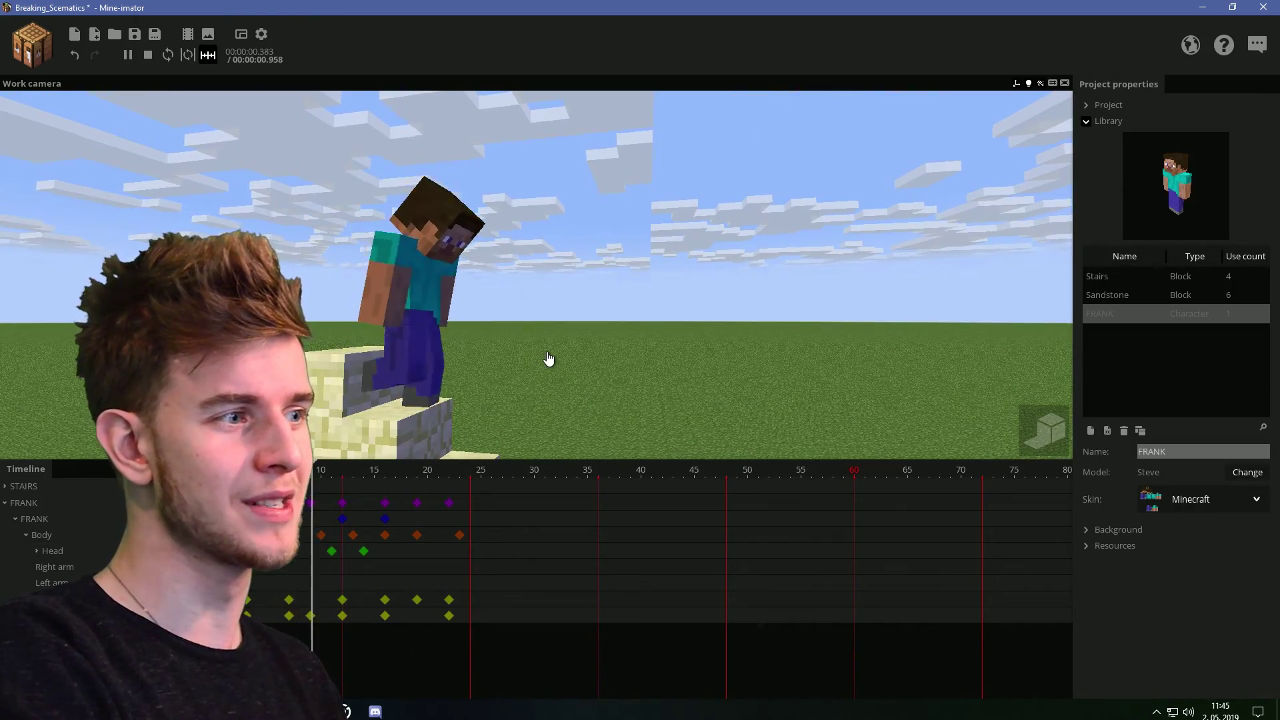
- Pose the Head at frame 16 with about 36.28° X and 3.69° Y rotation
{"action": "left_click", "coordinate": [363, 551]}
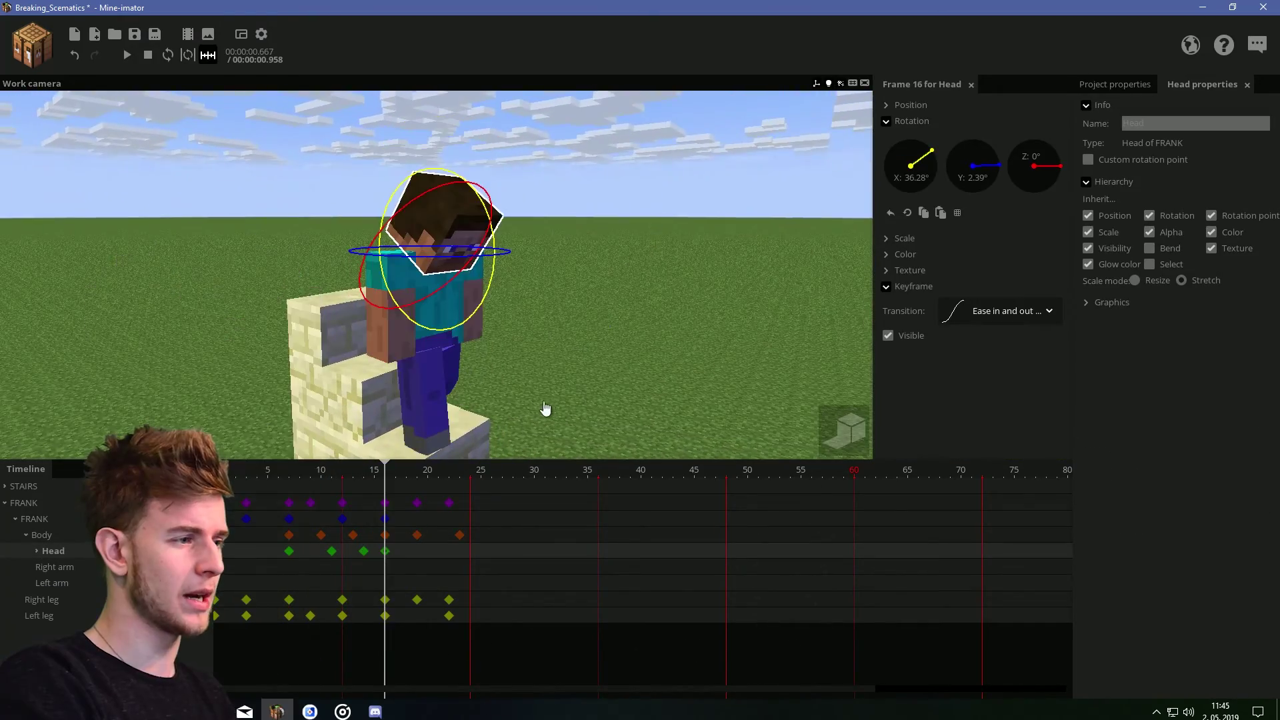
{"action": "left_click_drag", "start_coordinate": [546, 409], "coordinate": [495, 323]}
{"action": "left_click_drag", "start_coordinate": [475, 274], "coordinate": [466, 281]}
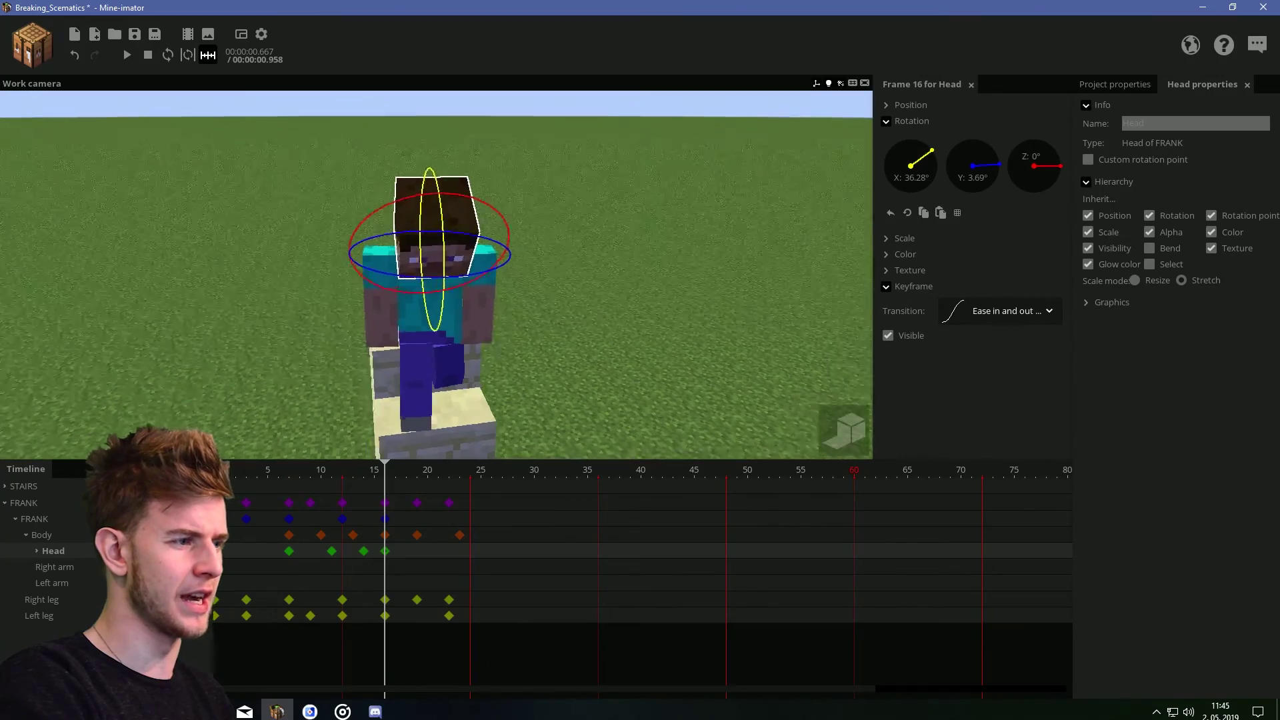
{"action": "right_click_drag", "start_coordinate": [476, 331], "coordinate": [476, 331]}
- Key adjusted Head poses at frames 19 and 23, and shift the last three Head keyframes one frame later
{"action": "left_click", "coordinate": [415, 551]}
{"action": "mouse_move", "coordinate": [546, 386]}
{"action": "left_mouse_down"}
{"action": "mouse_move", "coordinate": [500, 373]}
{"action": "mouse_move", "coordinate": [540, 407]}
{"action": "left_mouse_up"}
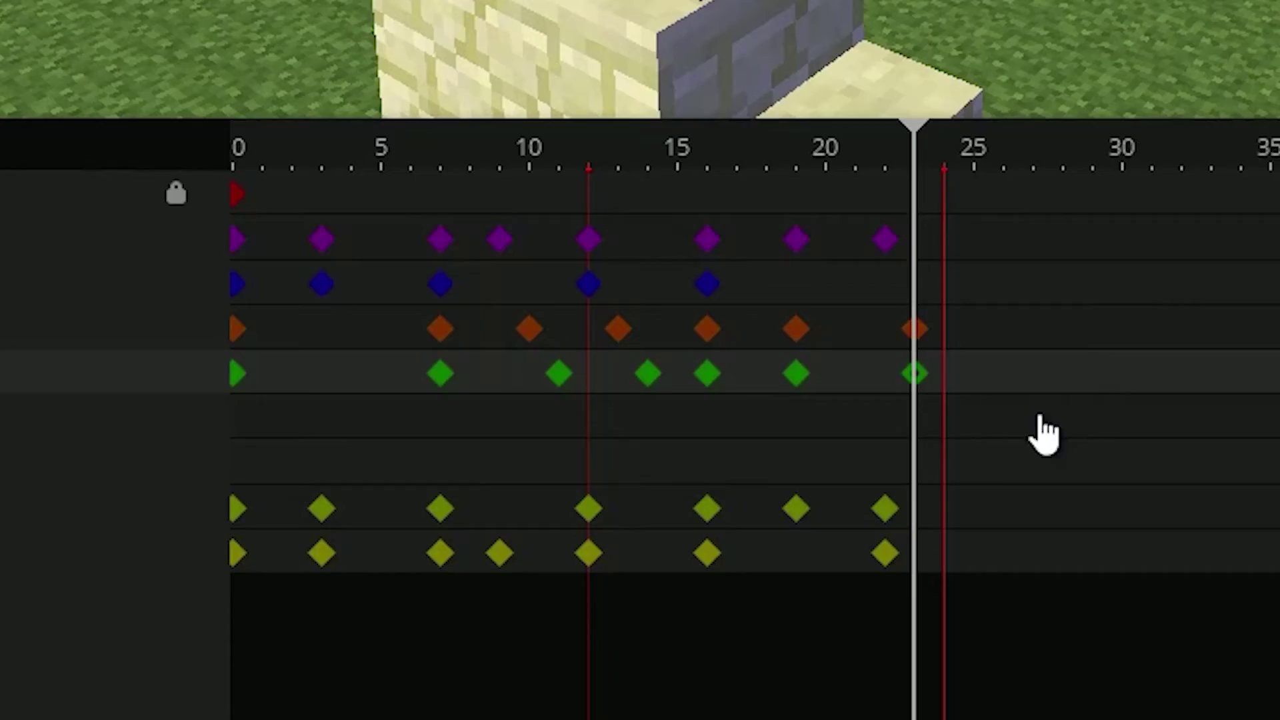
{"action": "left_click_drag", "start_coordinate": [948, 359], "coordinate": [760, 200]}
- Review the Head motion from frame 0 and move the Head's frame 7 keyframe to frame 8
{"action": "left_click_drag", "start_coordinate": [230, 470], "coordinate": [214, 470]}
{"action": "left_click", "coordinate": [686, 309]}
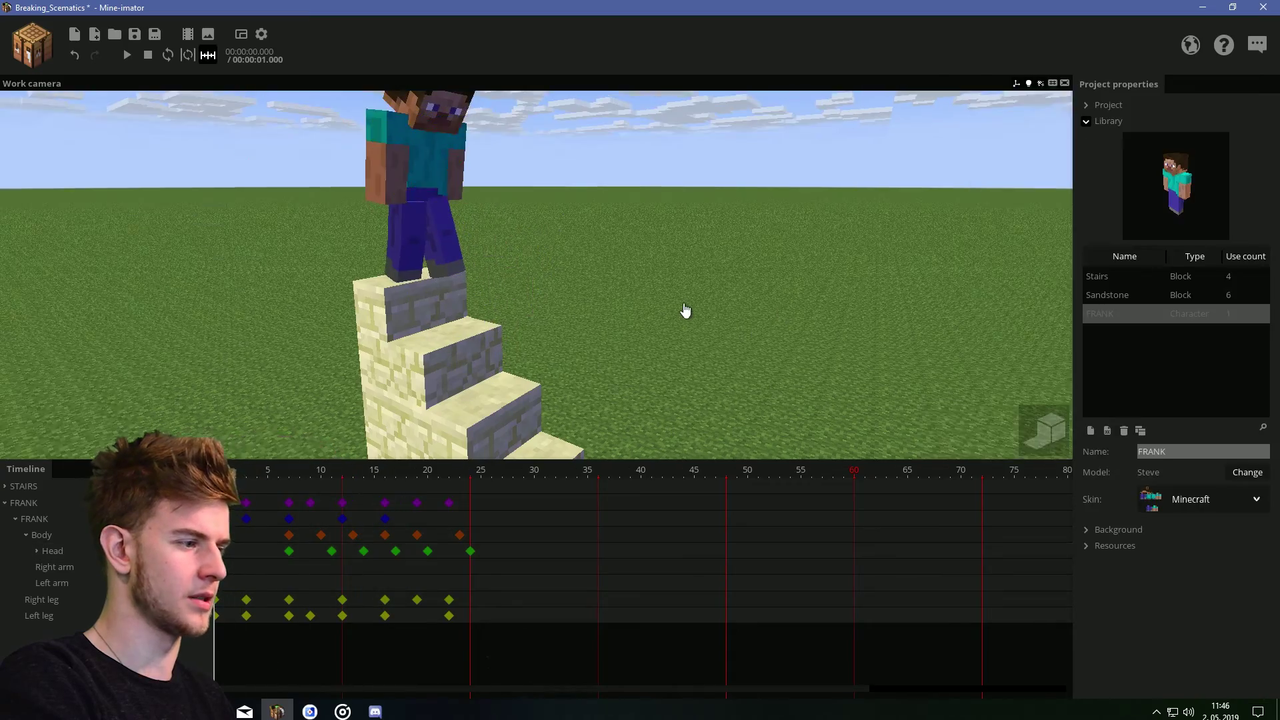
{"action": "right_click_drag", "start_coordinate": [687, 309], "coordinate": [686, 280]}
{"action": "key", "text": "s"}
{"action": "left_click_drag", "start_coordinate": [290, 552], "coordinate": [299, 553]}
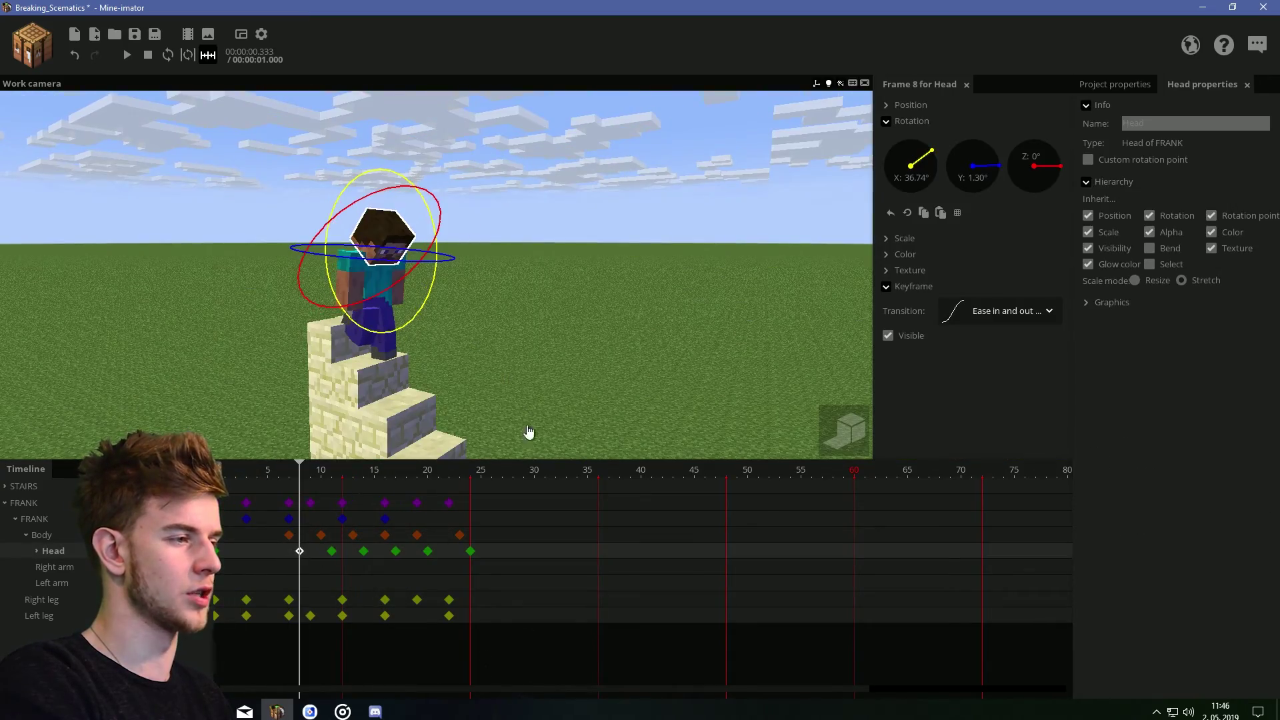
- Play back and scrub through the descent from the side to check the retimed Head motion
{"action": "left_click", "coordinate": [530, 428]}
{"action": "right_click_drag", "start_coordinate": [530, 428], "coordinate": [584, 395]}
{"action": "key", "text": "q"}
{"action": "key", "text": "Return"}
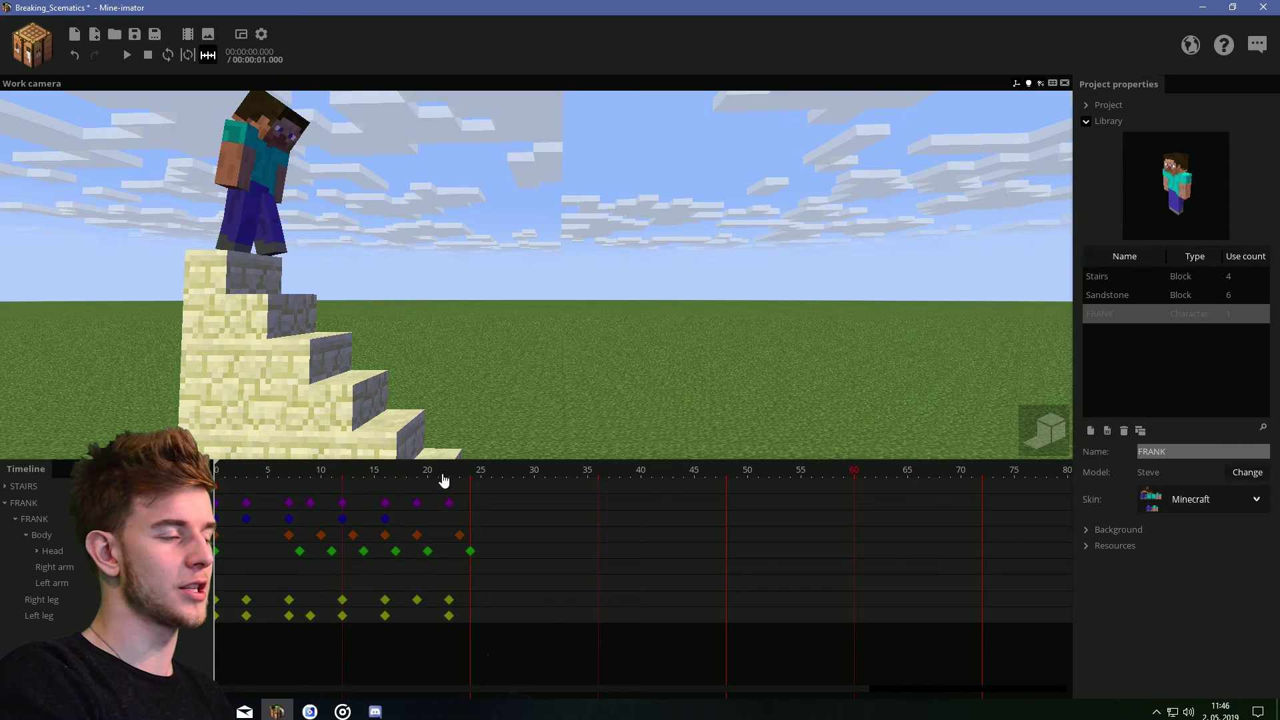
{"action": "left_click_drag", "start_coordinate": [448, 472], "coordinate": [466, 502]}
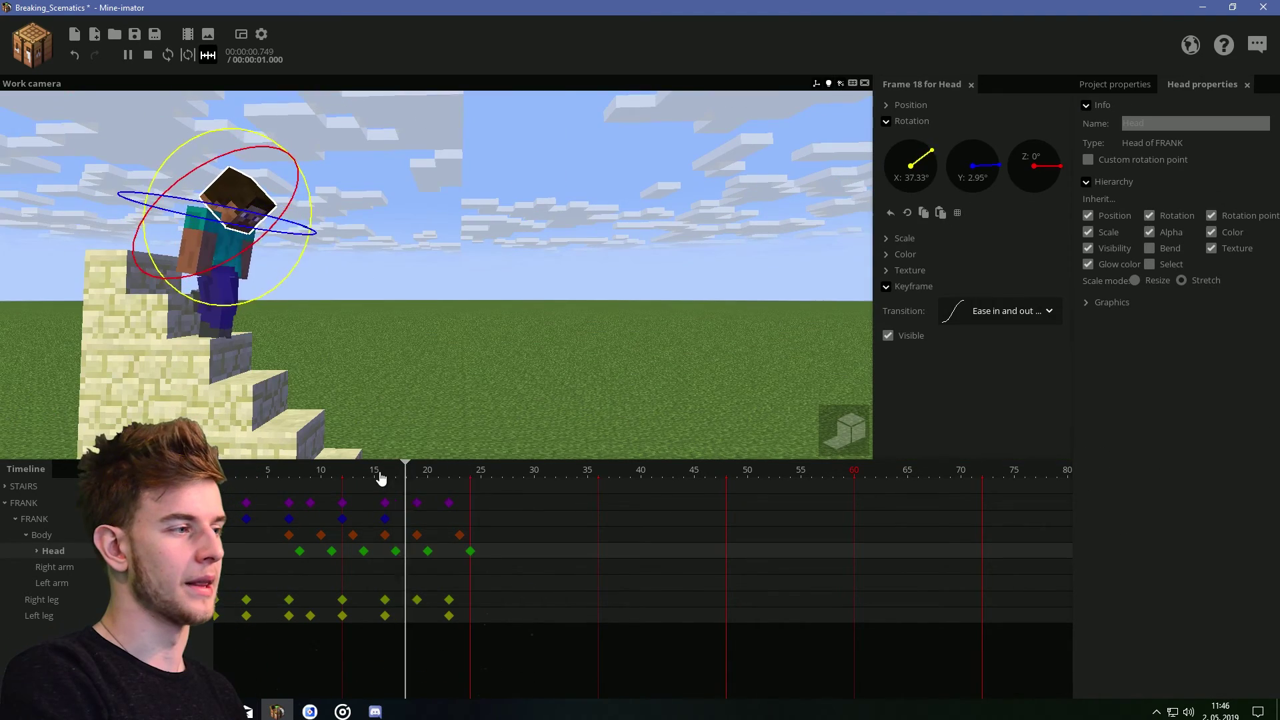
- Key the Right arm and Left arm at frame 0 with the Ease in and out transition
{"action": "left_click_drag", "start_coordinate": [380, 477], "coordinate": [215, 483]}
{"action": "left_click", "coordinate": [220, 586]}
{"action": "left_click", "coordinate": [221, 570], "text": "shift"}
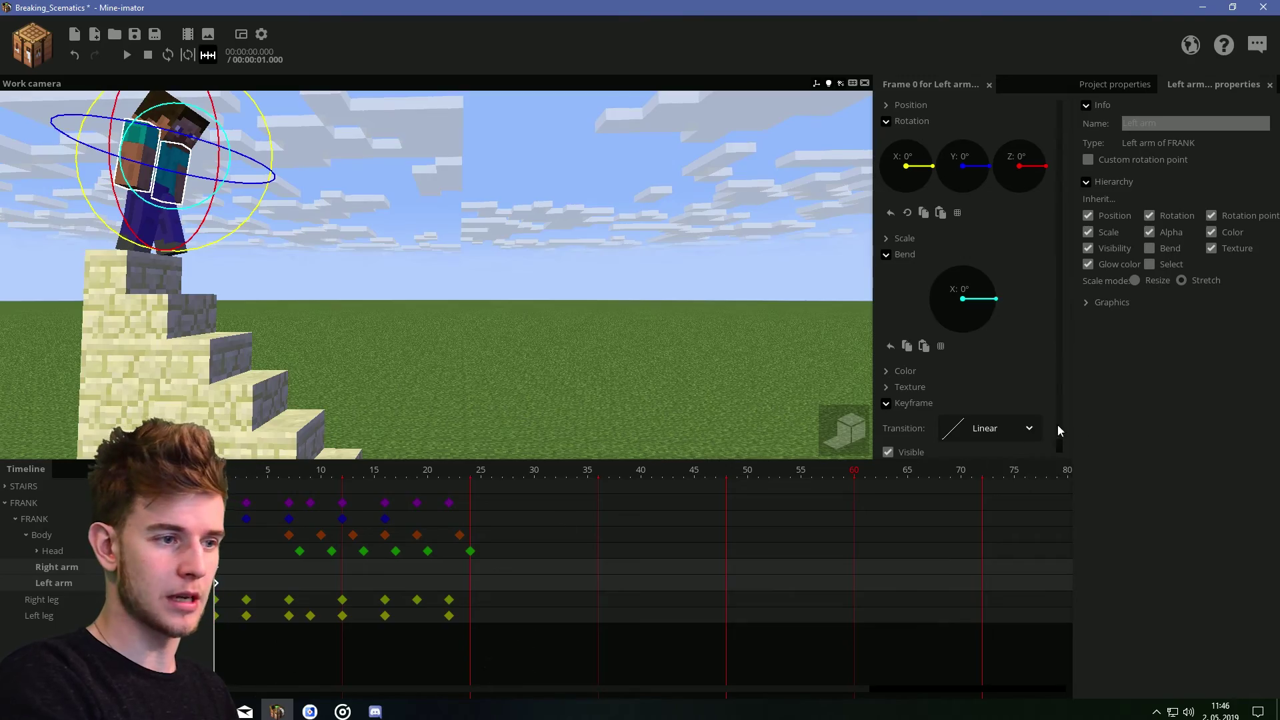
{"action": "left_click", "coordinate": [987, 428]}
{"action": "left_click", "coordinate": [676, 300]}
- Pose the Right arm at frame 0 with about -7.97° X, 5.65° Y and -8.44° Z rotation and a 5.53° bend
{"action": "left_click_drag", "start_coordinate": [675, 300], "coordinate": [419, 460]}
{"action": "left_click", "coordinate": [496, 301]}
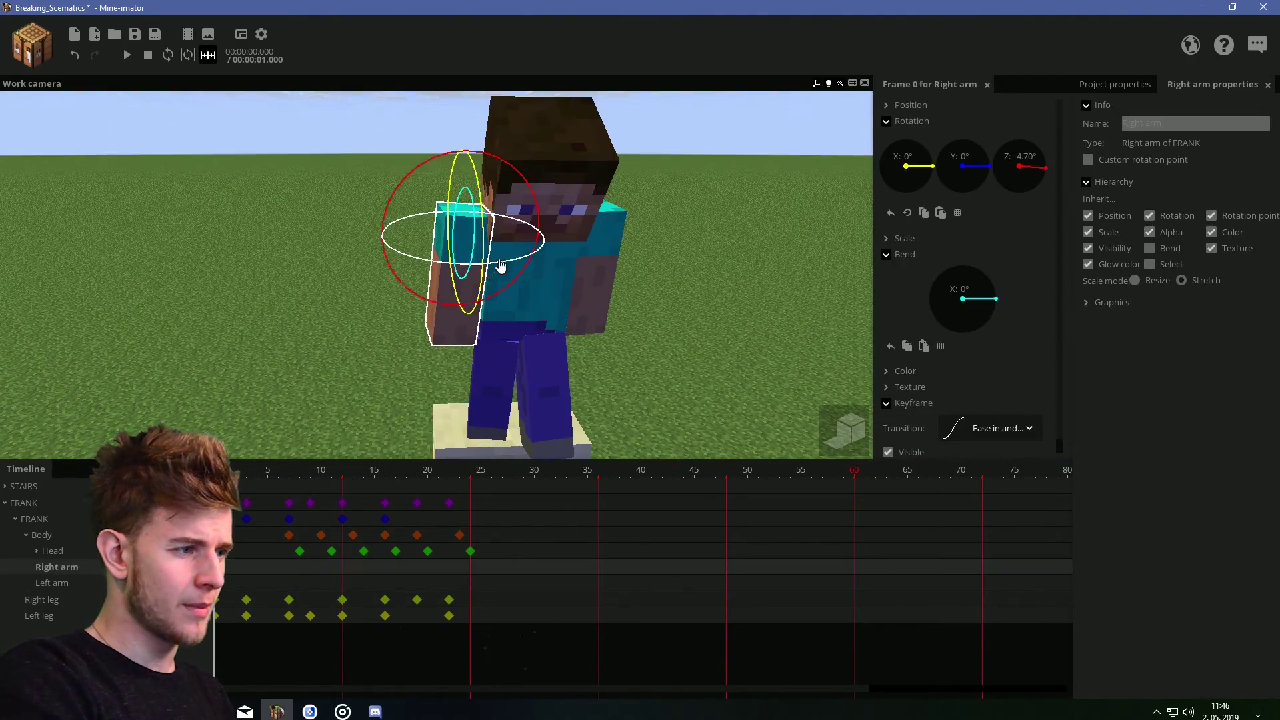
{"action": "left_click_drag", "start_coordinate": [600, 300], "coordinate": [707, 303]}
{"action": "left_click_drag", "start_coordinate": [497, 264], "coordinate": [512, 300]}
{"action": "left_click_drag", "start_coordinate": [600, 300], "coordinate": [526, 300]}
{"action": "left_click_drag", "start_coordinate": [493, 303], "coordinate": [501, 324]}
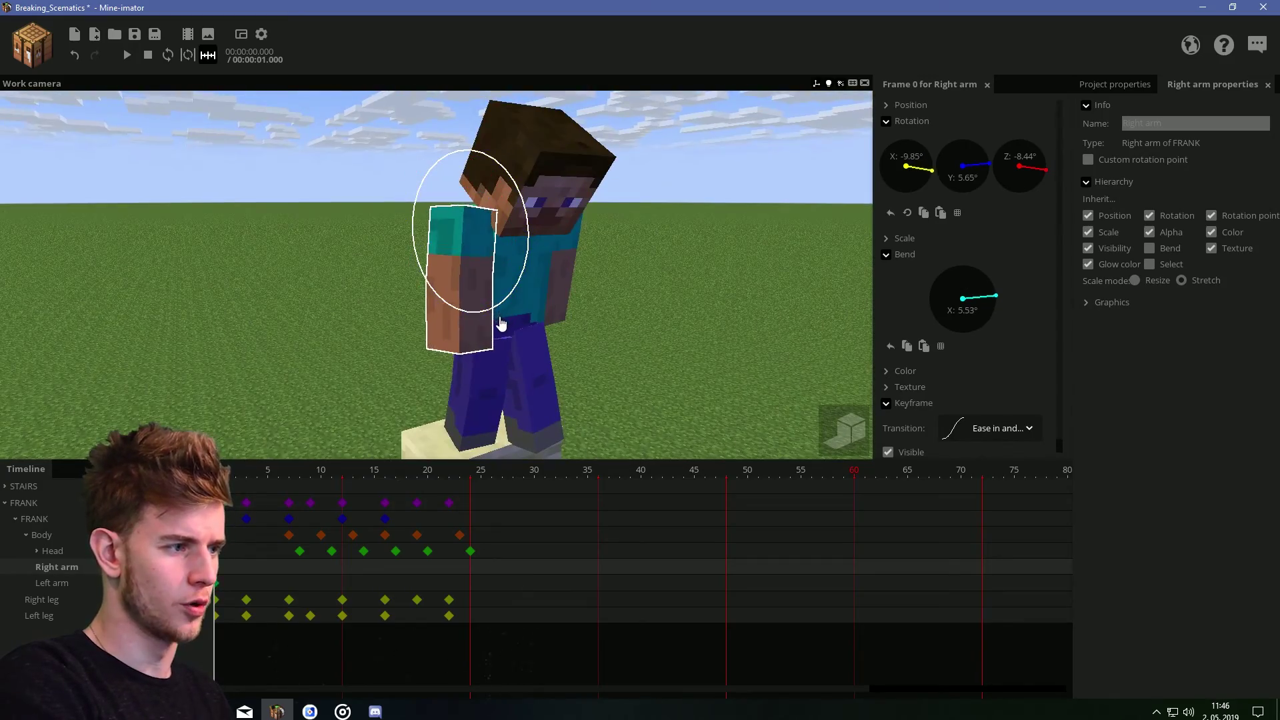
{"action": "left_click_drag", "start_coordinate": [600, 320], "coordinate": [520, 327]}
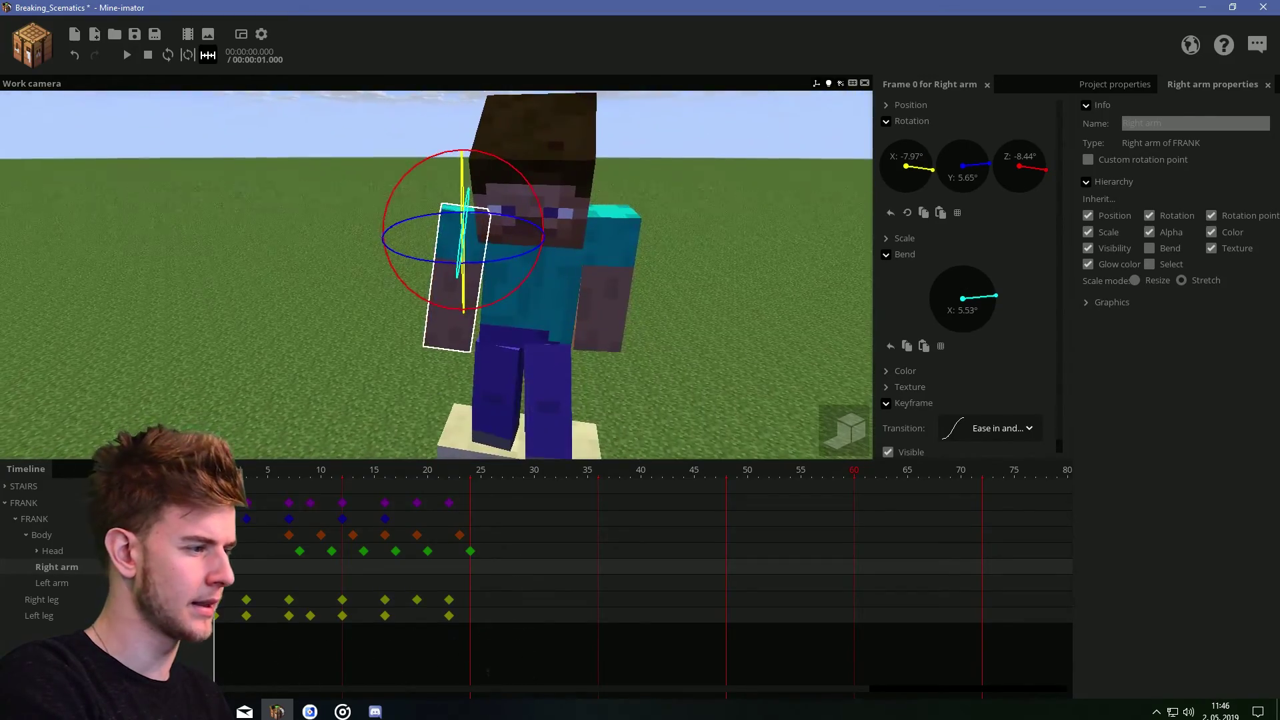
- Rotate and slightly bend the Left arm at frame 0 for the start of the descent
{"action": "left_click", "coordinate": [55, 583]}
{"action": "left_click_drag", "start_coordinate": [732, 335], "coordinate": [600, 313]}
{"action": "left_click_drag", "start_coordinate": [452, 294], "coordinate": [465, 294]}
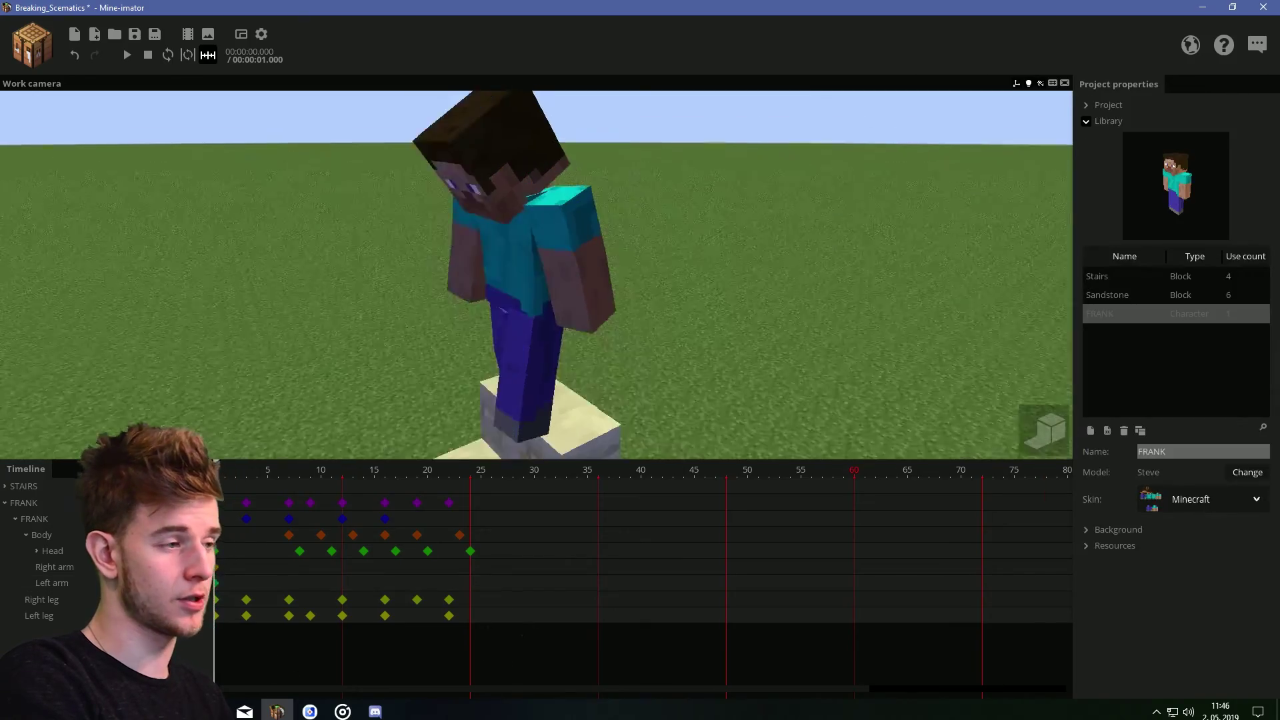
- Pose the Right arm at frame 7 with about 18.02° X and -5.49° Y rotation and a 3.09° bend
{"action": "left_click", "coordinate": [288, 566]}
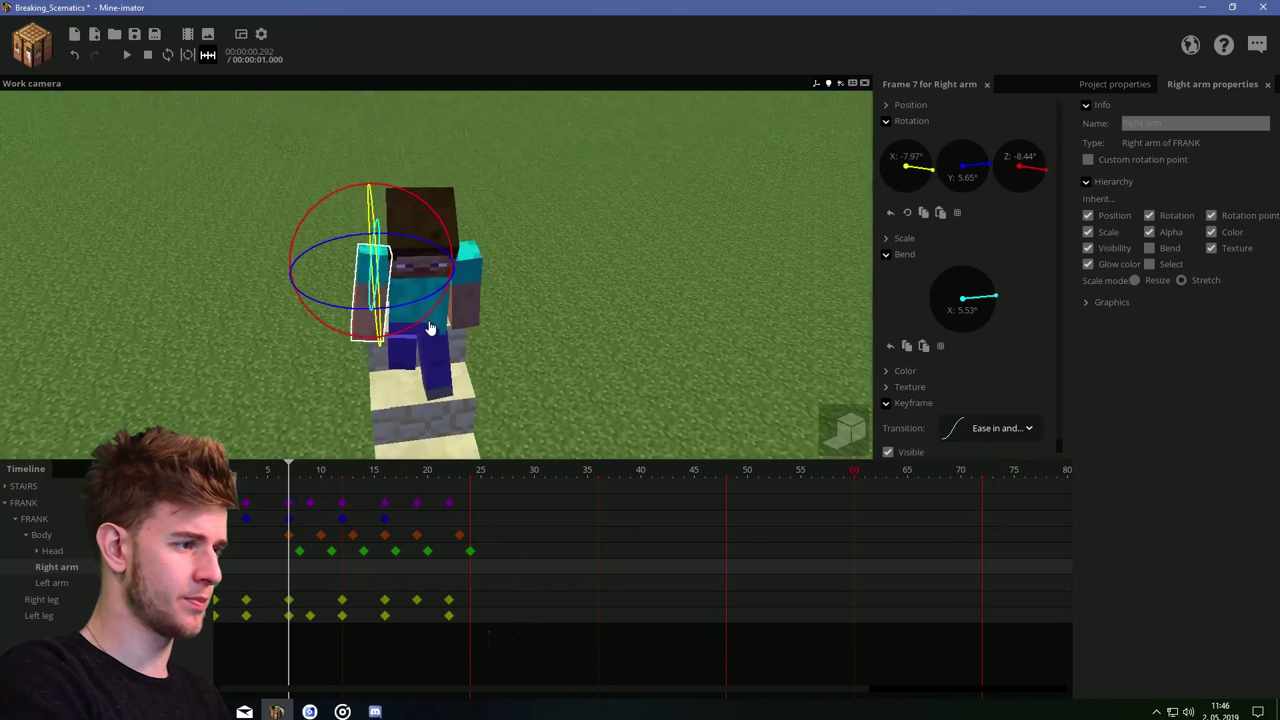
{"action": "left_click_drag", "start_coordinate": [467, 360], "coordinate": [567, 327]}
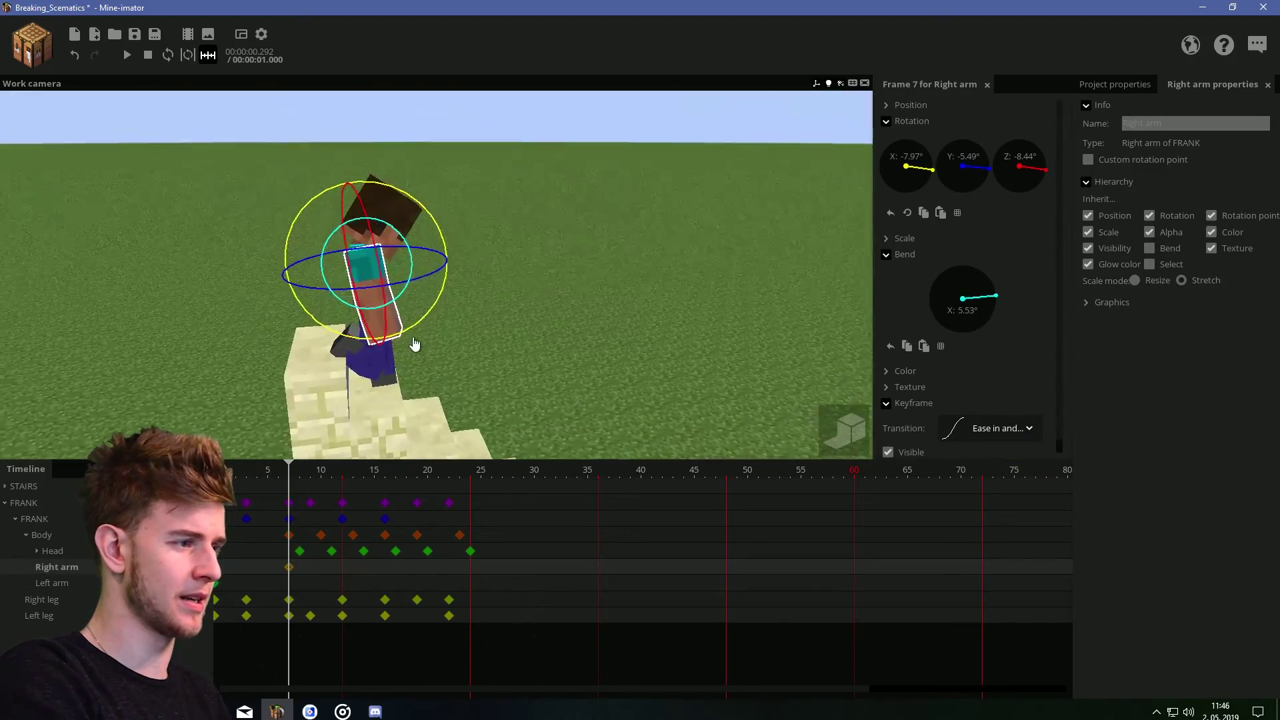
{"action": "left_click_drag", "start_coordinate": [413, 342], "coordinate": [444, 314]}
{"action": "left_click_drag", "start_coordinate": [534, 353], "coordinate": [443, 352]}
- Pose the Left arm at frame 7 with about -2.16° X, -7.53° Y and 5.89° Z rotation and a 6.19° bend
{"action": "left_click", "coordinate": [289, 584]}
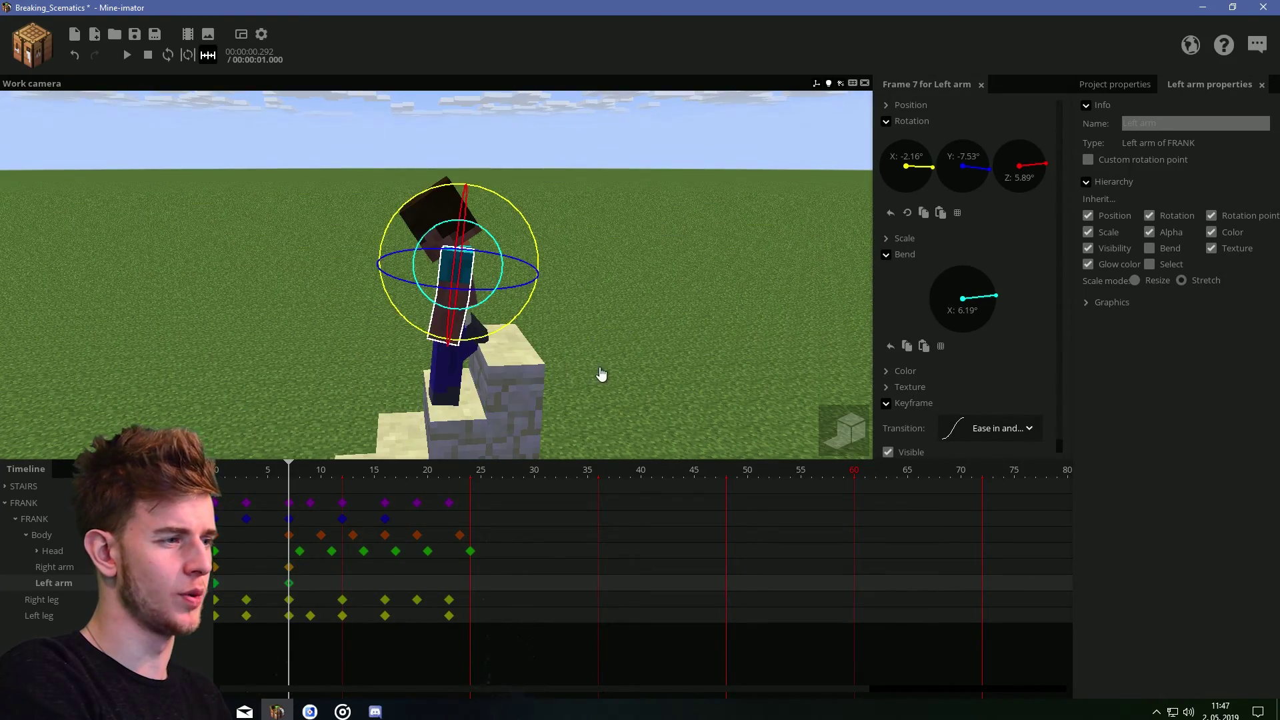
{"action": "left_click", "coordinate": [602, 375]}
{"action": "left_click_drag", "start_coordinate": [480, 406], "coordinate": [566, 394]}
{"action": "mouse_move", "coordinate": [313, 471]}
{"action": "left_mouse_down"}
{"action": "mouse_move", "coordinate": [298, 560]}
{"action": "mouse_move", "coordinate": [348, 494]}
{"action": "left_mouse_up"}
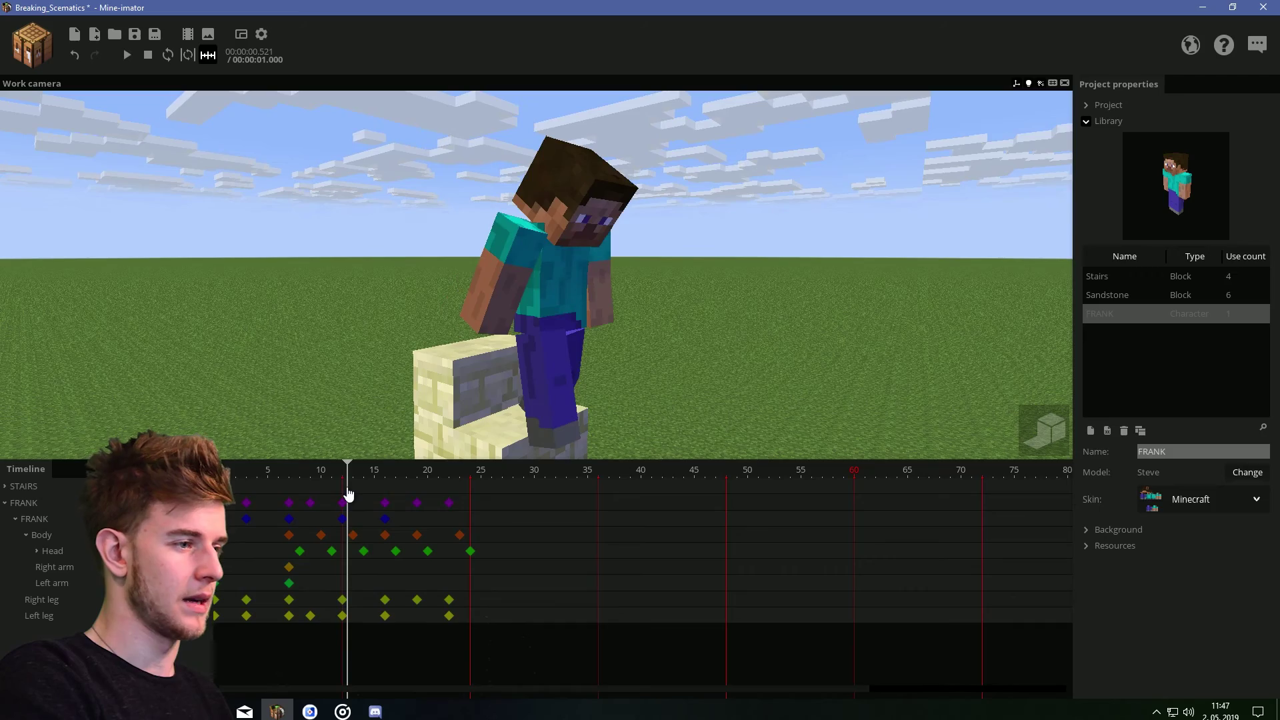
{"action": "left_click", "coordinate": [344, 578]}
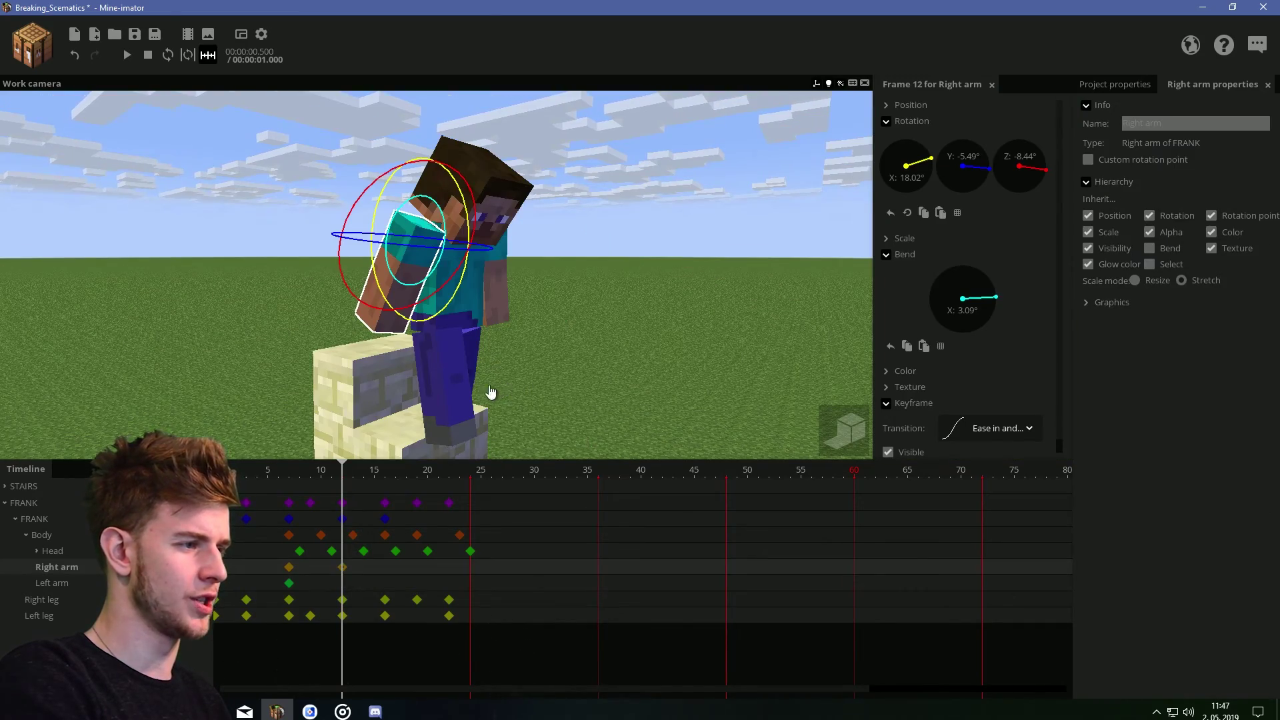
{"action": "left_click_drag", "start_coordinate": [491, 392], "coordinate": [454, 425]}
{"action": "left_click_drag", "start_coordinate": [446, 277], "coordinate": [458, 288]}
{"action": "left_click_drag", "start_coordinate": [446, 294], "coordinate": [443, 294]}
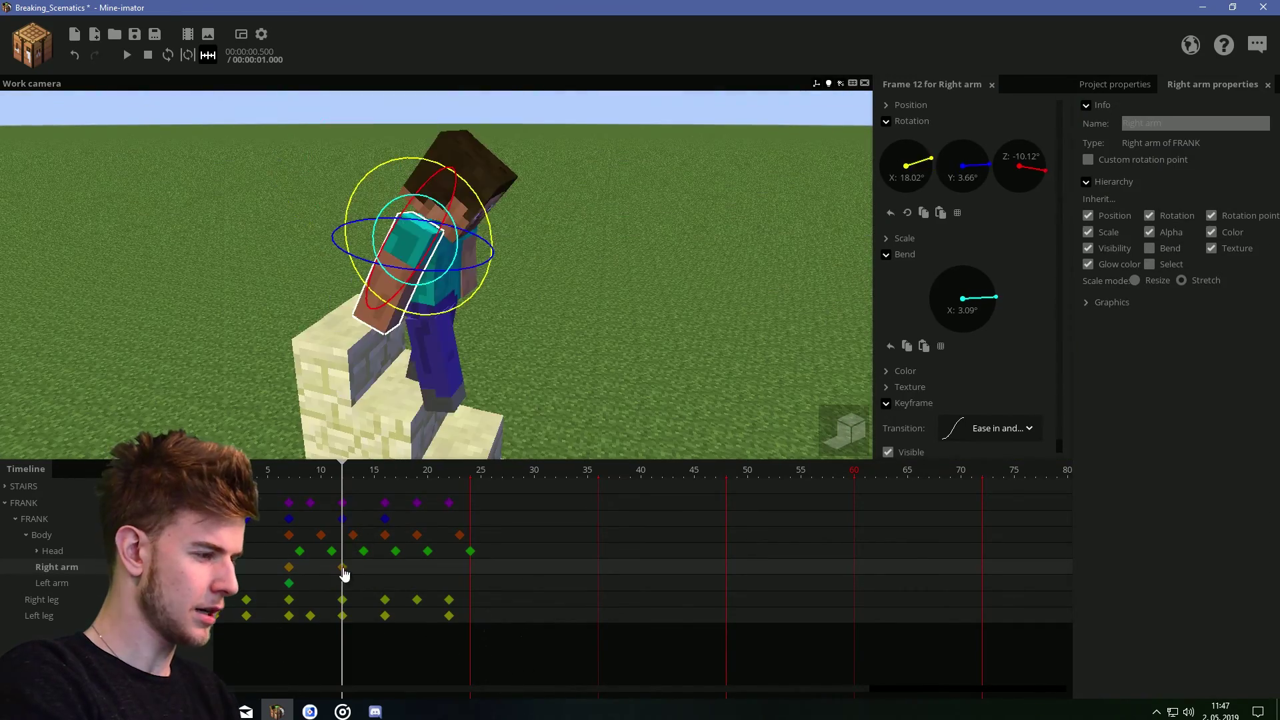
{"action": "key", "text": "Delete"}
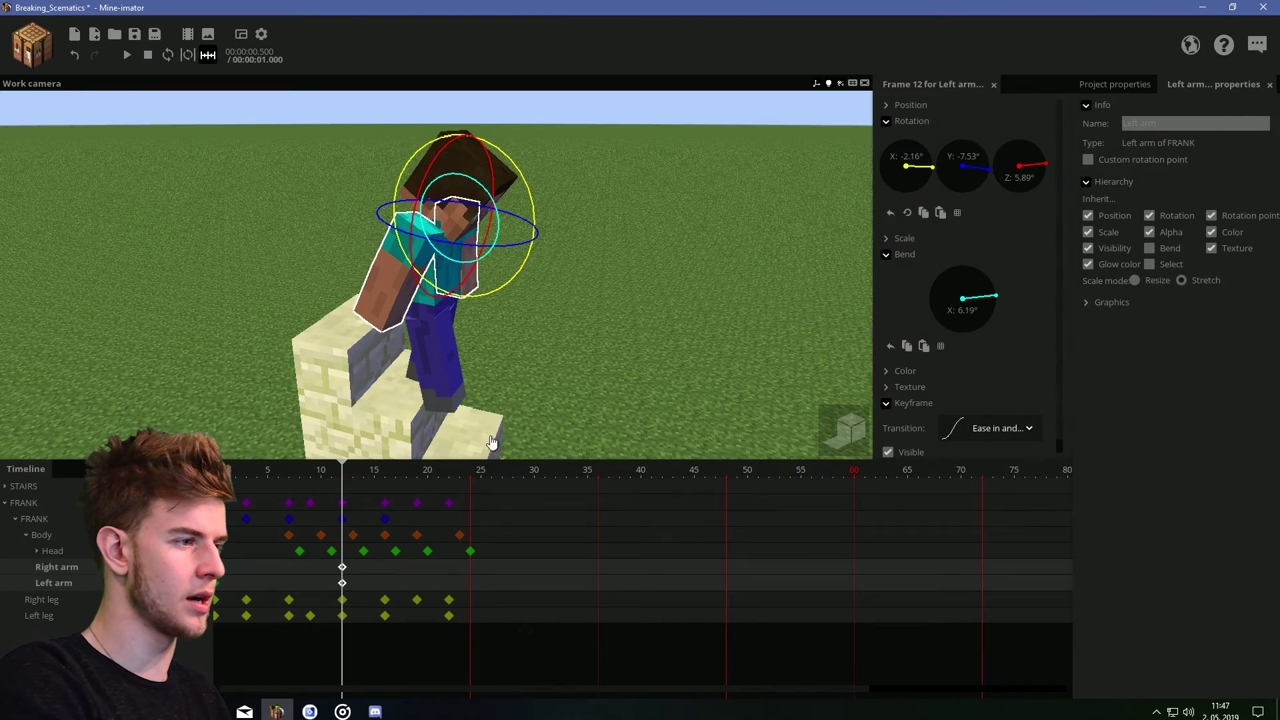
- Move both arms' frame 7 keyframes to frame 12 and adjust the Left arm's rotation there
{"action": "middle_click_drag", "start_coordinate": [491, 443], "coordinate": [467, 440]}
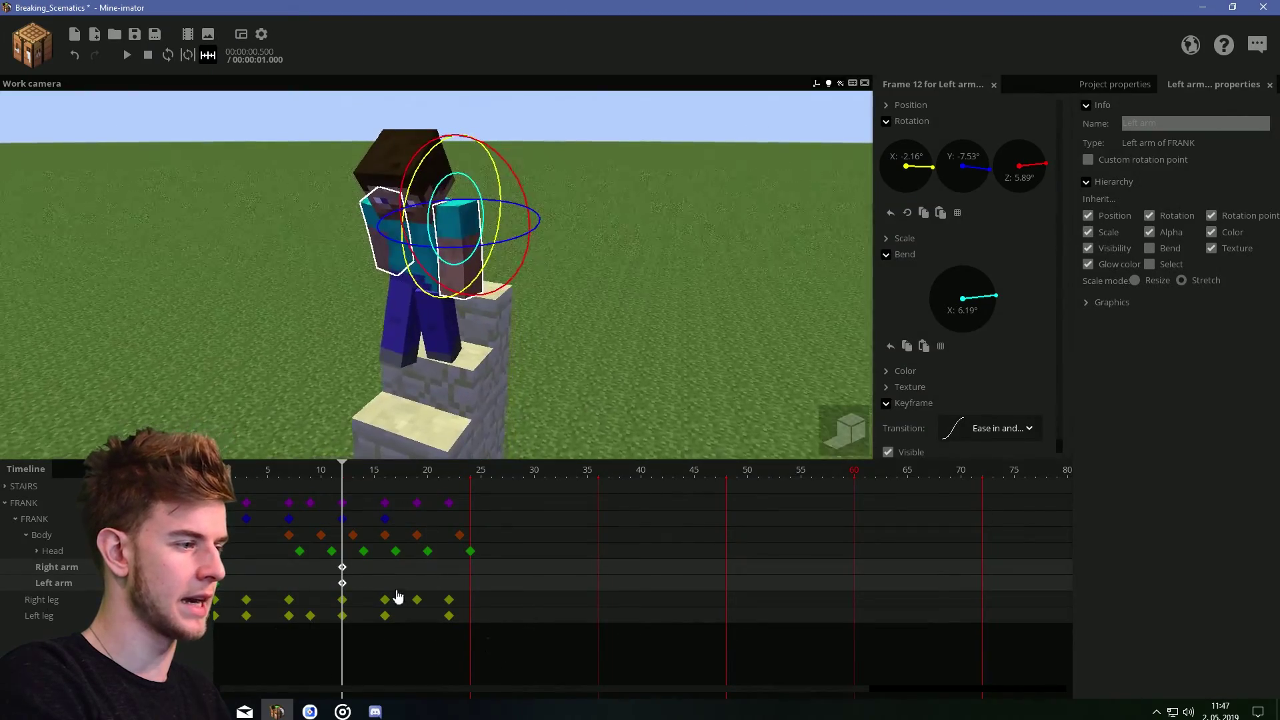
{"action": "left_click", "coordinate": [343, 583]}
{"action": "left_click_drag", "start_coordinate": [522, 454], "coordinate": [426, 373]}
{"action": "left_click", "coordinate": [551, 294]}
- Pose the Right arm at frame 22 with about -11.94° X and 15.79° Y rotation and a 5.70° bend
{"action": "left_click_drag", "start_coordinate": [364, 474], "coordinate": [377, 475]}
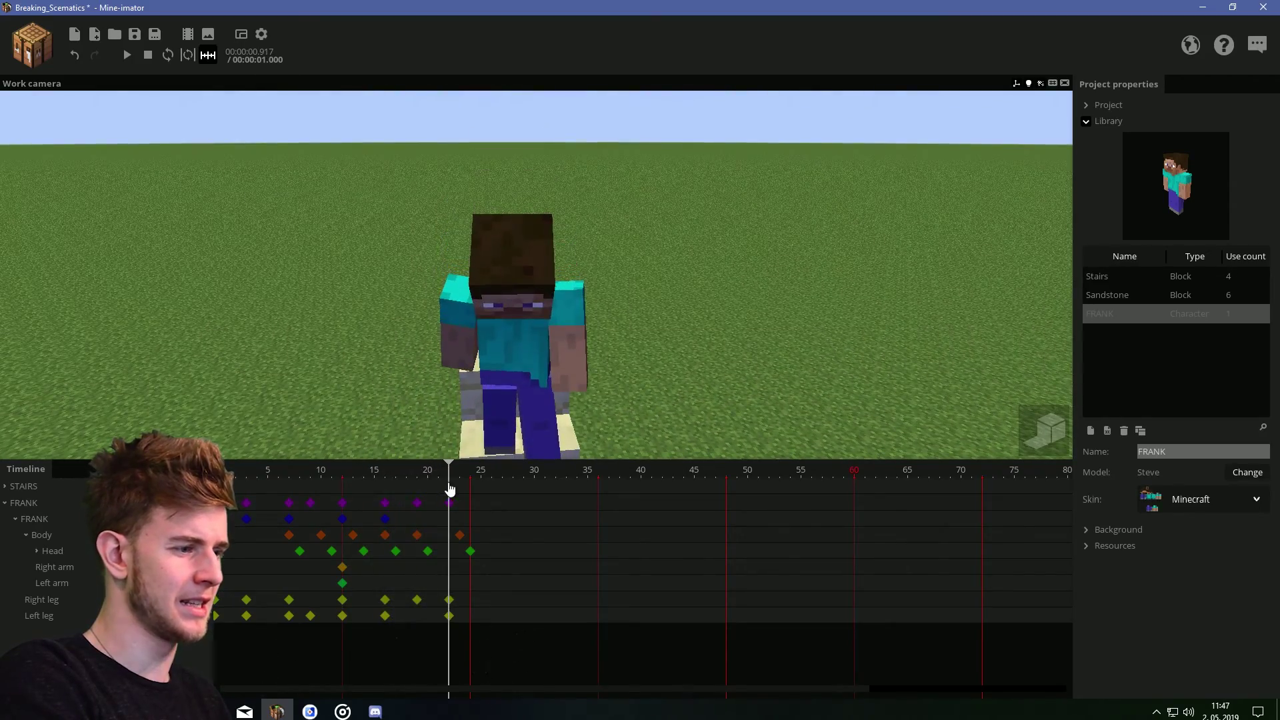
{"action": "double_click", "coordinate": [458, 564]}
{"action": "middle_click_drag", "start_coordinate": [594, 414], "coordinate": [508, 252]}
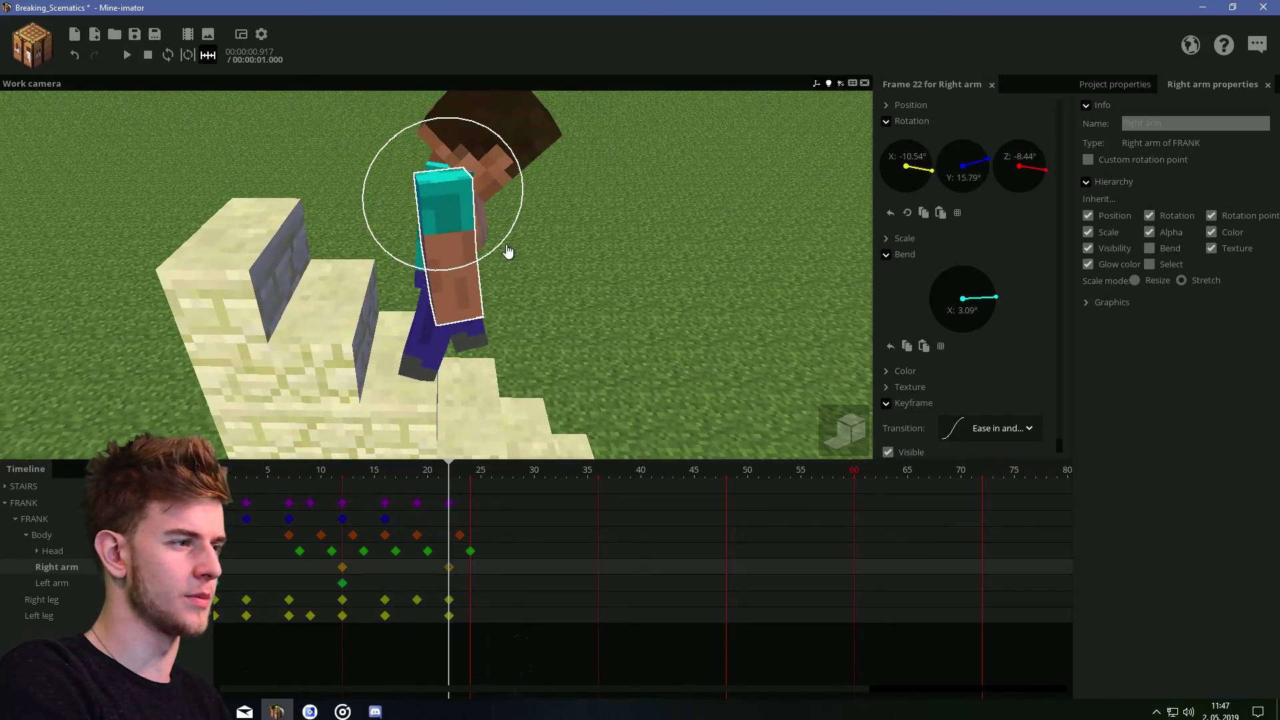
{"action": "left_click_drag", "start_coordinate": [567, 307], "coordinate": [467, 303]}
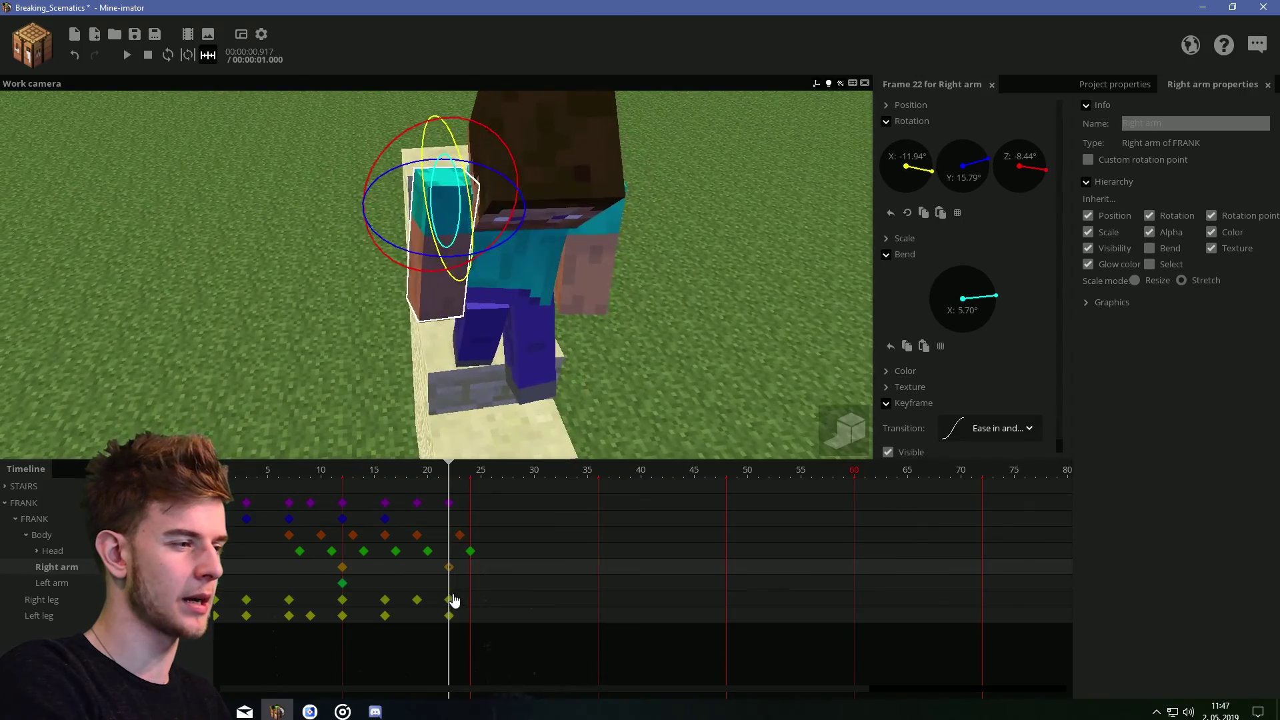
- Pose the Left arm at frame 22 with about -10.15° X, 5.73° Y and 6.98° Z rotation, and shift both arms' last two keyframes two frames earlier
{"action": "left_click", "coordinate": [451, 585]}
{"action": "left_click_drag", "start_coordinate": [640, 303], "coordinate": [613, 285]}
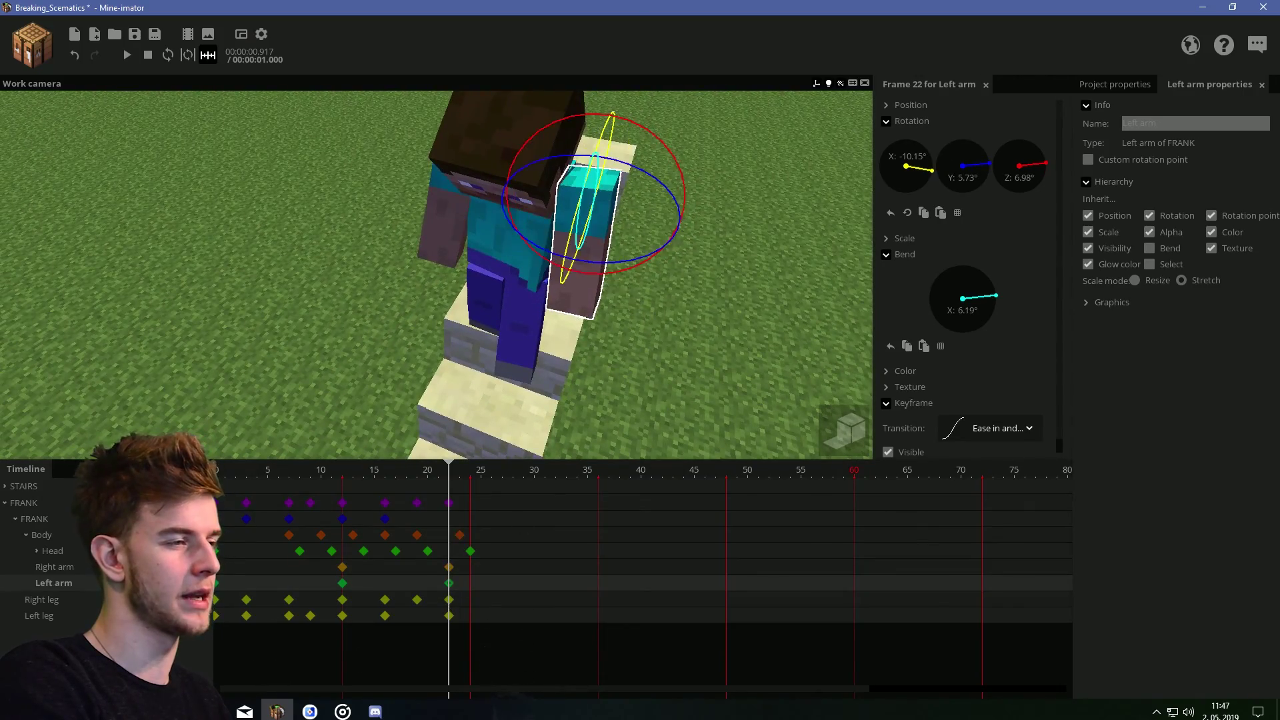
{"action": "middle_click_drag", "start_coordinate": [613, 285], "coordinate": [617, 288]}
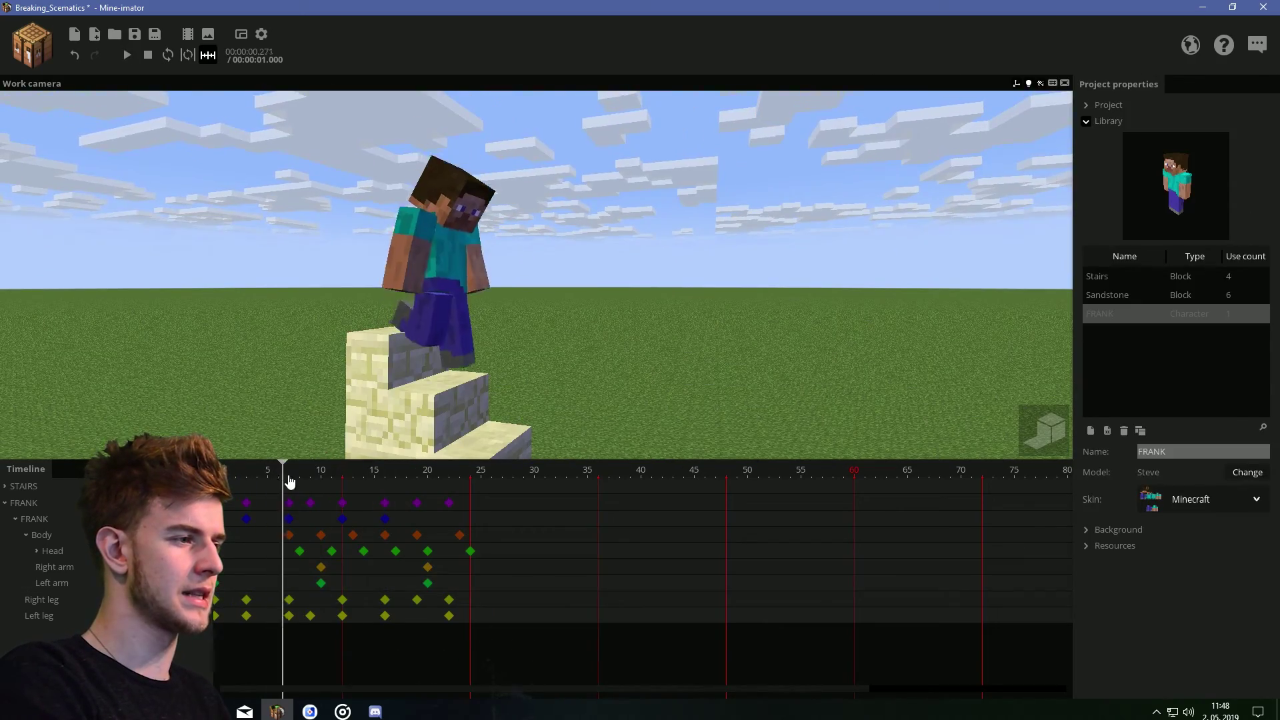
- Play back the arm swing and key in-between poses for the Left arm at frame 5 and the Right arm at frame 15
{"action": "key", "text": "space"}
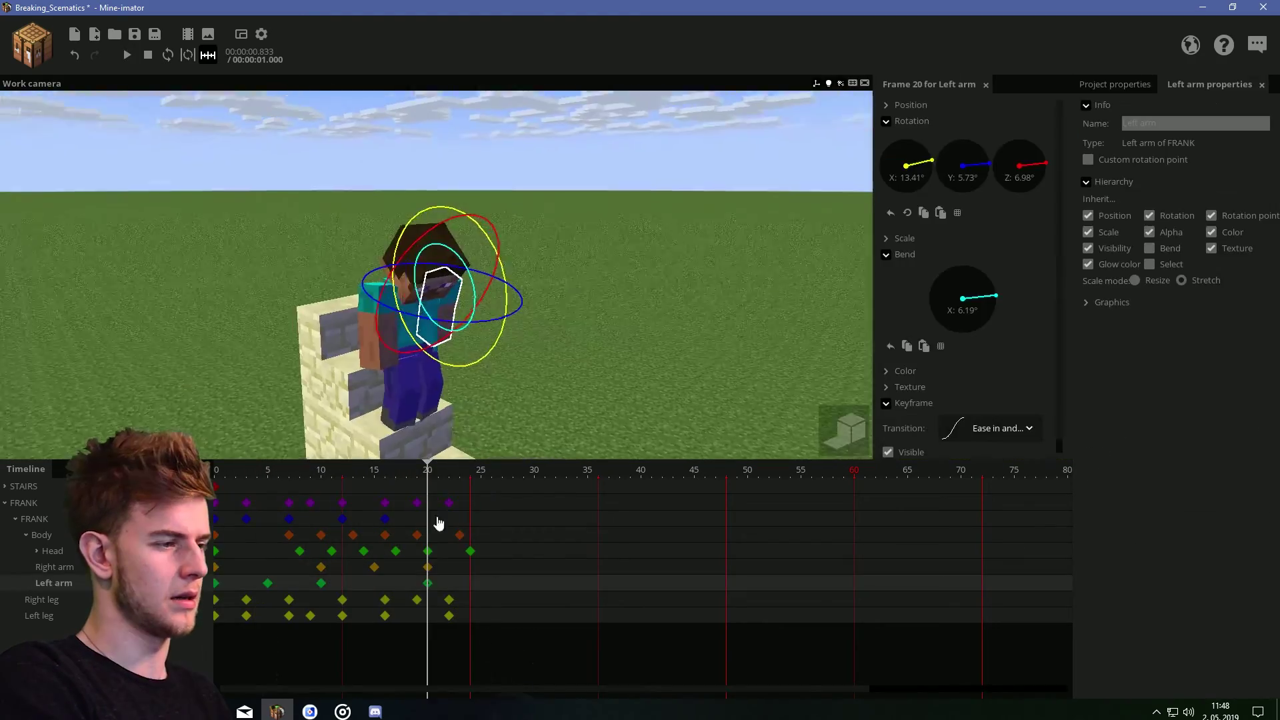
{"action": "left_click", "coordinate": [427, 566]}
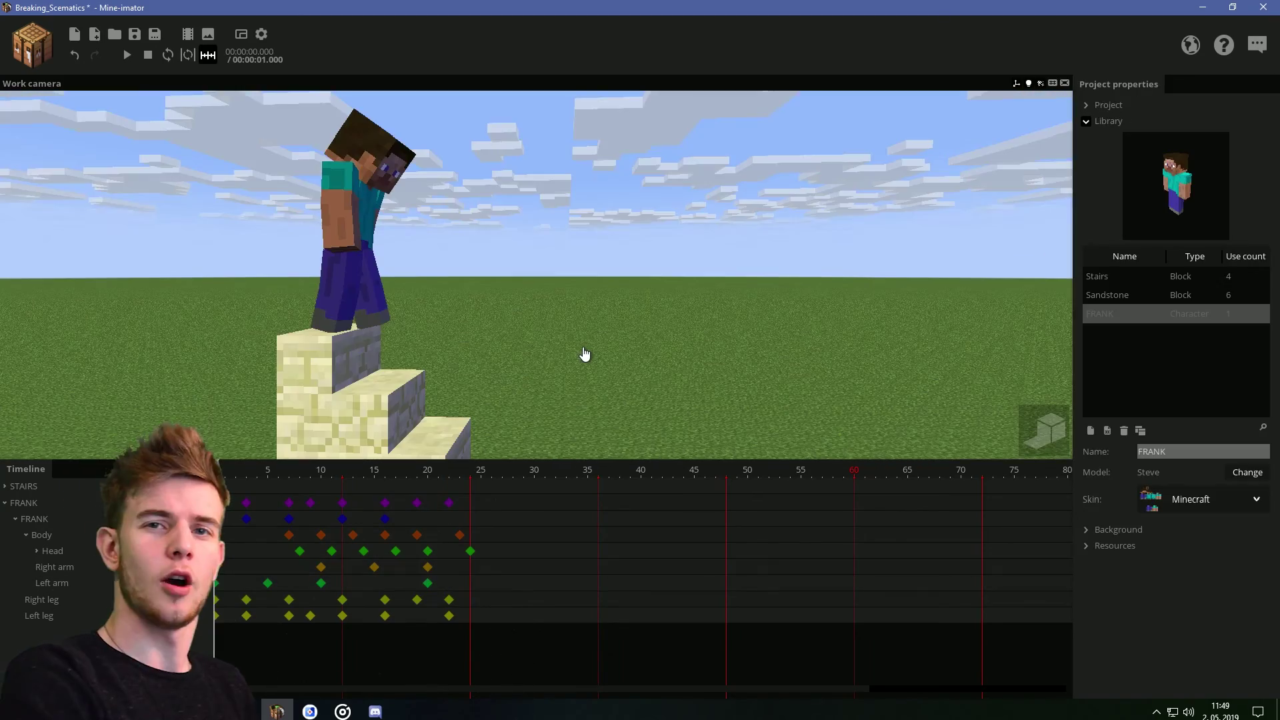
{"action": "key", "text": "ctrl+s"}
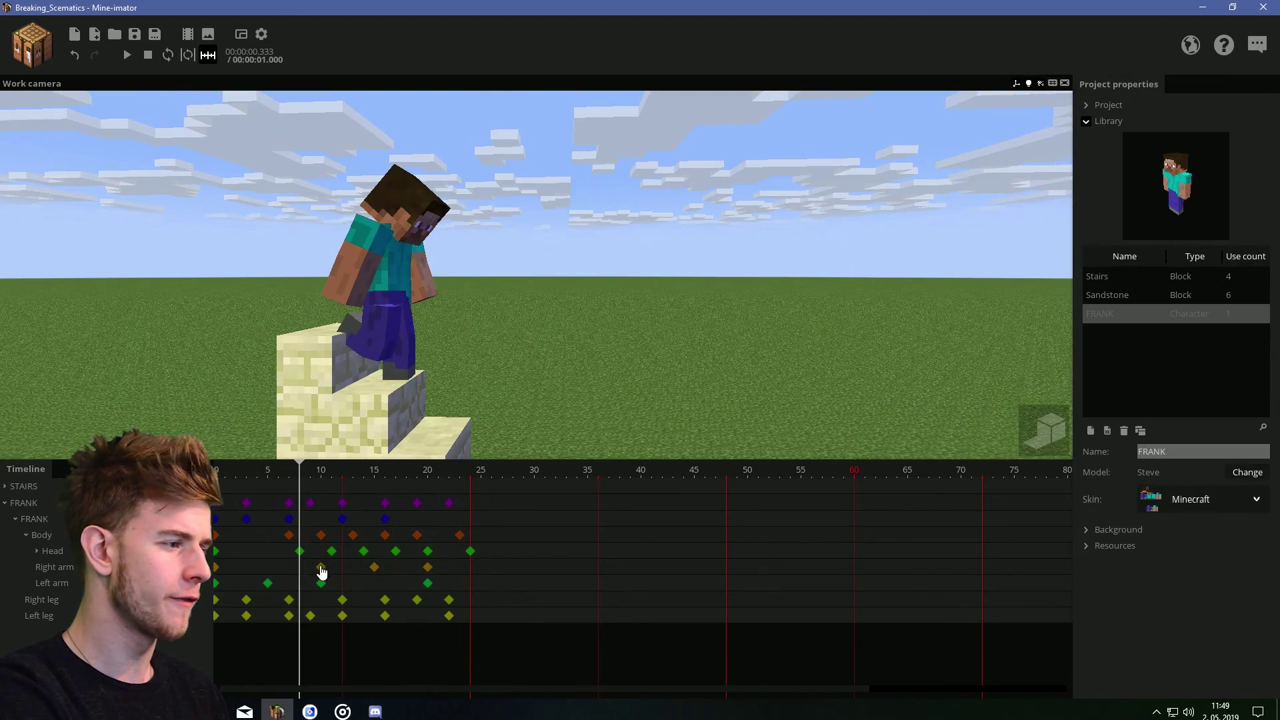
- Move the Right arm's frame 10 keyframe to frame 7 and the Left arm's frame 7 keyframe to frame 10
{"action": "left_click_drag", "start_coordinate": [321, 572], "coordinate": [288, 566]}
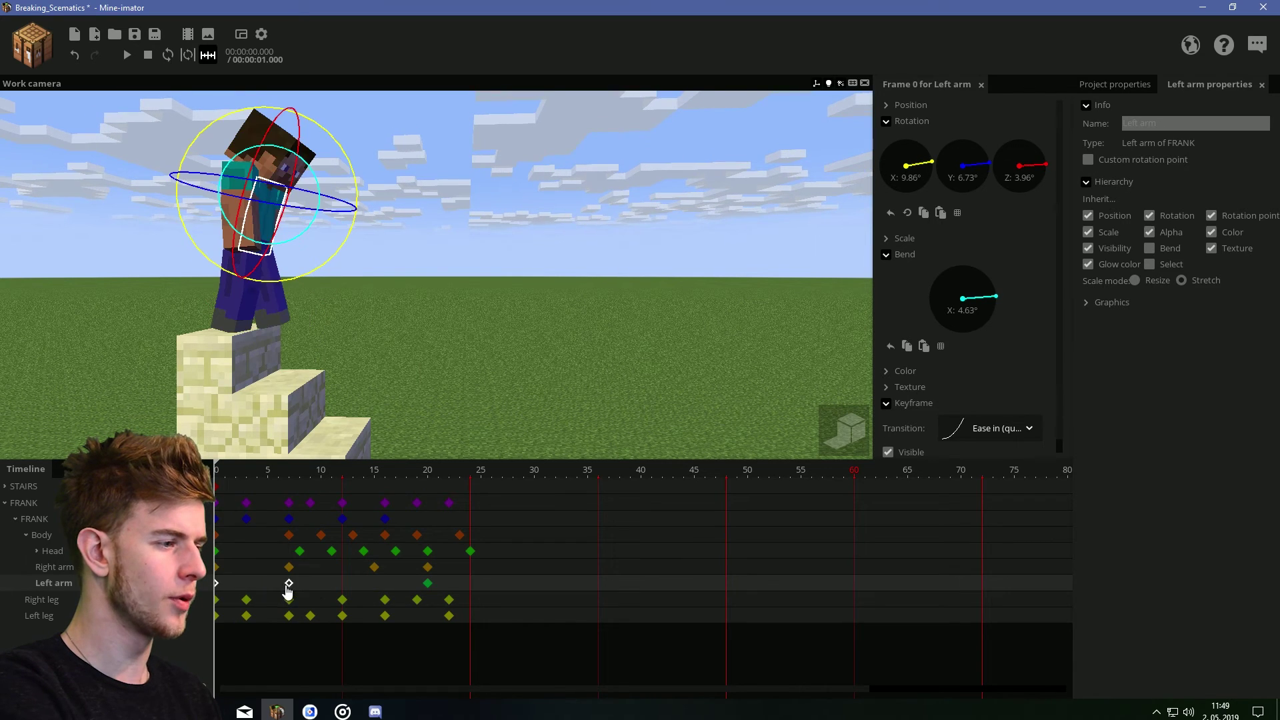
{"action": "left_click_drag", "start_coordinate": [288, 584], "coordinate": [321, 584], "text": "shift"}
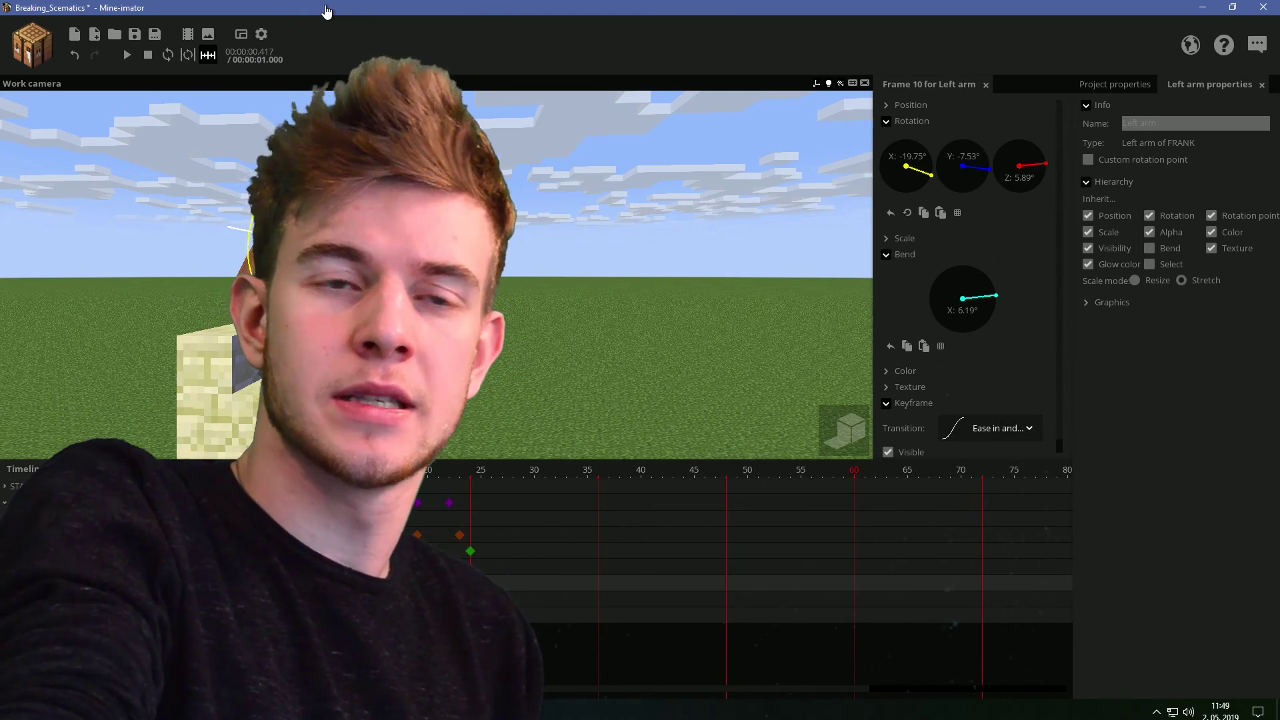
- Retime both arms' swing keyframes to frames 3 and 9 and delete the arms' remaining keyframes up to frame 20
{"action": "mouse_move", "coordinate": [321, 471]}
{"action": "left_mouse_down"}
{"action": "mouse_move", "coordinate": [257, 514]}
{"action": "mouse_move", "coordinate": [321, 517]}
{"action": "left_mouse_up"}
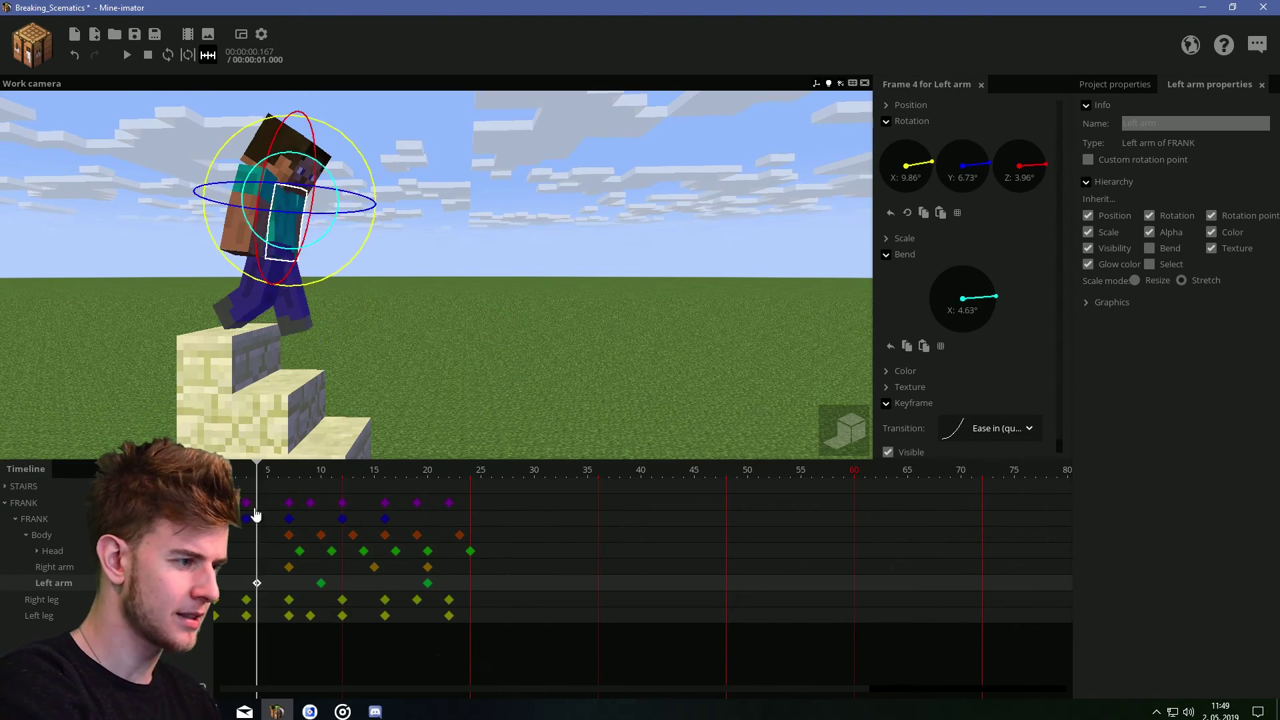
{"action": "left_click_drag", "start_coordinate": [332, 583], "coordinate": [248, 584]}
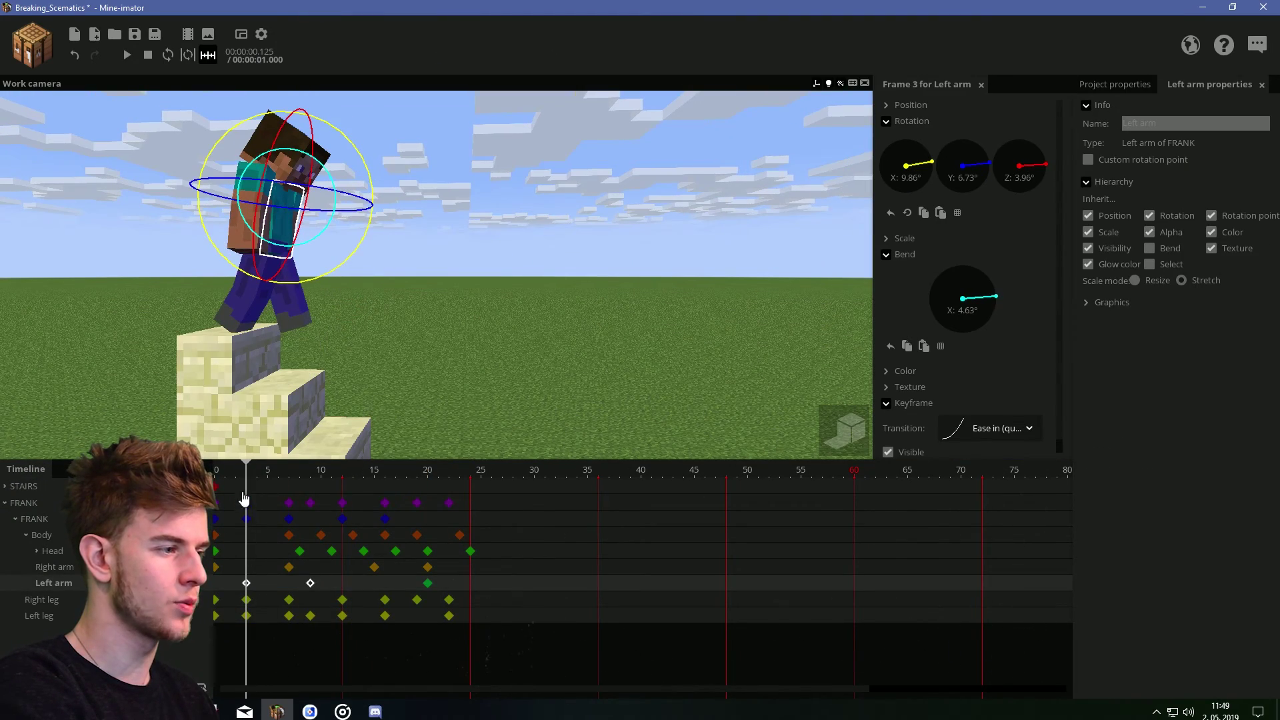
{"action": "key", "text": "Return"}
{"action": "key", "text": "Return"}
{"action": "mouse_move", "coordinate": [458, 585]}
{"action": "left_mouse_down"}
{"action": "mouse_move", "coordinate": [368, 568]}
{"action": "mouse_move", "coordinate": [307, 579]}
{"action": "left_mouse_up"}
{"action": "key", "text": "Delete"}
- Key both arms at frame 22, rotating the Right arm to about -15.46° X and 10.03° Y and the Left arm to about 23.92° X and 2.62° Y
{"action": "left_click_drag", "start_coordinate": [379, 480], "coordinate": [384, 480]}
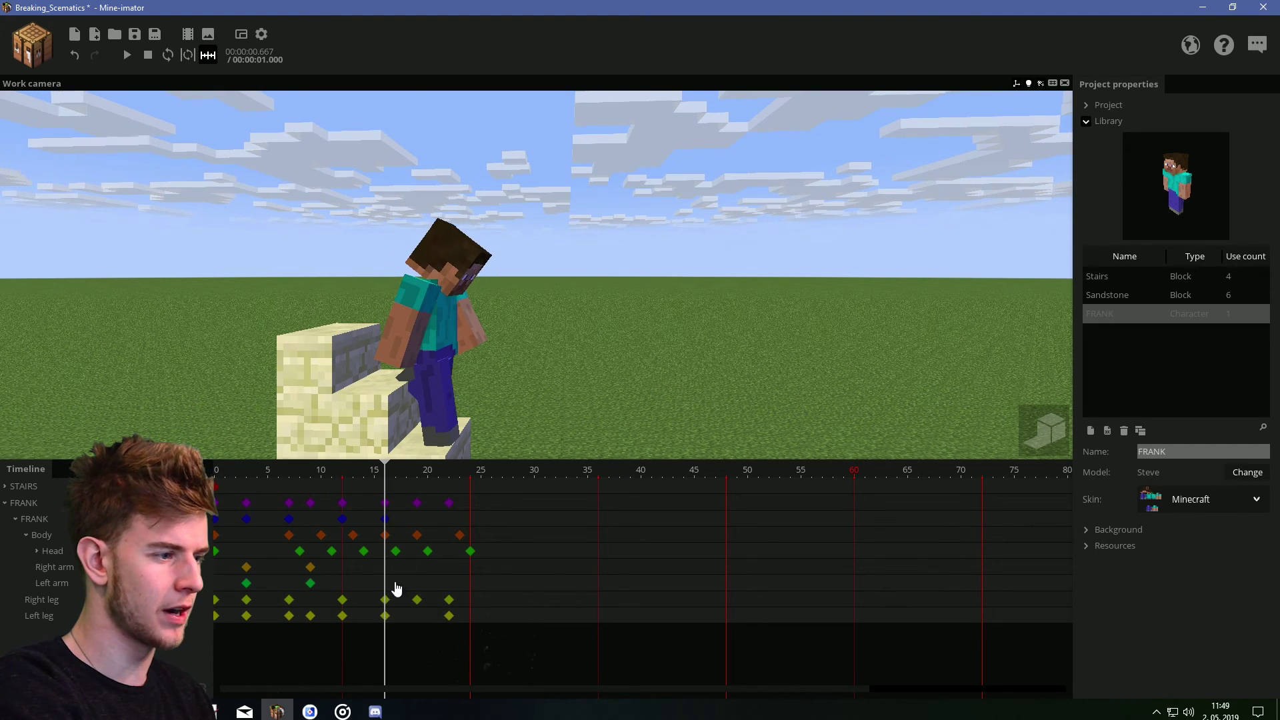
{"action": "left_click_drag", "start_coordinate": [301, 572], "coordinate": [387, 571]}
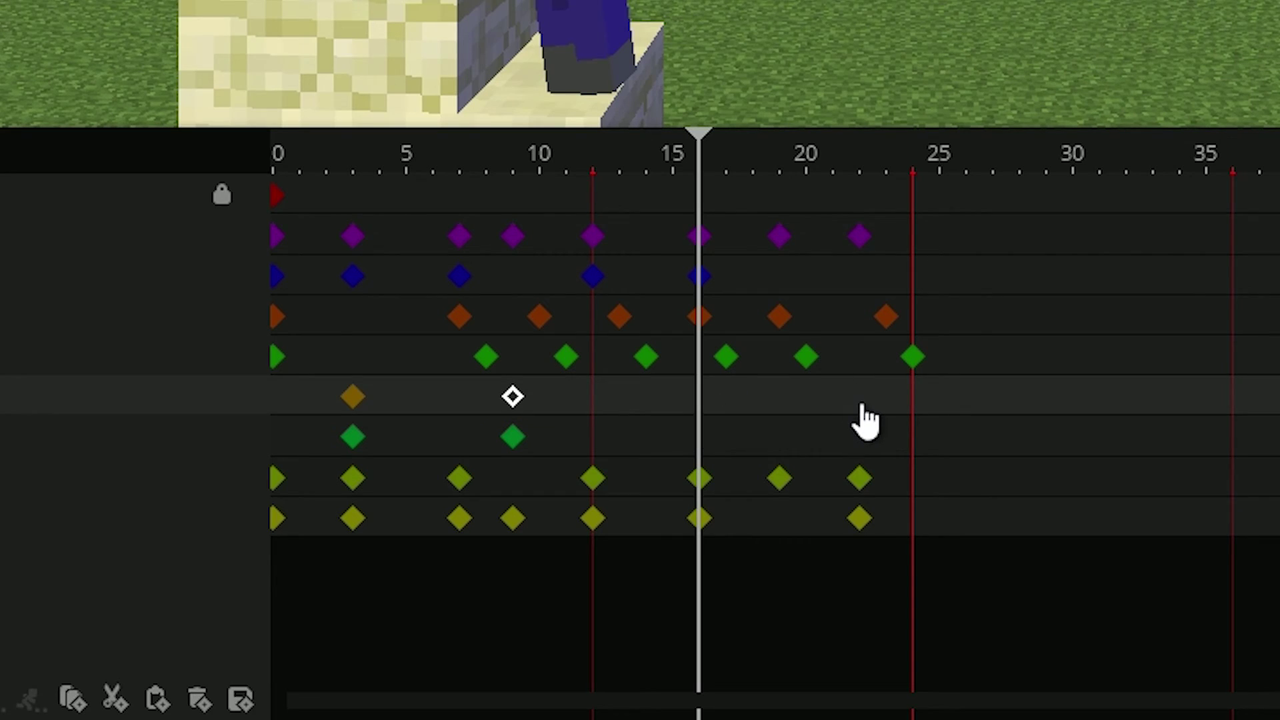
{"action": "left_click", "coordinate": [862, 408]}
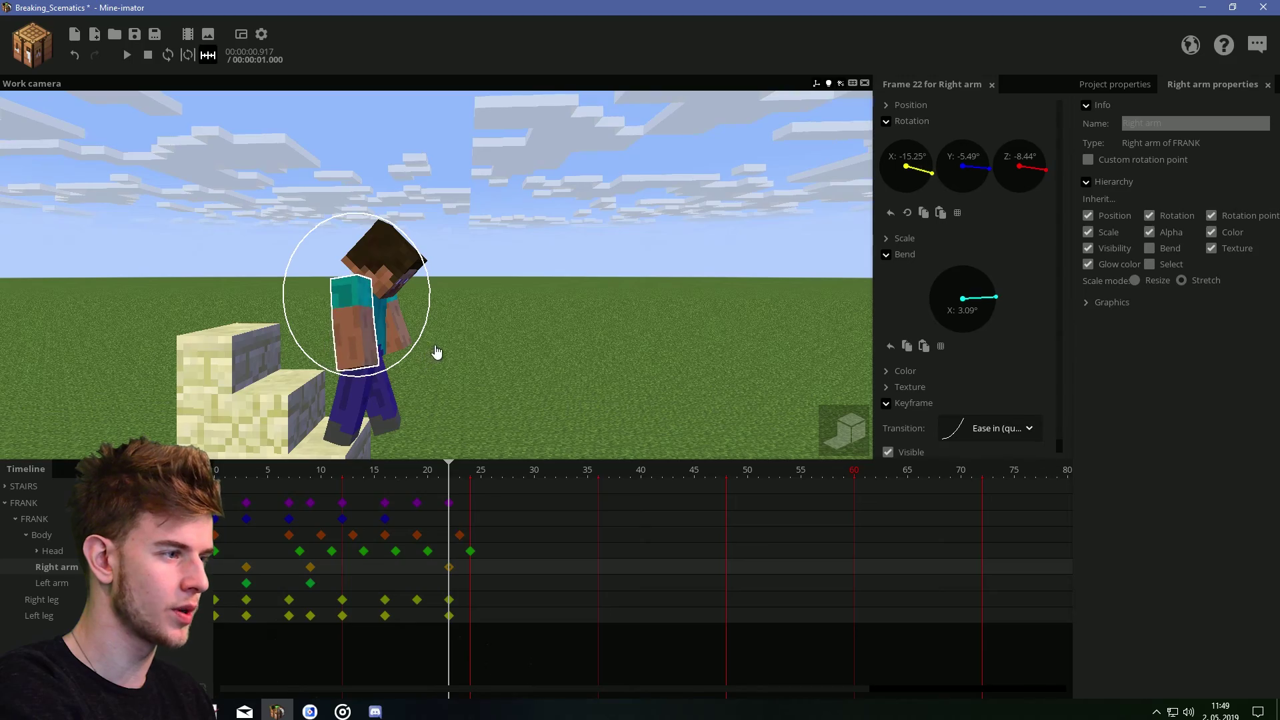
{"action": "left_click_drag", "start_coordinate": [437, 352], "coordinate": [436, 352]}
{"action": "left_click_drag", "start_coordinate": [420, 319], "coordinate": [398, 316]}
{"action": "left_click", "coordinate": [422, 307]}
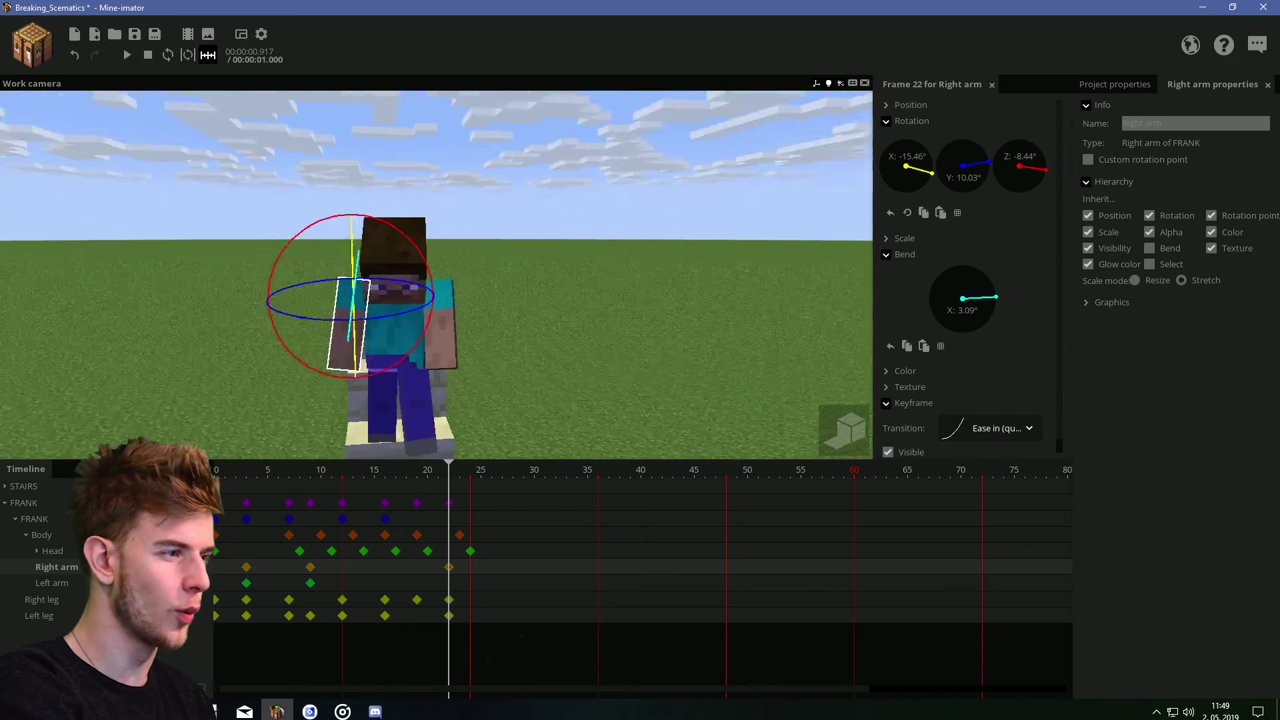
{"action": "middle_click_drag", "start_coordinate": [422, 307], "coordinate": [392, 370]}
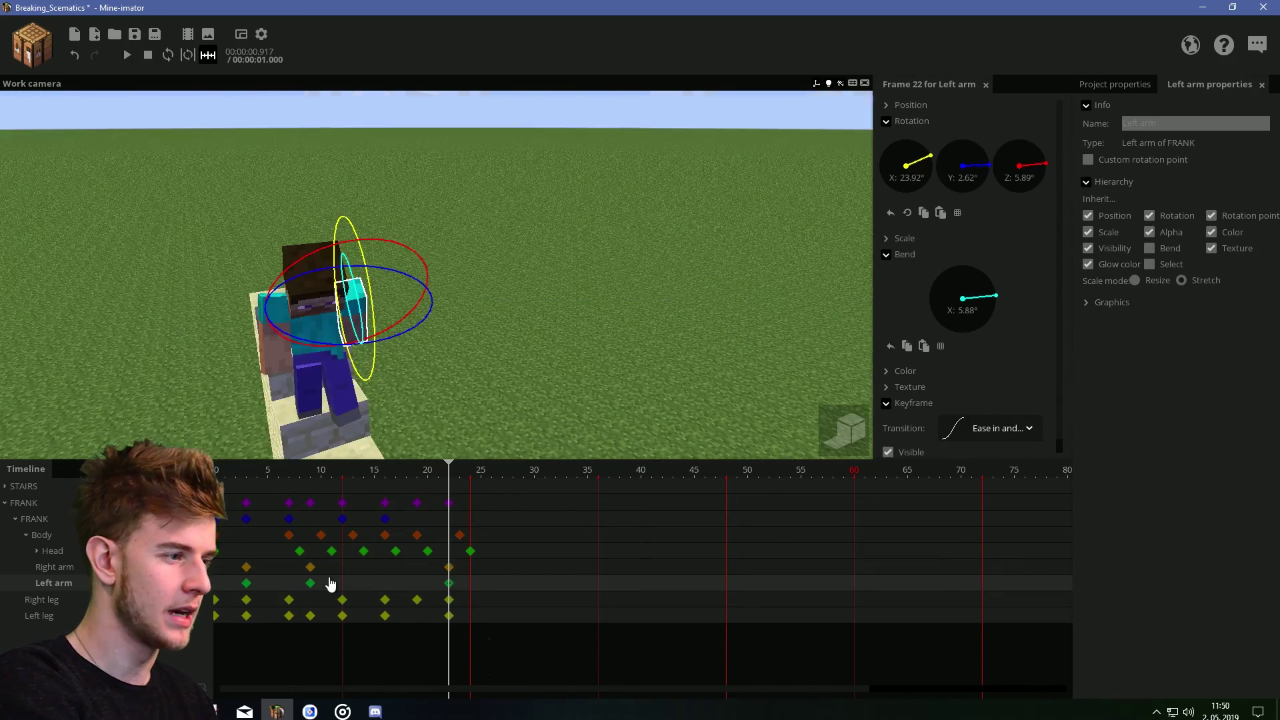
- Adjust the transition easing of both arms' frame 9 keyframes and play back FRANK's walk down the stairs
{"action": "left_click_drag", "start_coordinate": [301, 563], "coordinate": [314, 578]}
{"action": "left_click", "coordinate": [315, 487]}
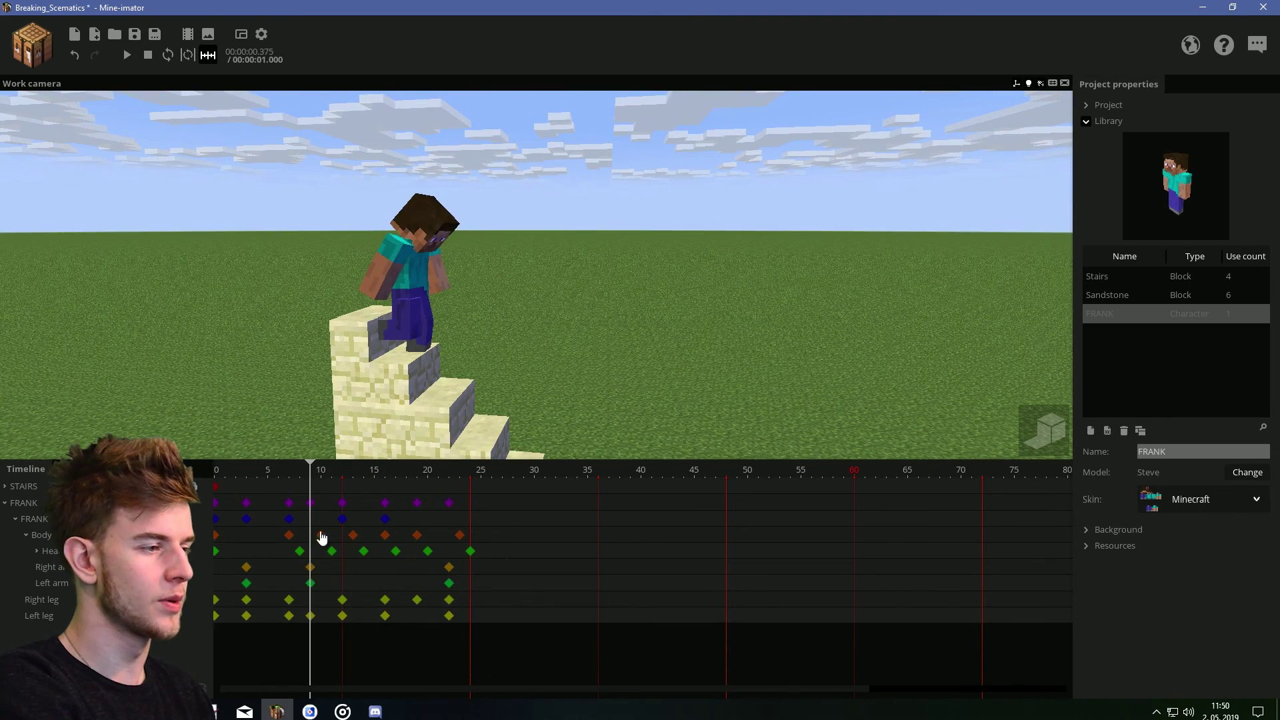
{"action": "left_click", "coordinate": [310, 583]}
{"action": "left_click", "coordinate": [998, 429]}
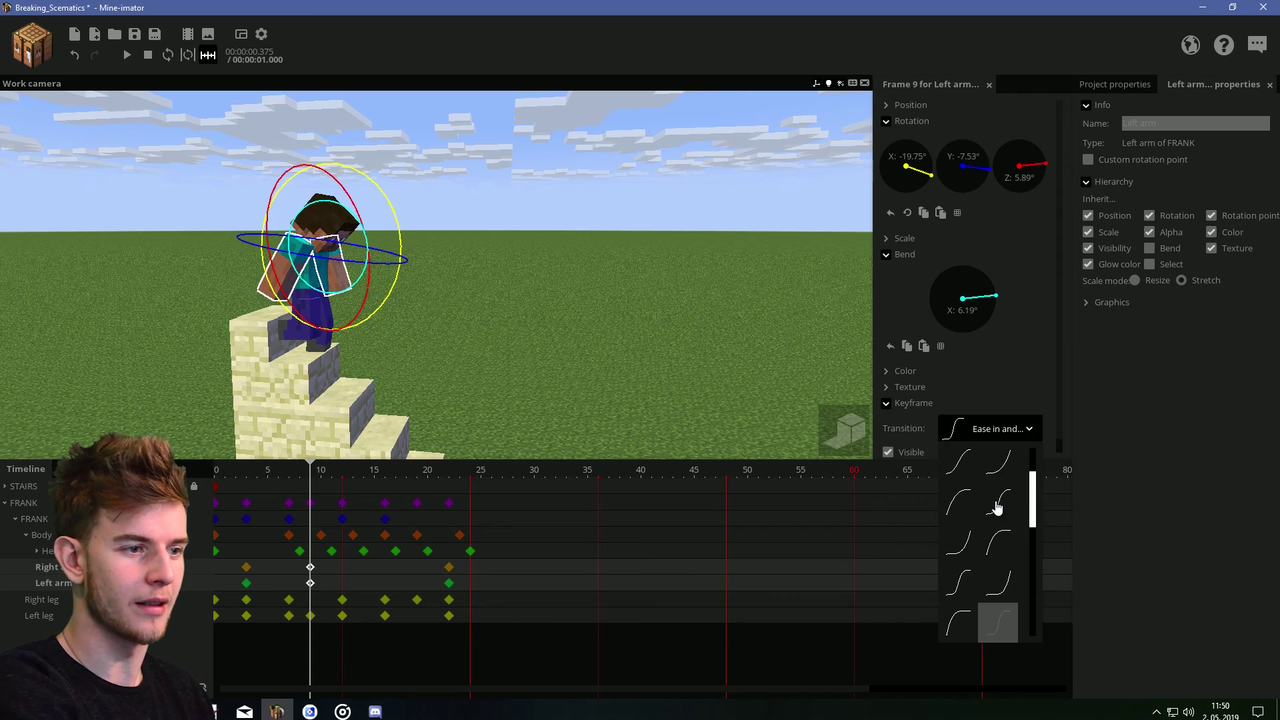
{"action": "left_click", "coordinate": [297, 514]}
{"action": "key", "text": "space"}
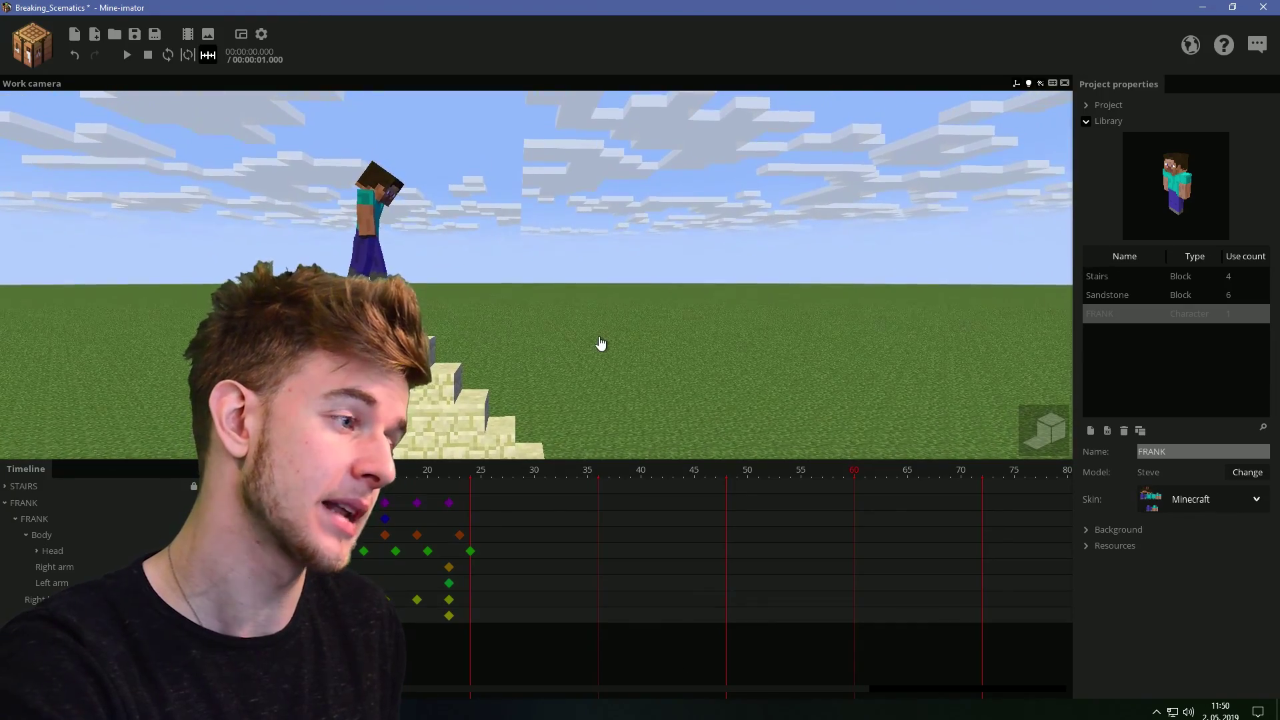
{"action": "key", "text": "space"}
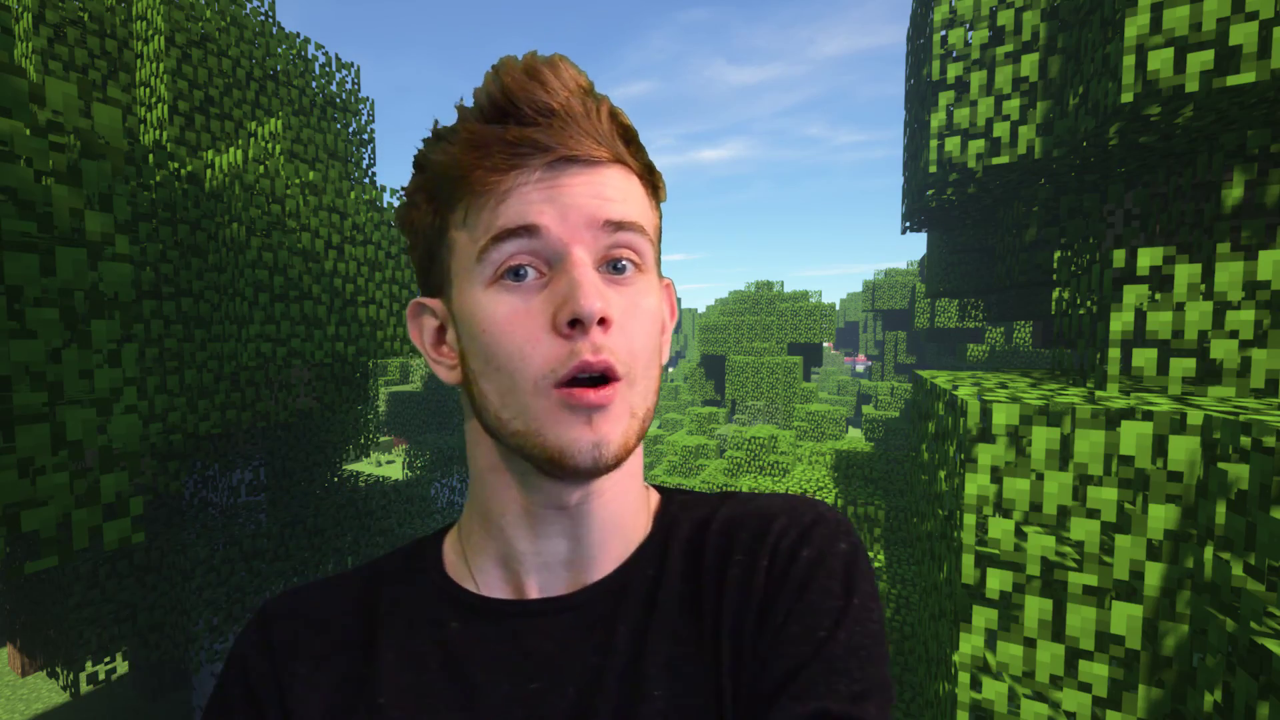